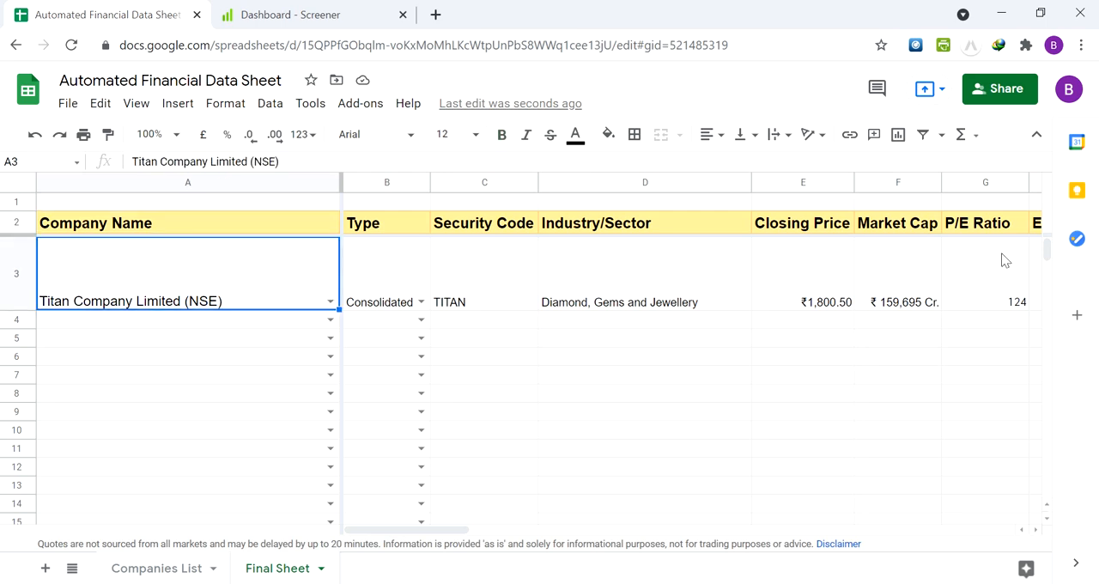
Review the Company Name and Type cells in the Titan row, along with the neighbouring Security Code and Industry/Sector columns
{"action": "key", "text": "Right"}
{"action": "key", "text": "Right"}
{"action": "key", "text": "Right"}
{"action": "key", "text": "Right"}
{"action": "key", "text": "Left"}
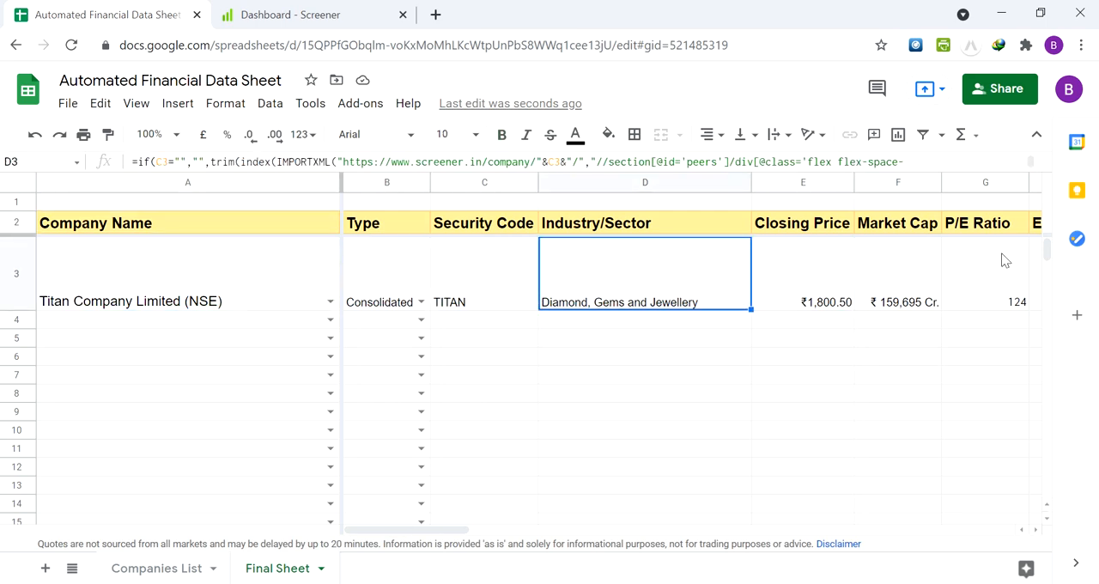
{"action": "key", "text": "Left"}
{"action": "key", "text": "Left"}
{"action": "key", "text": "Left"}
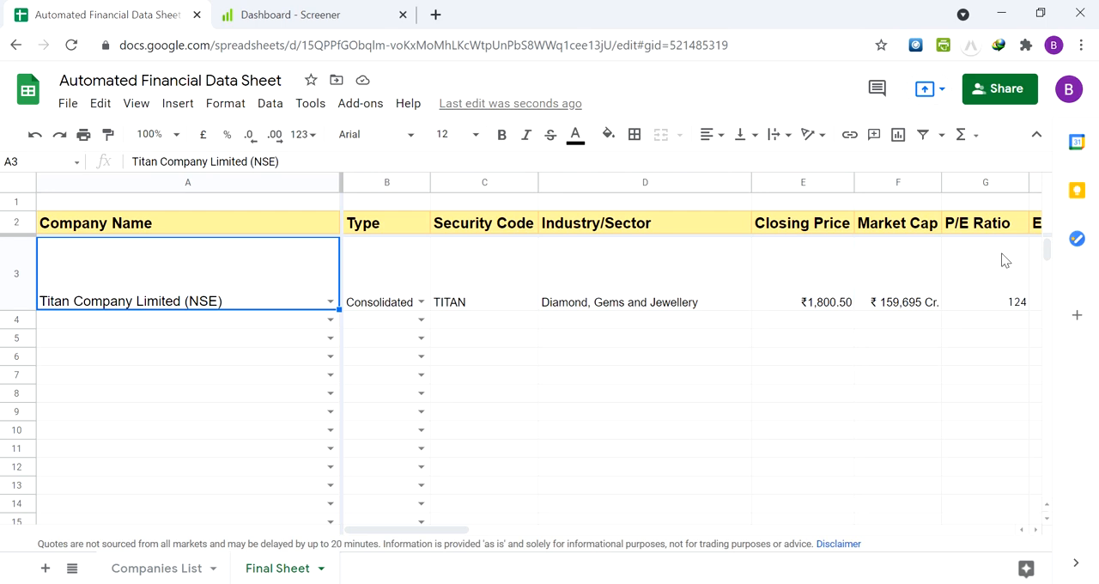
{"action": "key", "text": "Right"}
{"action": "key", "text": "Up"}
{"action": "key", "text": "Down"}
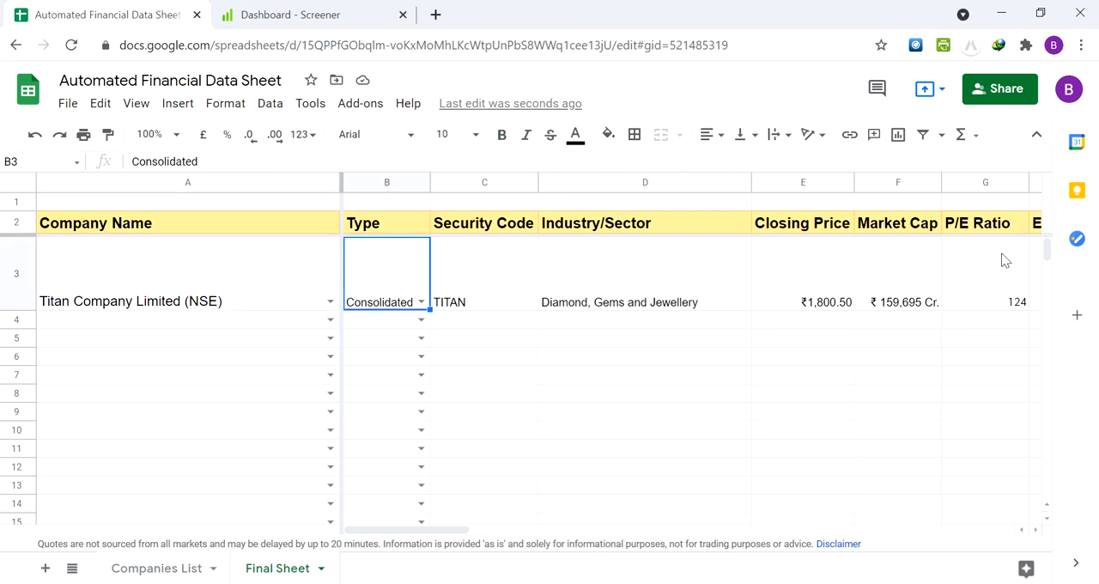
{"action": "key", "text": "Up"}
{"action": "key", "text": "Down"}
Clear the Type cell in the Titan row and set it to Consolidated from its available options
{"action": "left_click", "coordinate": [421, 303]}
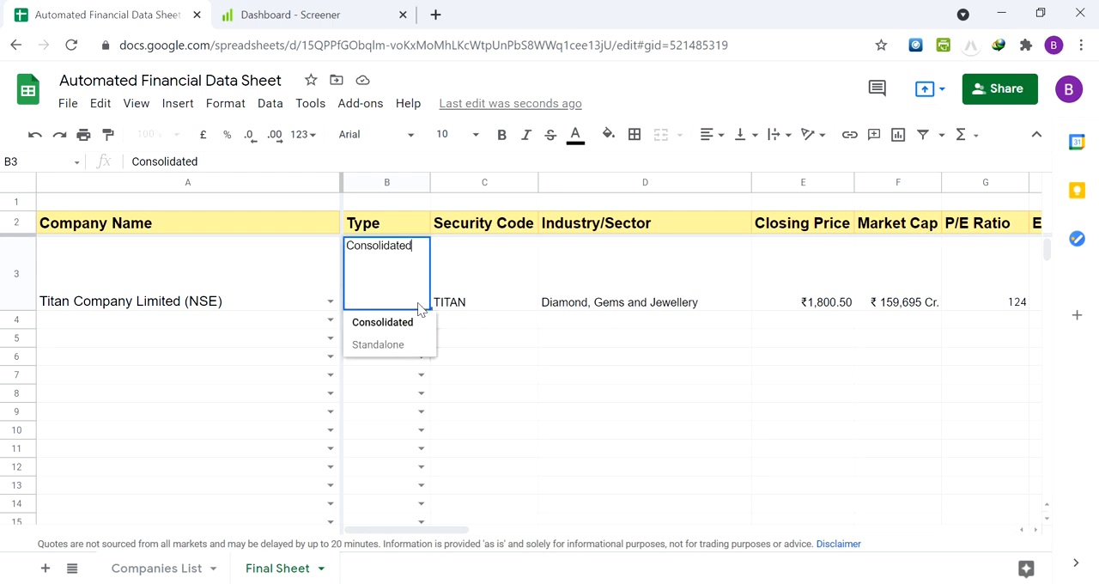
{"action": "left_click", "coordinate": [403, 328]}
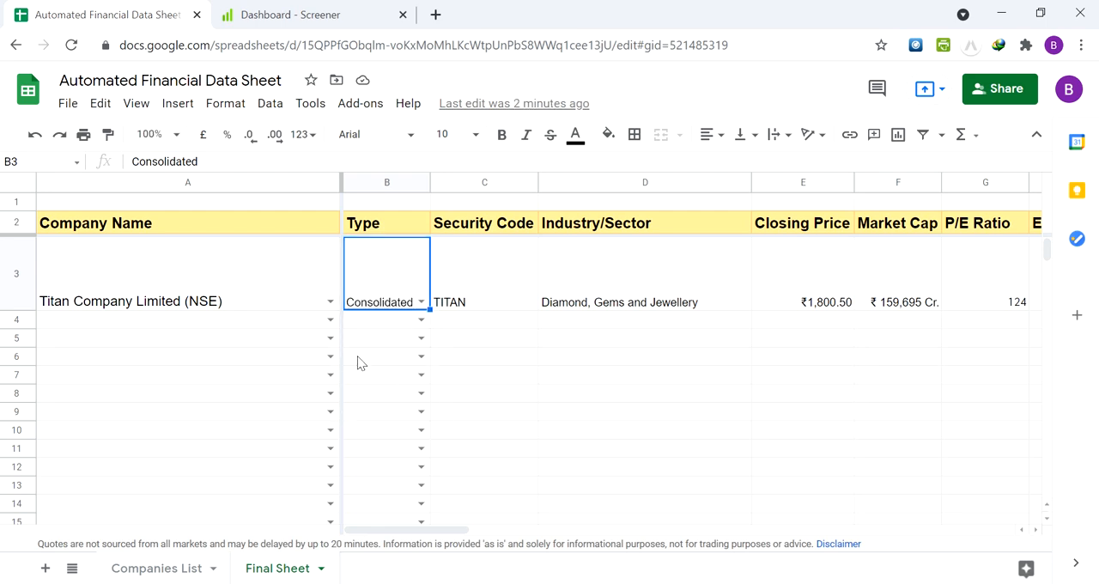
{"action": "key", "text": "Delete"}
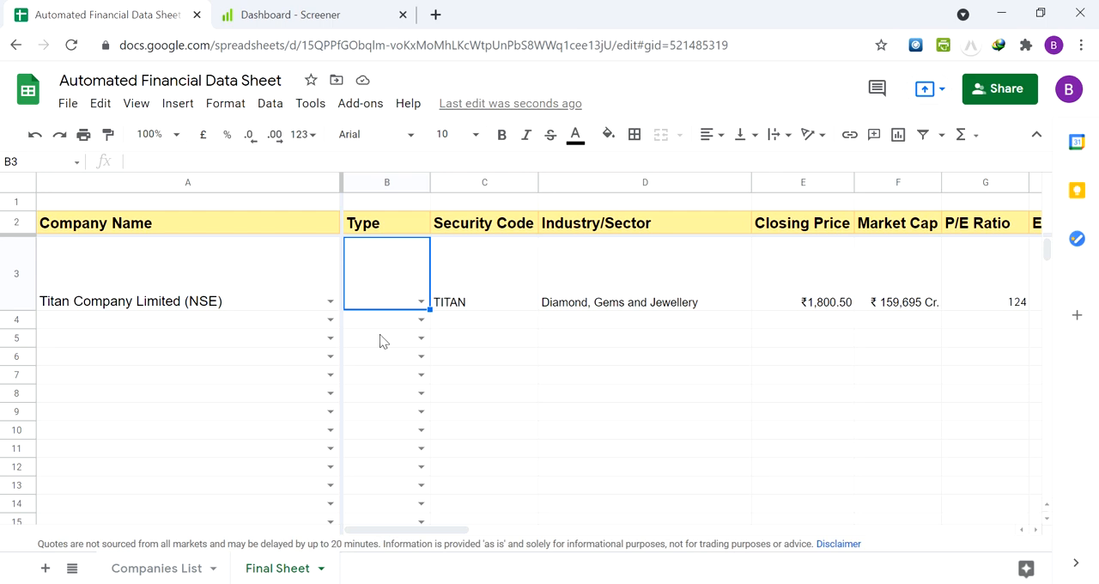
{"action": "left_click", "coordinate": [421, 302]}
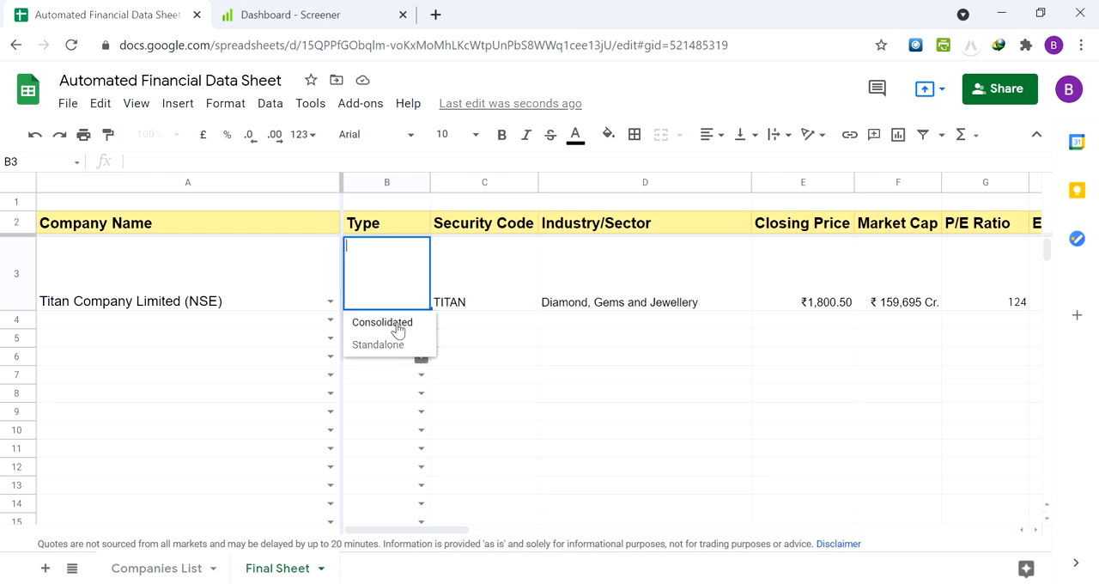
{"action": "left_click", "coordinate": [397, 330]}
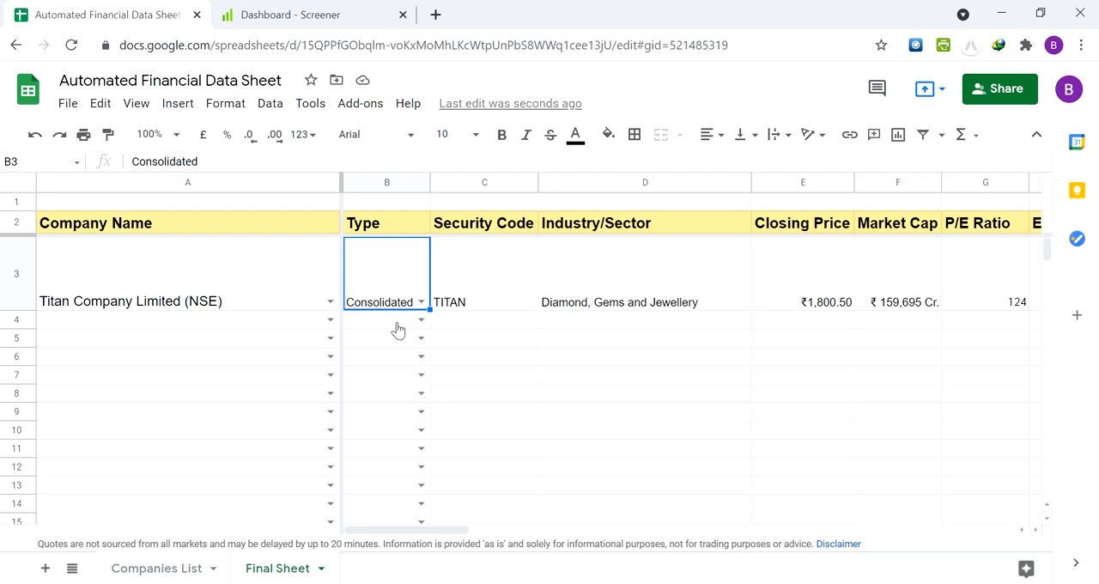
Examine the Security Code lookup formula, the Company Name it depends on, and the Industry/Sector formula in row 3
{"action": "key", "text": "Right"}
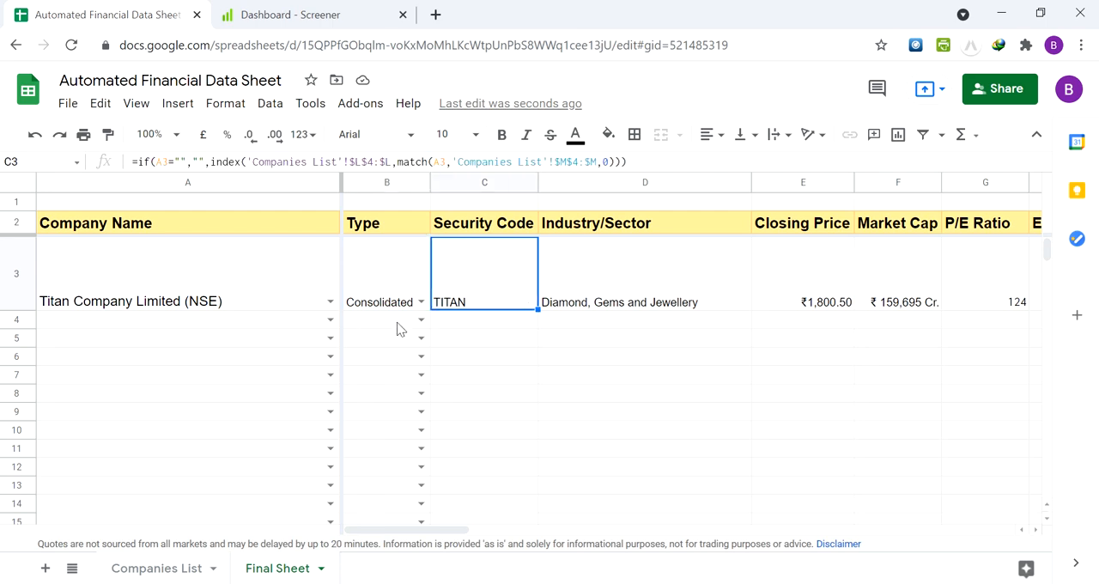
{"action": "key", "text": "Up"}
{"action": "key", "text": "Down"}
{"action": "key", "text": "Left"}
{"action": "key", "text": "Left"}
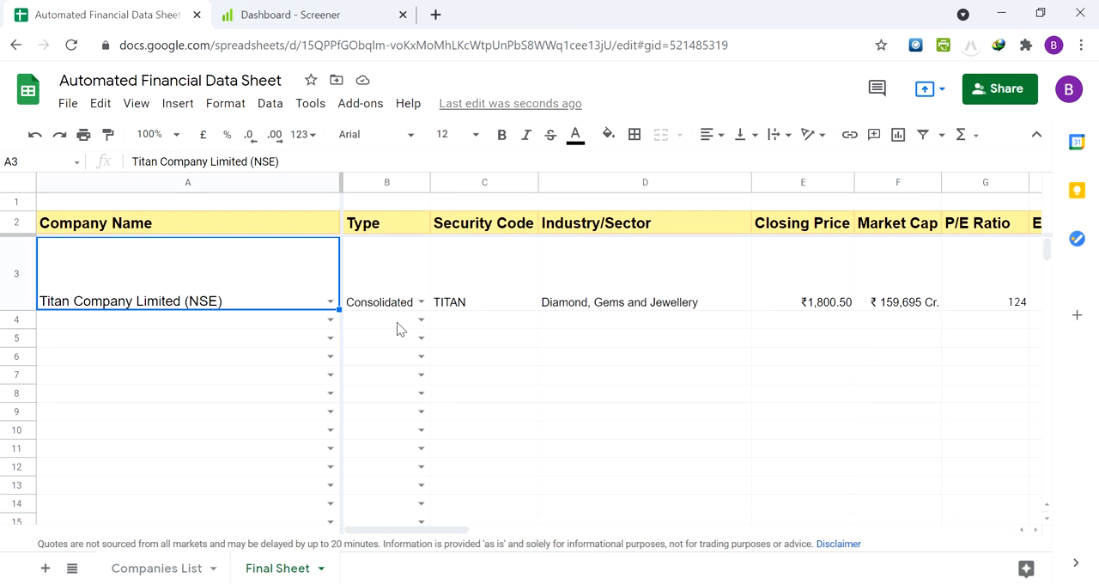
{"action": "key", "text": "Right"}
{"action": "key", "text": "Right"}
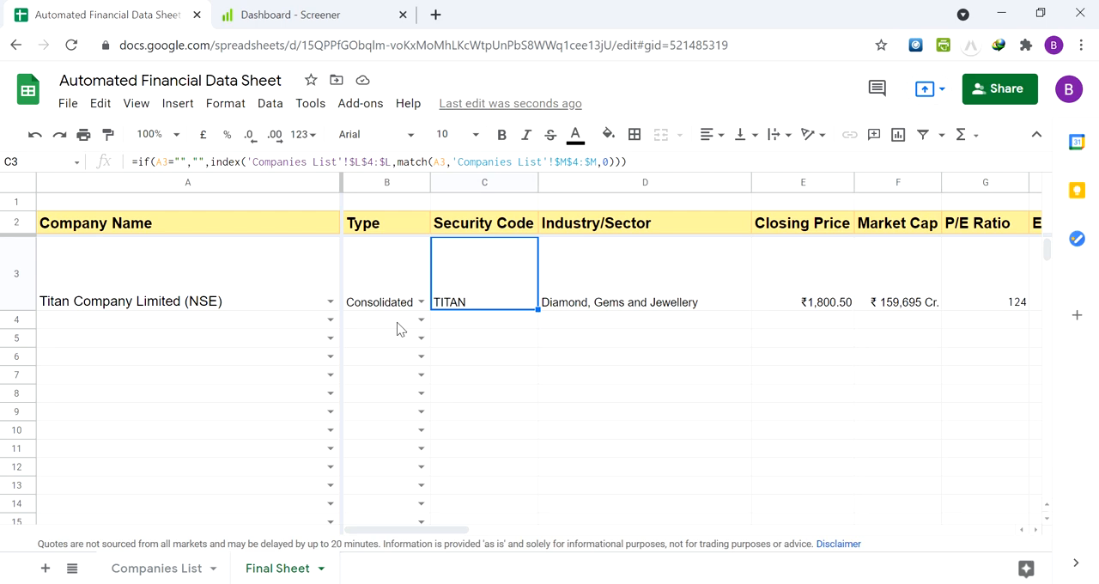
{"action": "key", "text": "Right"}
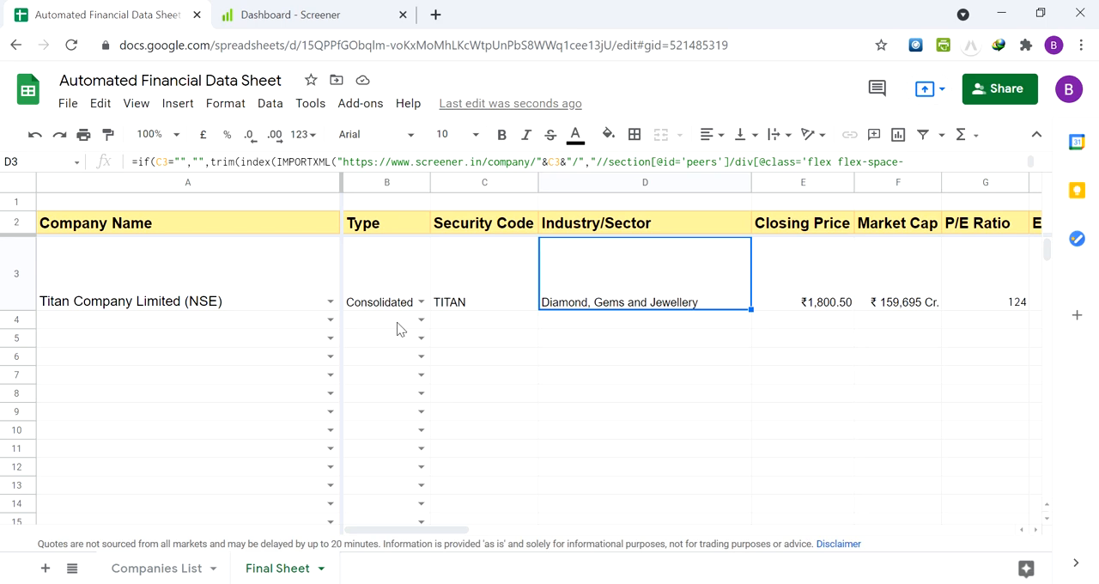
Examine the Closing Price and Market Cap formulas for Titan in row 3
{"action": "key", "text": "Right"}
{"action": "key", "text": "Right"}
{"action": "key", "text": "Right"}
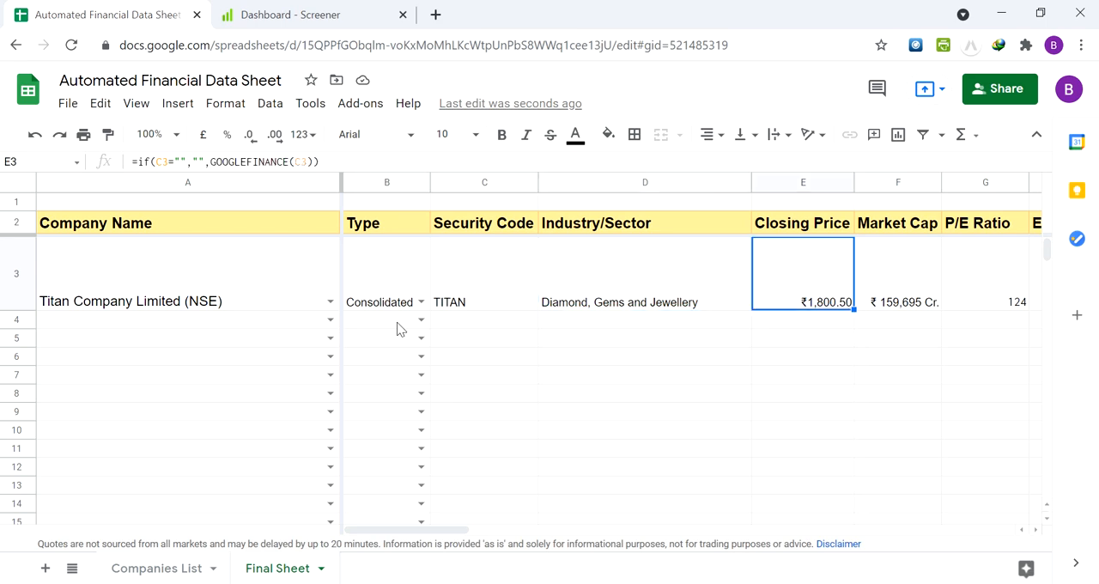
{"action": "key", "text": "Left"}
{"action": "key", "text": "Left"}
{"action": "key", "text": "Right"}
{"action": "key", "text": "Right"}
{"action": "key", "text": "Right"}
Examine the P/E Ratio and EPS formulas for Titan in row 3
{"action": "key", "text": "Left"}
{"action": "key", "text": "Left"}
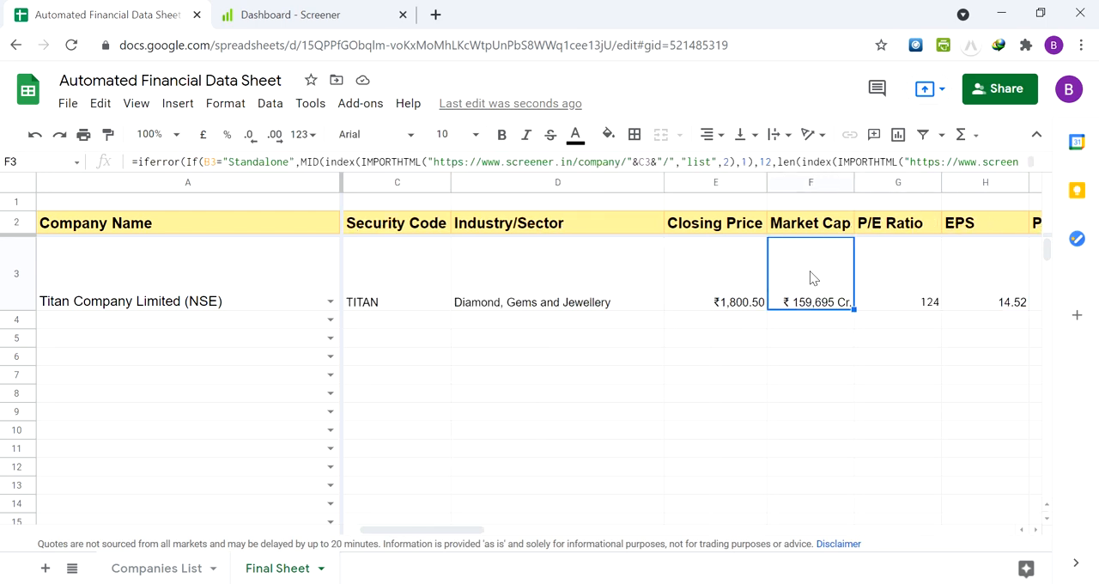
{"action": "key", "text": "Up"}
{"action": "key", "text": "Down"}
{"action": "key", "text": "Right"}
{"action": "key", "text": "Right"}
{"action": "key", "text": "Right"}
{"action": "key", "text": "Left"}
{"action": "key", "text": "Left"}
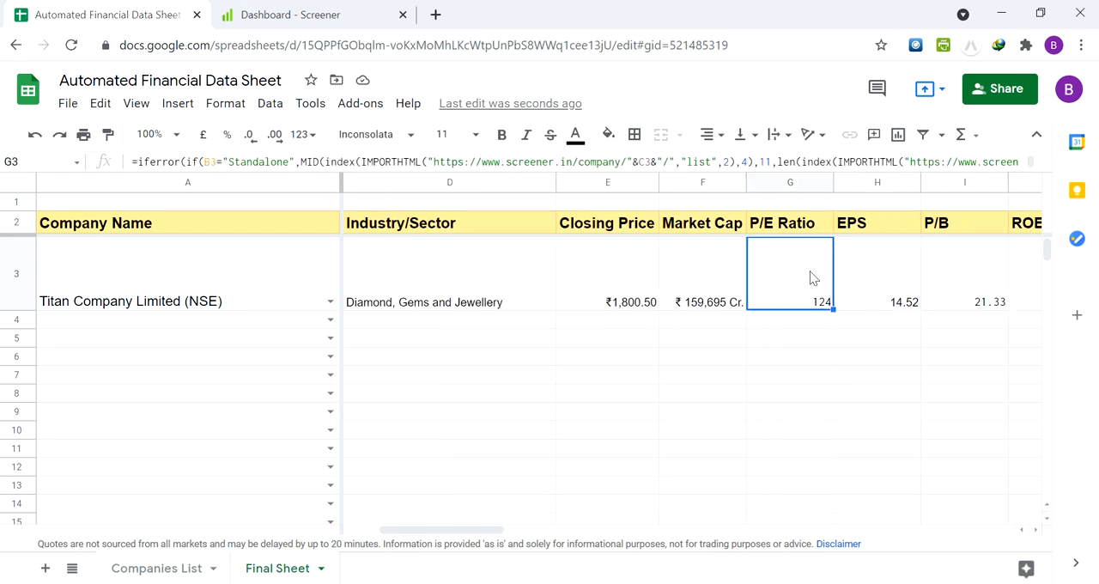
{"action": "key", "text": "Right"}
{"action": "key", "text": "Right"}
Examine the P/B, ROE and ROCE formulas for Titan in row 3
{"action": "key", "text": "Right"}
{"action": "key", "text": "Right"}
{"action": "key", "text": "Left"}
{"action": "key", "text": "Left"}
{"action": "key", "text": "Left"}
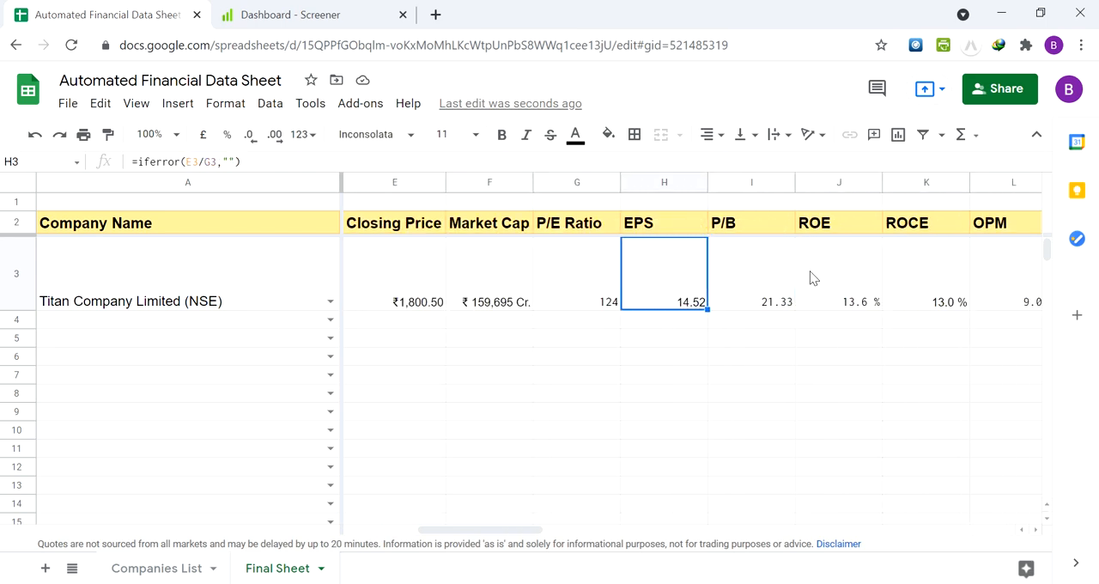
{"action": "key", "text": "Right"}
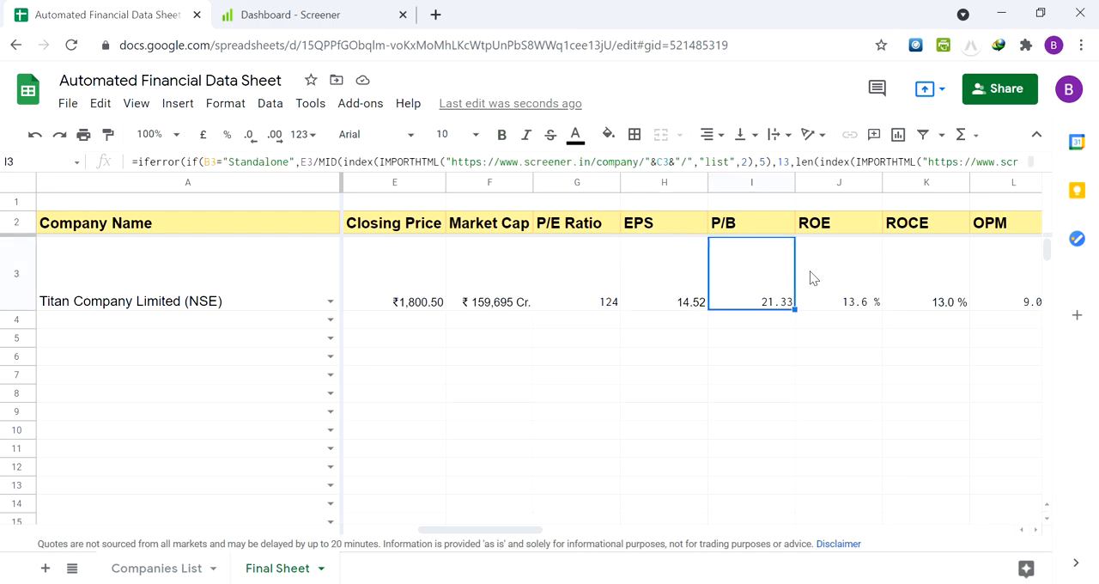
{"action": "key", "text": "Right"}
{"action": "key", "text": "Right"}
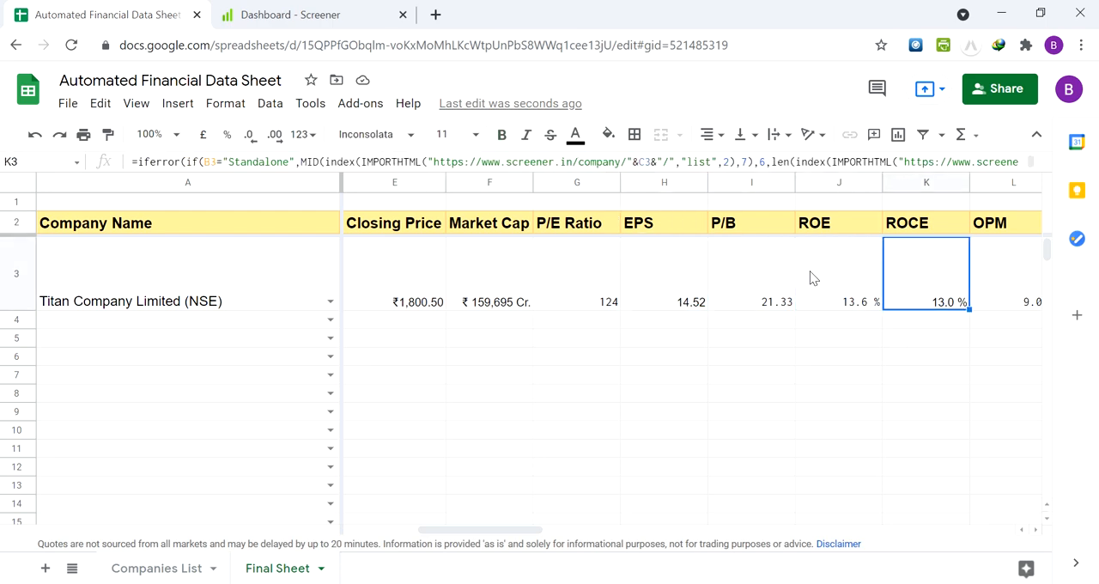
{"action": "key", "text": "Right"}
{"action": "key", "text": "Left"}
{"action": "key", "text": "Left"}
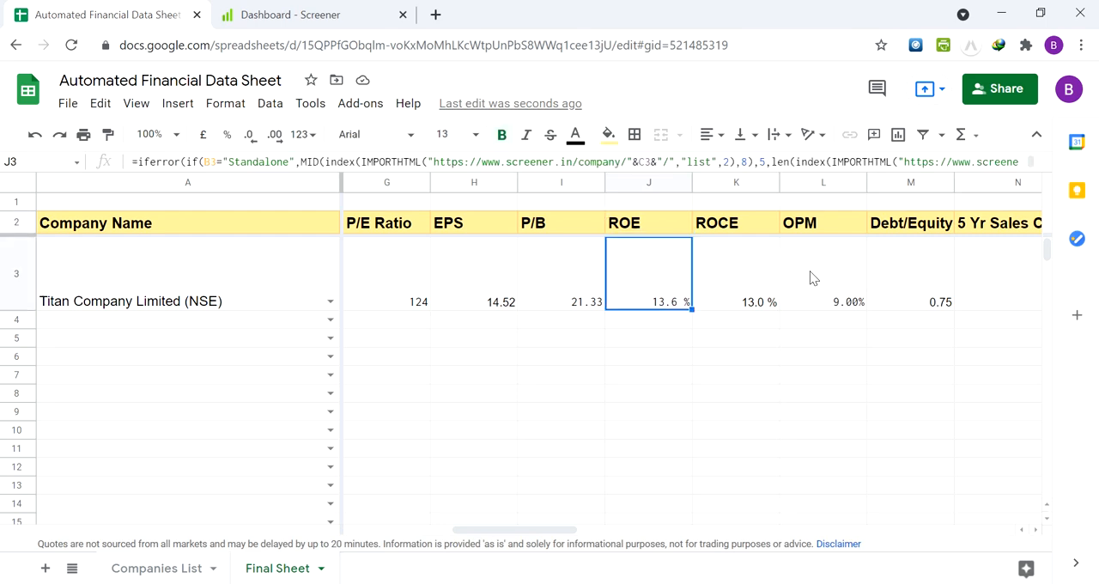
{"action": "key", "text": "Down"}
{"action": "key", "text": "Up"}
{"action": "key", "text": "Right"}
{"action": "key", "text": "Right"}
Examine the OPM and Debt/Equity columns, comparing each heading with its cell in the Titan row
{"action": "key", "text": "Right"}
{"action": "key", "text": "Right"}
{"action": "key", "text": "Left"}
{"action": "key", "text": "Left"}
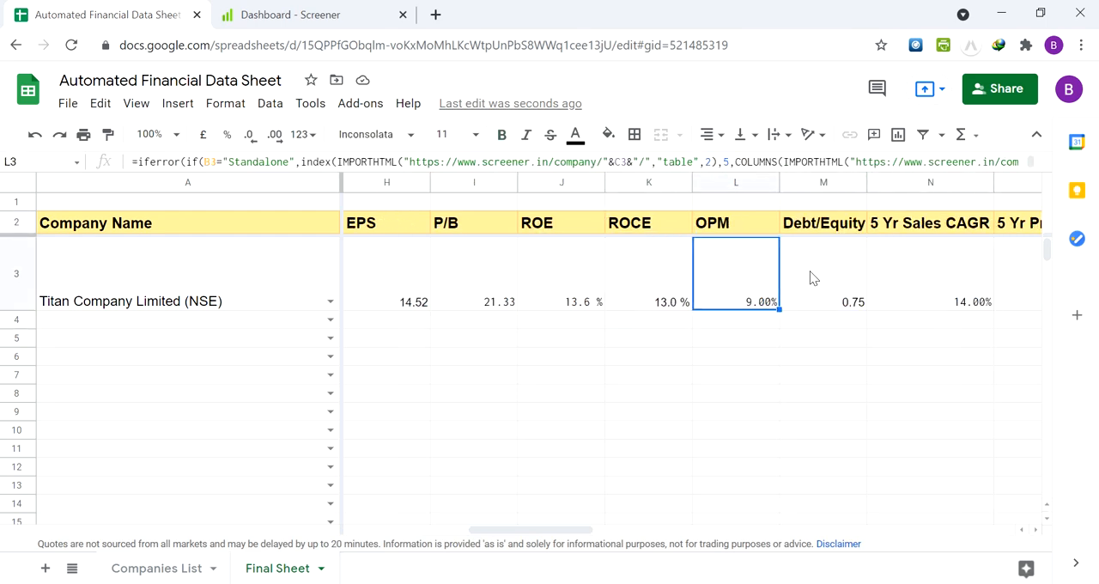
{"action": "key", "text": "Left"}
{"action": "key", "text": "Up"}
{"action": "key", "text": "Down"}
{"action": "key", "text": "Right"}
{"action": "key", "text": "Right"}
{"action": "key", "text": "Right"}
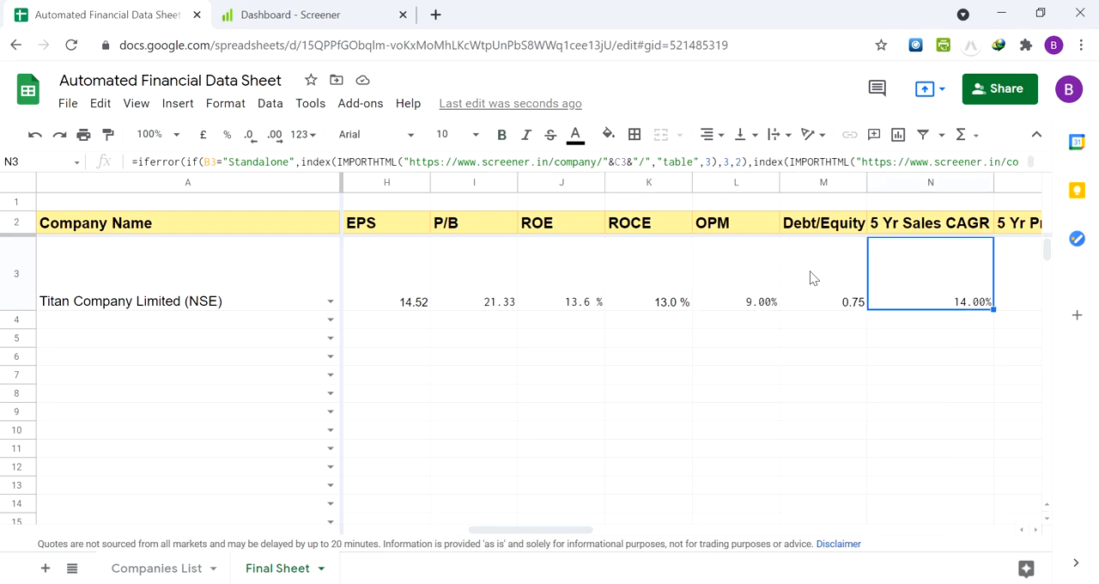
{"action": "key", "text": "Left"}
{"action": "key", "text": "Left"}
{"action": "key", "text": "Up"}
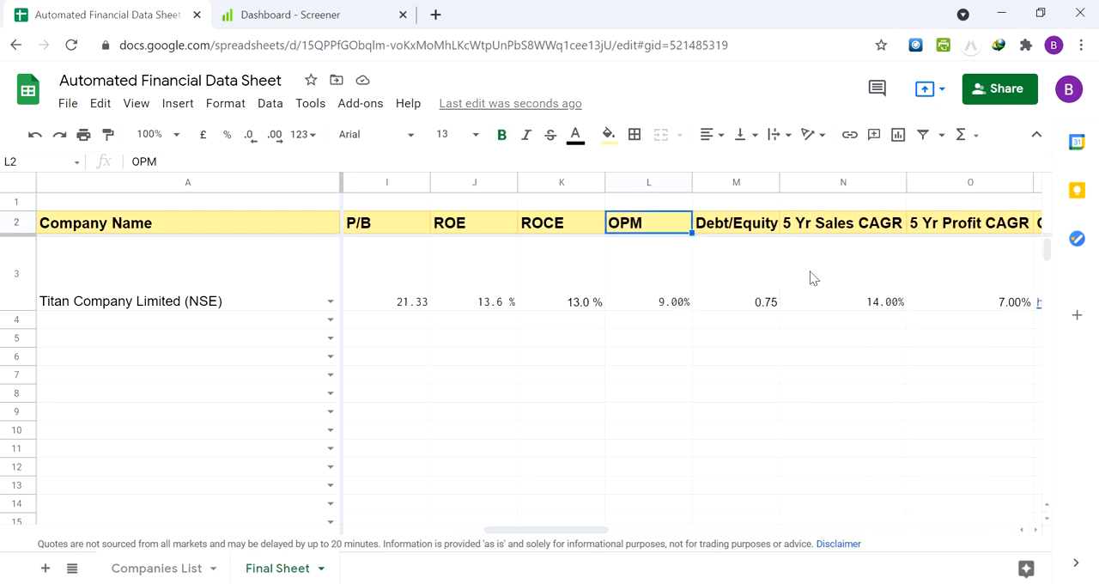
{"action": "key", "text": "Right"}
{"action": "key", "text": "Down"}
{"action": "key", "text": "Up"}
{"action": "key", "text": "Down"}
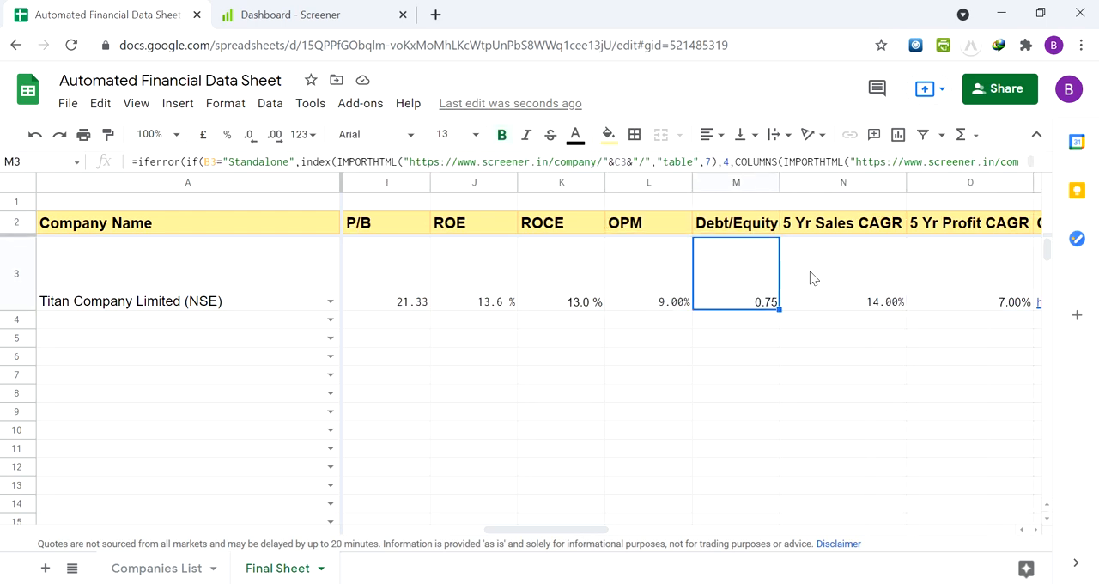
{"action": "key", "text": "Up"}
{"action": "key", "text": "Down"}
{"action": "key", "text": "Up"}
{"action": "key", "text": "Down"}
{"action": "key", "text": "Up"}
{"action": "key", "text": "Down"}
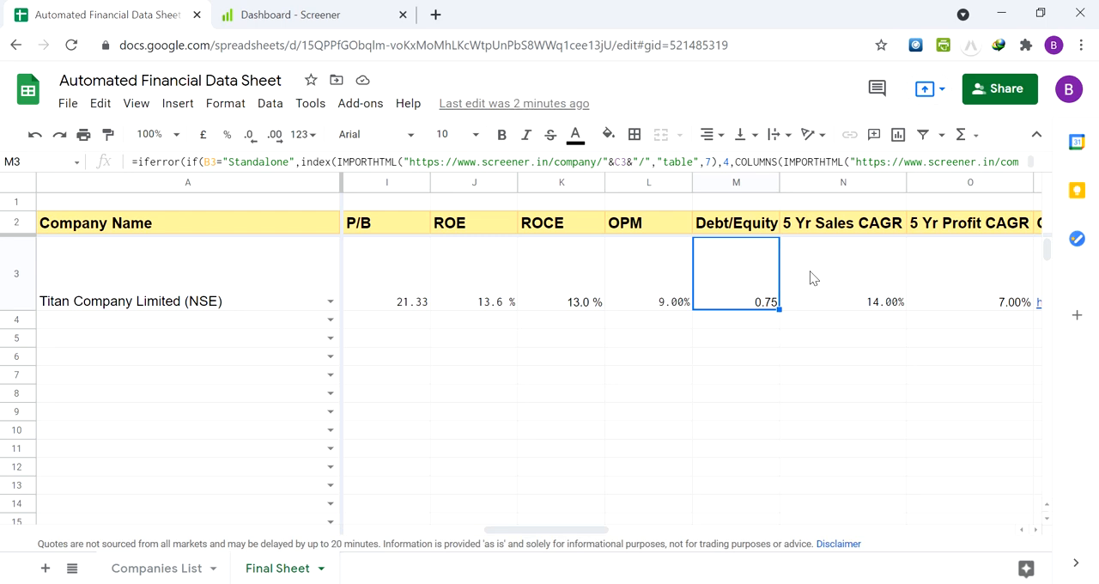
Examine the 5 Yr Sales CAGR and 5 Yr Profit CAGR headings and formulas for Titan
{"action": "key", "text": "Right"}
{"action": "key", "text": "Right"}
{"action": "key", "text": "Right"}
{"action": "key", "text": "Left"}
{"action": "key", "text": "Left"}
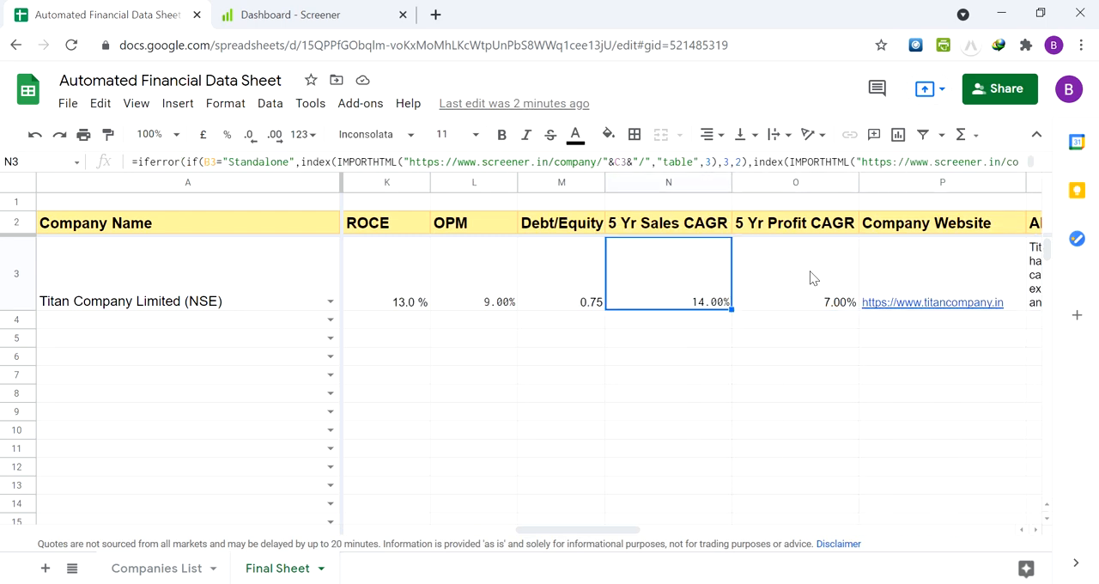
{"action": "key", "text": "Up"}
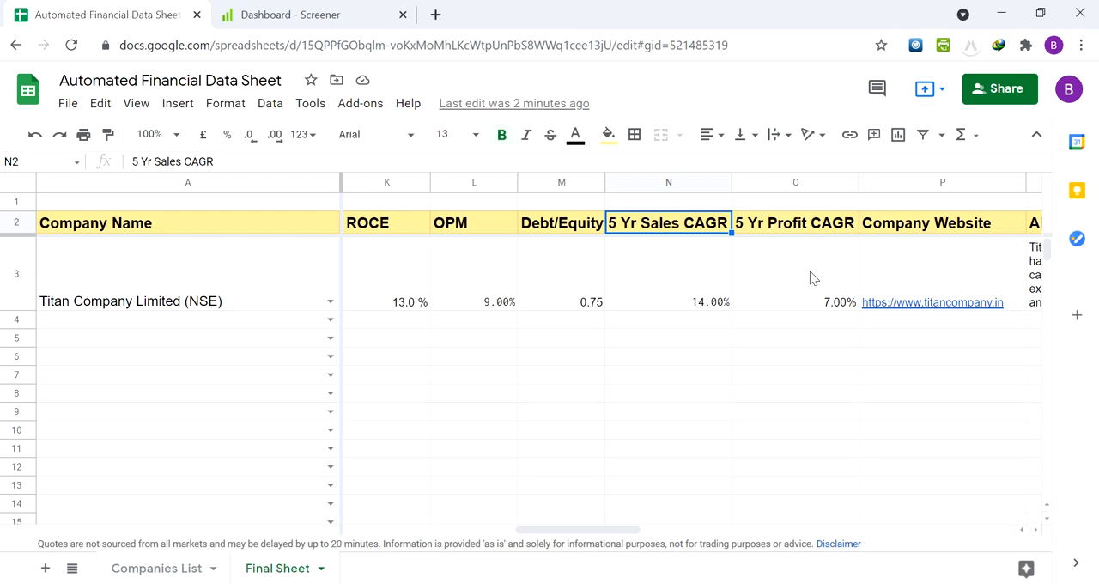
{"action": "key", "text": "Down"}
{"action": "key", "text": "Right"}
{"action": "key", "text": "Right"}
{"action": "key", "text": "Right"}
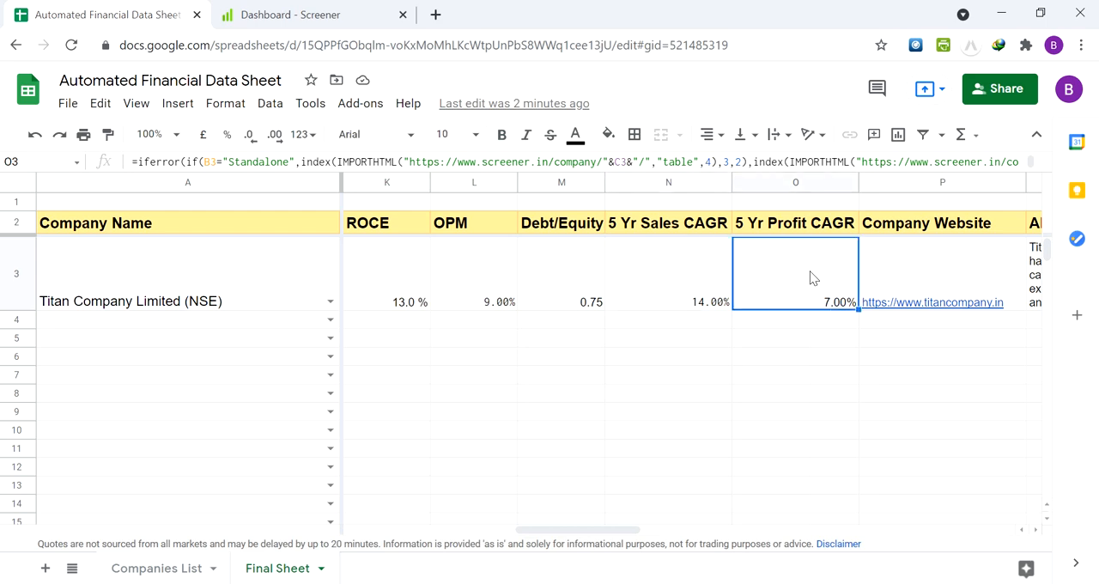
{"action": "key", "text": "Left"}
{"action": "key", "text": "Left"}
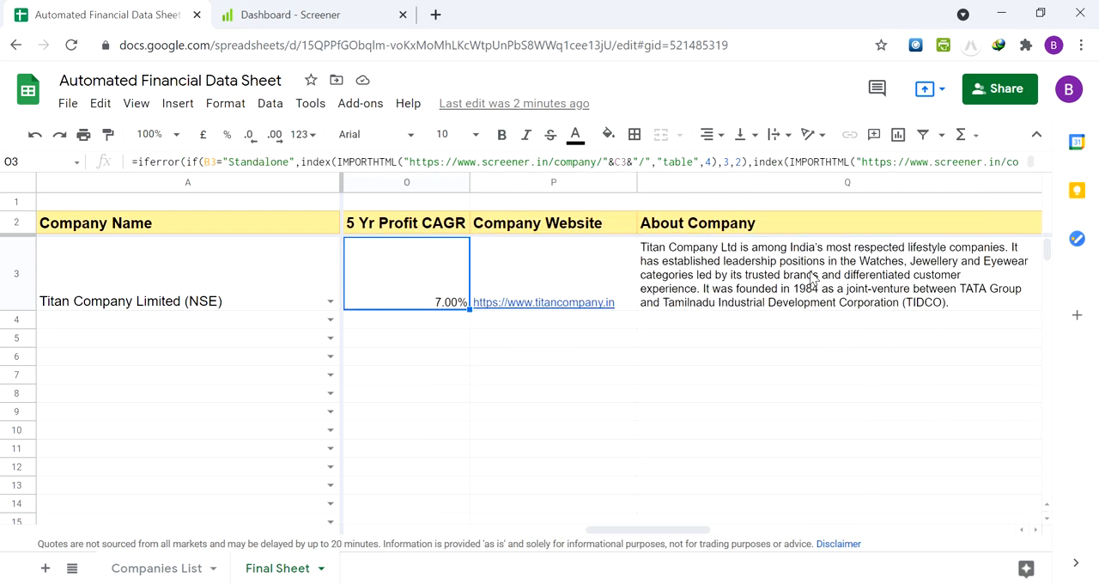
{"action": "key", "text": "Down"}
{"action": "key", "text": "Up"}
Open the site linked in Titan's Company Website cell, view its home page, and close it to return to the sheet
{"action": "key", "text": "Right"}
{"action": "key", "text": "Up"}
{"action": "key", "text": "Down"}
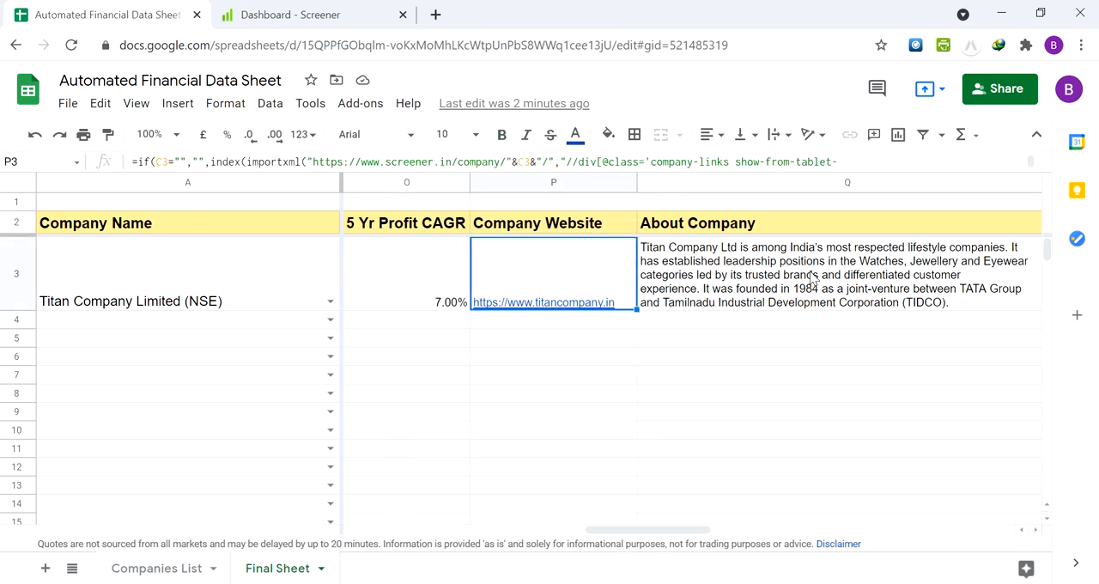
{"action": "key", "text": "Up"}
{"action": "key", "text": "Down"}
{"action": "mouse_move", "coordinate": [582, 307]}
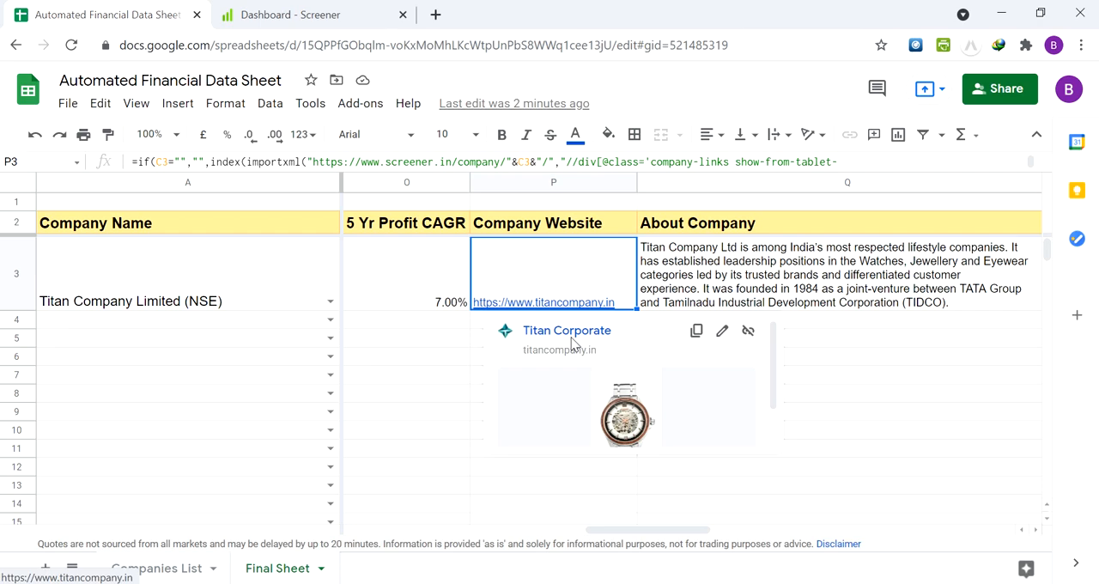
{"action": "left_click", "coordinate": [562, 335]}
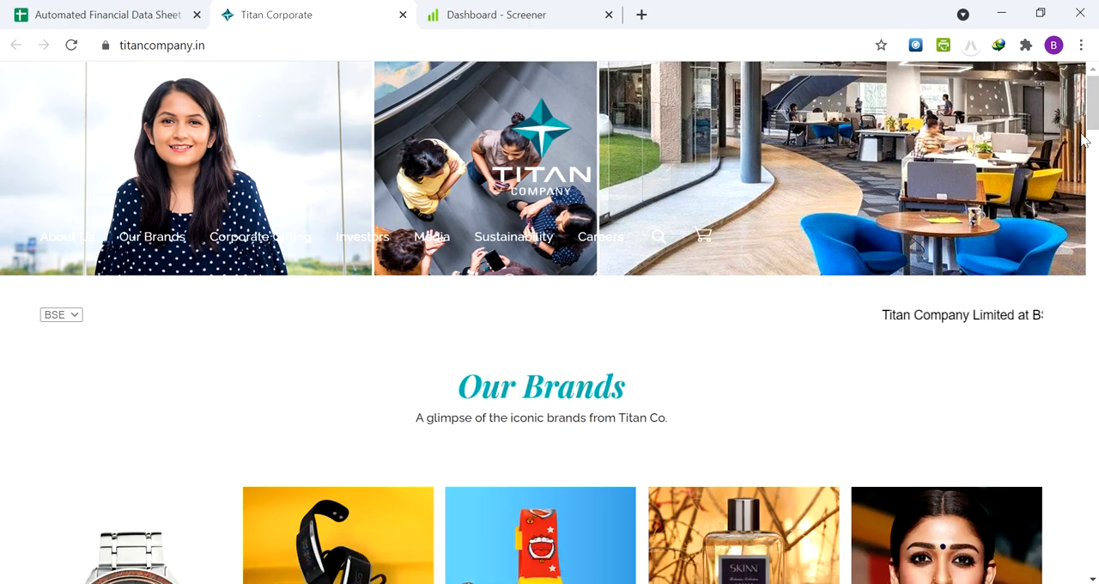
{"action": "left_click_drag", "start_coordinate": [1093, 112], "coordinate": [1093, 77]}
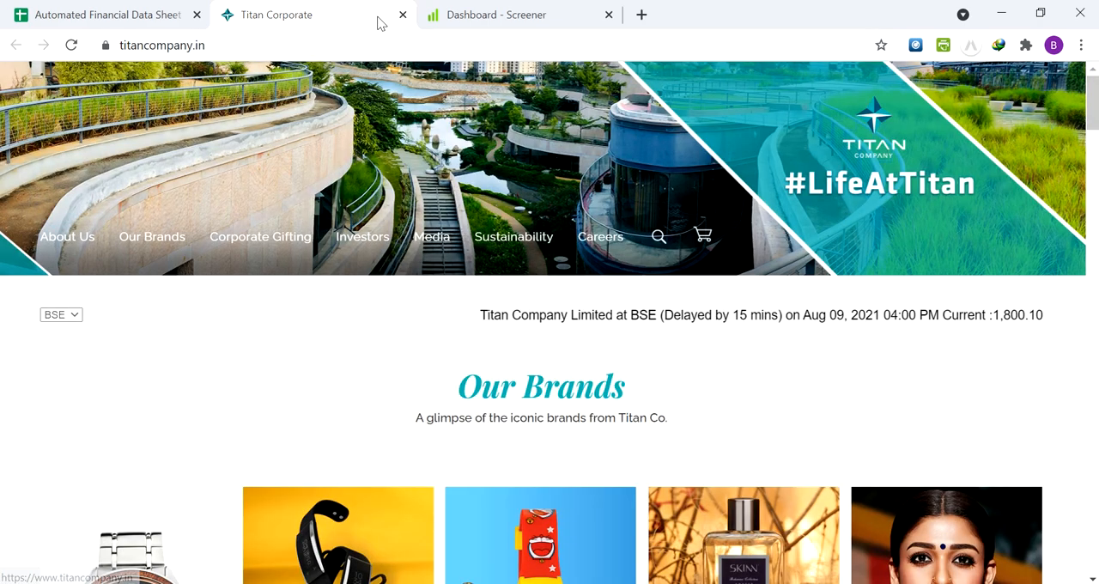
{"action": "left_click", "coordinate": [403, 15]}
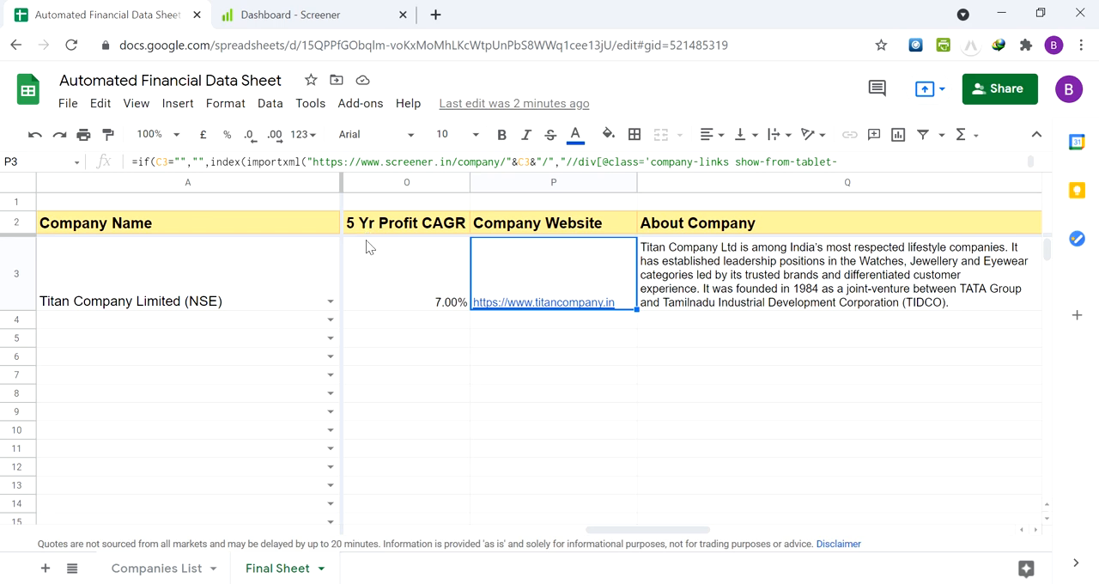
Bring the last columns into view and examine the About Company formula and description for Titan
{"action": "left_click", "coordinate": [699, 281]}
{"action": "key", "text": "Right"}
{"action": "key", "text": "Left"}
{"action": "key", "text": "Left"}
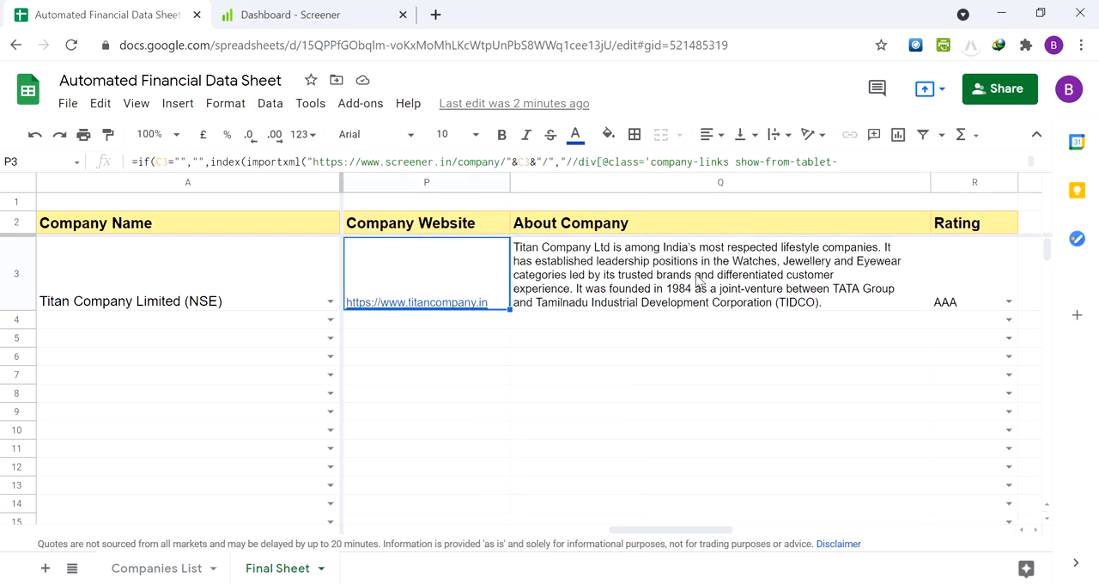
{"action": "key", "text": "Right"}
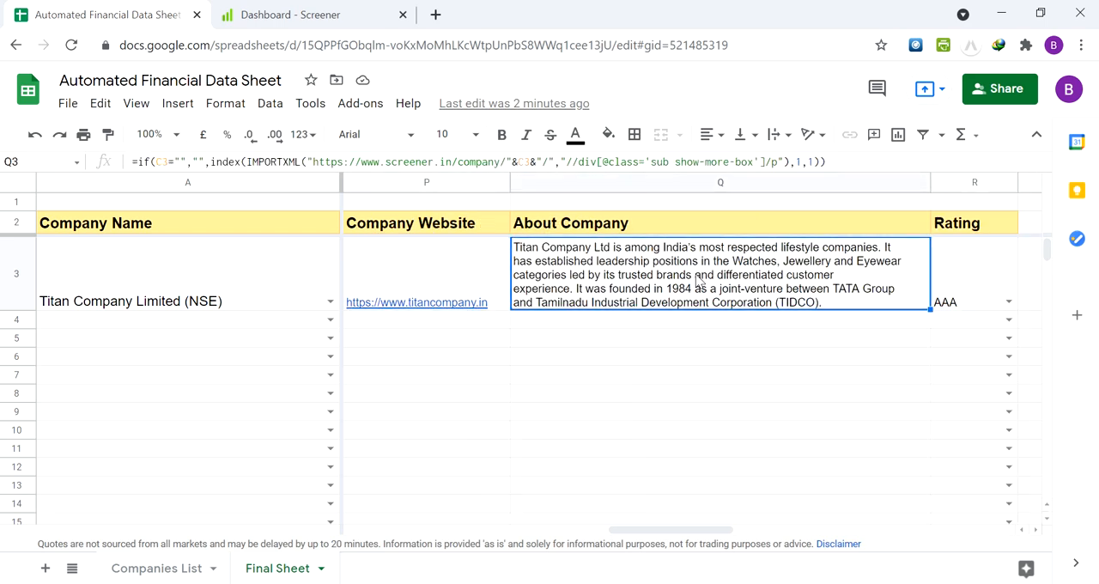
Display the choices offered in Titan's Rating cell and close the list without picking one
{"action": "key", "text": "Right"}
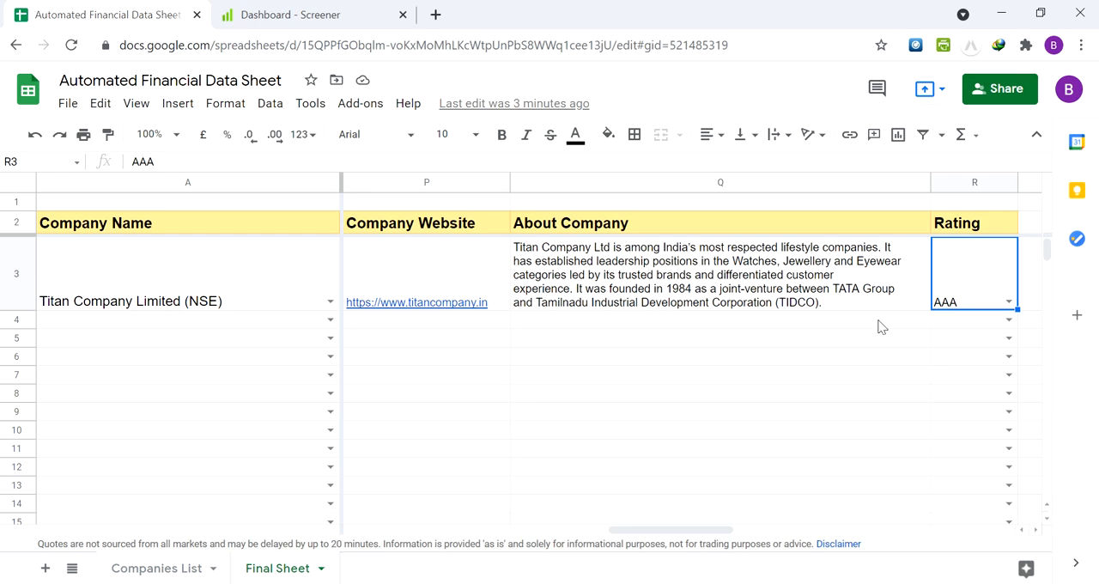
{"action": "left_click", "coordinate": [1009, 302]}
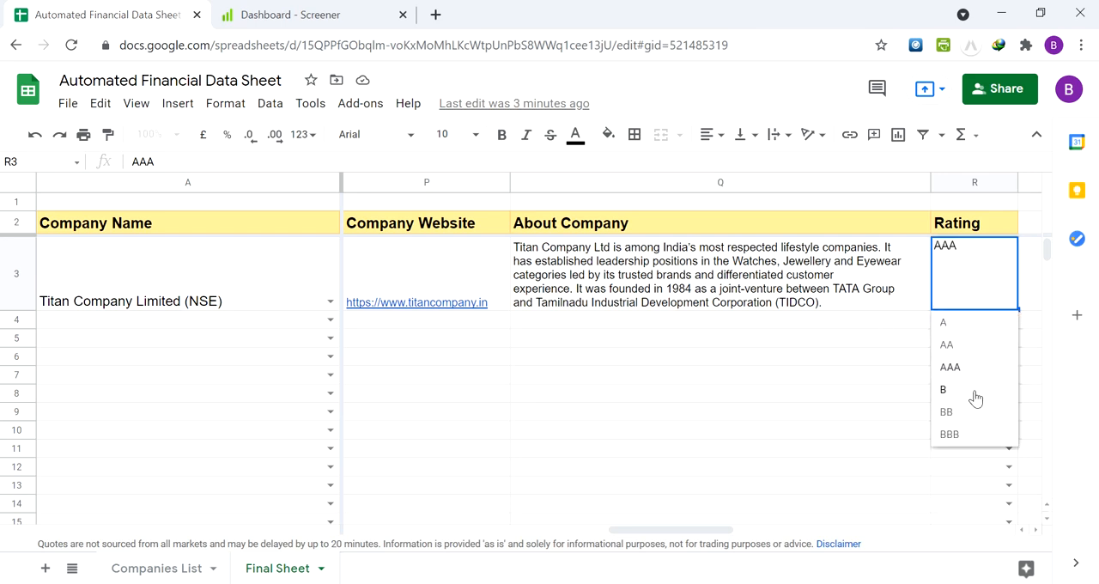
{"action": "left_click", "coordinate": [842, 288]}
{"action": "key", "text": "Right"}
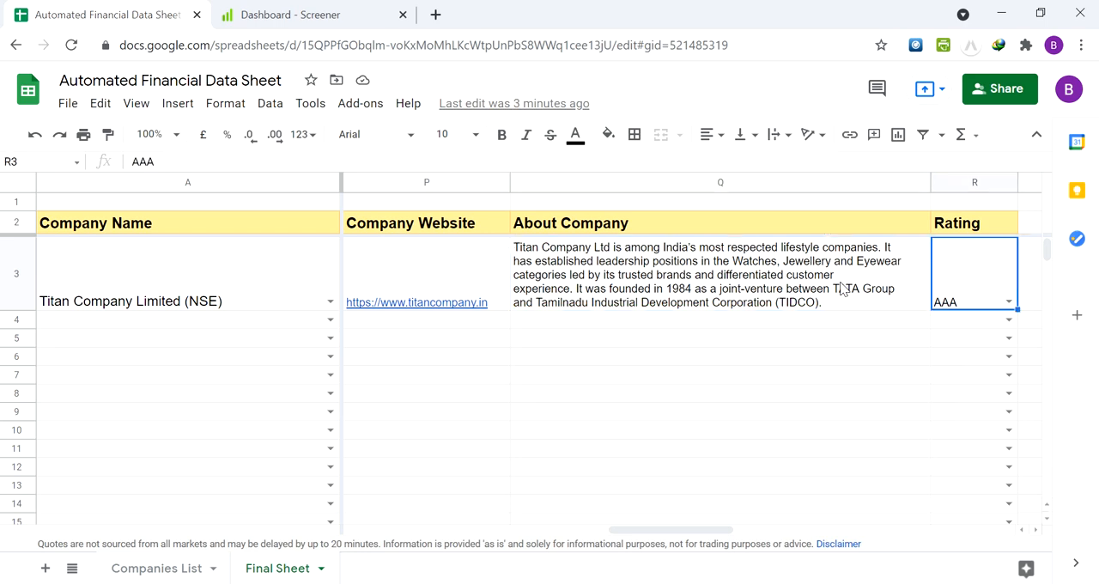
Examine the data validation rule behind Titan's Rating cell, with its item list A,AA,AAA,B,BB,BBB, and save it as is
{"action": "left_click", "coordinate": [270, 105]}
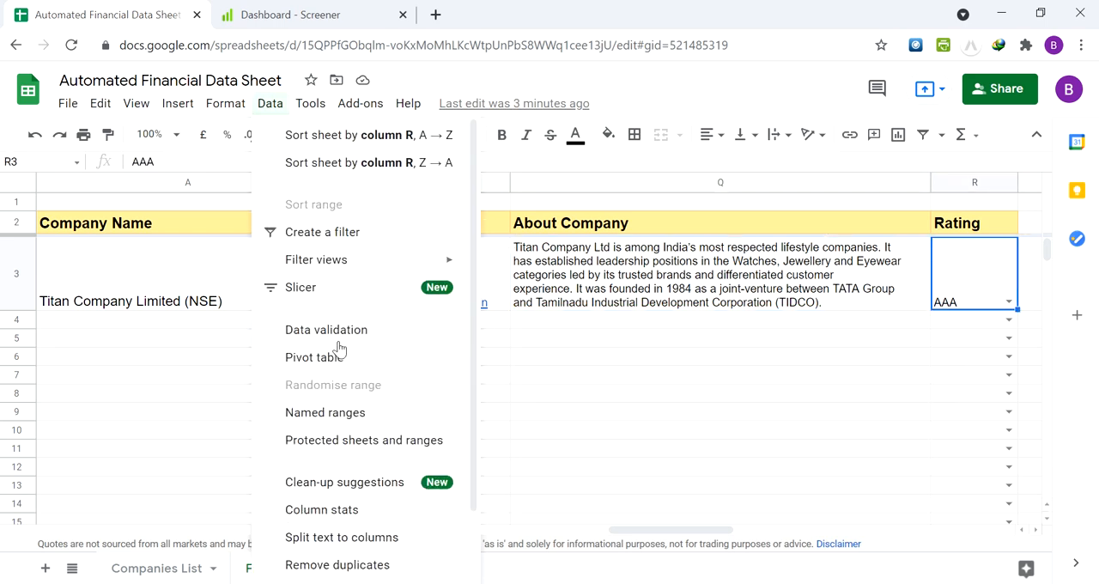
{"action": "left_click", "coordinate": [335, 336]}
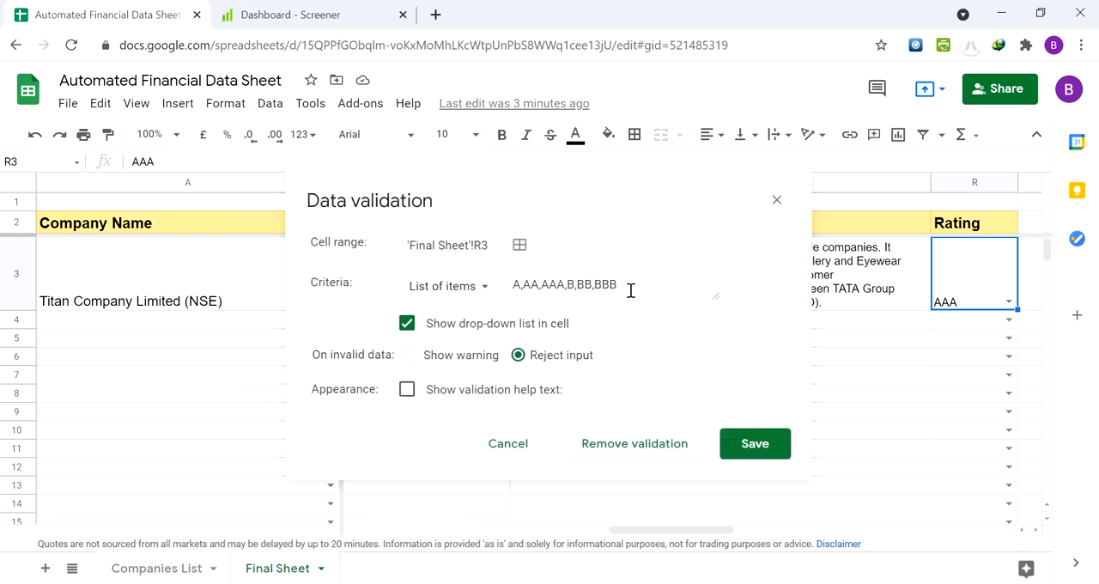
{"action": "left_click_drag", "start_coordinate": [631, 290], "coordinate": [505, 284]}
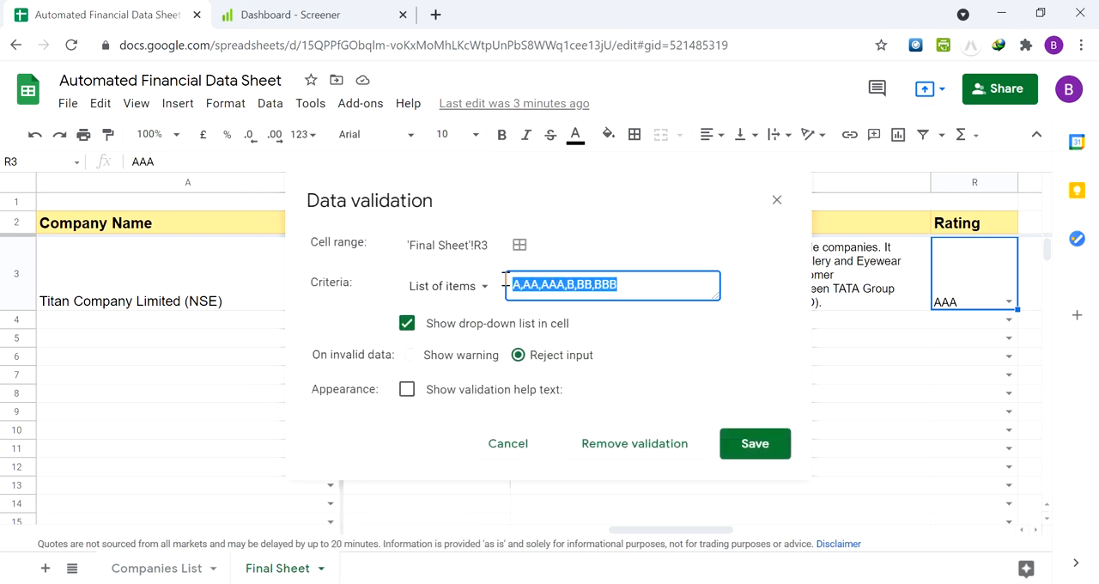
{"action": "left_click", "coordinate": [650, 284]}
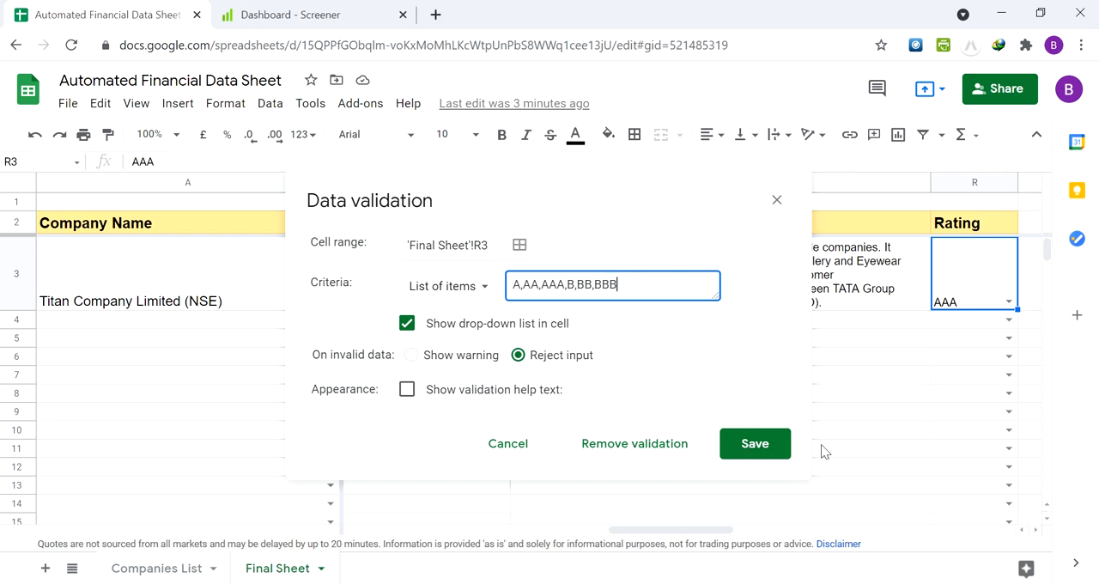
{"action": "left_click", "coordinate": [739, 446]}
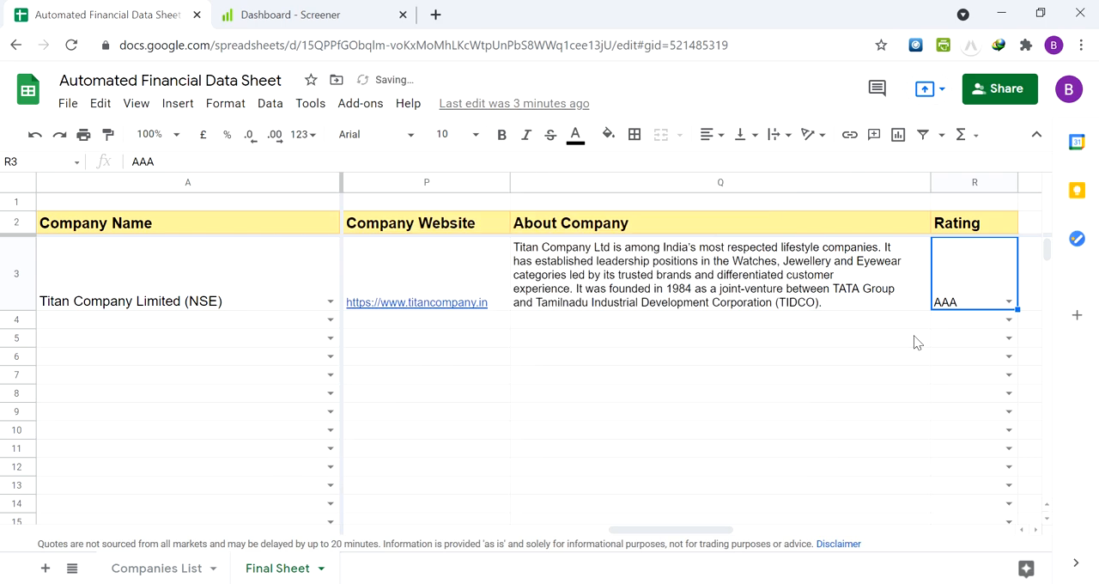
{"action": "left_click", "coordinate": [954, 322]}
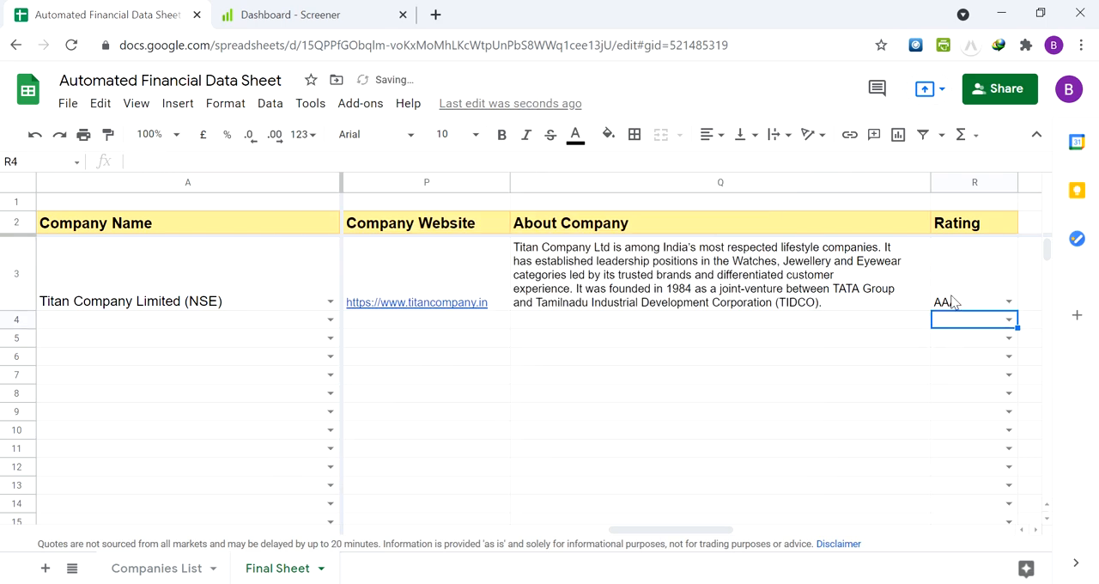
{"action": "left_click", "coordinate": [953, 300]}
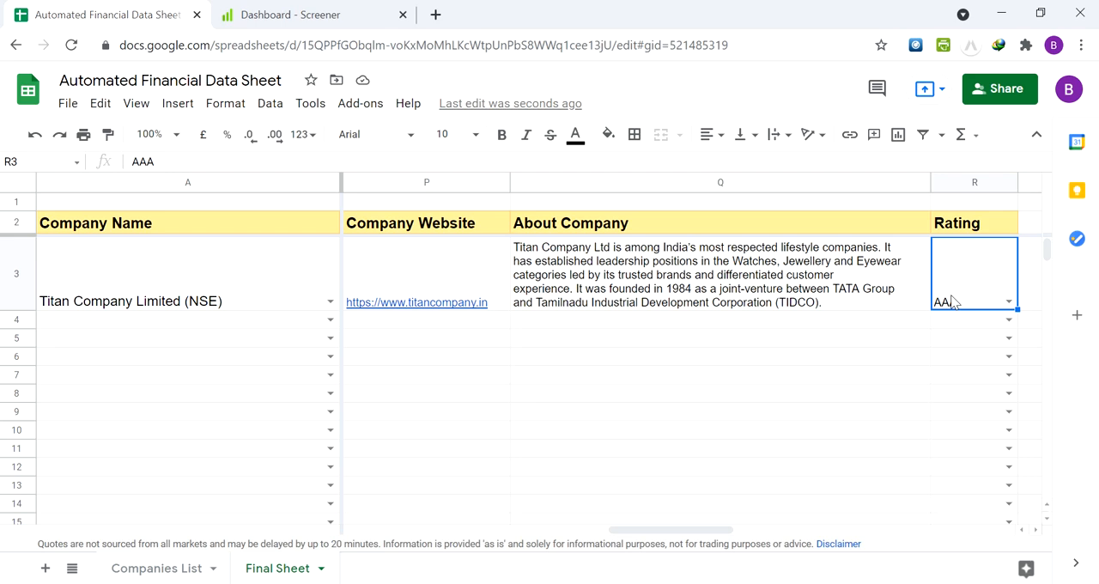
Return to the Company Name column and jump to cell A101
{"action": "key", "text": "Left"}
{"action": "key", "text": "Left"}
{"action": "key", "text": "Left"}
{"action": "key", "text": "Left"}
{"action": "key", "text": "Left"}
{"action": "key", "text": "Left"}
{"action": "key", "text": "Left"}
{"action": "key", "text": "Left"}
{"action": "key", "text": "Left"}
{"action": "key", "text": "Left"}
{"action": "key", "text": "Left"}
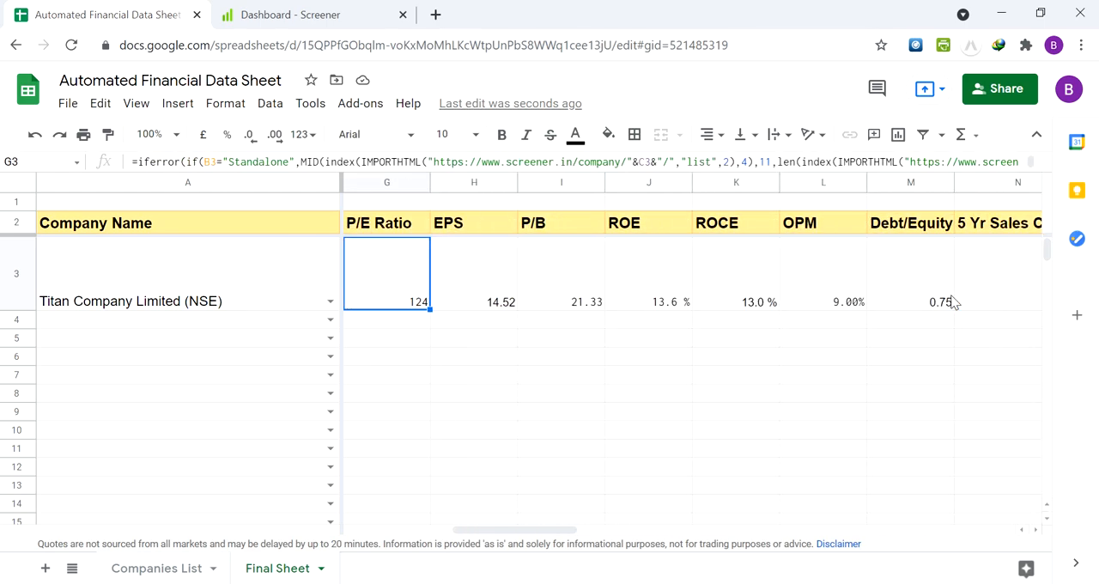
{"action": "key", "text": "Left"}
{"action": "key", "text": "Left"}
{"action": "key", "text": "Left"}
{"action": "key", "text": "Left"}
{"action": "key", "text": "Left"}
{"action": "key", "text": "Left"}
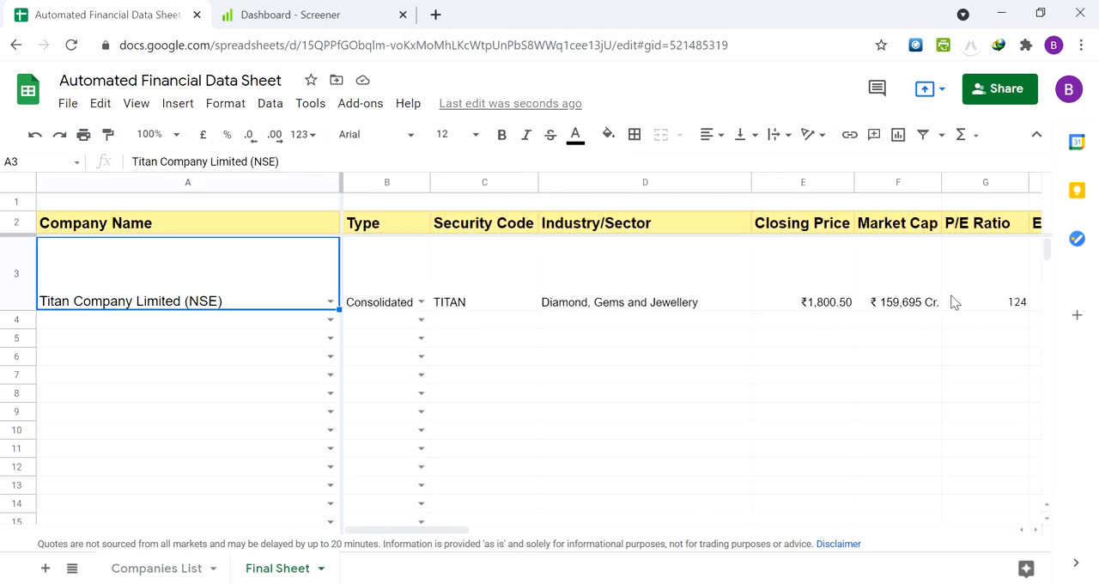
{"action": "key", "text": "Down"}
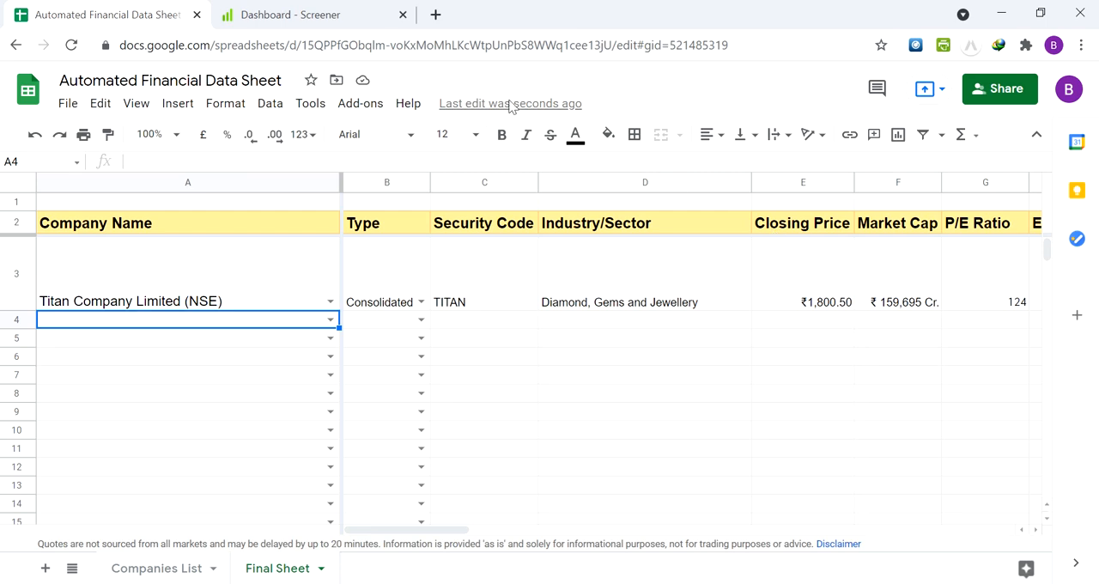
{"action": "left_click", "coordinate": [60, 162]}
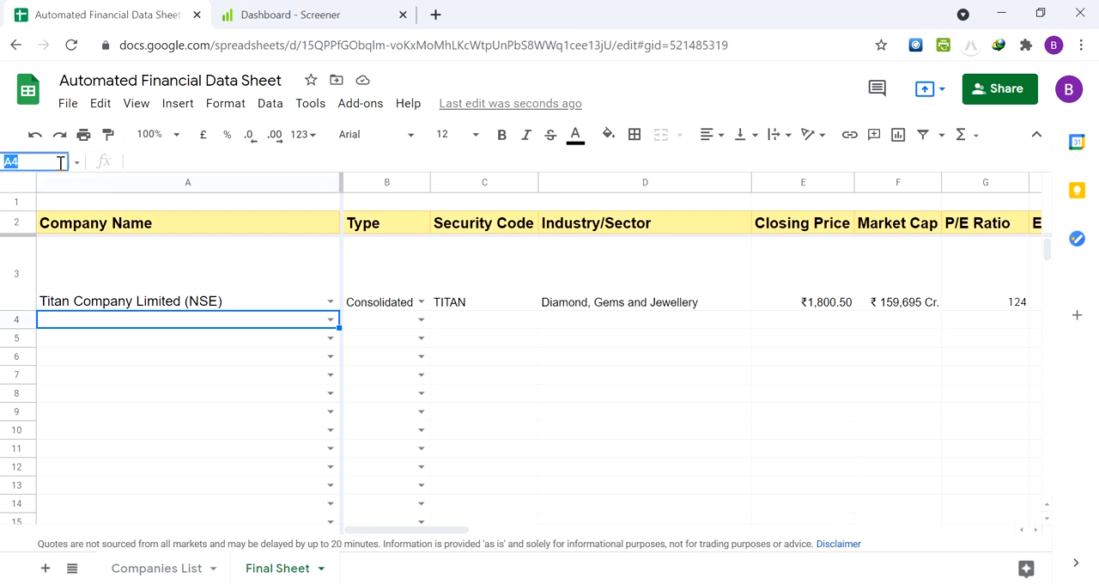
{"action": "type", "text": "A"}
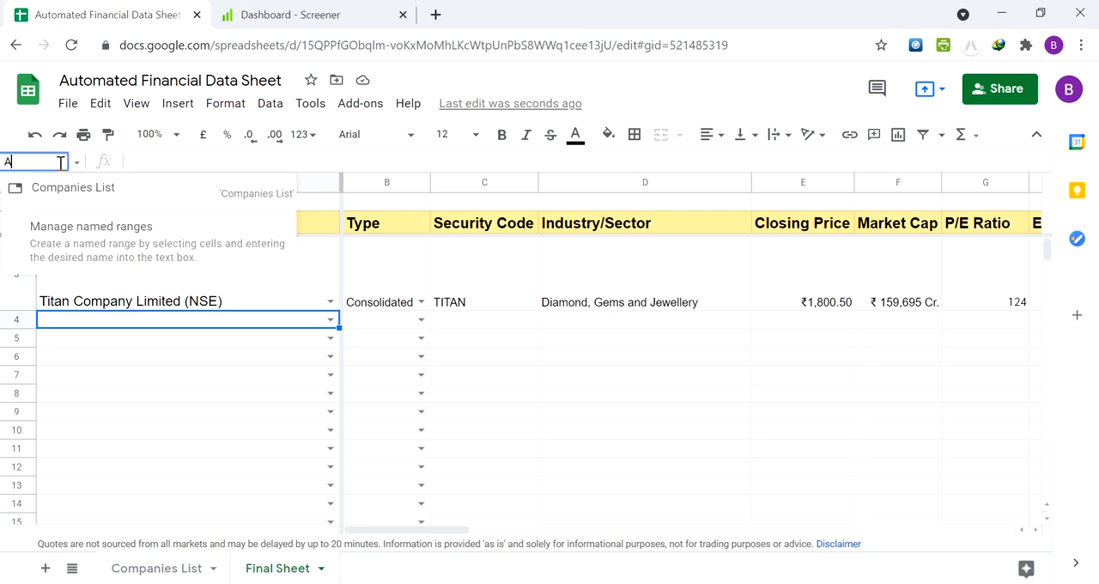
{"action": "type", "text": "100"}
{"action": "key", "text": "Return"}
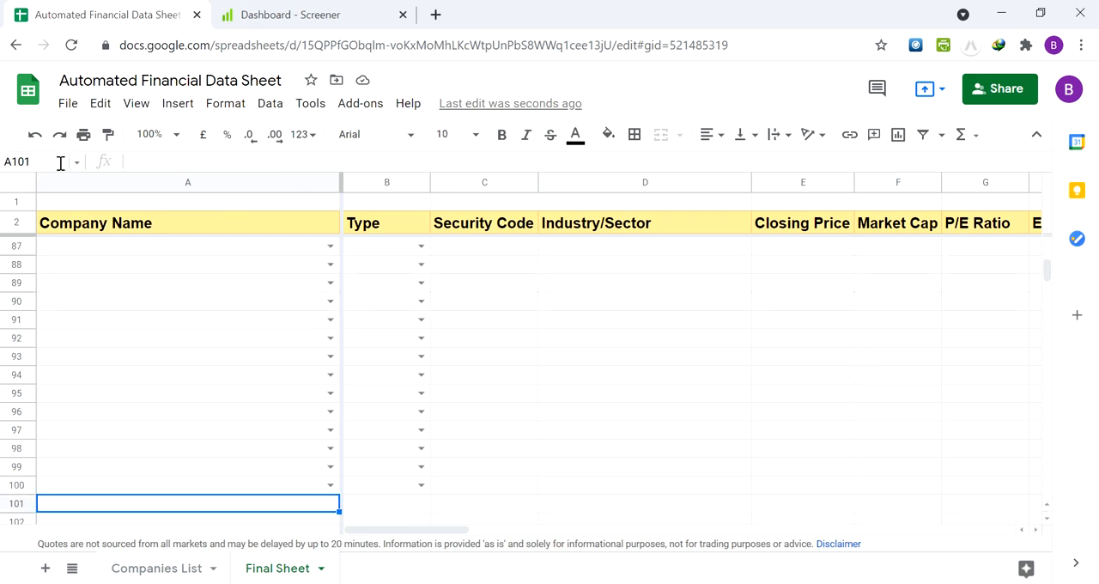
Check where the company drop-downs end in the Company Name column around row 100
{"action": "key", "text": "Down"}
{"action": "key", "text": "Up"}
{"action": "key", "text": "Down"}
{"action": "key", "text": "Up"}
{"action": "key", "text": "Up"}
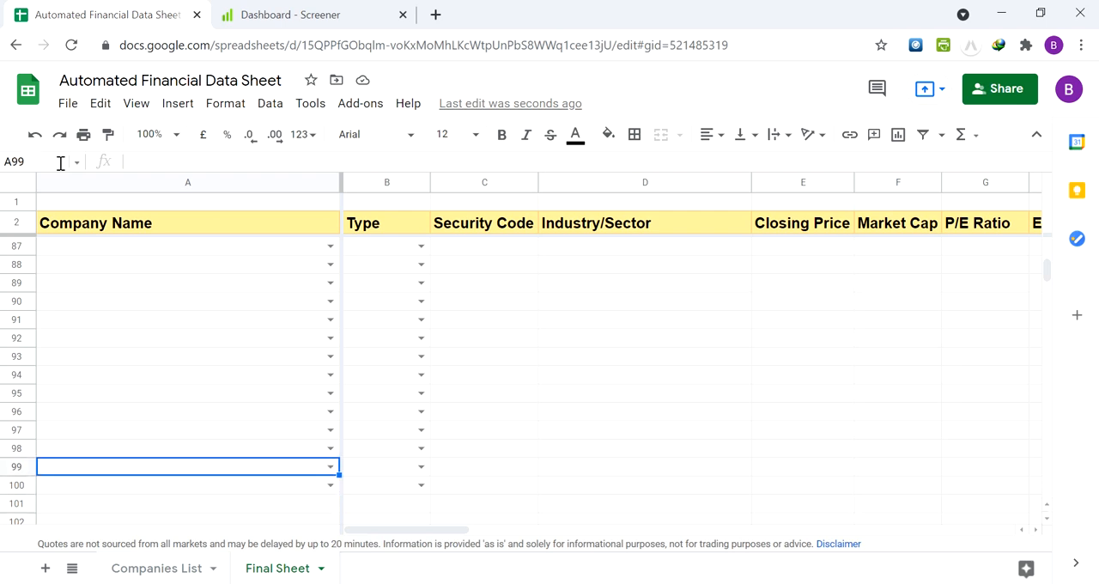
Examine the prepared formulas and drop-downs across rows 99 and 100, from Type to Rating
{"action": "key", "text": "Right"}
{"action": "key", "text": "Right"}
{"action": "key", "text": "Down"}
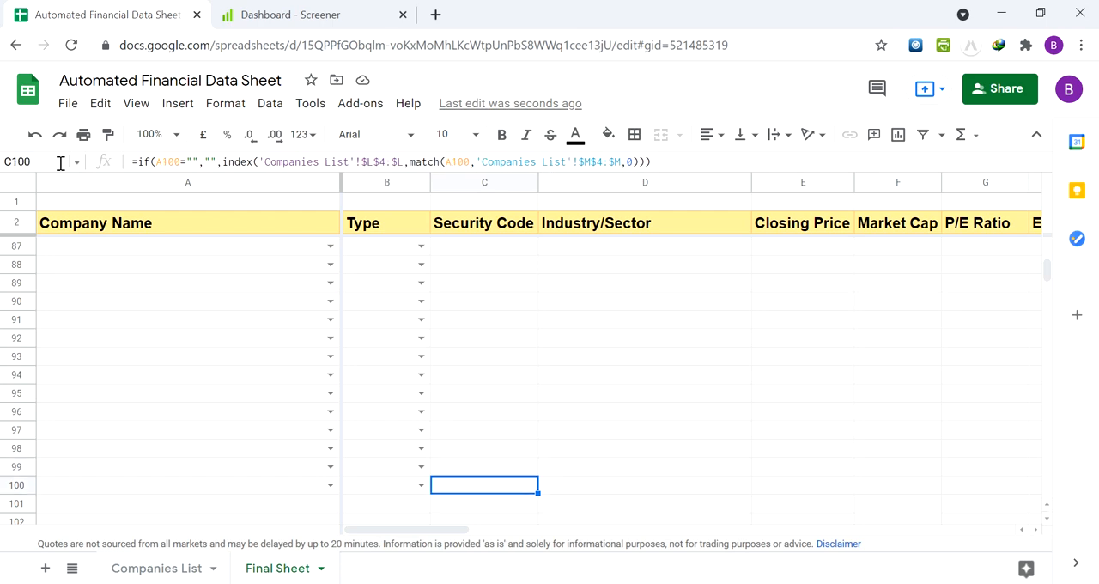
{"action": "key", "text": "Up"}
{"action": "key", "text": "Right"}
{"action": "key", "text": "Right"}
{"action": "key", "text": "Right"}
{"action": "key", "text": "Right"}
{"action": "key", "text": "Right"}
{"action": "key", "text": "Right"}
{"action": "key", "text": "Right"}
{"action": "key", "text": "Right"}
{"action": "key", "text": "Right"}
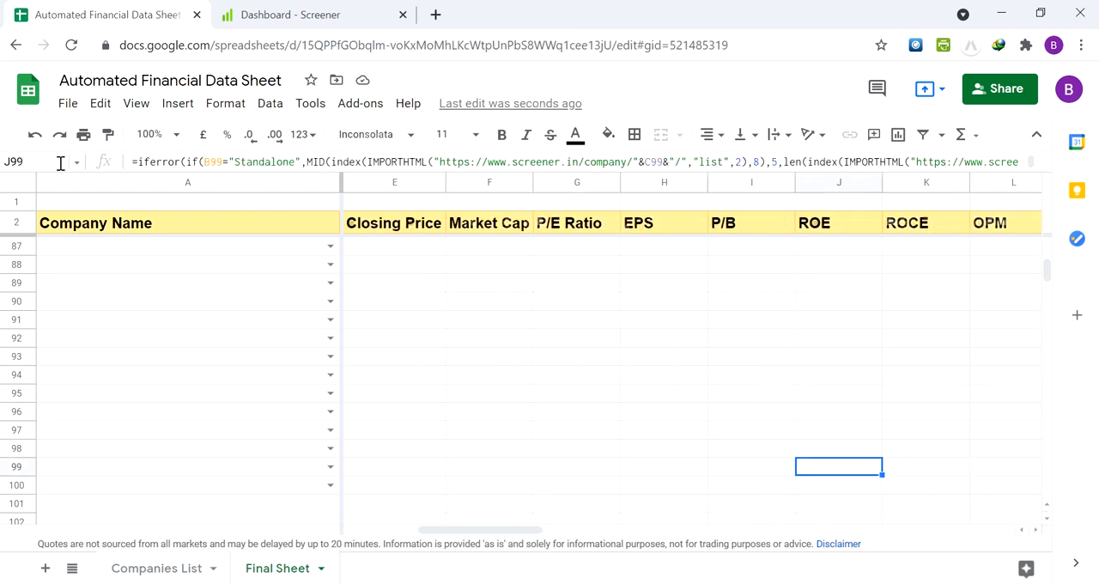
{"action": "key", "text": "Right"}
{"action": "key", "text": "Right"}
{"action": "key", "text": "Right"}
{"action": "key", "text": "Right"}
{"action": "key", "text": "Right"}
{"action": "key", "text": "Right"}
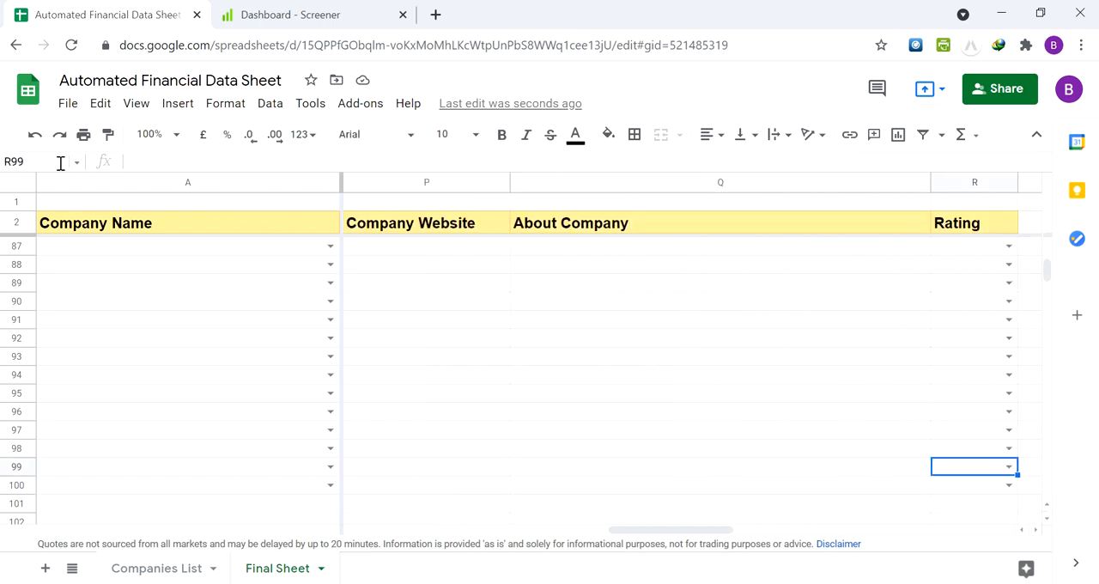
{"action": "key", "text": "Up"}
{"action": "key", "text": "Down"}
{"action": "key", "text": "Down"}
Review the formulas in row 100 from About Company back to Company Name
{"action": "key", "text": "Left"}
{"action": "key", "text": "Left"}
{"action": "key", "text": "Left"}
{"action": "key", "text": "Left"}
{"action": "key", "text": "Left"}
{"action": "key", "text": "Left"}
{"action": "key", "text": "Left"}
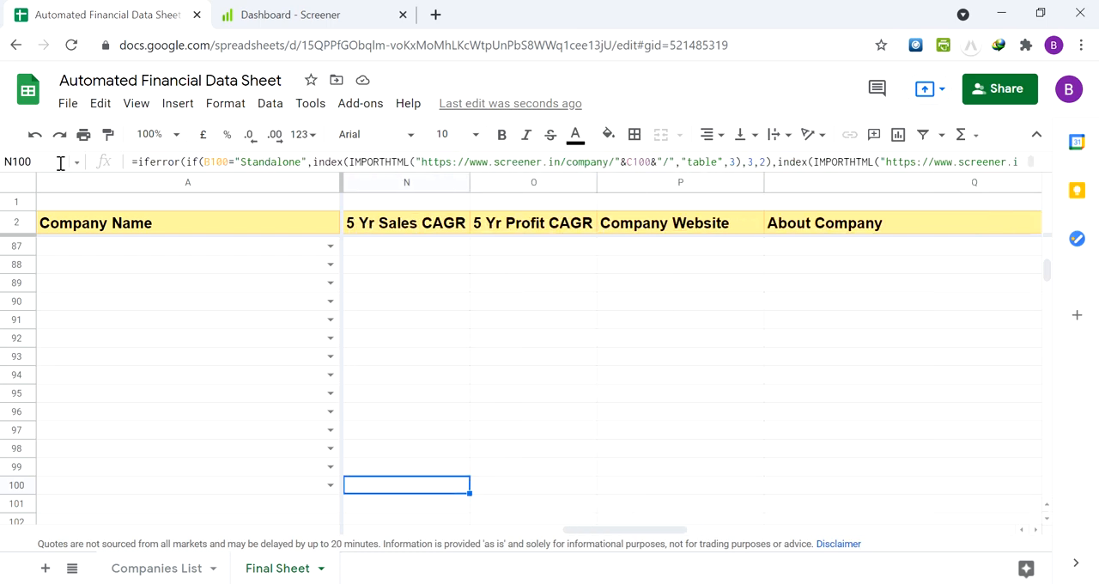
{"action": "key", "text": "Left"}
{"action": "key", "text": "Left"}
{"action": "key", "text": "Left"}
{"action": "key", "text": "Left"}
{"action": "key", "text": "Left"}
{"action": "key", "text": "Left"}
{"action": "key", "text": "Left"}
{"action": "key", "text": "Left"}
{"action": "key", "text": "Left"}
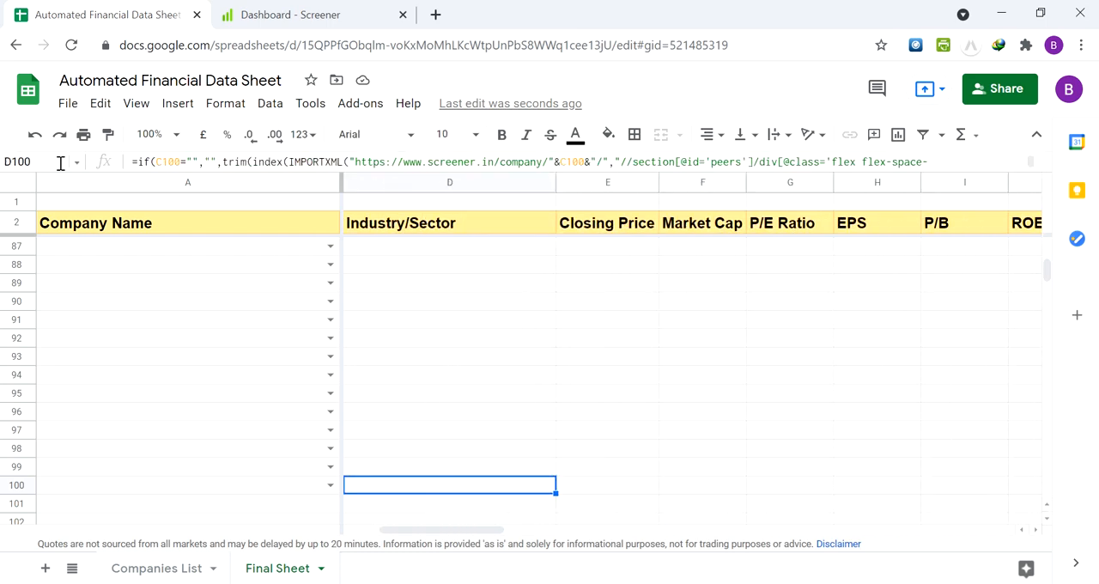
{"action": "key", "text": "Left"}
{"action": "key", "text": "Up"}
{"action": "key", "text": "Down"}
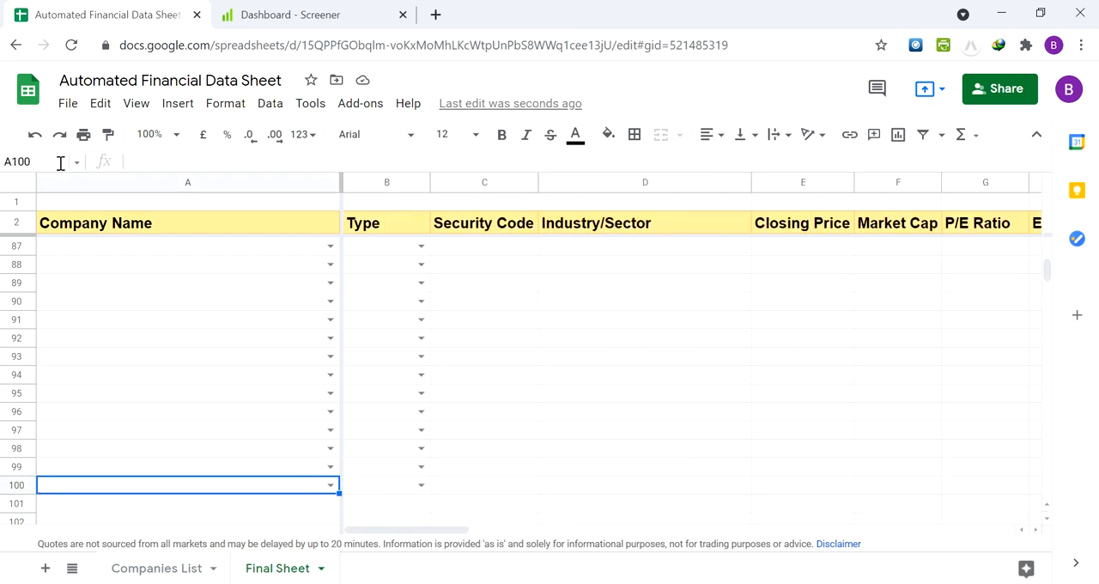
Compare the rows below row 100 with the prepared rows above in the Company Name and Type columns
{"action": "key", "text": "Down"}
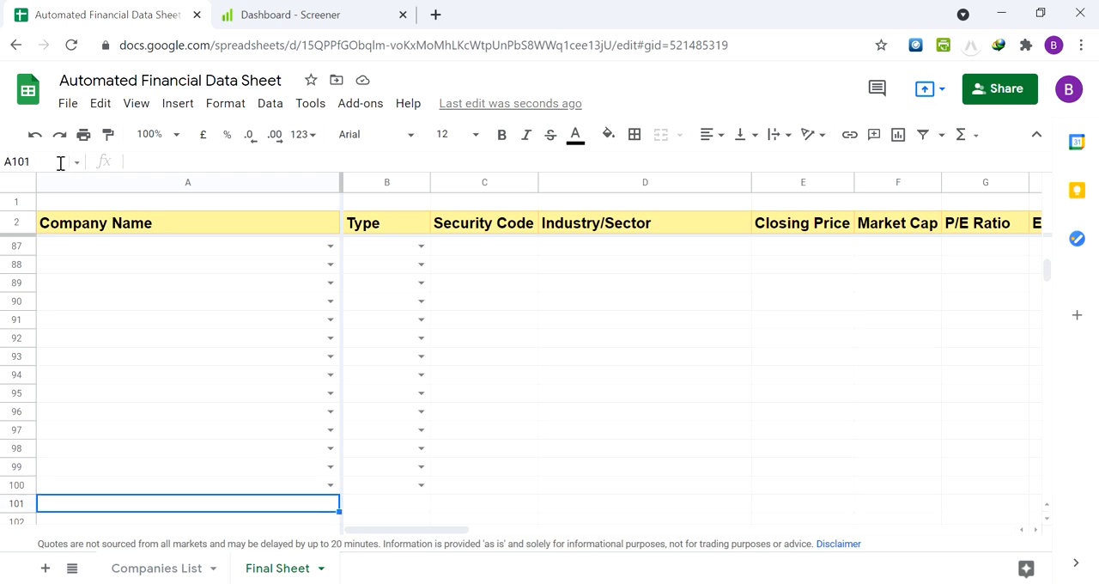
{"action": "key", "text": "Down"}
{"action": "key", "text": "Down"}
{"action": "key", "text": "Up"}
{"action": "key", "text": "Up"}
{"action": "key", "text": "Up"}
{"action": "key", "text": "Down"}
{"action": "key", "text": "Down"}
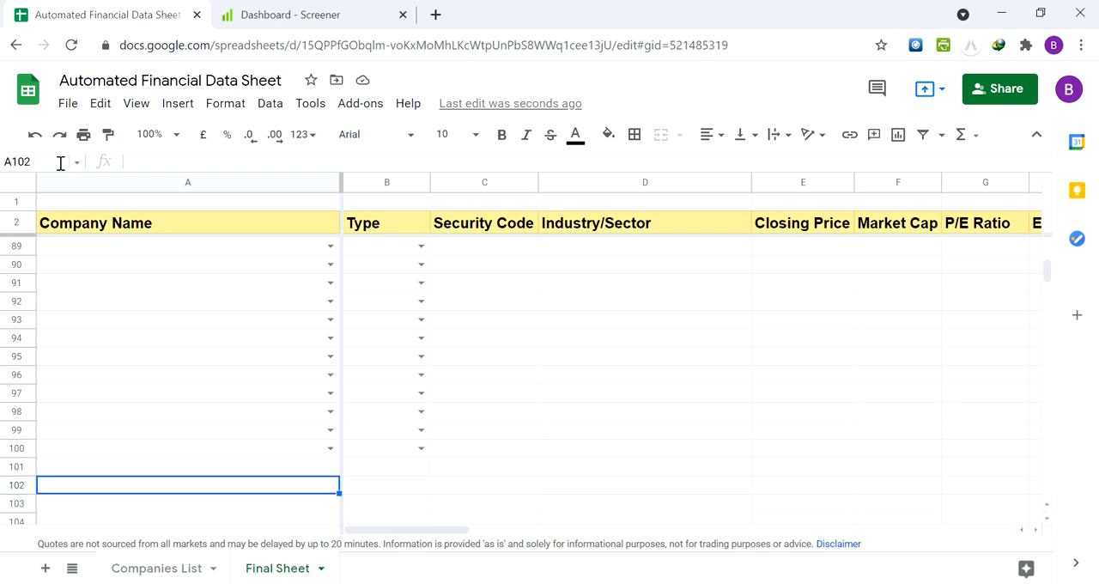
{"action": "key", "text": "Up"}
{"action": "key", "text": "Right"}
{"action": "key", "text": "Down"}
{"action": "key", "text": "Left"}
{"action": "key", "text": "Up"}
{"action": "key", "text": "Up"}
{"action": "key", "text": "Up"}
{"action": "key", "text": "Up"}
{"action": "key", "text": "Up"}
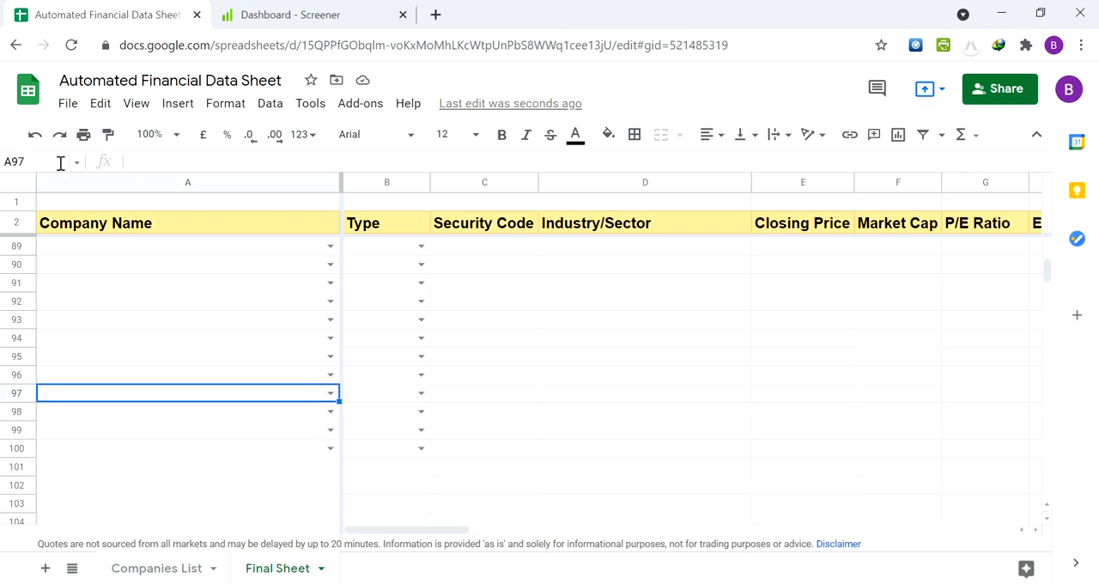
Choose Reliance Industries Ltd (BSE) as the company in cell A4, directly below Titan
{"action": "key", "text": "ctrl+Up"}
{"action": "key", "text": "Up"}
{"action": "key", "text": "Up"}
{"action": "key", "text": "Down"}
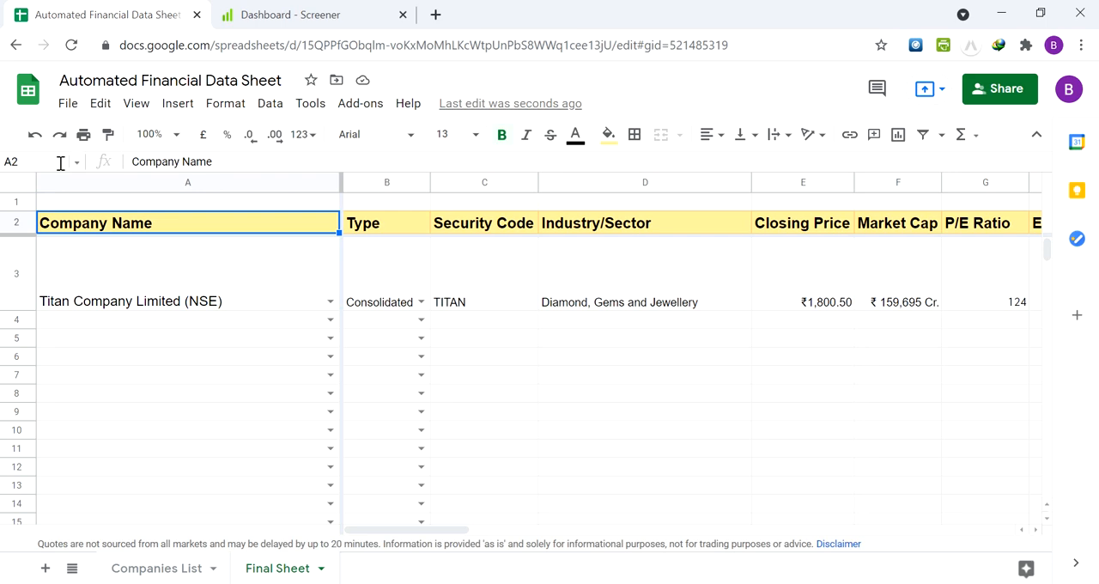
{"action": "key", "text": "Down"}
{"action": "key", "text": "Down"}
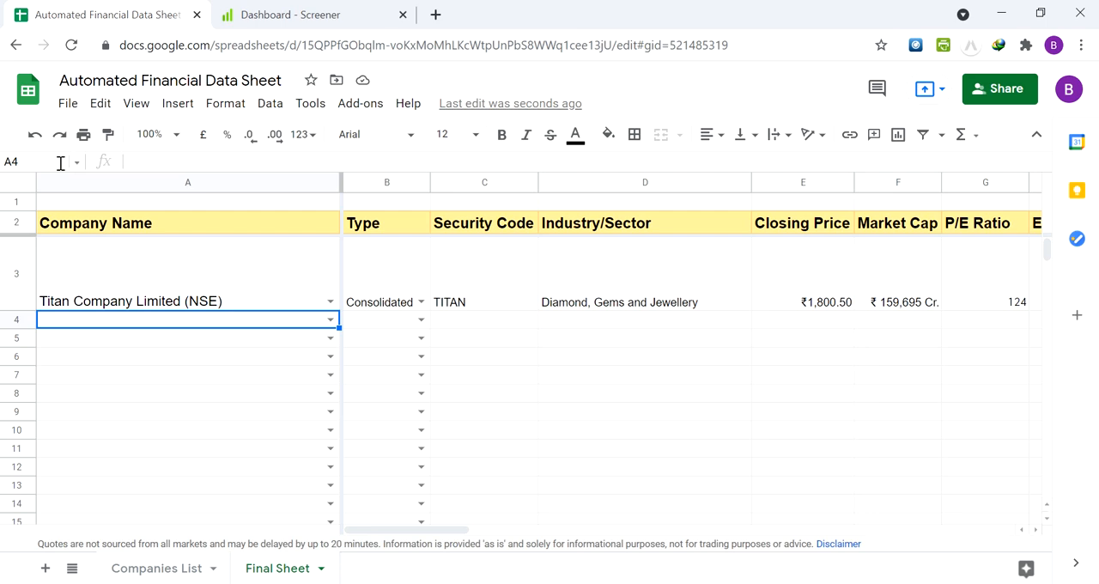
{"action": "type", "text": "reli"}
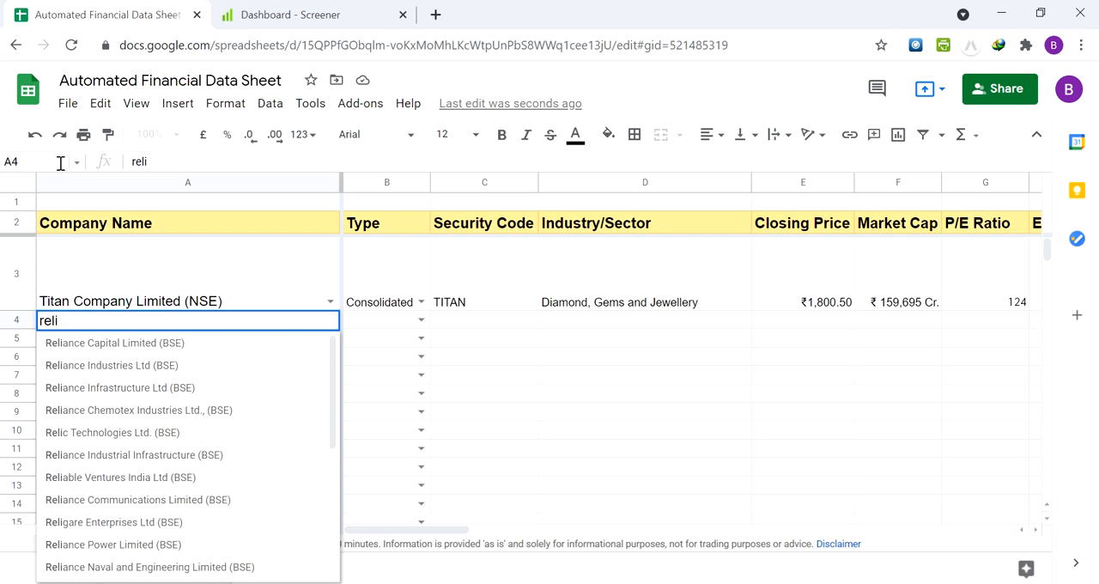
{"action": "type", "text": "ance"}
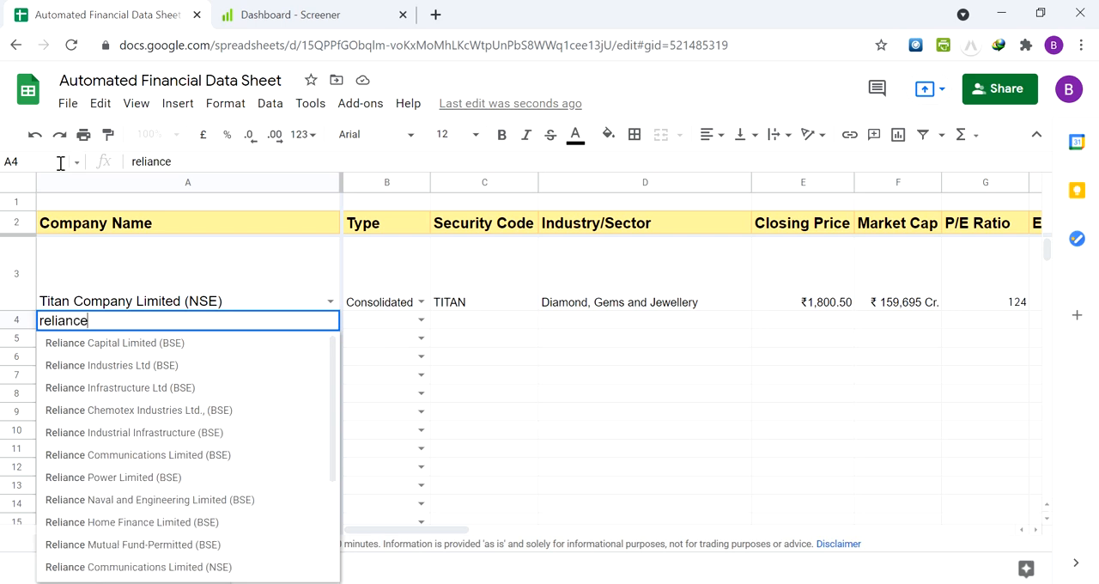
{"action": "left_click_drag", "start_coordinate": [333, 366], "coordinate": [327, 343]}
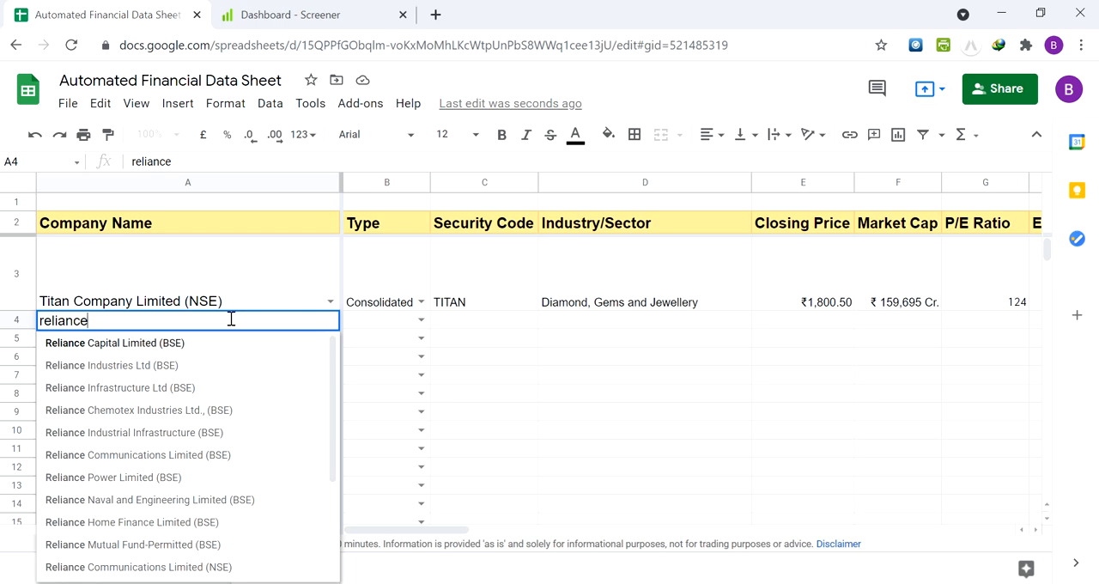
{"action": "type", "text": "indus"}
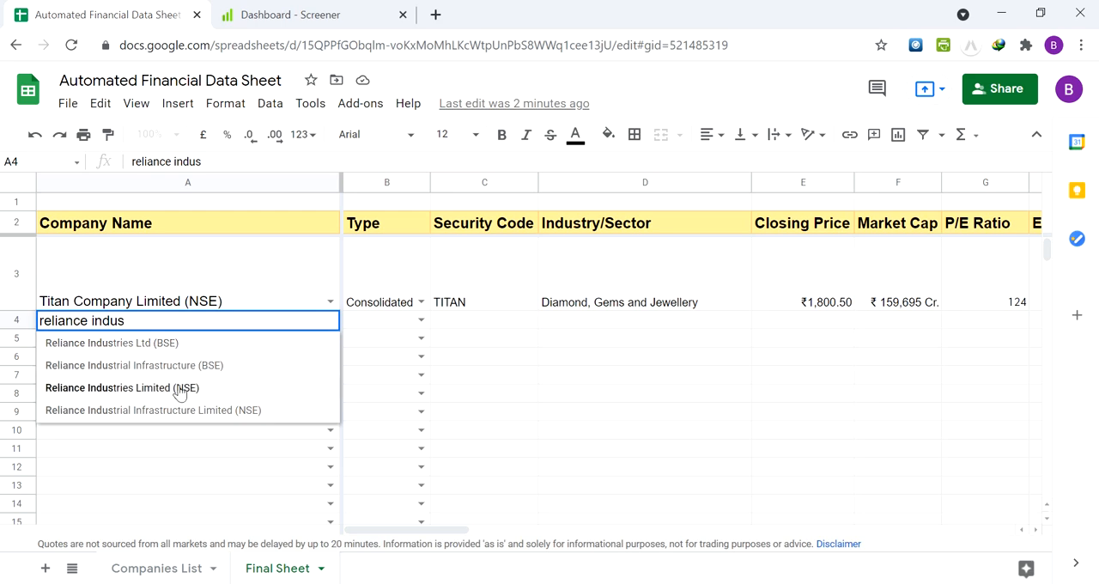
{"action": "left_click", "coordinate": [169, 342]}
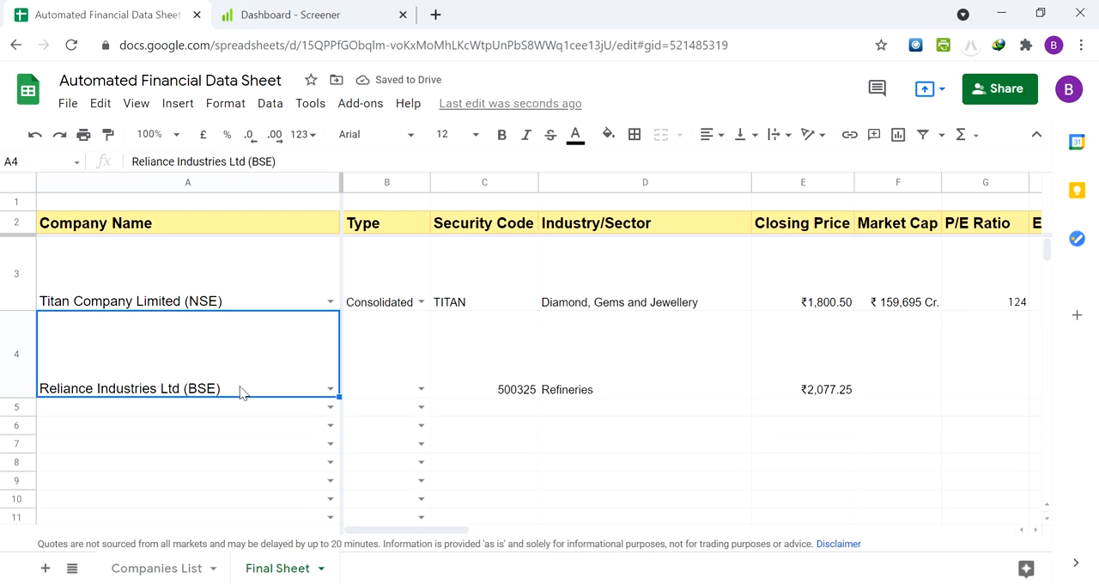
Review the details filled in for Reliance Industries in row 4, from Type across to About Company and the company website
{"action": "key", "text": "Tab"}
{"action": "key", "text": "Tab"}
{"action": "key", "text": "Tab"}
{"action": "key", "text": "Tab"}
{"action": "key", "text": "Tab"}
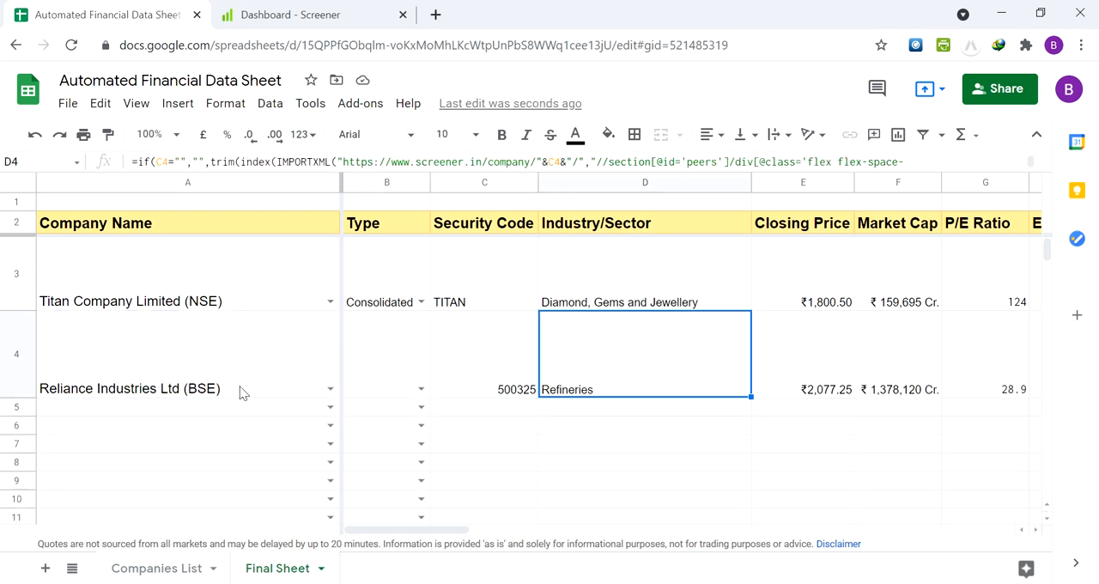
{"action": "key", "text": "Tab"}
{"action": "key", "text": "Tab"}
{"action": "key", "text": "Tab"}
{"action": "key", "text": "Tab"}
{"action": "key", "text": "Tab"}
{"action": "key", "text": "Tab"}
{"action": "key", "text": "Tab"}
{"action": "key", "text": "Tab"}
{"action": "key", "text": "Tab"}
{"action": "key", "text": "Tab"}
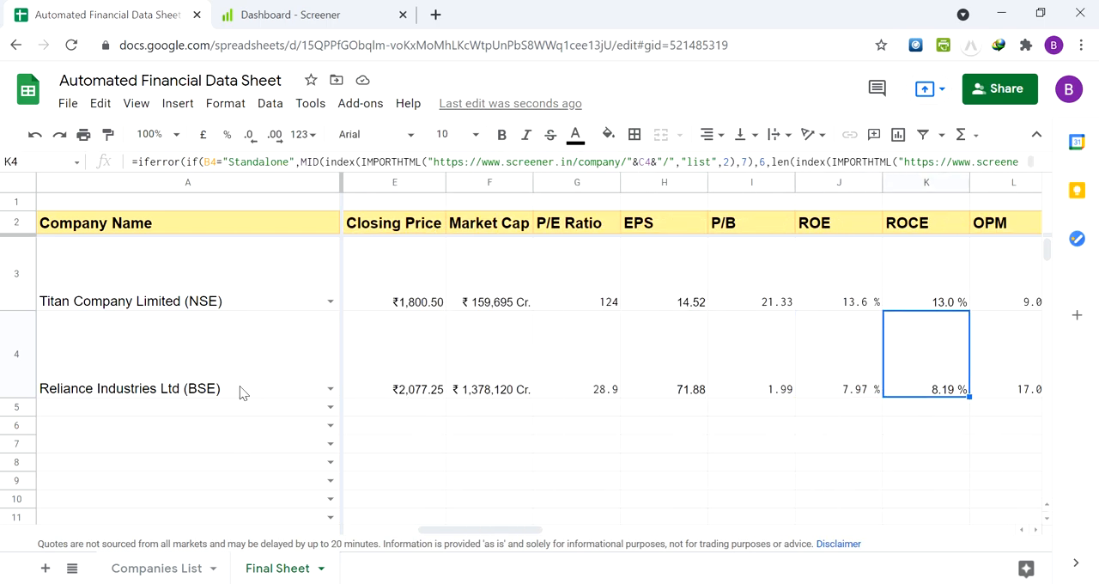
{"action": "key", "text": "Tab"}
{"action": "key", "text": "shift+Tab"}
{"action": "key", "text": "shift+Tab"}
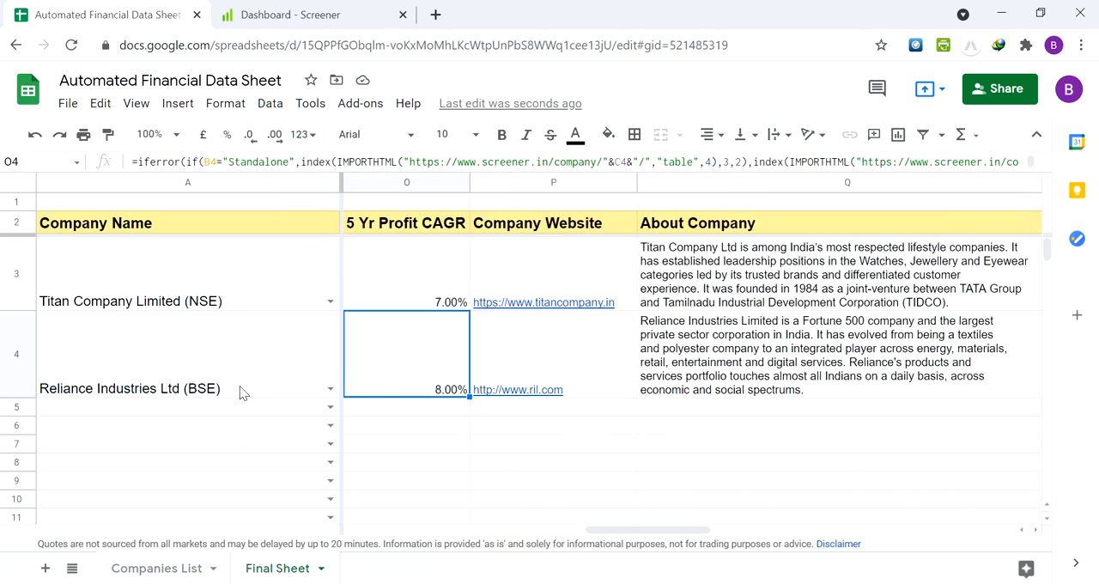
{"action": "key", "text": "Tab"}
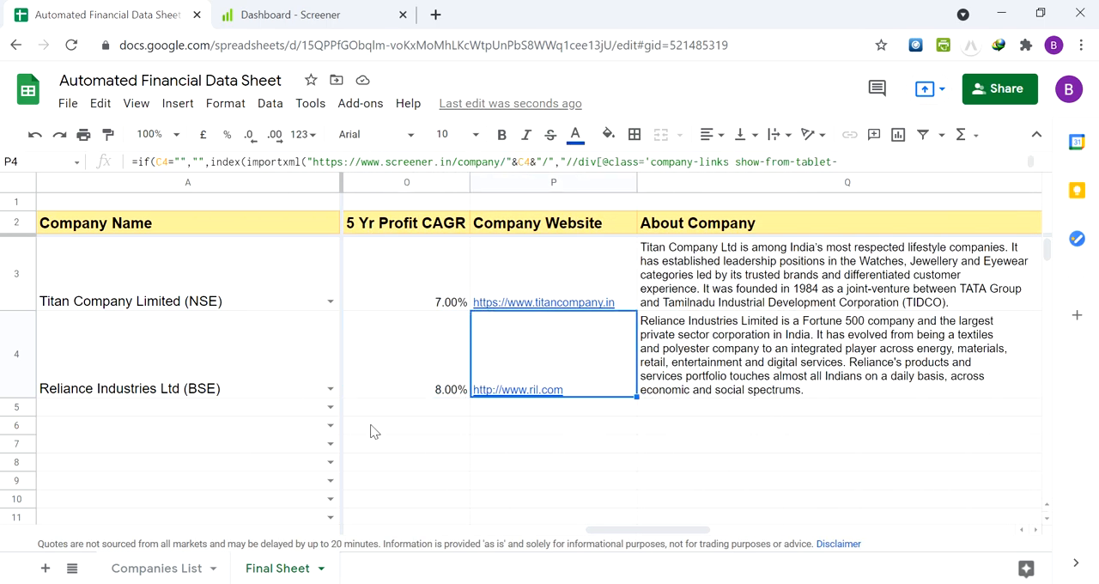
{"action": "left_click", "coordinate": [718, 343]}
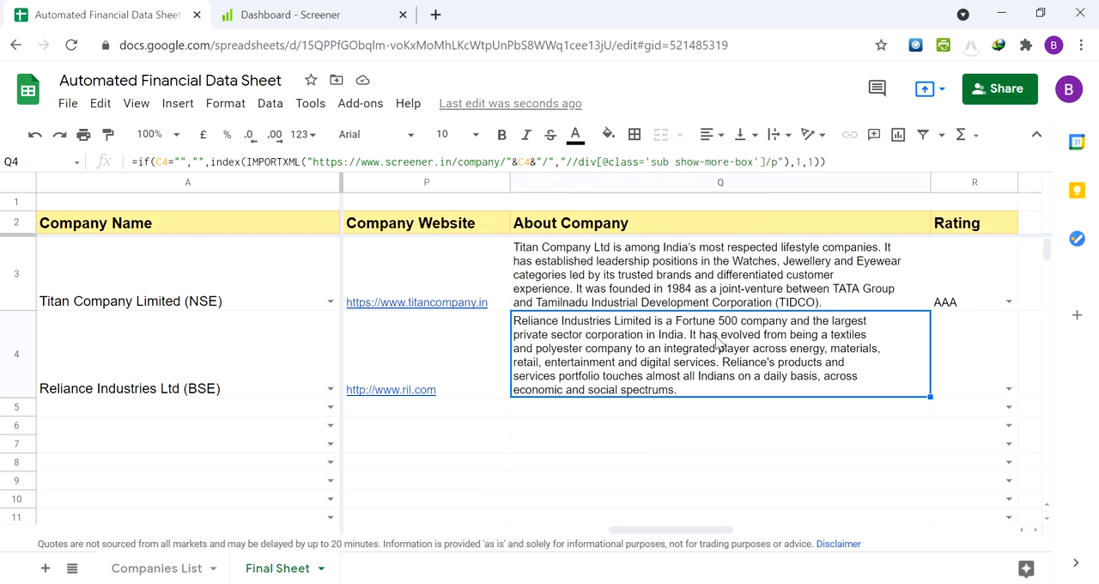
{"action": "key", "text": "shift+Tab"}
{"action": "key", "text": "shift+Tab"}
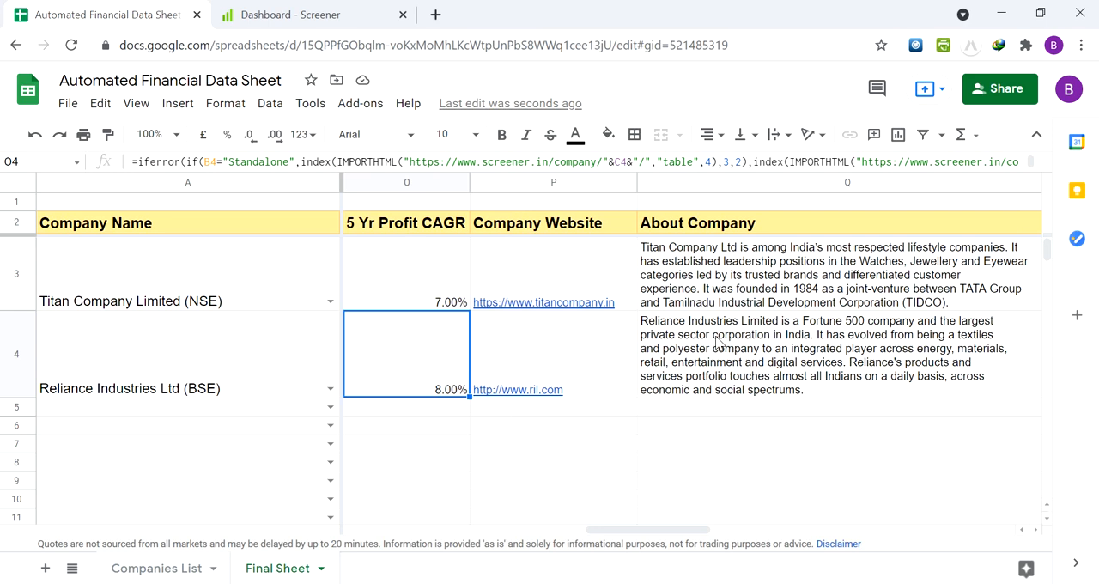
{"action": "mouse_move", "coordinate": [501, 397]}
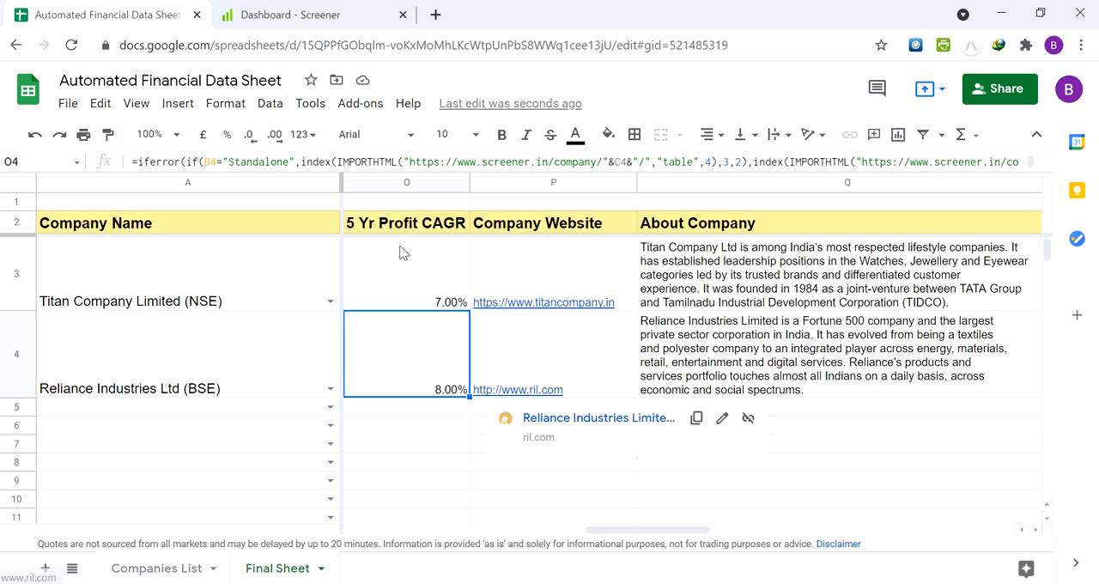
Set the Type of Reliance Industries in cell B4 to Standalone
{"action": "left_click", "coordinate": [249, 303]}
{"action": "key", "text": "Down"}
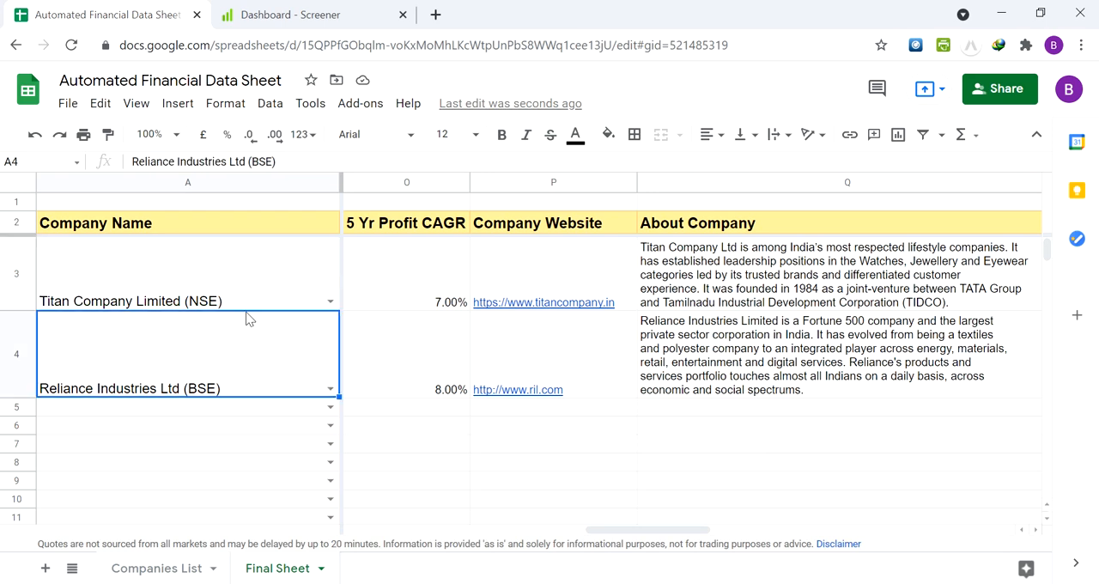
{"action": "key", "text": "Right"}
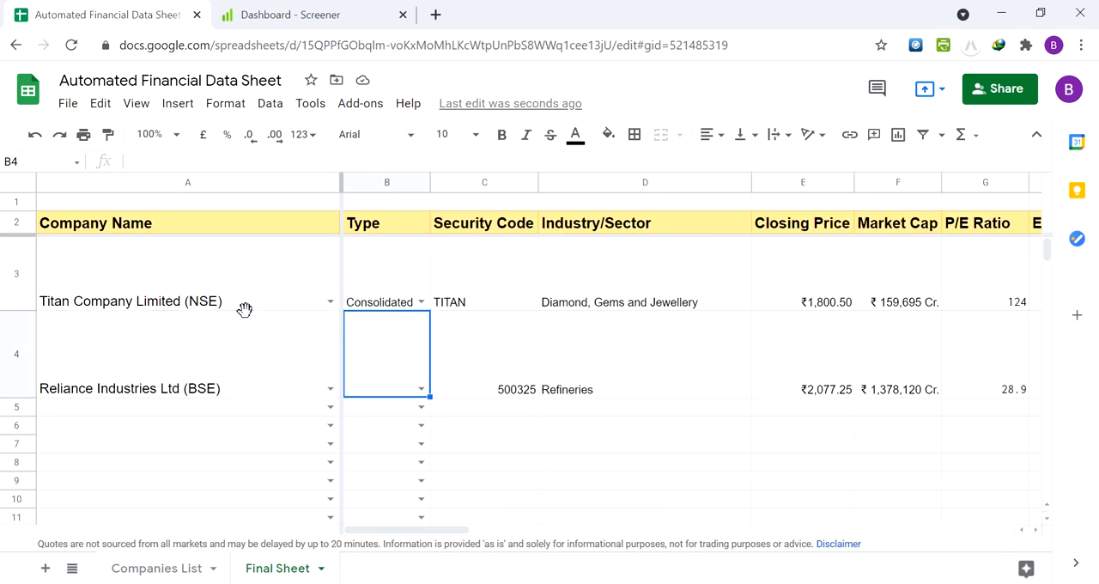
{"action": "left_click", "coordinate": [421, 388]}
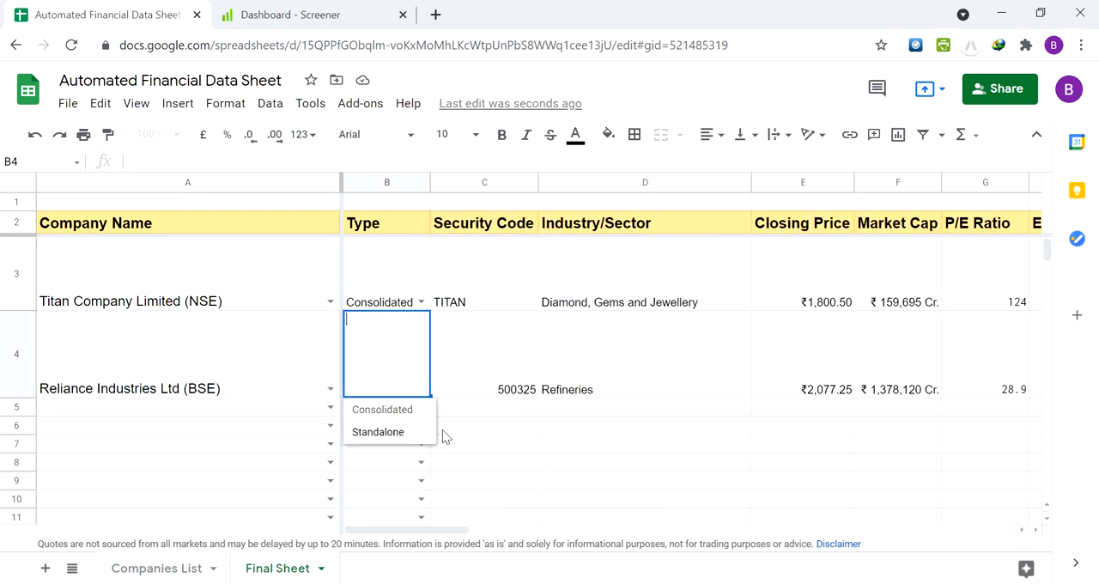
{"action": "left_click", "coordinate": [416, 438]}
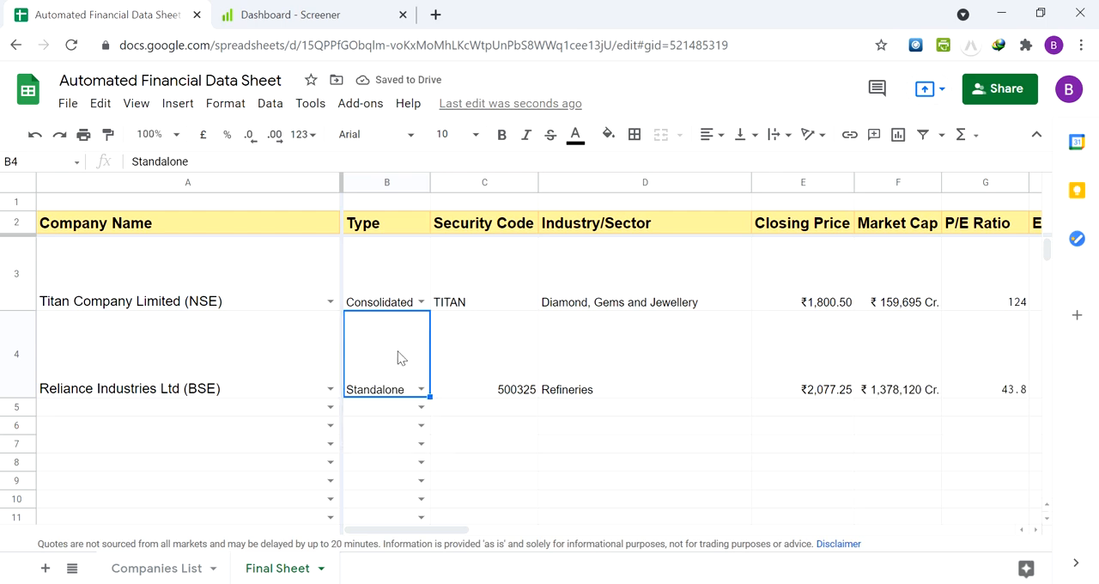
Check the standalone figures for Reliance Industries in row 4, from Security Code to 5 Yr Profit CAGR
{"action": "key", "text": "Right"}
{"action": "key", "text": "Right"}
{"action": "key", "text": "Right"}
{"action": "key", "text": "Right"}
{"action": "key", "text": "Right"}
{"action": "key", "text": "Right"}
{"action": "key", "text": "Right"}
{"action": "key", "text": "Right"}
{"action": "key", "text": "Right"}
{"action": "key", "text": "Right"}
{"action": "key", "text": "Right"}
{"action": "key", "text": "Right"}
{"action": "key", "text": "Right"}
{"action": "key", "text": "Right"}
{"action": "key", "text": "Right"}
{"action": "key", "text": "Right"}
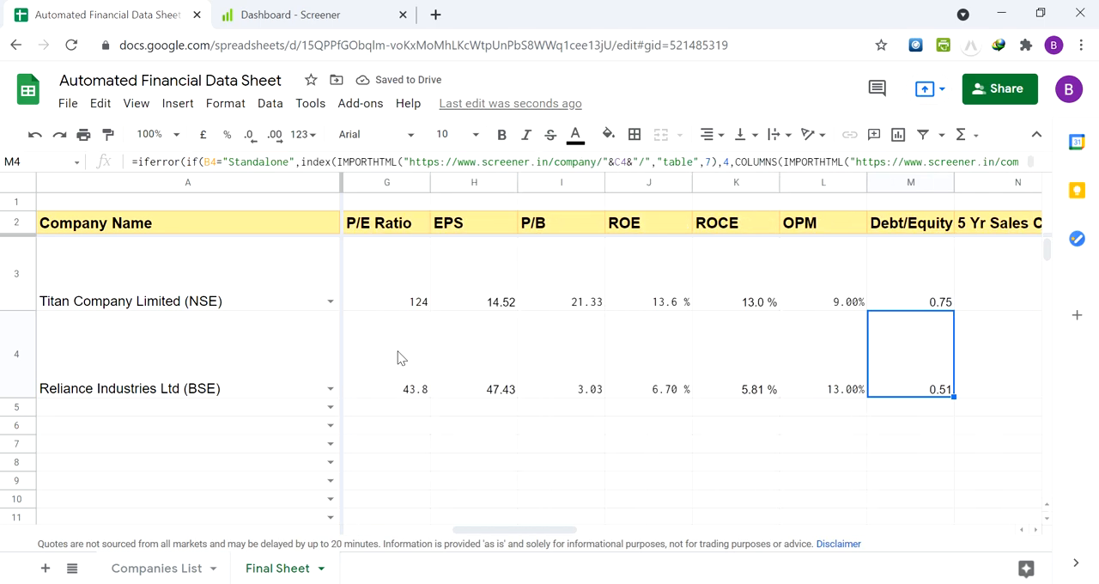
{"action": "key", "text": "Left"}
Choose Laurus Labs Limited (NSE) as the company in cell A5, directly below Reliance Industries
{"action": "key", "text": "Left"}
{"action": "key", "text": "Left"}
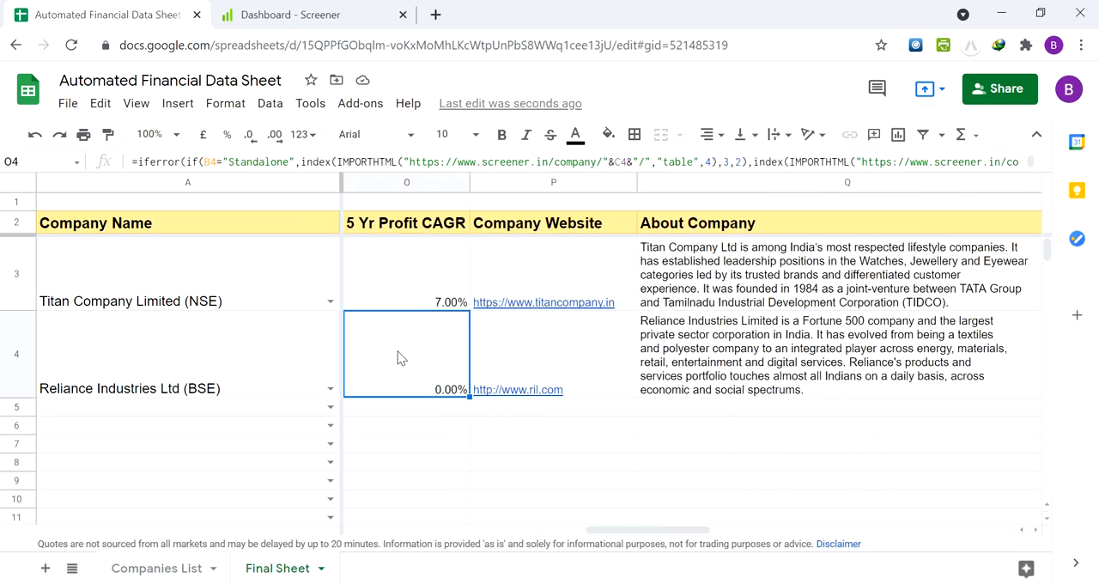
{"action": "key", "text": "Home"}
{"action": "key", "text": "Right"}
{"action": "key", "text": "Left"}
{"action": "key", "text": "Down"}
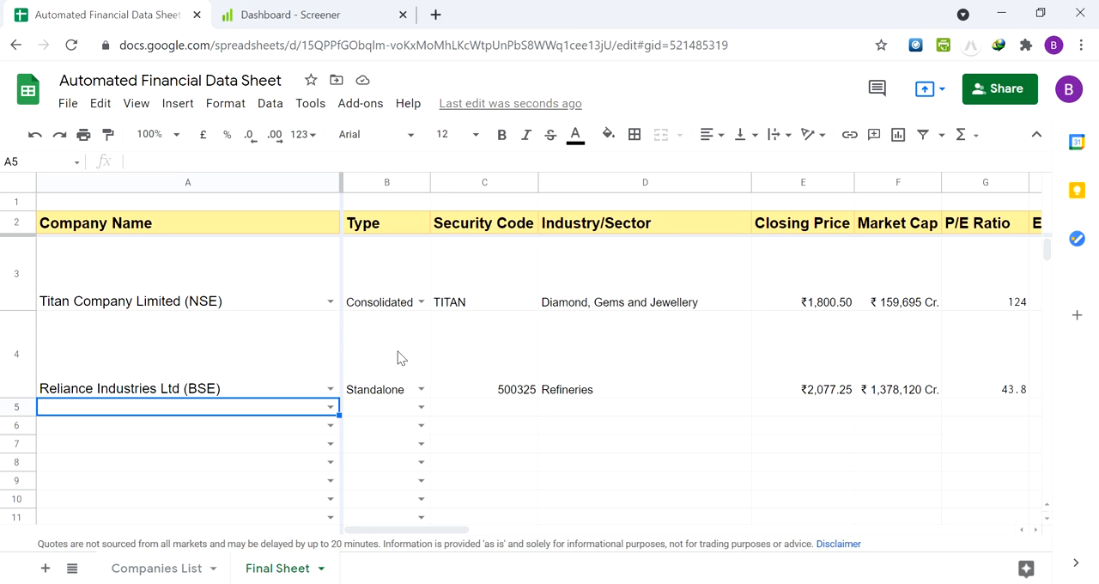
{"action": "type", "text": "lauraus"}
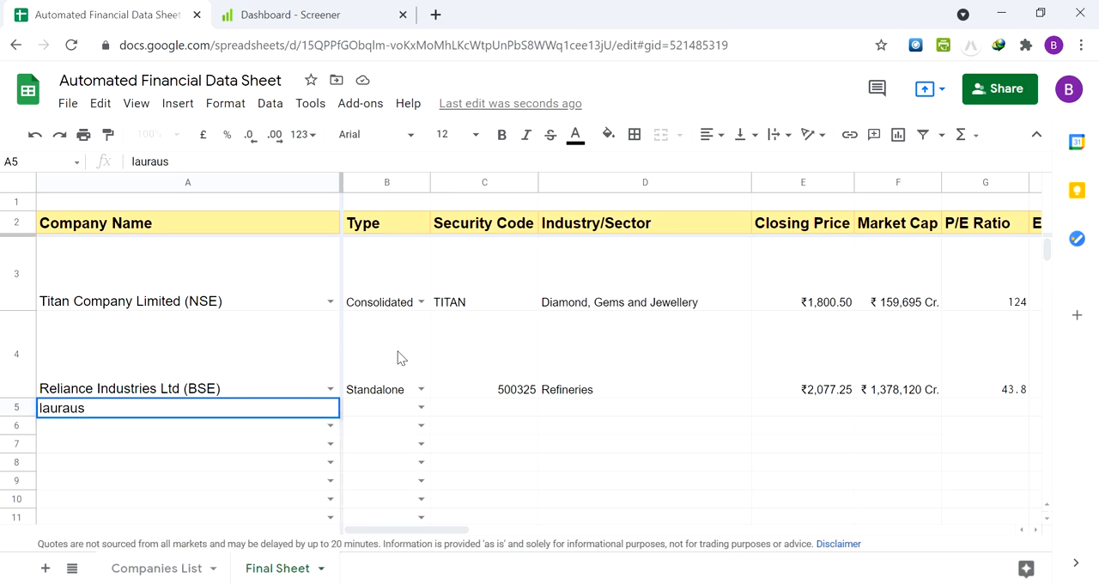
{"action": "key", "text": "BackSpace"}
{"action": "key", "text": "BackSpace"}
{"action": "key", "text": "BackSpace"}
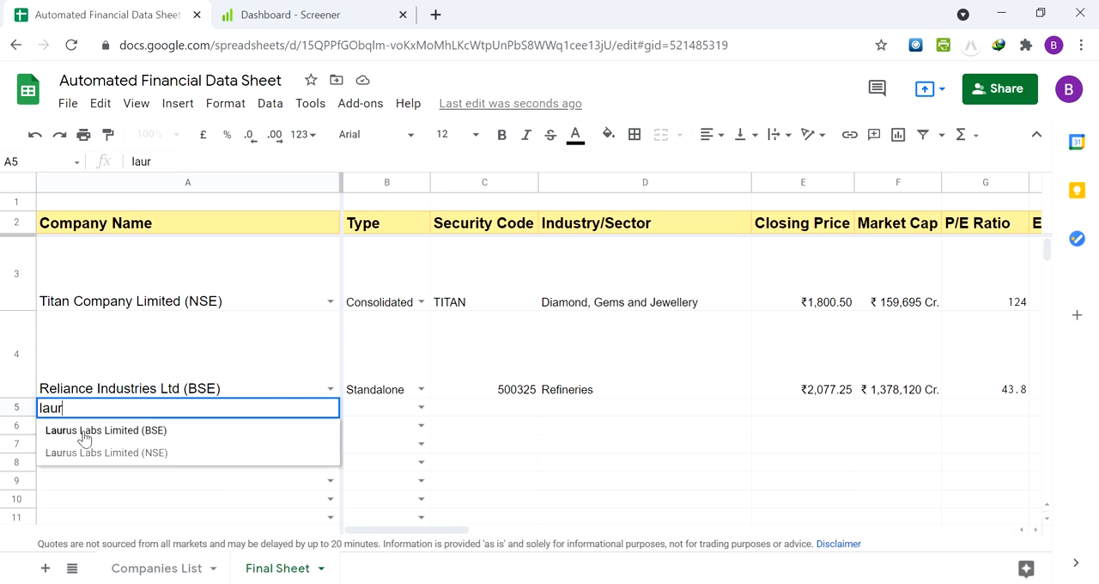
{"action": "left_click", "coordinate": [128, 455]}
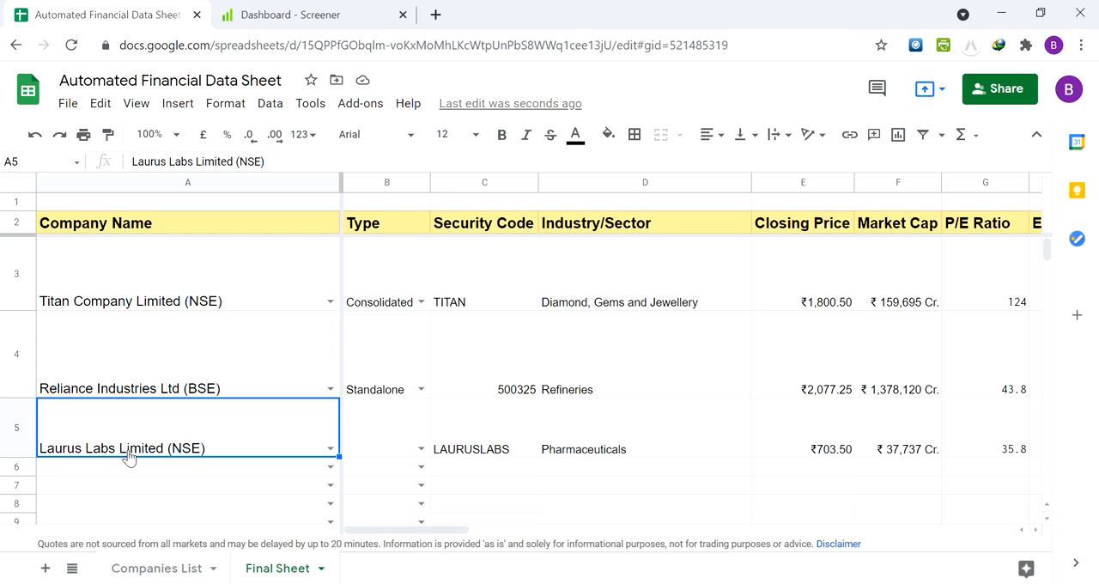
Review the details filled in for Laurus Labs in row 5, from Type and Security Code across to About Company
{"action": "key", "text": "Right"}
{"action": "key", "text": "Right"}
{"action": "key", "text": "Left"}
{"action": "key", "text": "Left"}
{"action": "key", "text": "Right"}
{"action": "key", "text": "Right"}
{"action": "key", "text": "Right"}
{"action": "key", "text": "Up"}
{"action": "key", "text": "Down"}
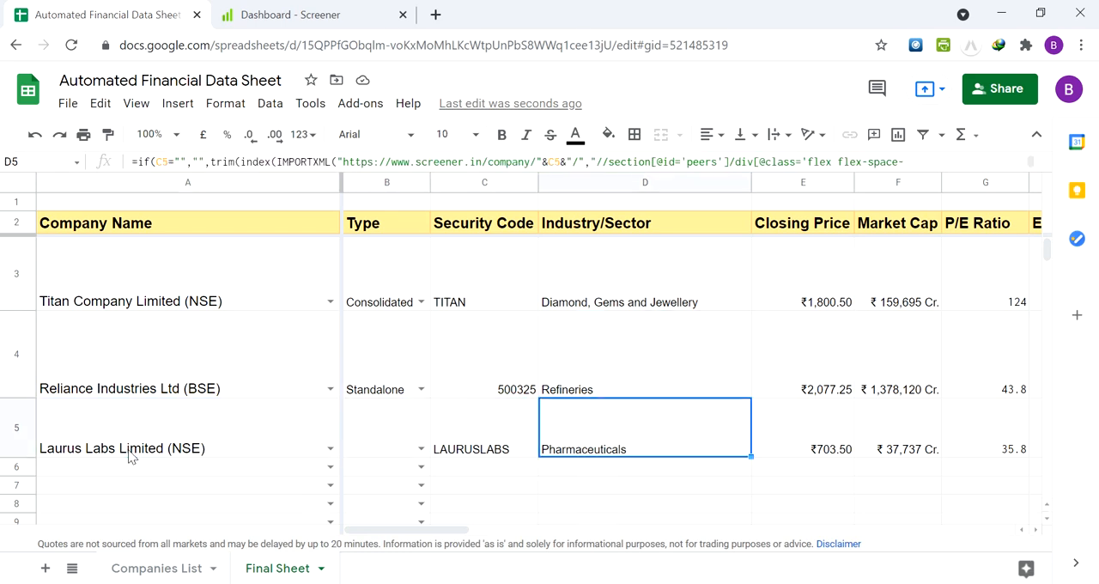
{"action": "key", "text": "Down"}
{"action": "key", "text": "Left"}
{"action": "key", "text": "Up"}
{"action": "key", "text": "Right"}
{"action": "key", "text": "Right"}
{"action": "key", "text": "Right"}
{"action": "key", "text": "Right"}
{"action": "key", "text": "Right"}
{"action": "key", "text": "Right"}
{"action": "key", "text": "Right"}
{"action": "key", "text": "Right"}
{"action": "key", "text": "Right"}
{"action": "key", "text": "Right"}
{"action": "key", "text": "Right"}
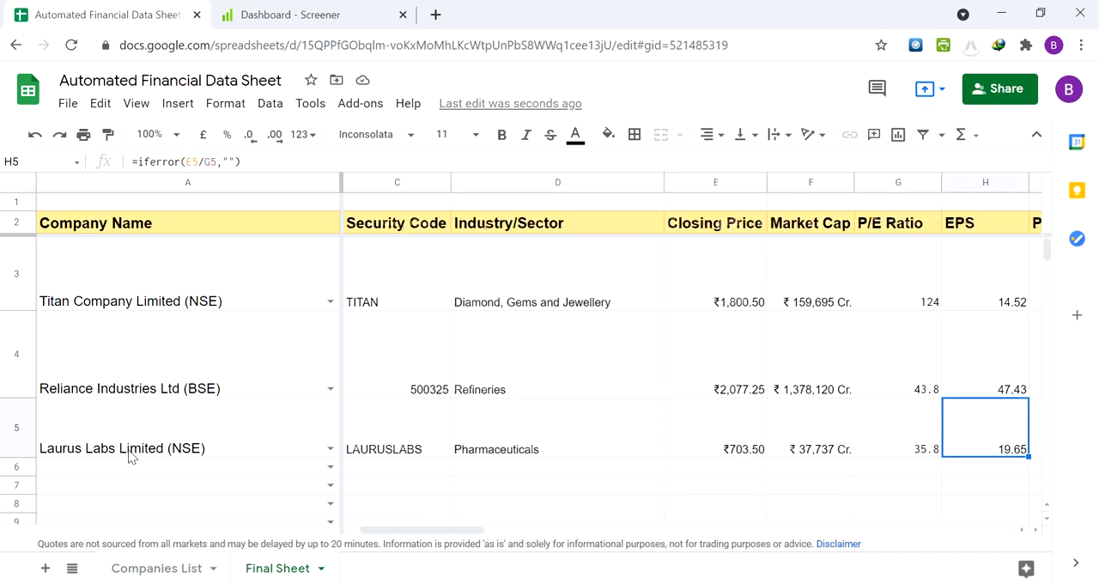
{"action": "key", "text": "Right"}
{"action": "key", "text": "Right"}
Compare the company names and security codes in the Titan, Reliance and Laurus Labs rows
{"action": "key", "text": "Right"}
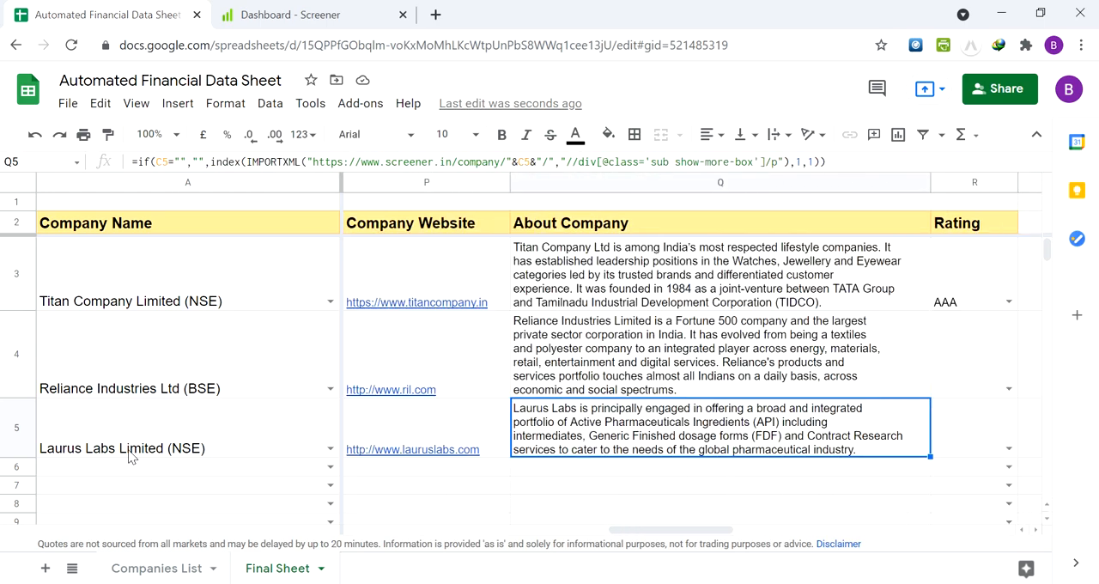
{"action": "key", "text": "Left"}
{"action": "key", "text": "Left"}
{"action": "key", "text": "Right"}
{"action": "key", "text": "Left"}
{"action": "key", "text": "Left"}
{"action": "key", "text": "Left"}
{"action": "key", "text": "Left"}
{"action": "key", "text": "Left"}
{"action": "key", "text": "Left"}
{"action": "key", "text": "Left"}
{"action": "key", "text": "Left"}
{"action": "key", "text": "Left"}
{"action": "key", "text": "Left"}
{"action": "key", "text": "Left"}
{"action": "key", "text": "Left"}
{"action": "key", "text": "Left"}
{"action": "key", "text": "Left"}
{"action": "key", "text": "Left"}
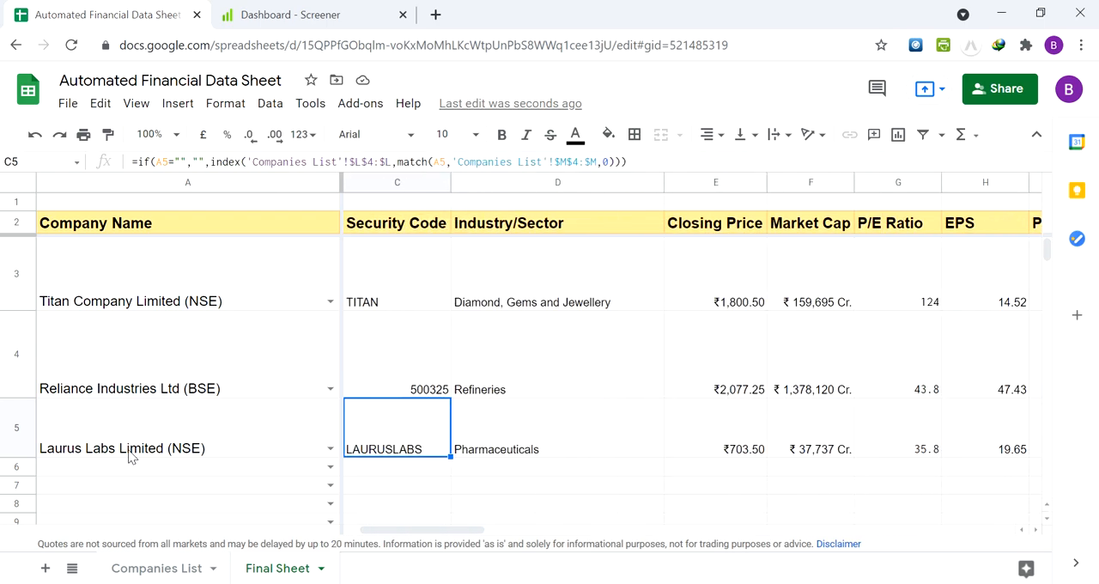
{"action": "key", "text": "Up"}
{"action": "key", "text": "Up"}
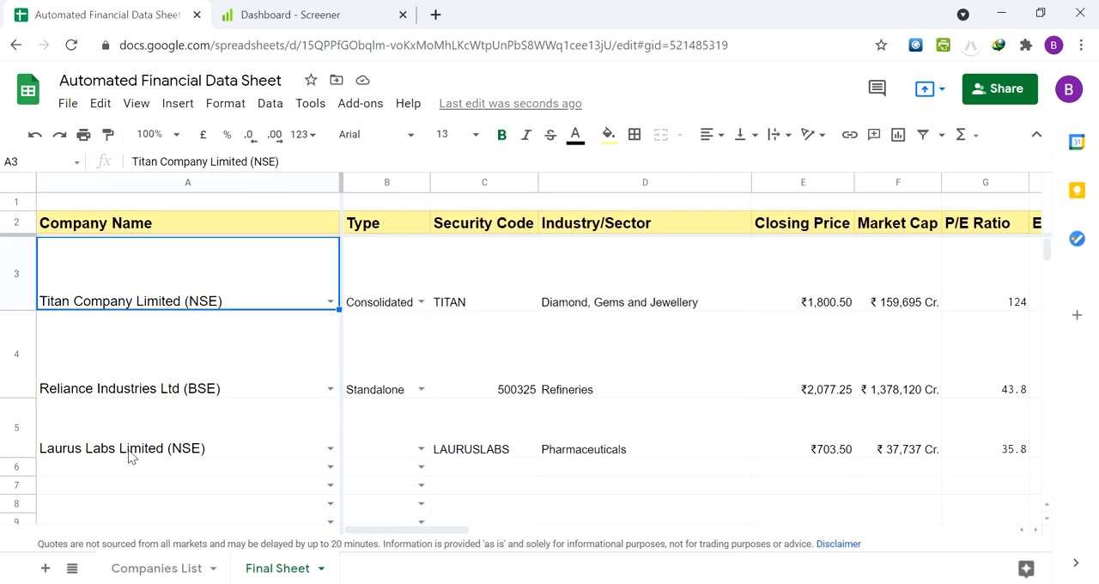
{"action": "key", "text": "Down"}
{"action": "key", "text": "Down"}
{"action": "key", "text": "Down"}
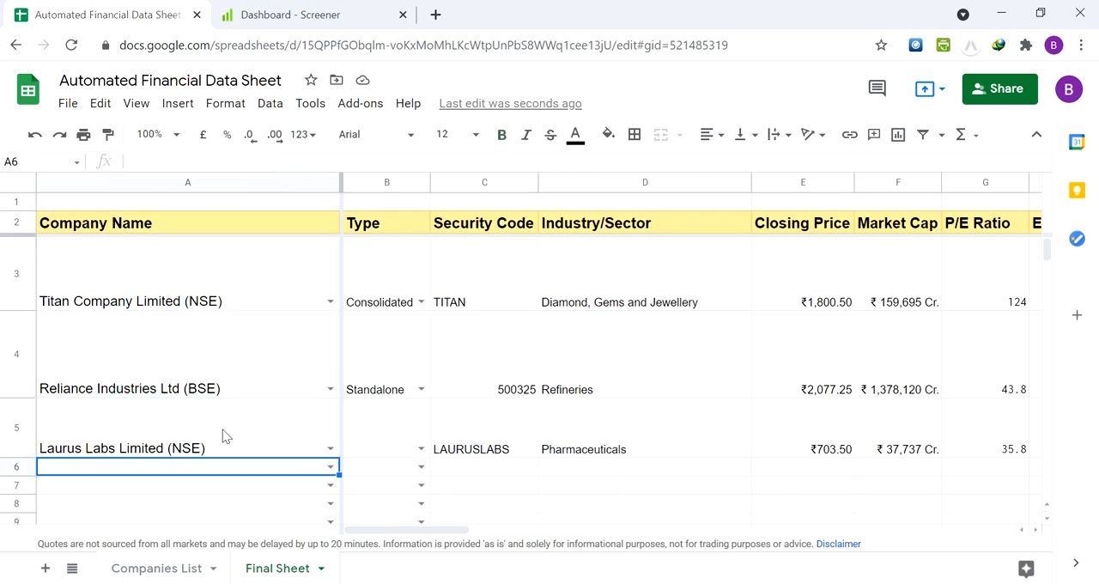
{"action": "key", "text": "Up"}
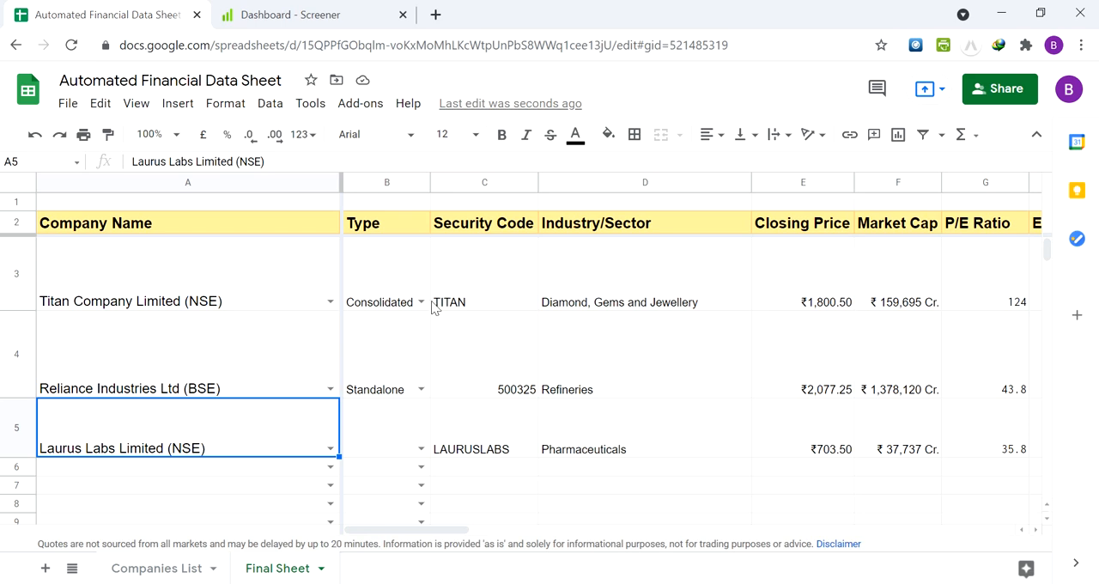
{"action": "left_click", "coordinate": [474, 292]}
{"action": "left_click", "coordinate": [472, 420]}
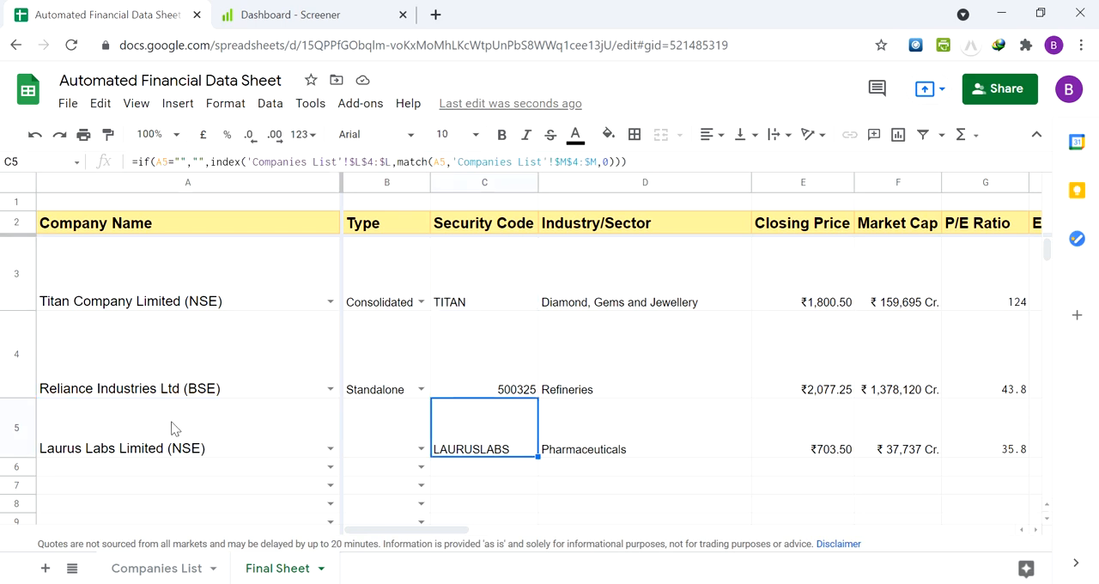
{"action": "left_click", "coordinate": [173, 427]}
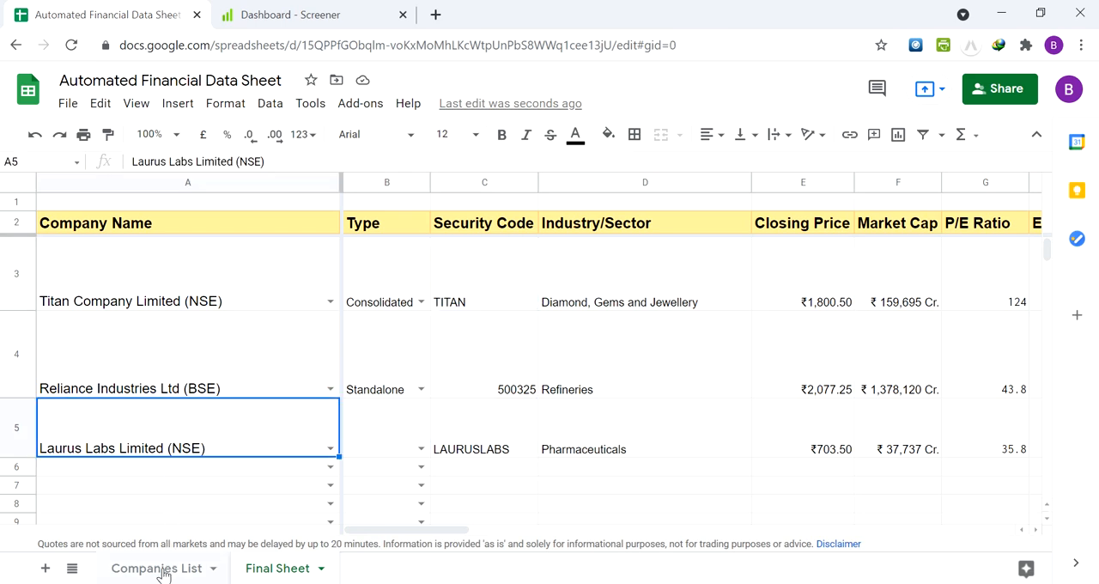
Open the Companies List sheet and go to the BSE Data and NSE Data headers in its first rows
{"action": "left_click", "coordinate": [164, 569]}
{"action": "left_click", "coordinate": [225, 367]}
{"action": "key", "text": "Up"}
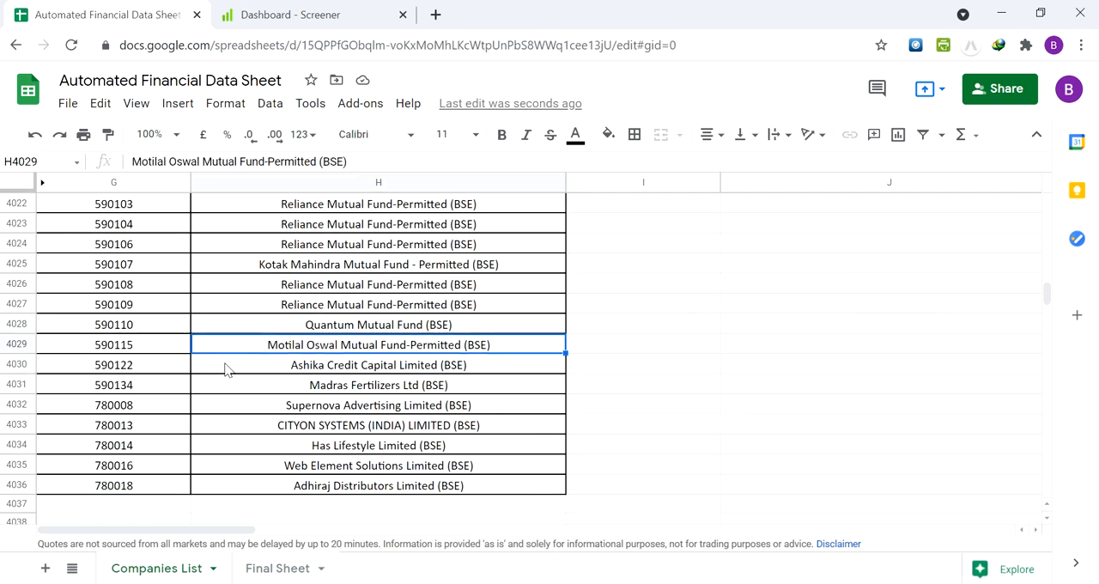
{"action": "key", "text": "ctrl+Up"}
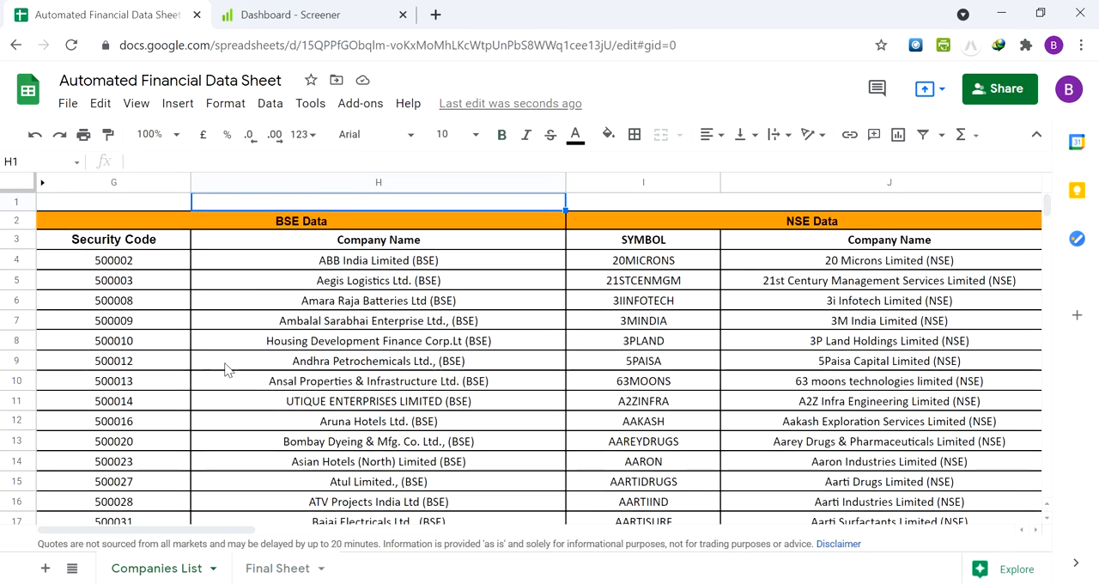
{"action": "key", "text": "Right"}
{"action": "key", "text": "Left"}
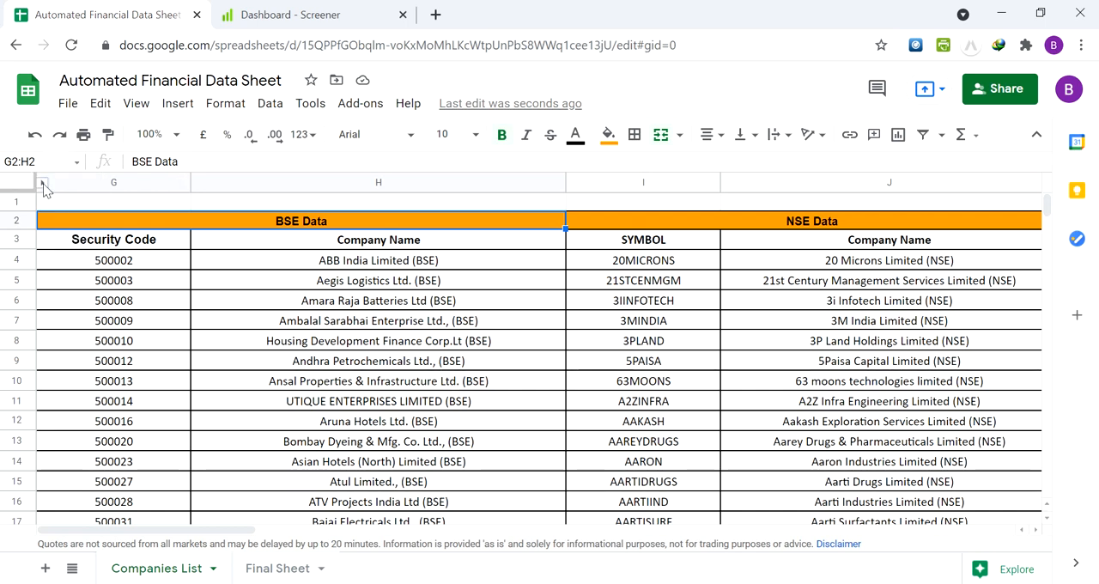
Unhide columns A to F to view the original BSE and NSE company lists, and hide them again
{"action": "left_click", "coordinate": [43, 185]}
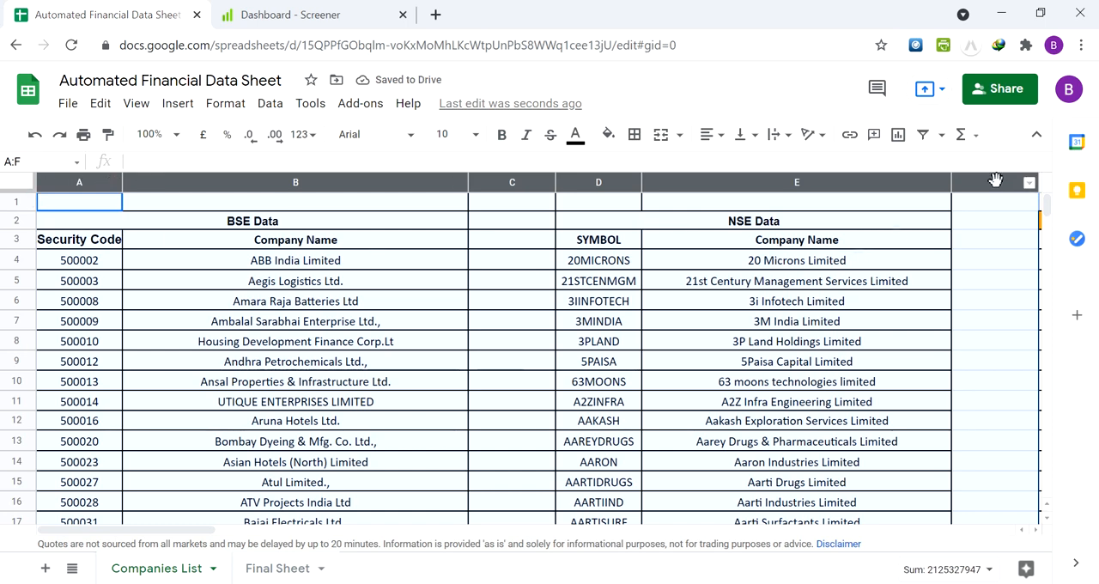
{"action": "right_click", "coordinate": [995, 180]}
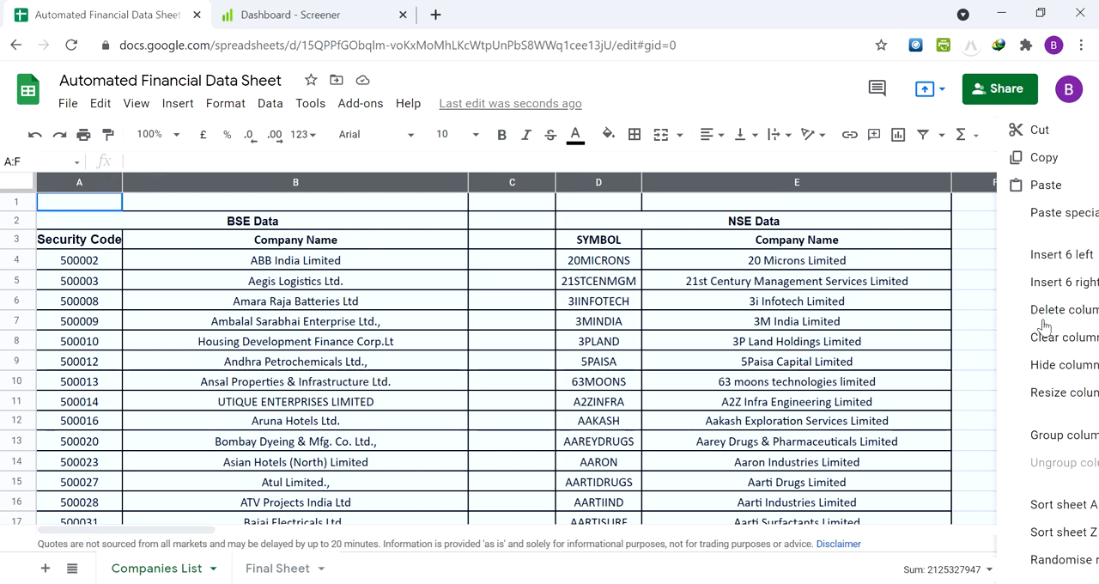
{"action": "left_click", "coordinate": [1047, 368]}
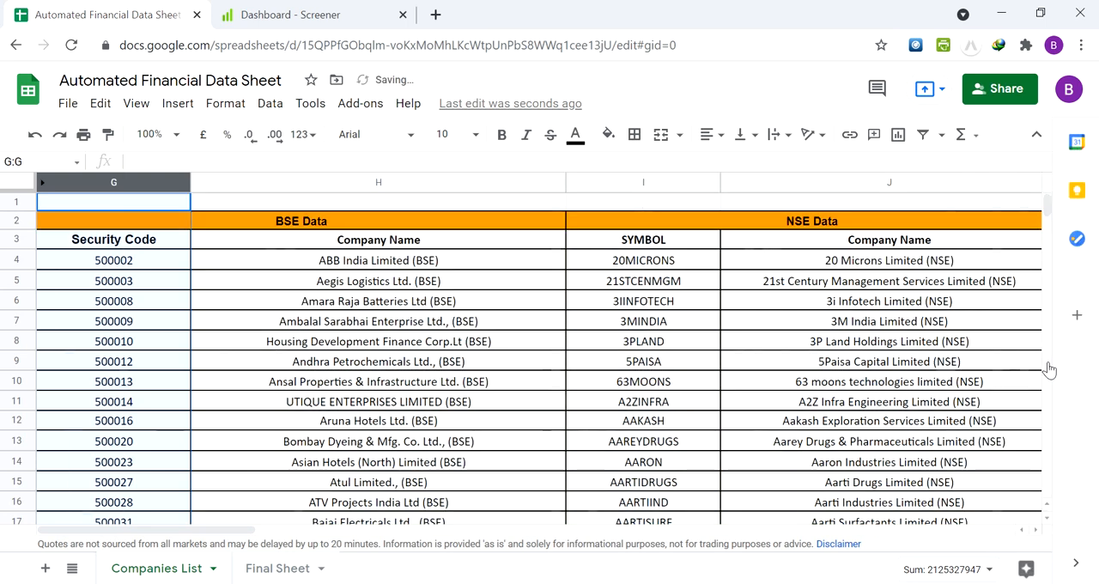
Inspect the BSE Data headers in columns G and H and the array formula in the first Company Name cell, H4
{"action": "left_click", "coordinate": [320, 246]}
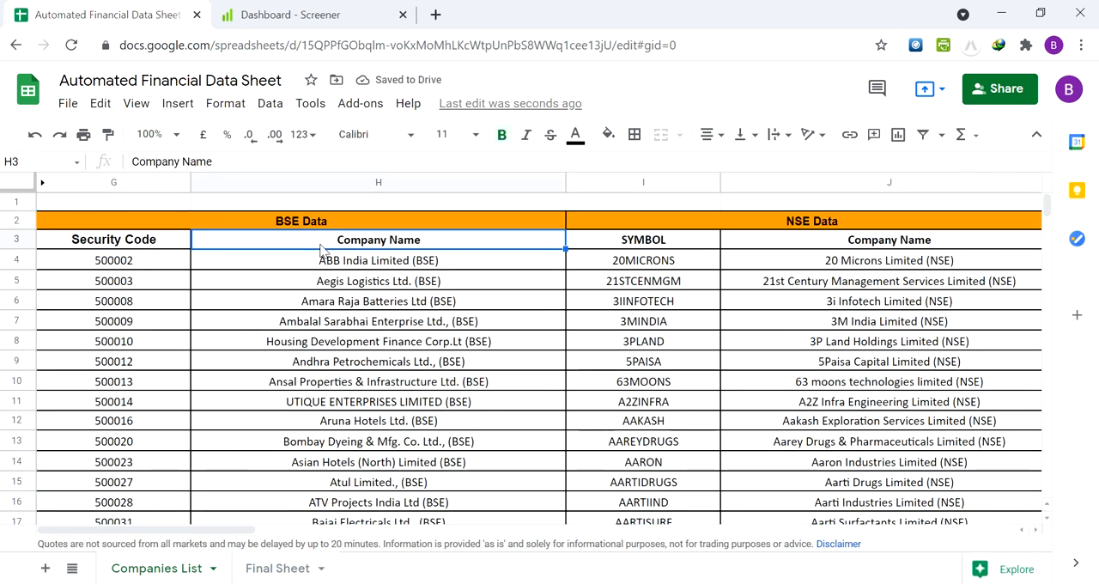
{"action": "key", "text": "Up"}
{"action": "key", "text": "Down"}
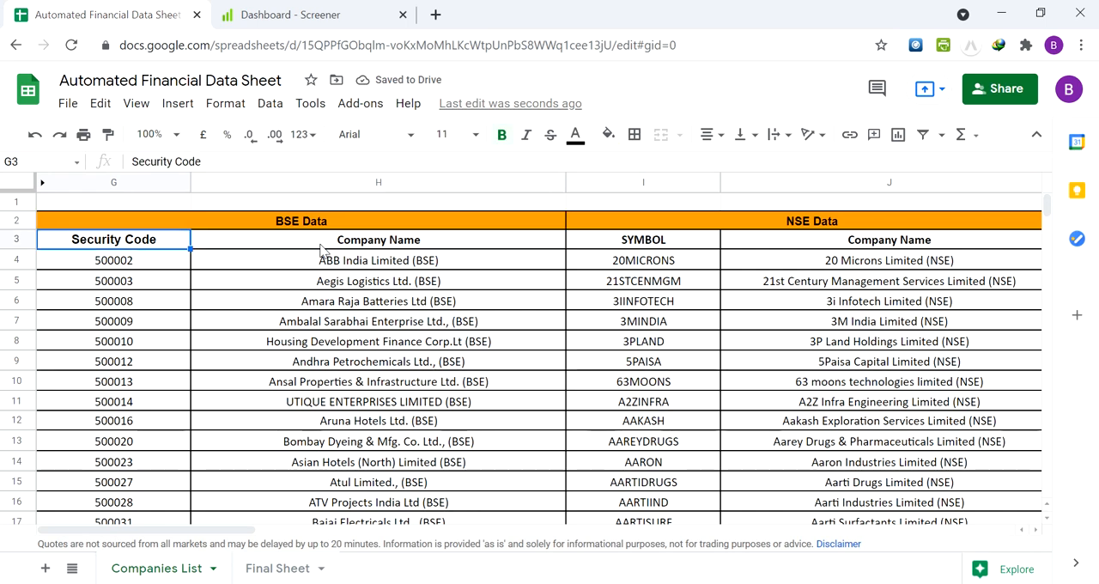
{"action": "key", "text": "Up"}
{"action": "key", "text": "Down"}
{"action": "key", "text": "Down"}
{"action": "key", "text": "Right"}
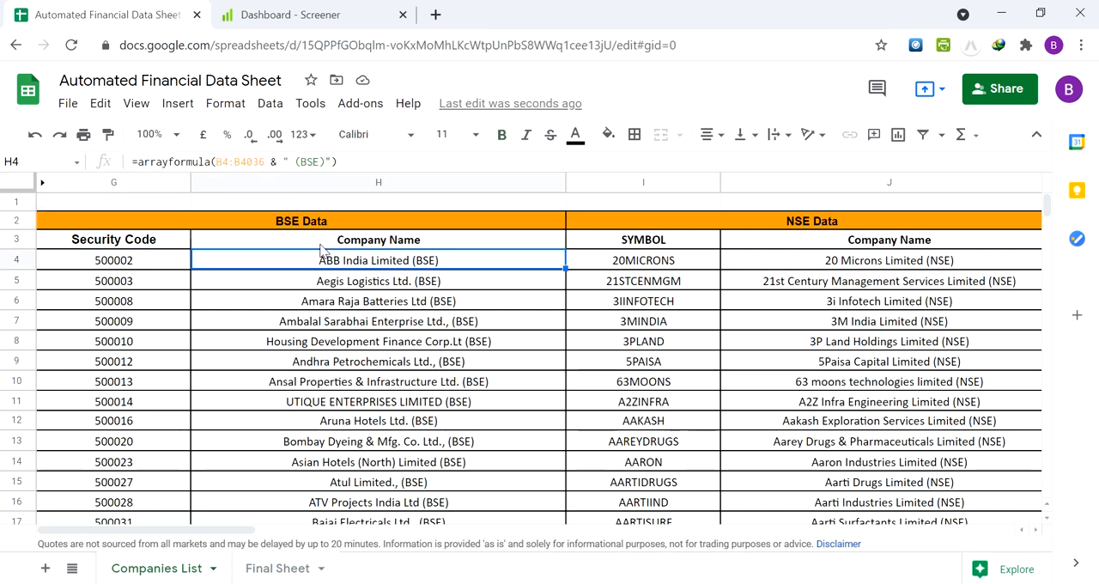
Check the last company rows of the BSE Data list and return to the NSE Data header
{"action": "key", "text": "Down"}
{"action": "key", "text": "ctrl+Down"}
{"action": "key", "text": "Down"}
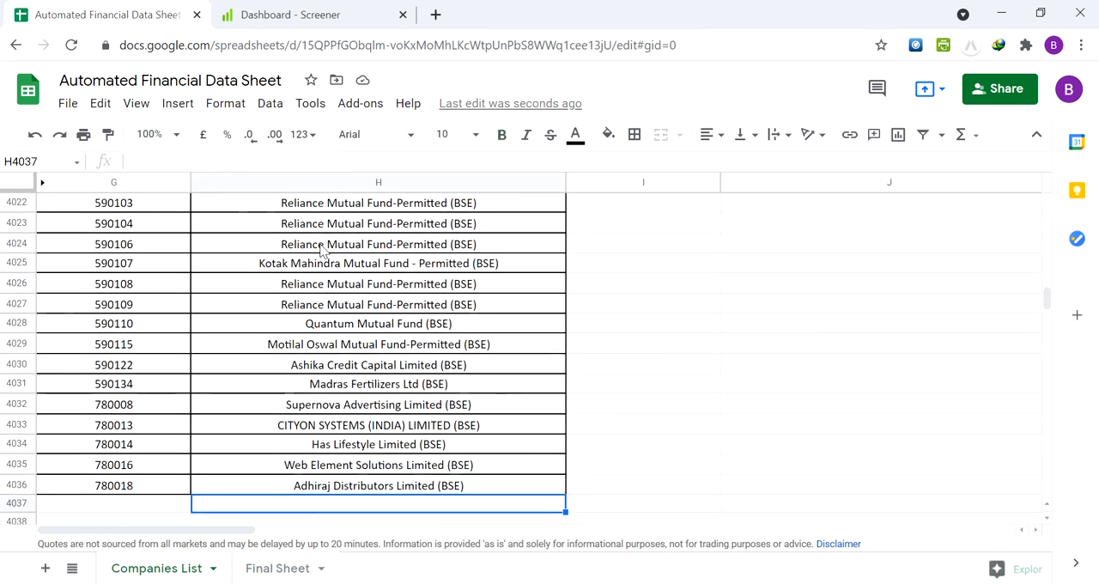
{"action": "key", "text": "Up"}
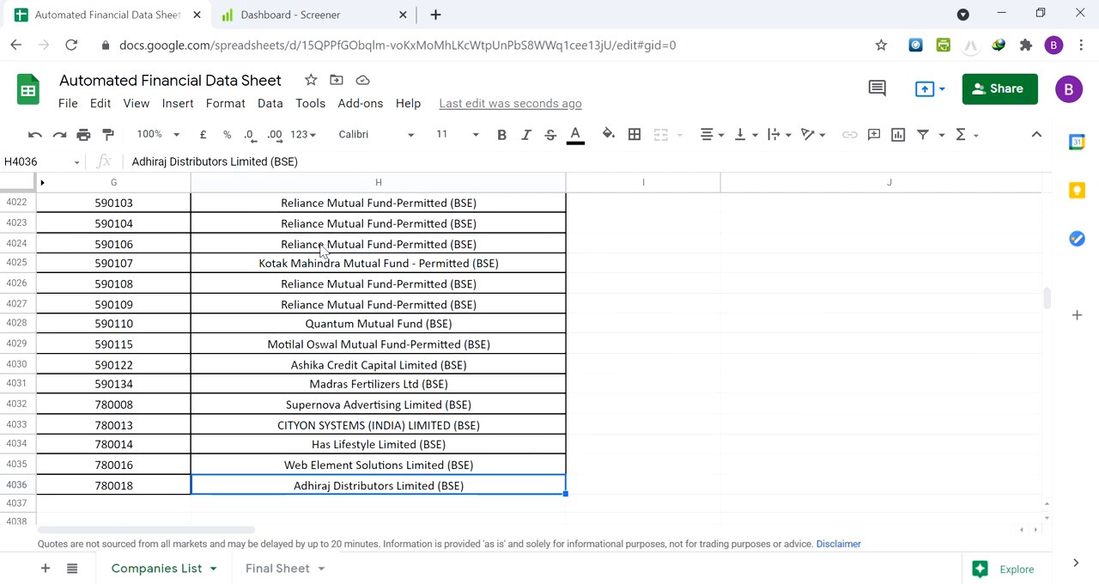
{"action": "key", "text": "ctrl+Up"}
{"action": "key", "text": "Up"}
{"action": "key", "text": "Right"}
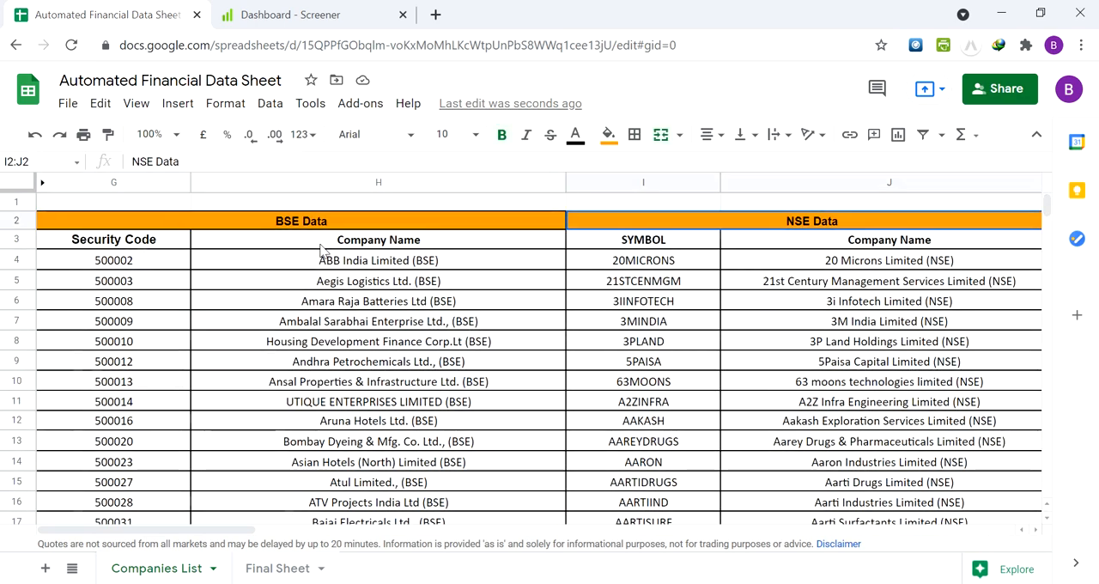
Inspect the array formula in the first NSE SYMBOL cell, I4, and the last NSE company row, 1689
{"action": "key", "text": "Down"}
{"action": "key", "text": "Right"}
{"action": "key", "text": "Down"}
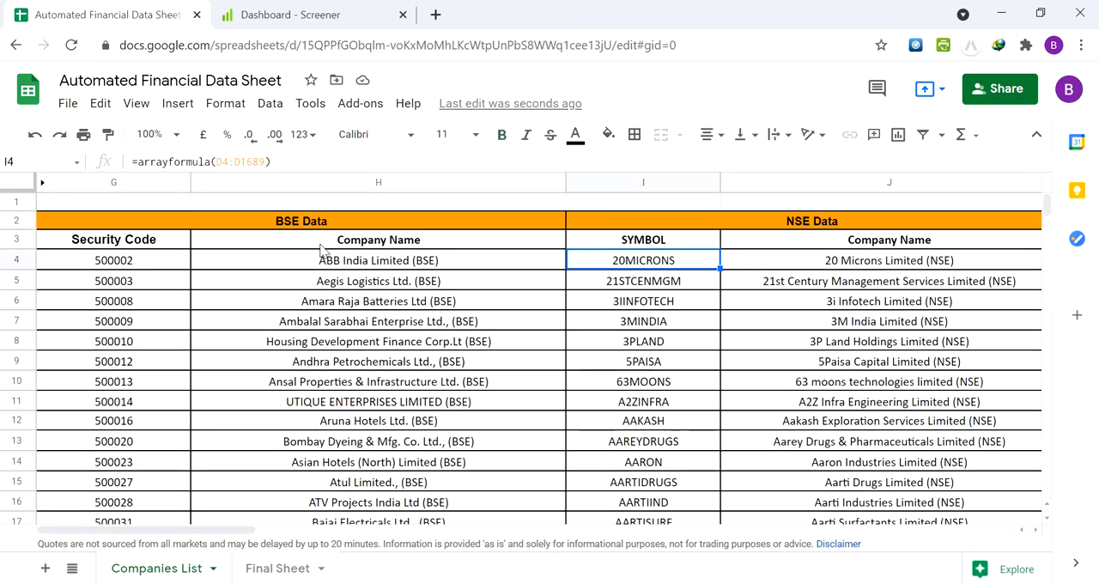
{"action": "key", "text": "ctrl+Down"}
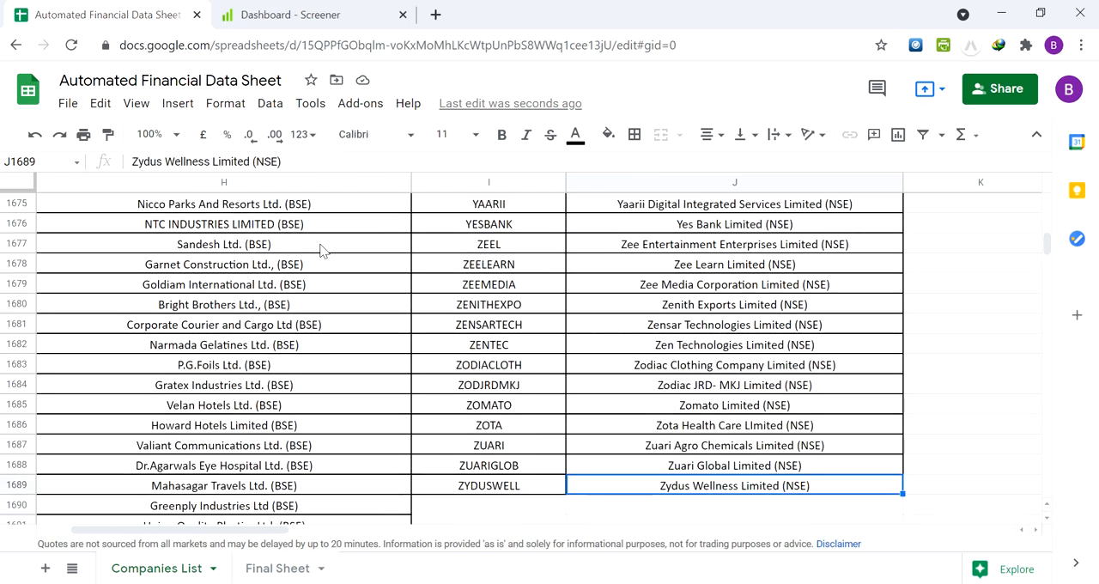
{"action": "key", "text": "ctrl+Up"}
{"action": "key", "text": "Up"}
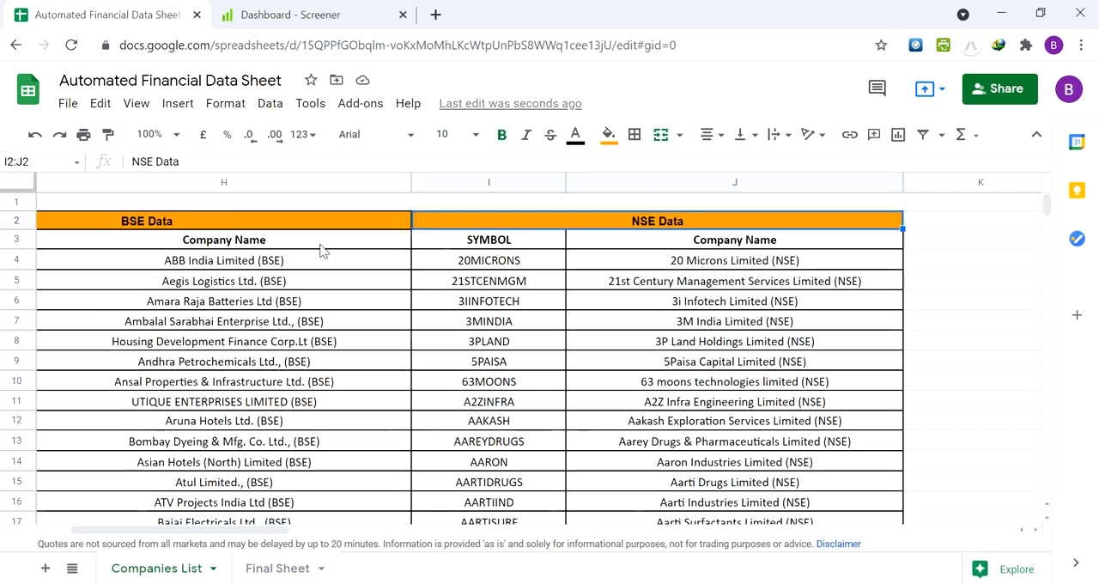
Go to the Final Data (BSE, NSE combined) header above columns L and M and view its Code/Symbol and Company Name headings
{"action": "key", "text": "Down"}
{"action": "key", "text": "Right"}
{"action": "key", "text": "Right"}
{"action": "key", "text": "Right"}
{"action": "key", "text": "Up"}
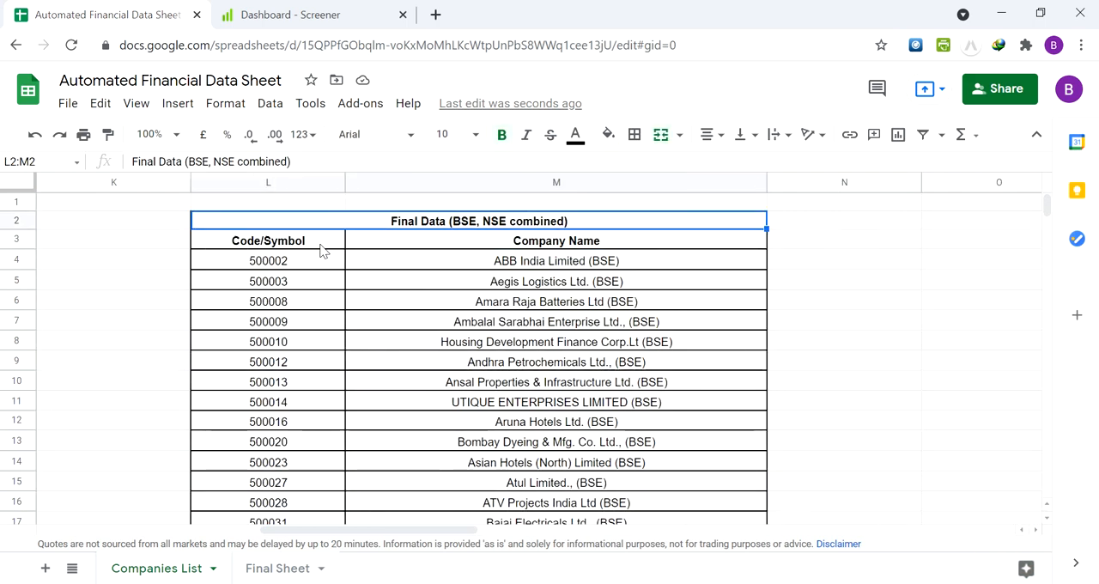
{"action": "key", "text": "Down"}
{"action": "key", "text": "Up"}
{"action": "key", "text": "Down"}
{"action": "key", "text": "Left"}
{"action": "key", "text": "Up"}
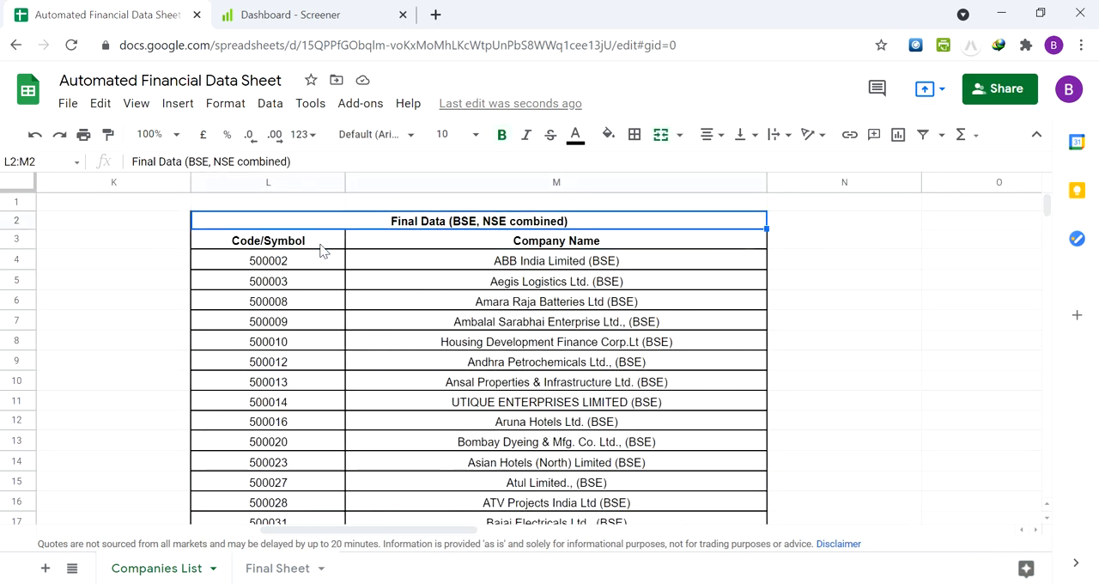
Follow the Code/Symbol column of the Final Data down to around row 12779 and return to its header
{"action": "key", "text": "Down"}
{"action": "key", "text": "Down"}
{"action": "key", "text": "Down"}
{"action": "key", "text": "Up"}
{"action": "key", "text": "Up"}
{"action": "key", "text": "Up"}
{"action": "key", "text": "Down"}
{"action": "key", "text": "ctrl+Down"}
{"action": "key", "text": "Up"}
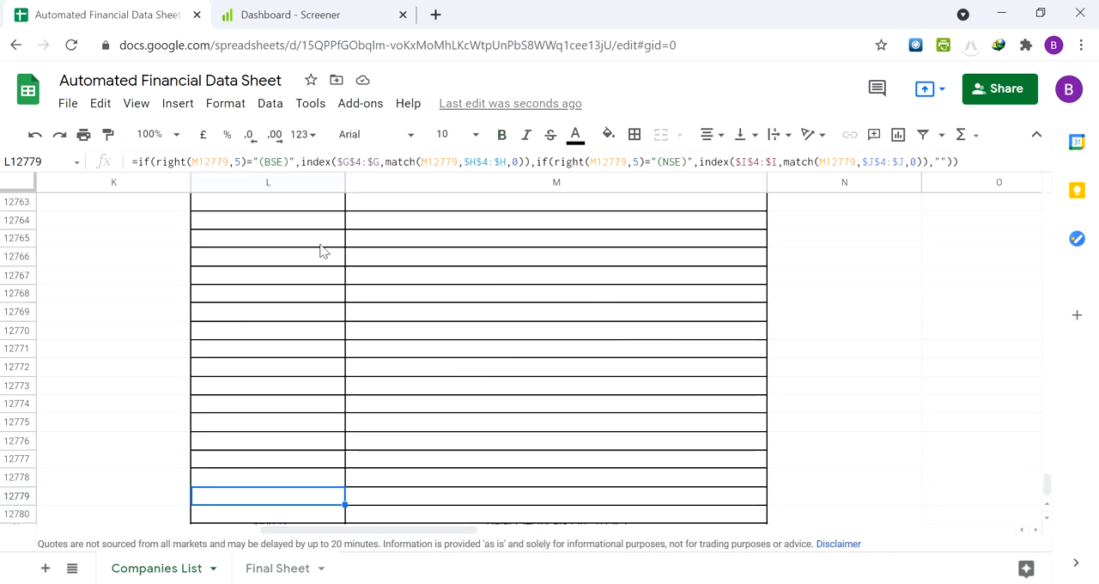
{"action": "key", "text": "Up"}
{"action": "key", "text": "ctrl+Up"}
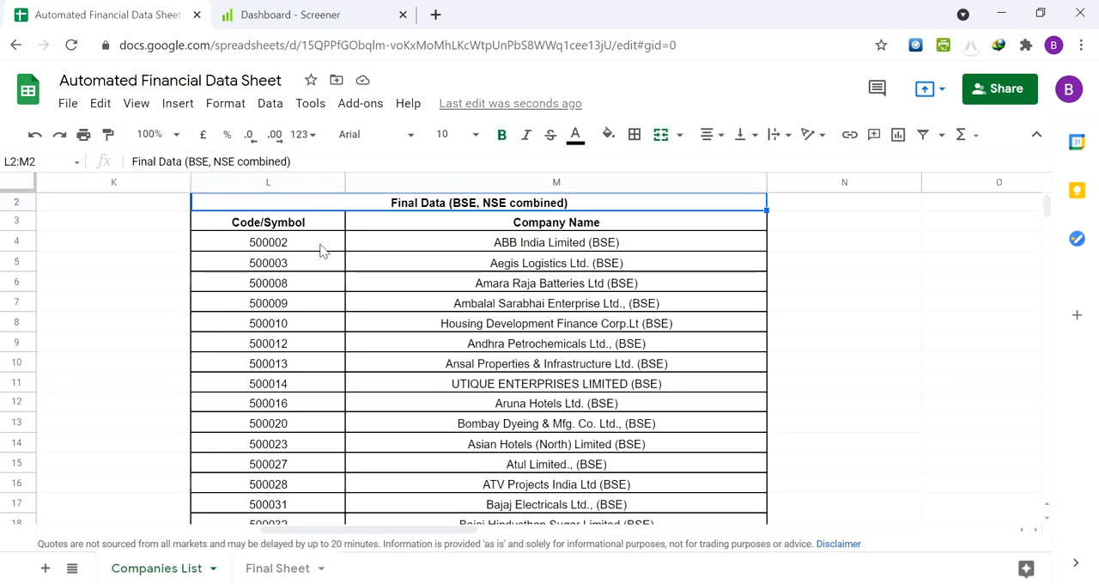
Compare the NSE company names in column J with the Final Data and inspect the Code/Symbol formulas in L6 and L5
{"action": "key", "text": "Left"}
{"action": "key", "text": "Down"}
{"action": "key", "text": "Left"}
{"action": "key", "text": "Down"}
{"action": "key", "text": "Down"}
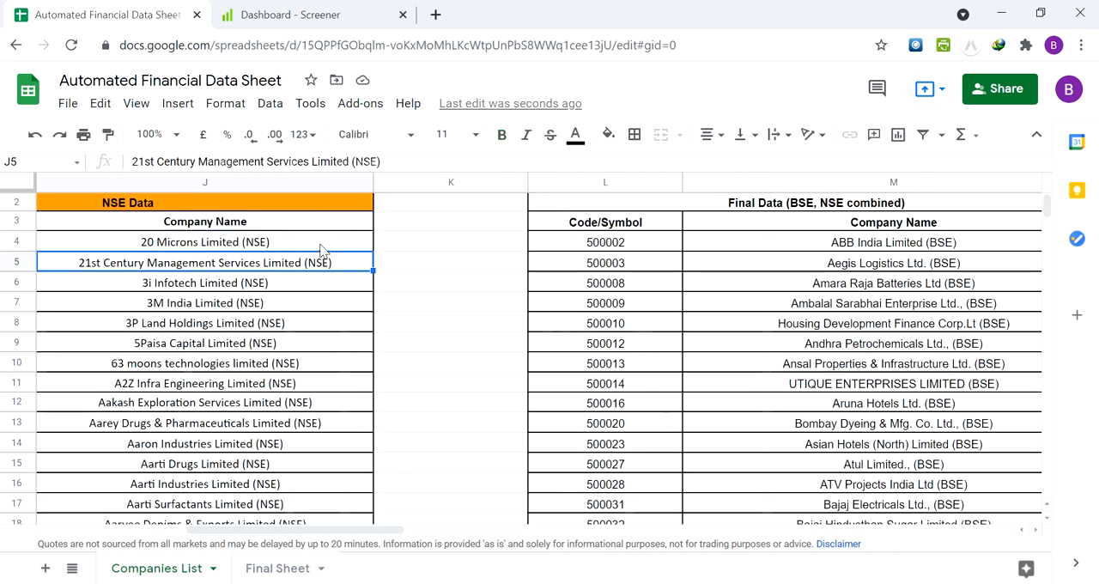
{"action": "key", "text": "Down"}
{"action": "key", "text": "Right"}
{"action": "key", "text": "Right"}
{"action": "key", "text": "Right"}
{"action": "key", "text": "Left"}
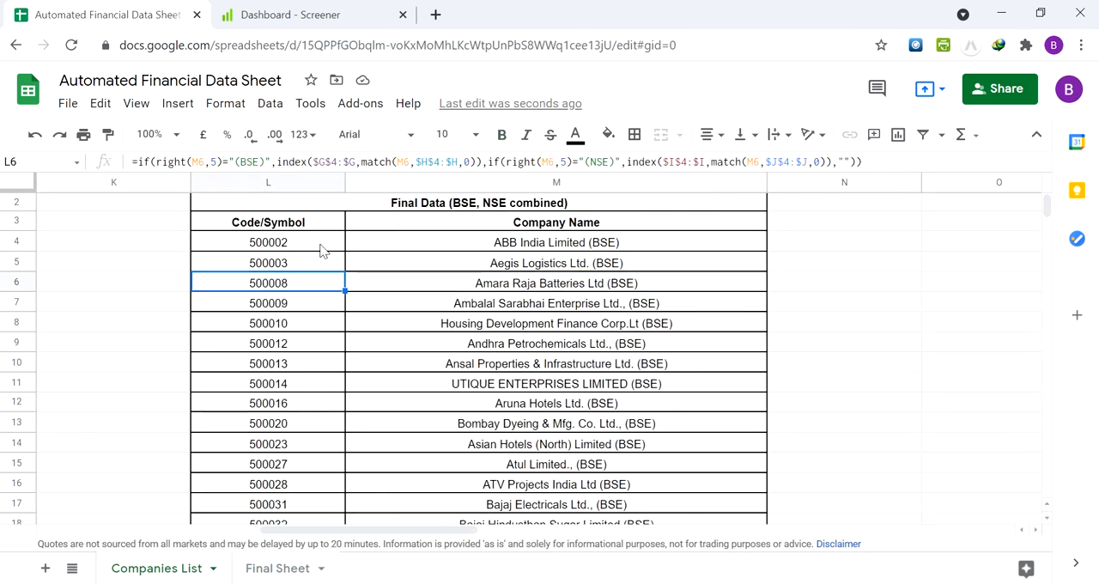
{"action": "key", "text": "Up"}
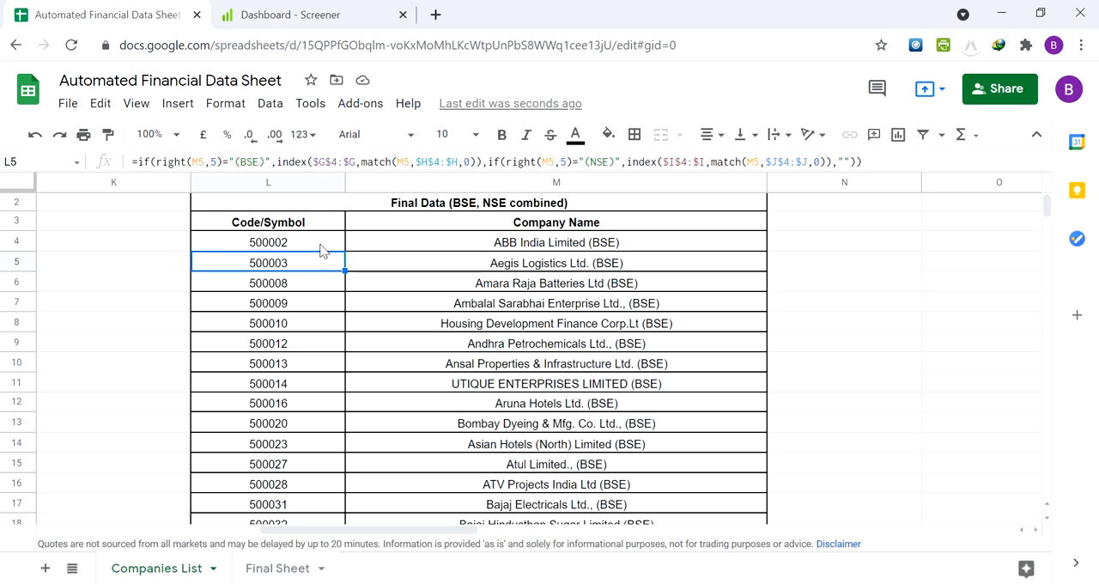
Enter the test security code 5678 in G4037, the first empty row below the BSE Data
{"action": "key", "text": "Left"}
{"action": "key", "text": "Left"}
{"action": "key", "text": "Left"}
{"action": "key", "text": "Left"}
{"action": "key", "text": "Left"}
{"action": "key", "text": "Right"}
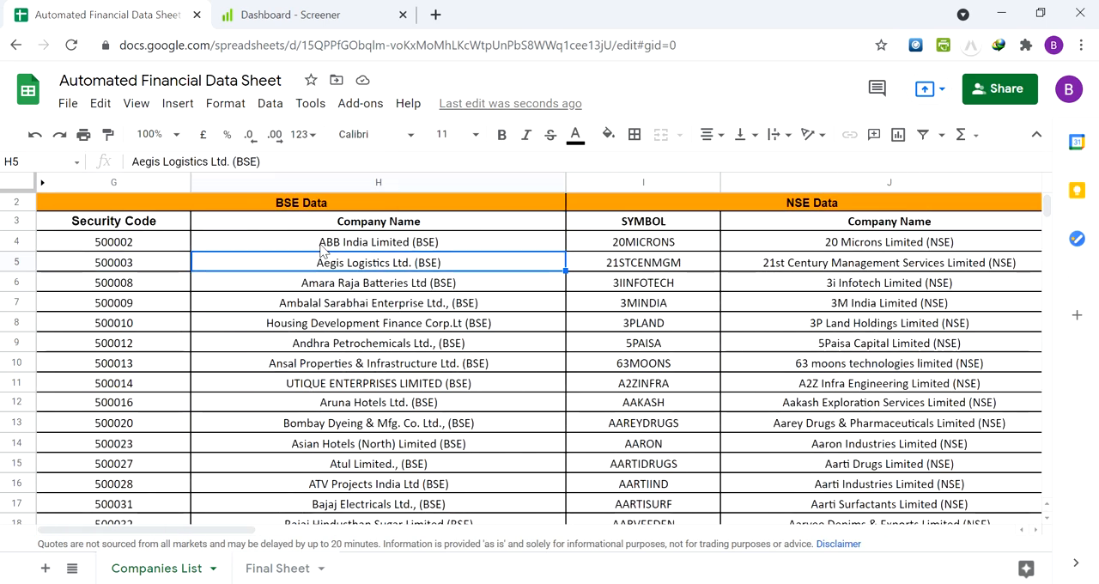
{"action": "key", "text": "Up"}
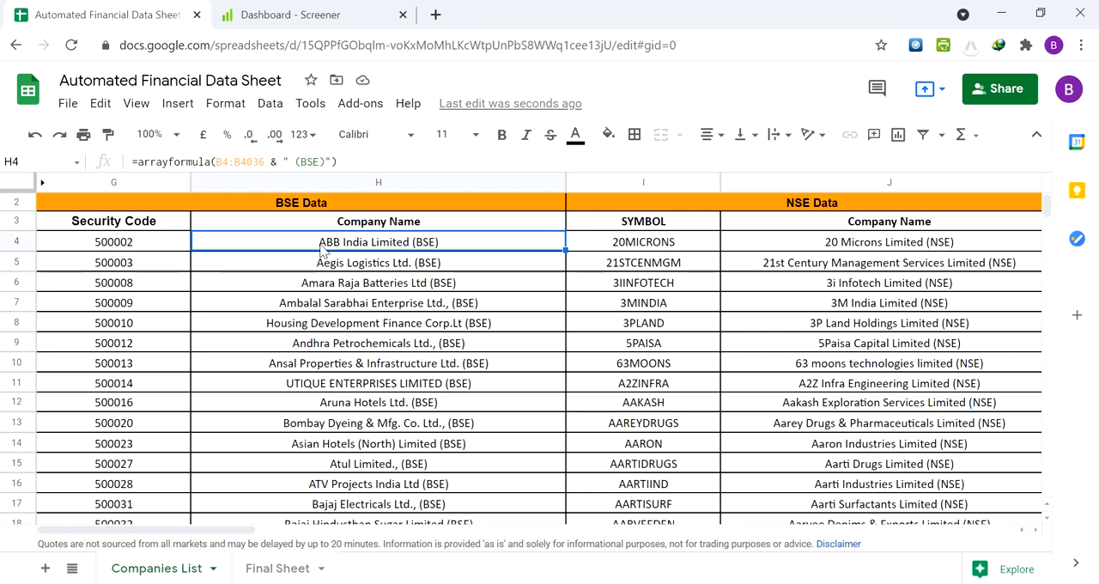
{"action": "key", "text": "ctrl+Down"}
{"action": "key", "text": "Down"}
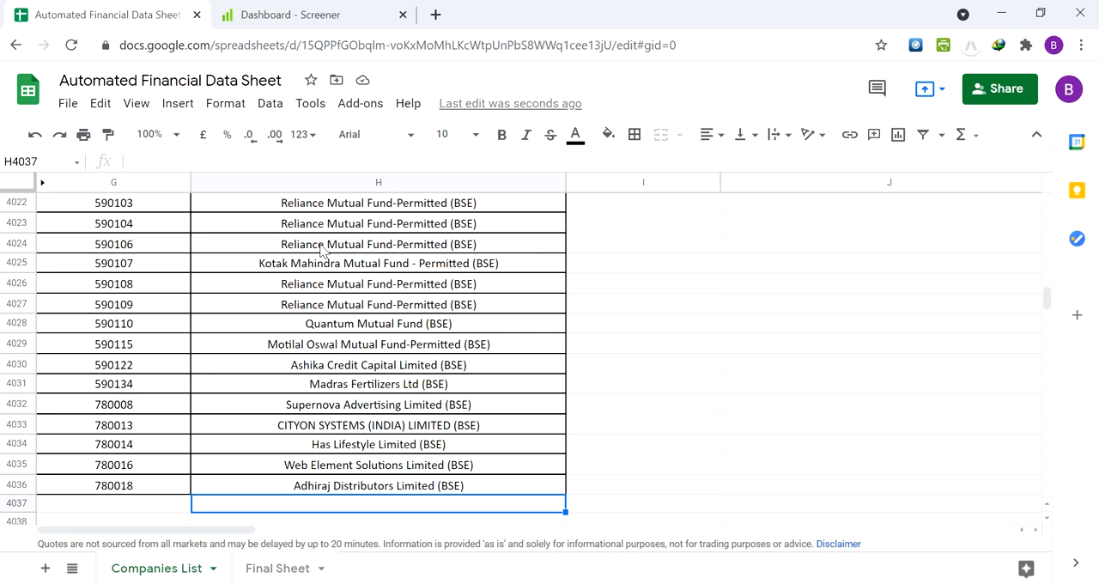
{"action": "key", "text": "Left"}
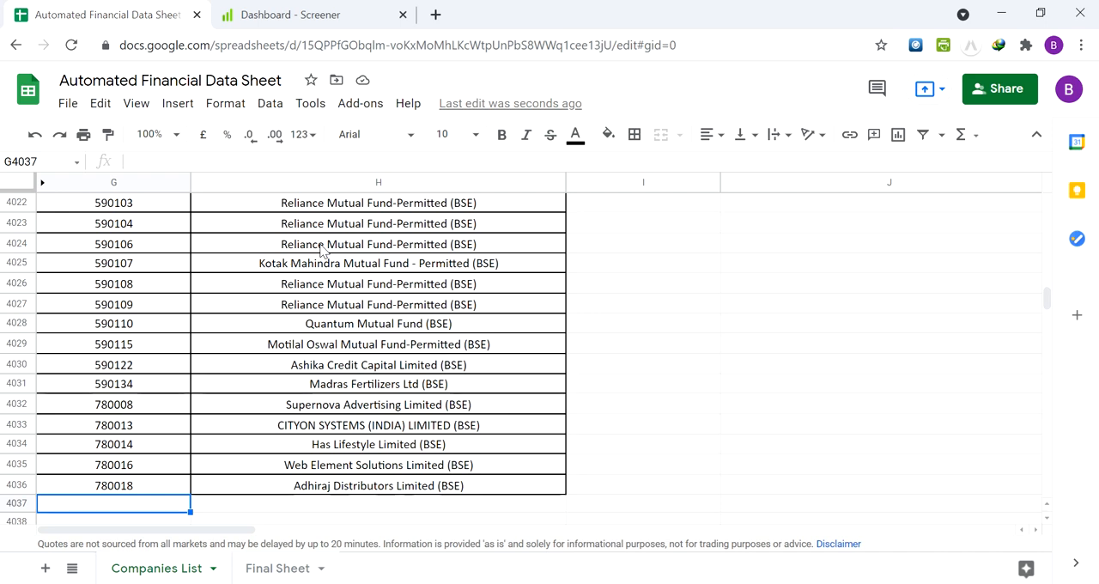
{"action": "type", "text": "5678"}
{"action": "key", "text": "Tab"}
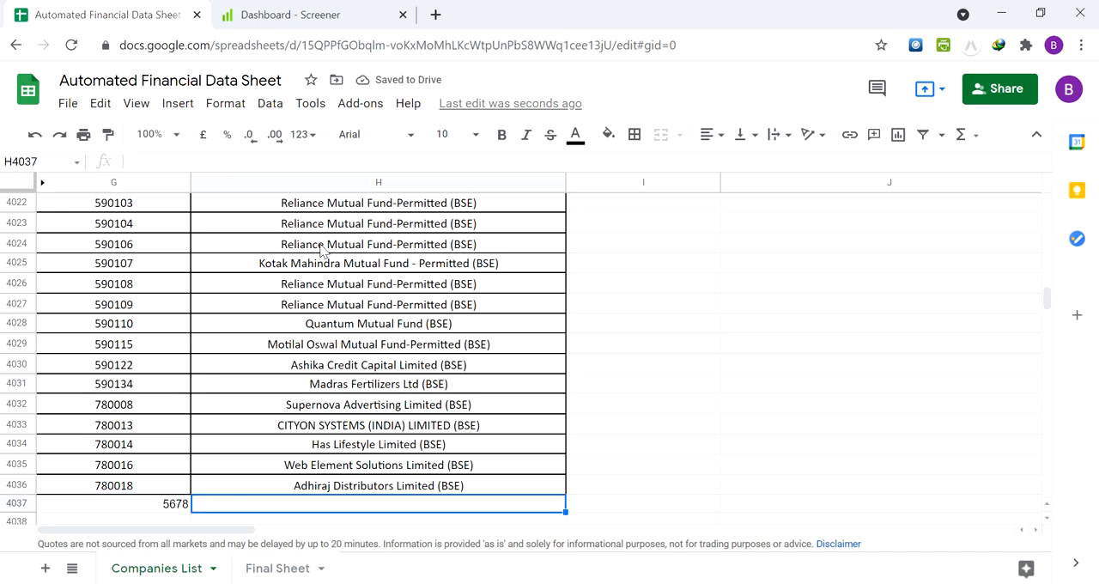
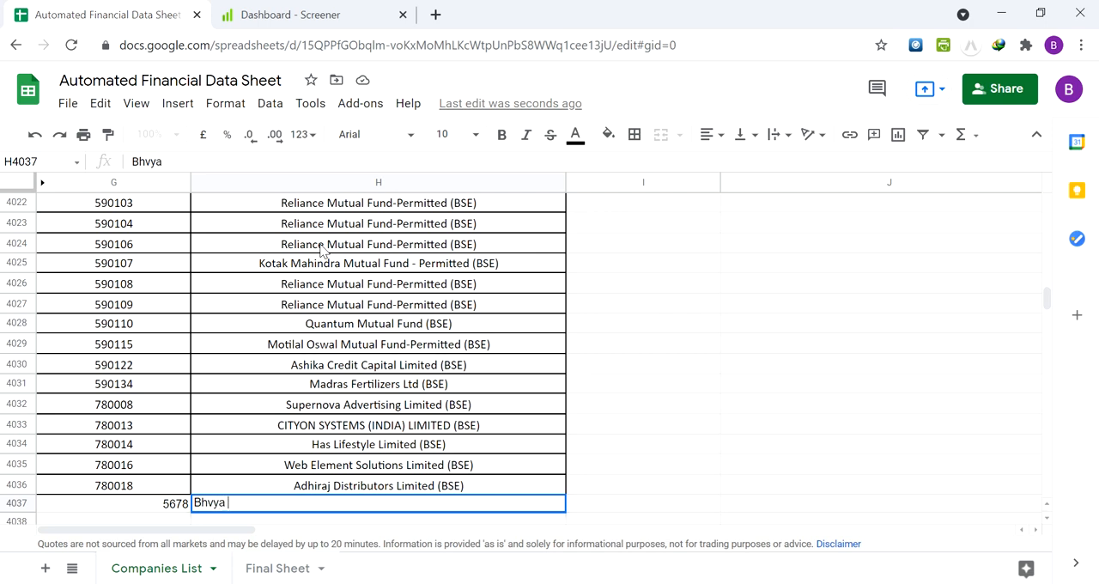
Enter a test company name ending in (BSE) in H4037, beside the new security code
{"action": "type", "text": "(BSE"}
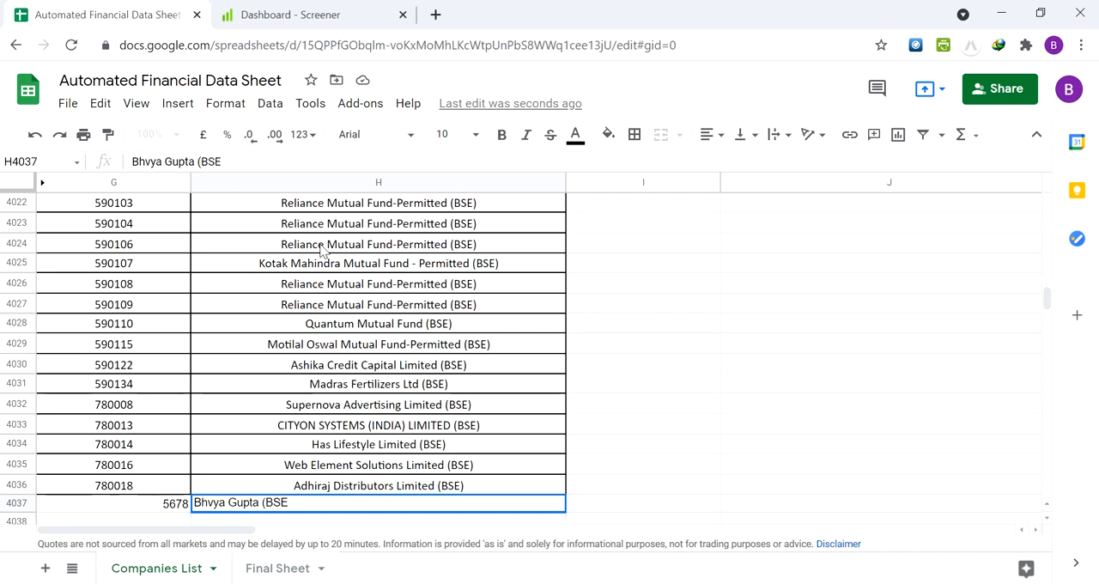
{"action": "type", "text": ")"}
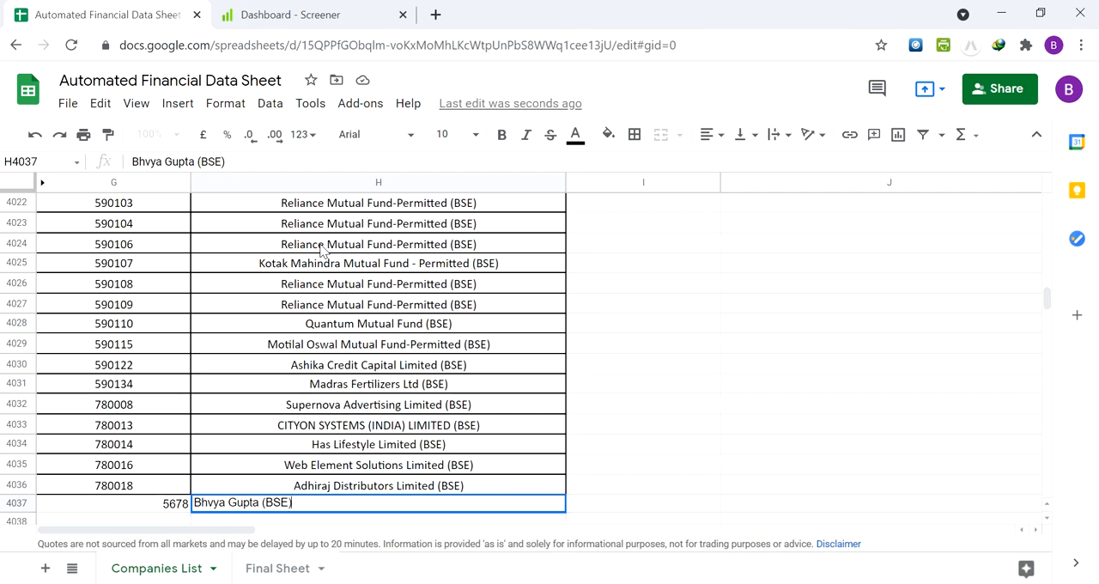
{"action": "key", "text": "Right"}
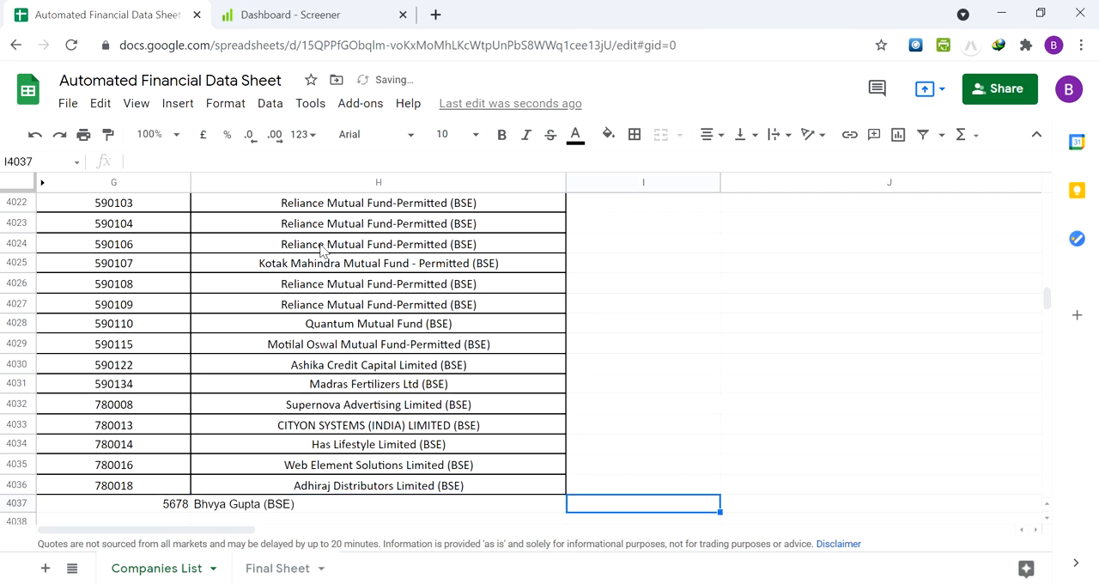
Check row 4037 of the Final Data in columns L and M for the test BSE entry
{"action": "key", "text": "Left"}
{"action": "key", "text": "Right"}
{"action": "key", "text": "Right"}
{"action": "key", "text": "Right"}
{"action": "key", "text": "Right"}
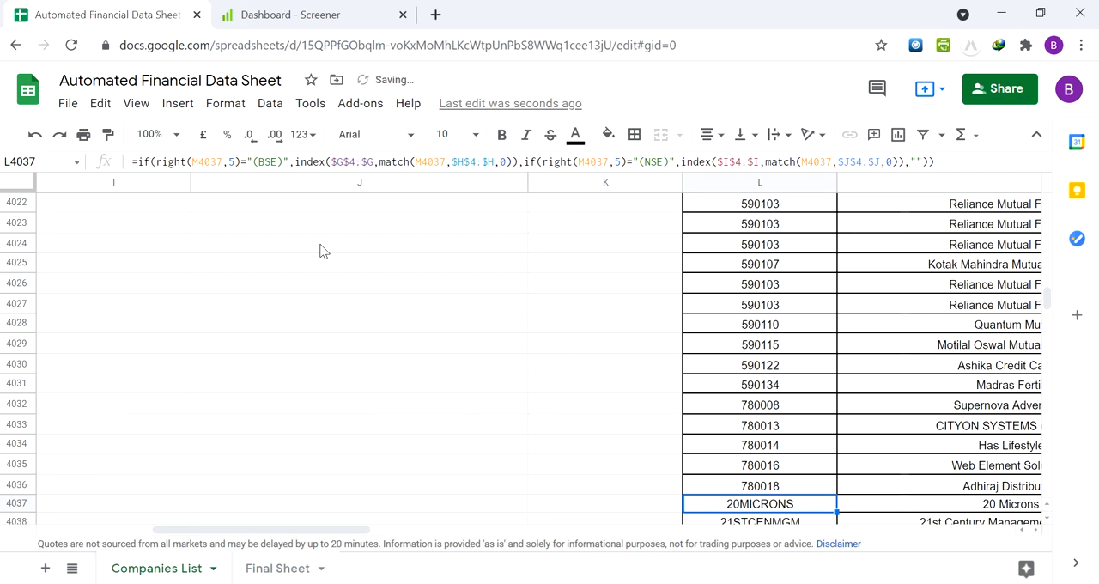
{"action": "key", "text": "Right"}
{"action": "key", "text": "Right"}
{"action": "key", "text": "Left"}
{"action": "key", "text": "Left"}
{"action": "key", "text": "Left"}
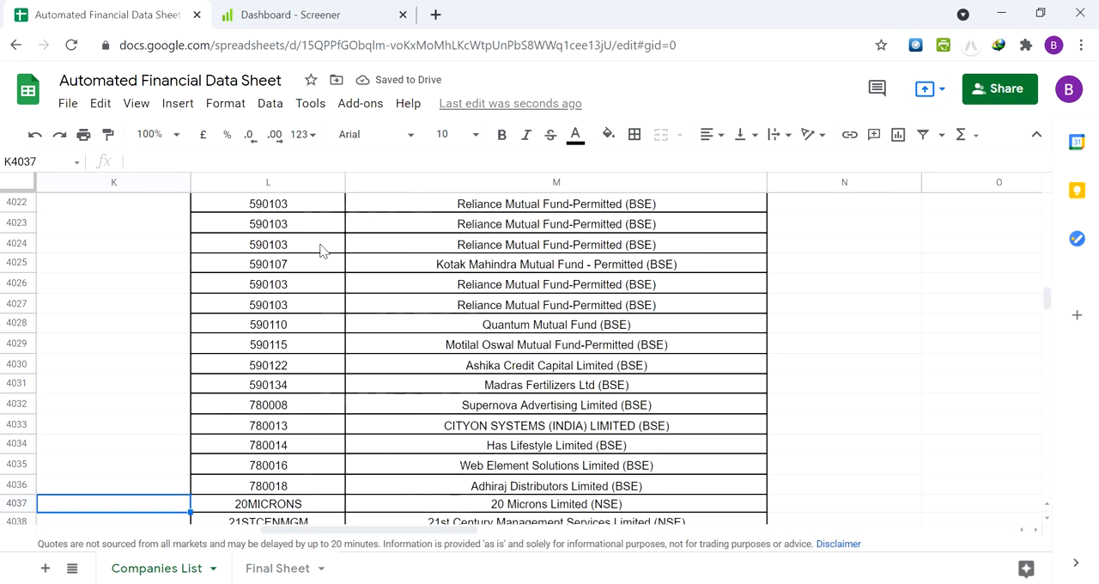
{"action": "key", "text": "Right"}
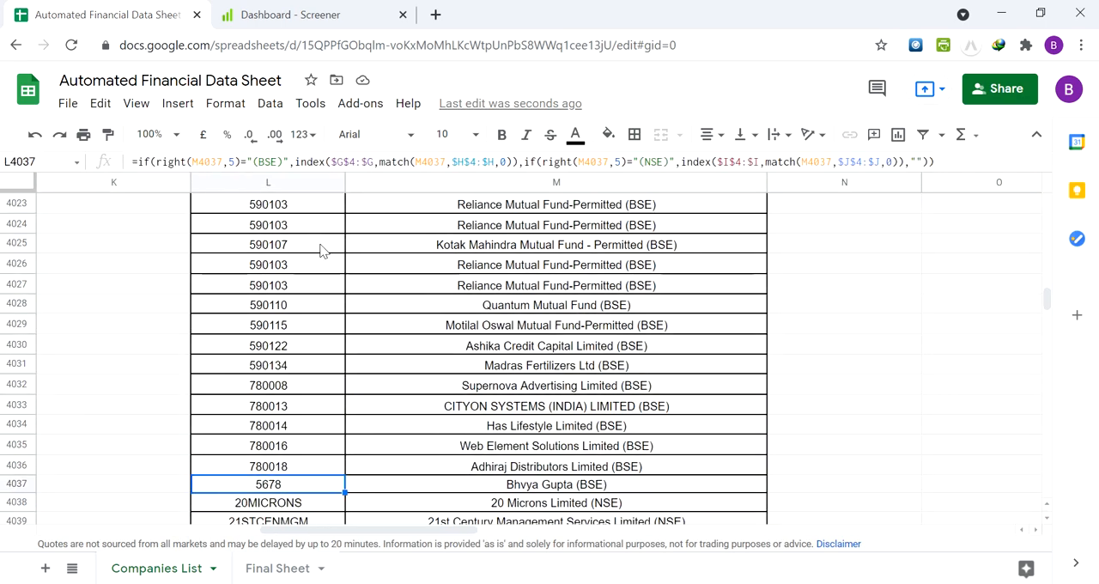
{"action": "key", "text": "Right"}
{"action": "key", "text": "Left"}
{"action": "key", "text": "Right"}
{"action": "key", "text": "Left"}
{"action": "key", "text": "Left"}
{"action": "key", "text": "Right"}
Compare the Code/Symbol formulas in cells L4035 to L4037 of the Final Data
{"action": "key", "text": "Up"}
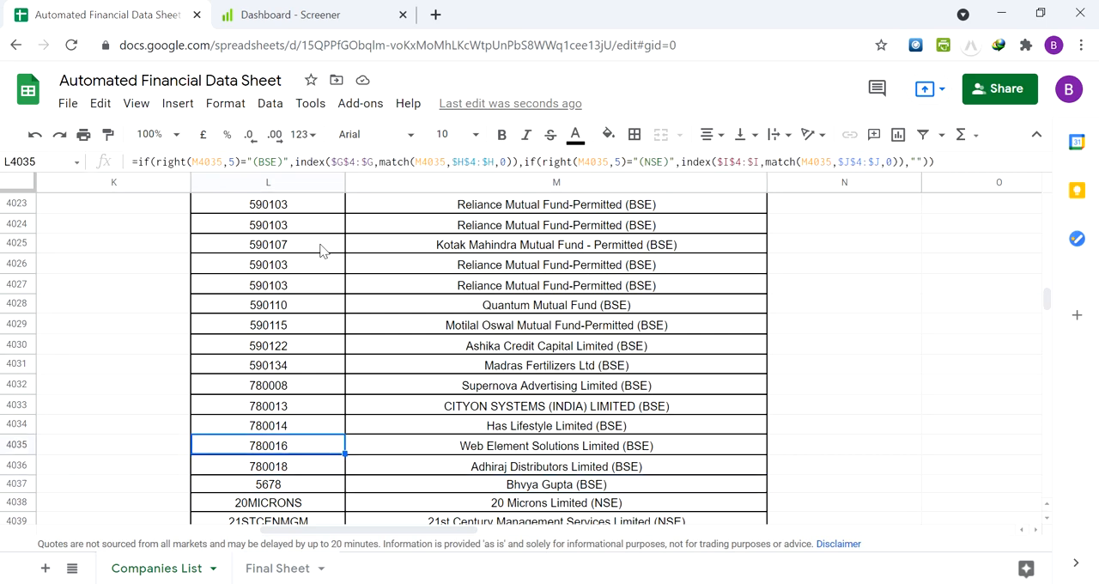
{"action": "key", "text": "Down"}
{"action": "key", "text": "Up"}
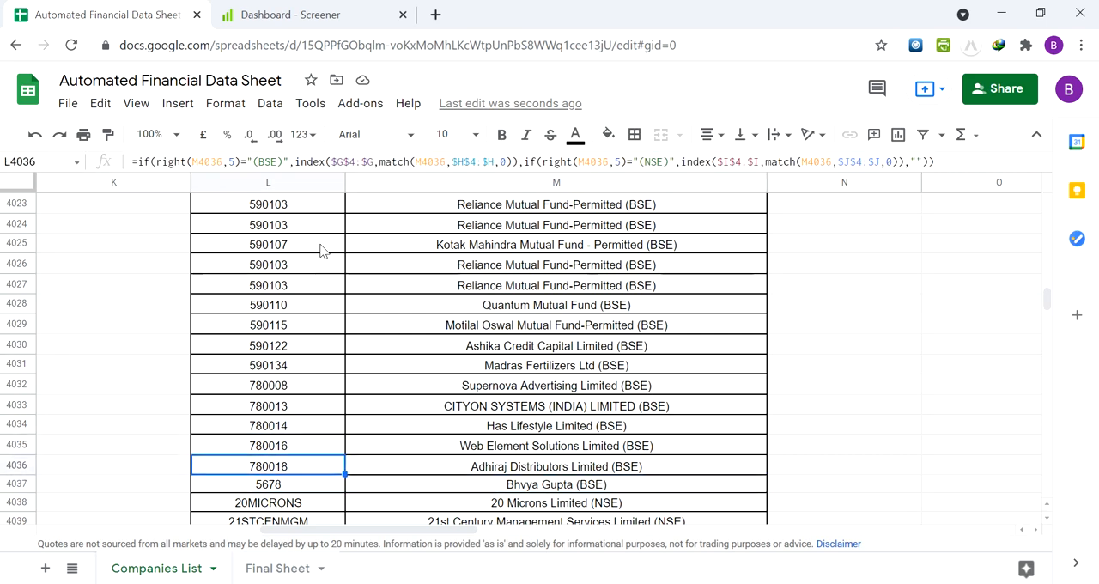
{"action": "key", "text": "Down"}
{"action": "key", "text": "Up"}
{"action": "key", "text": "Down"}
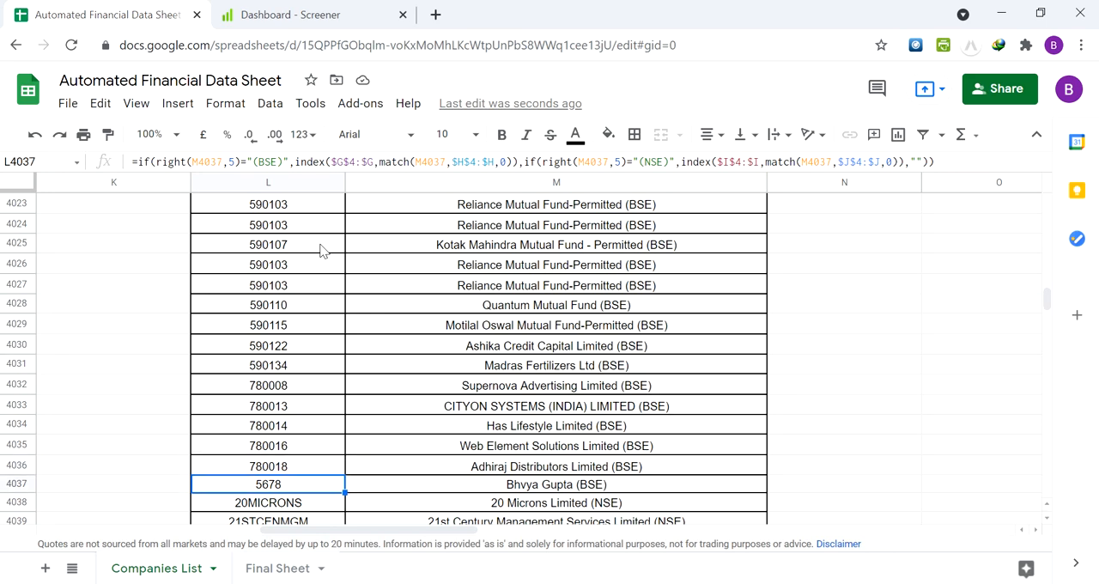
Clear the test security code and company name from cells G4037 and H4037 below the BSE Data
{"action": "key", "text": "Left"}
{"action": "key", "text": "Left"}
{"action": "key", "text": "Right"}
{"action": "key", "text": "Left"}
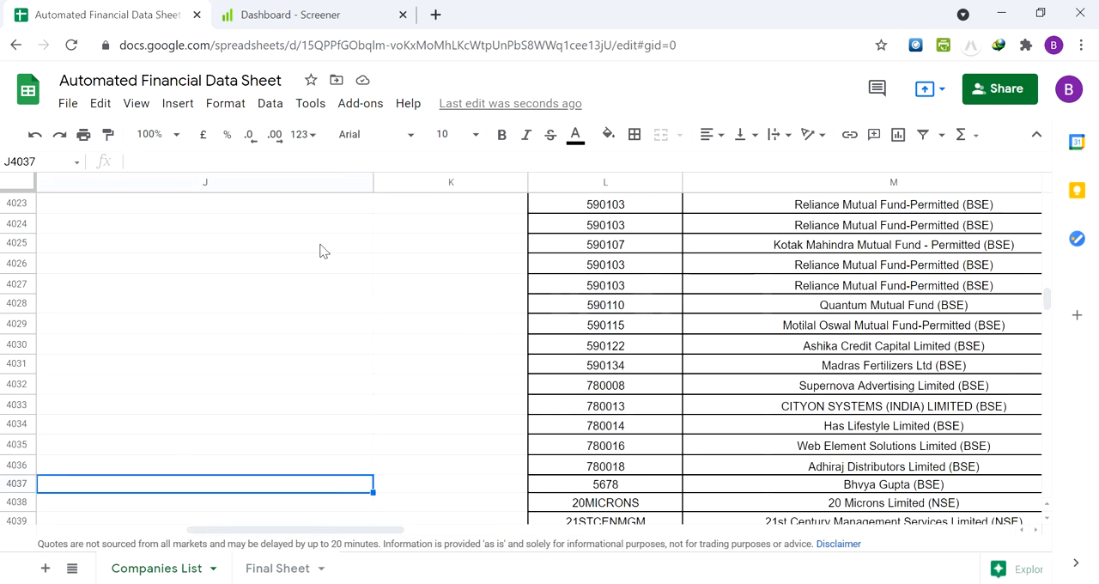
{"action": "key", "text": "Right"}
{"action": "key", "text": "Left"}
{"action": "key", "text": "Left"}
{"action": "key", "text": "Left"}
{"action": "key", "text": "Left"}
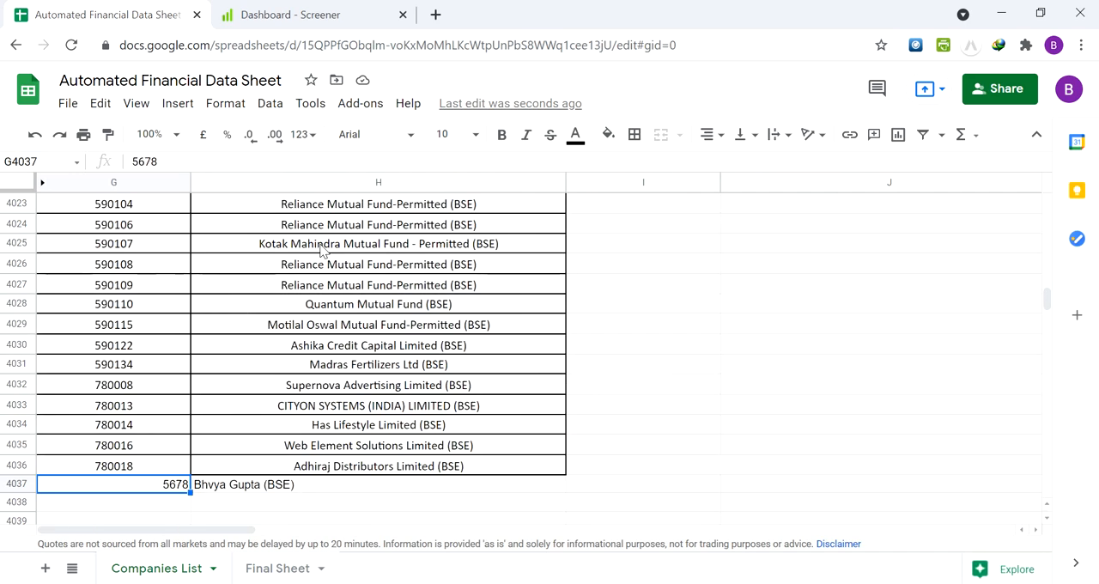
{"action": "key", "text": "shift+Right"}
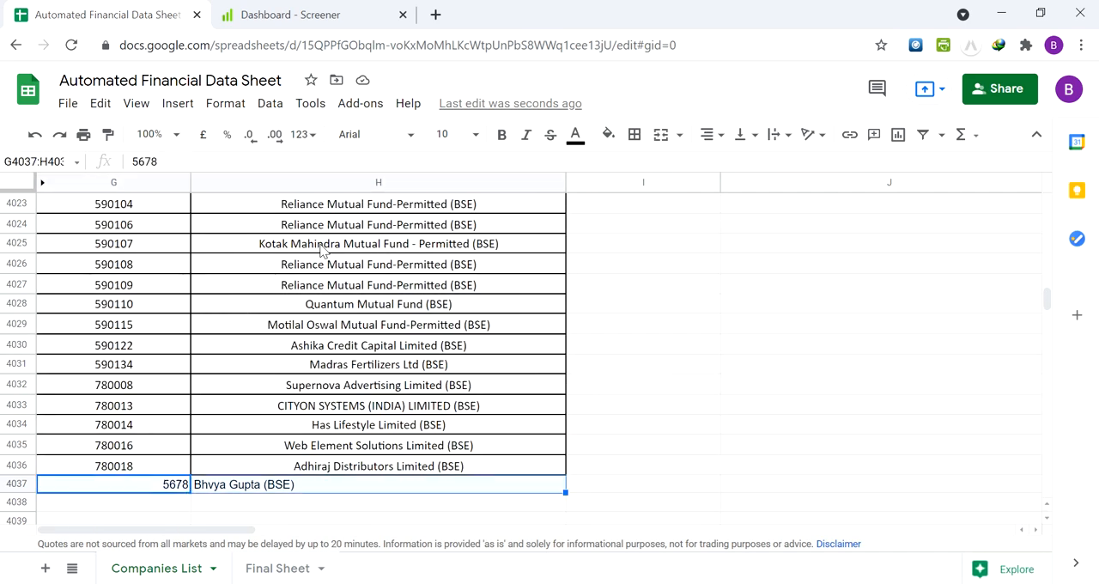
{"action": "key", "text": "Delete"}
Check the Final Data rows around 4037 for the removal of the test entry
{"action": "key", "text": "Right"}
{"action": "key", "text": "Right"}
{"action": "key", "text": "Right"}
{"action": "key", "text": "Right"}
{"action": "key", "text": "Right"}
{"action": "key", "text": "Right"}
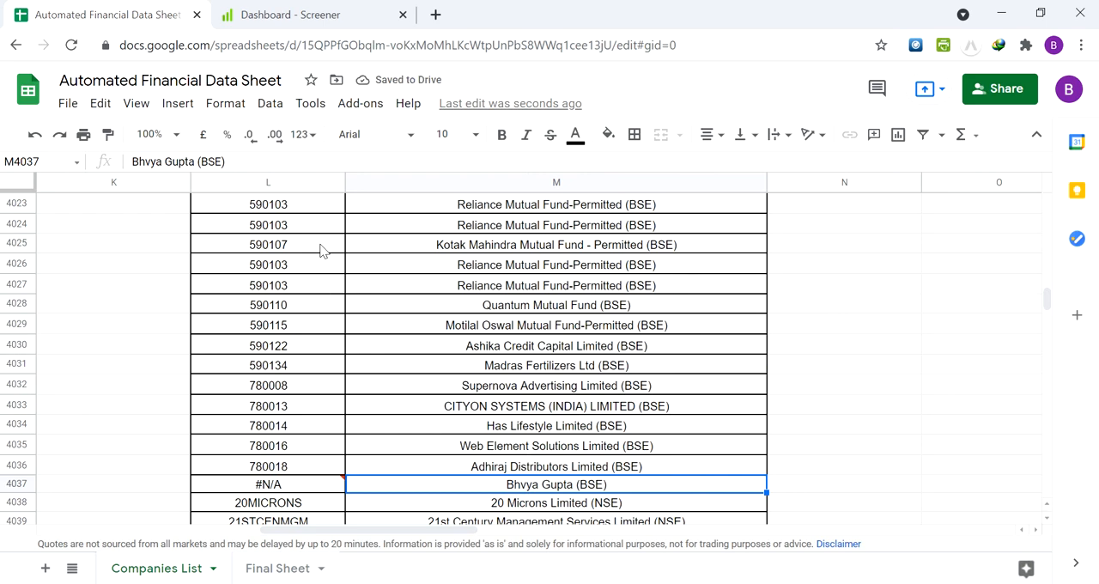
{"action": "key", "text": "Left"}
{"action": "key", "text": "Left"}
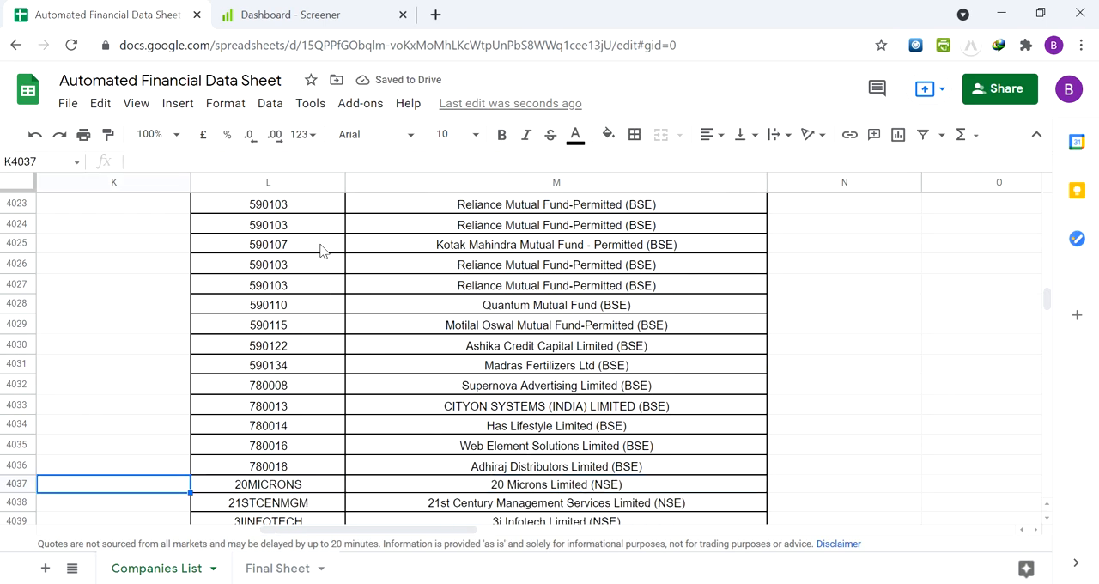
{"action": "key", "text": "Right"}
{"action": "key", "text": "Up"}
{"action": "key", "text": "Down"}
{"action": "key", "text": "Up"}
{"action": "key", "text": "Up"}
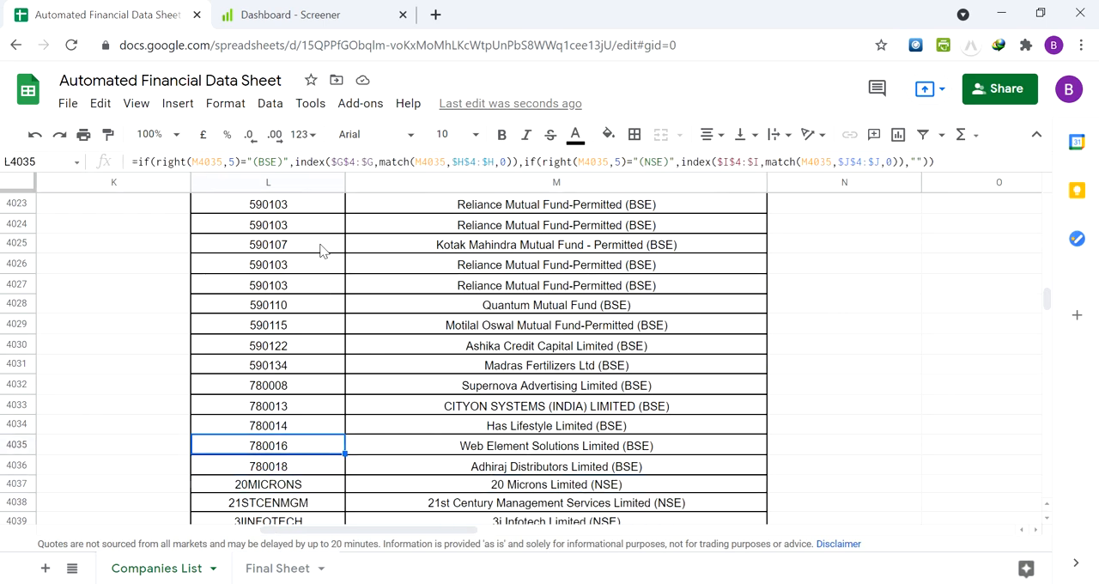
Review the last BSE Data entries in columns G and H, around rows 4032 to 4036
{"action": "key", "text": "Up"}
{"action": "key", "text": "Left"}
{"action": "key", "text": "Left"}
{"action": "key", "text": "Left"}
{"action": "key", "text": "Left"}
{"action": "key", "text": "Left"}
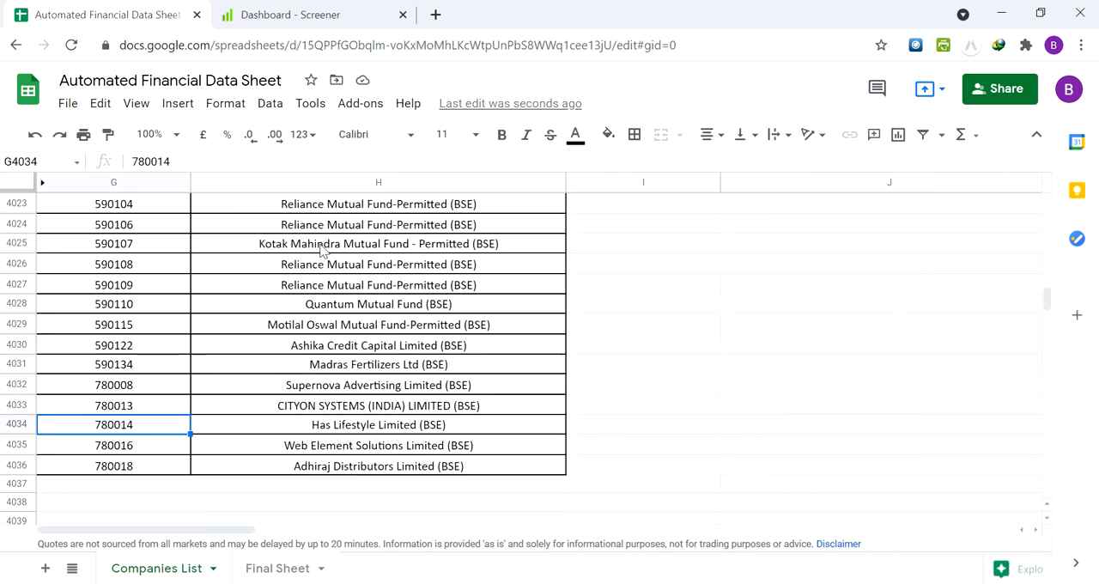
{"action": "key", "text": "Right"}
{"action": "key", "text": "Down"}
{"action": "key", "text": "Up"}
{"action": "key", "text": "Up"}
Find the end of the NSE Data list in columns I and J, around rows 1689 and 1690
{"action": "key", "text": "Up"}
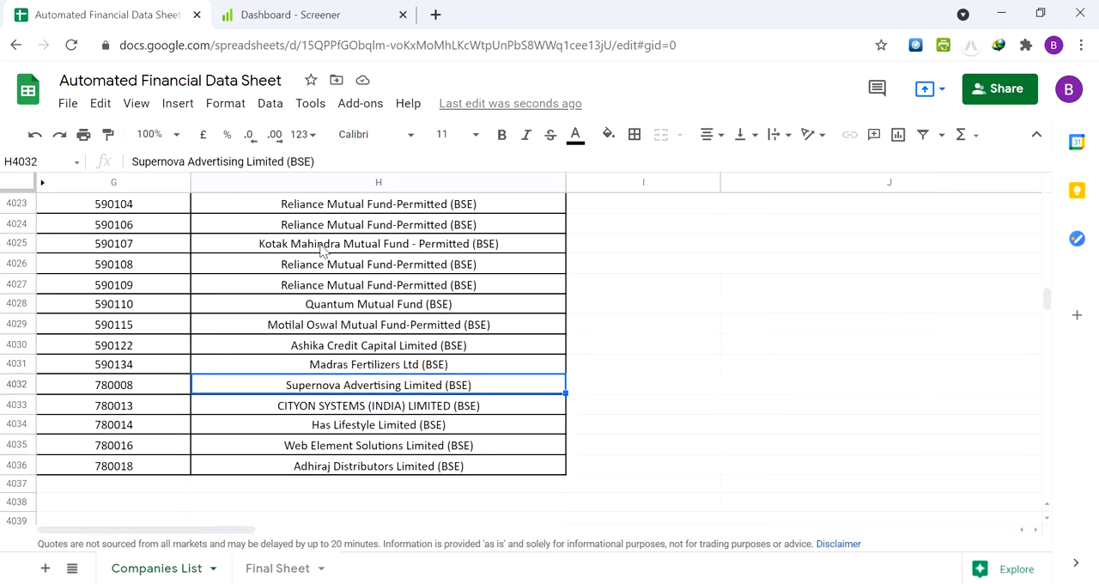
{"action": "key", "text": "Right"}
{"action": "key", "text": "Right"}
{"action": "key", "text": "Right"}
{"action": "key", "text": "Right"}
{"action": "key", "text": "Left"}
{"action": "key", "text": "Up"}
{"action": "key", "text": "ctrl+Up"}
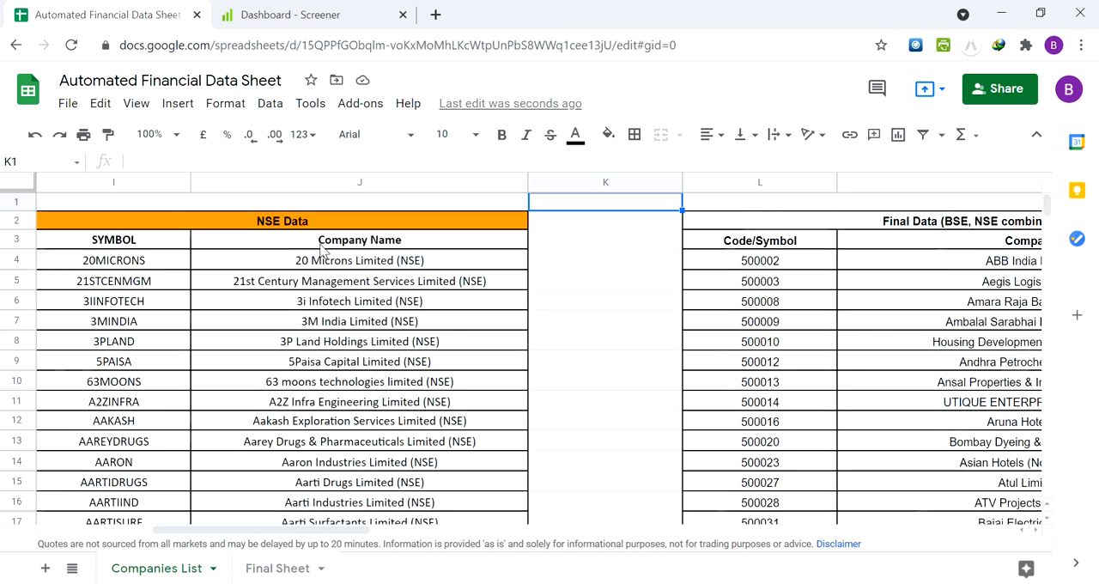
{"action": "key", "text": "Left"}
{"action": "key", "text": "Down"}
{"action": "key", "text": "Down"}
{"action": "key", "text": "Down"}
{"action": "key", "text": "ctrl+Down"}
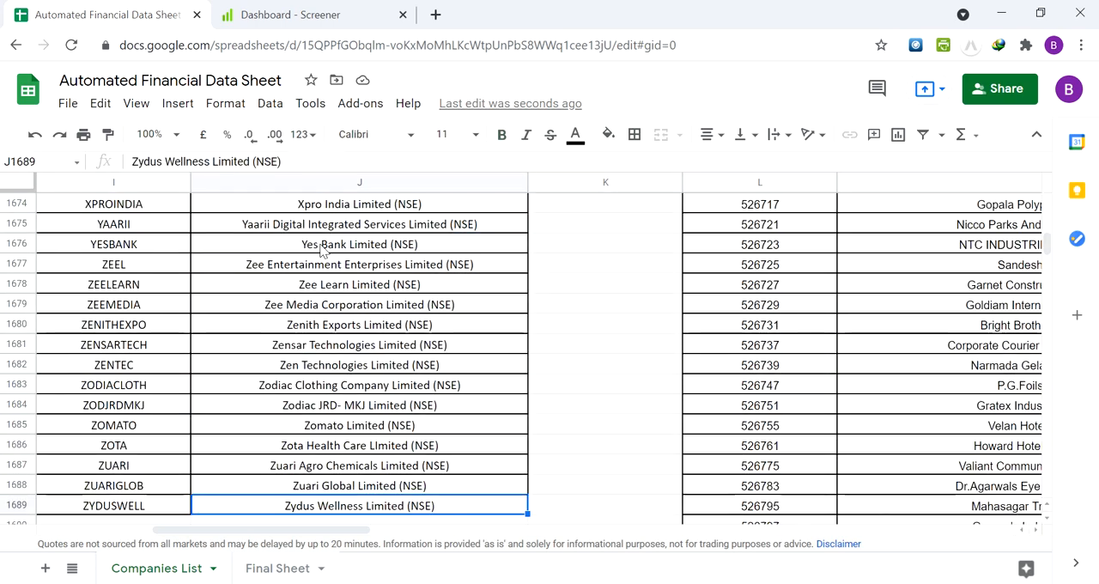
{"action": "key", "text": "Down"}
{"action": "key", "text": "Up"}
{"action": "key", "text": "Down"}
{"action": "key", "text": "Left"}
{"action": "key", "text": "Right"}
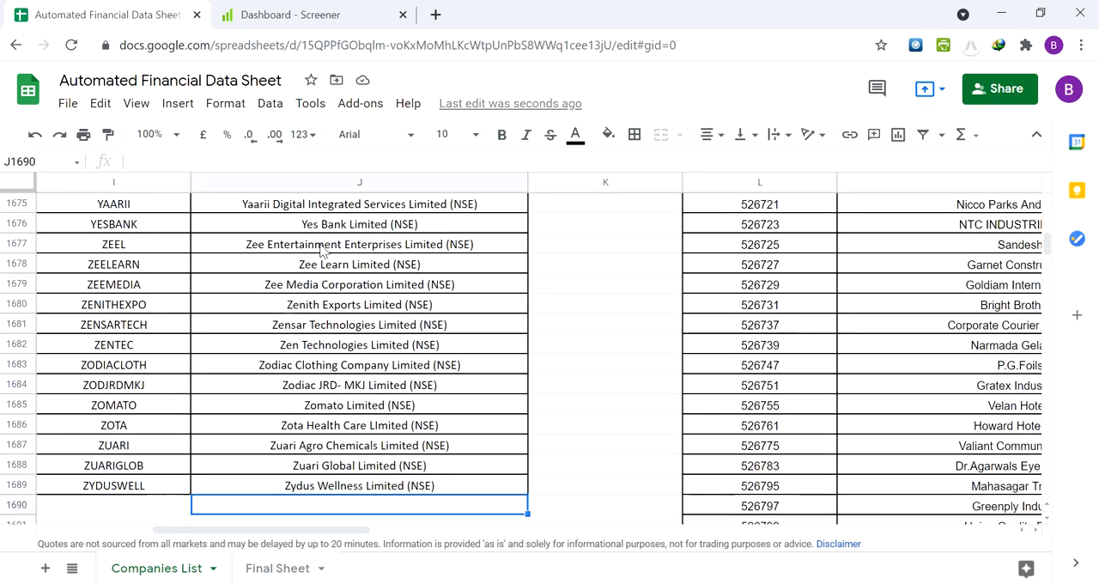
Compare the BSE Data, NSE Data and Final Data columns around rows 1688 to 1690
{"action": "key", "text": "Left"}
{"action": "key", "text": "Left"}
{"action": "key", "text": "Left"}
{"action": "key", "text": "Right"}
{"action": "key", "text": "Right"}
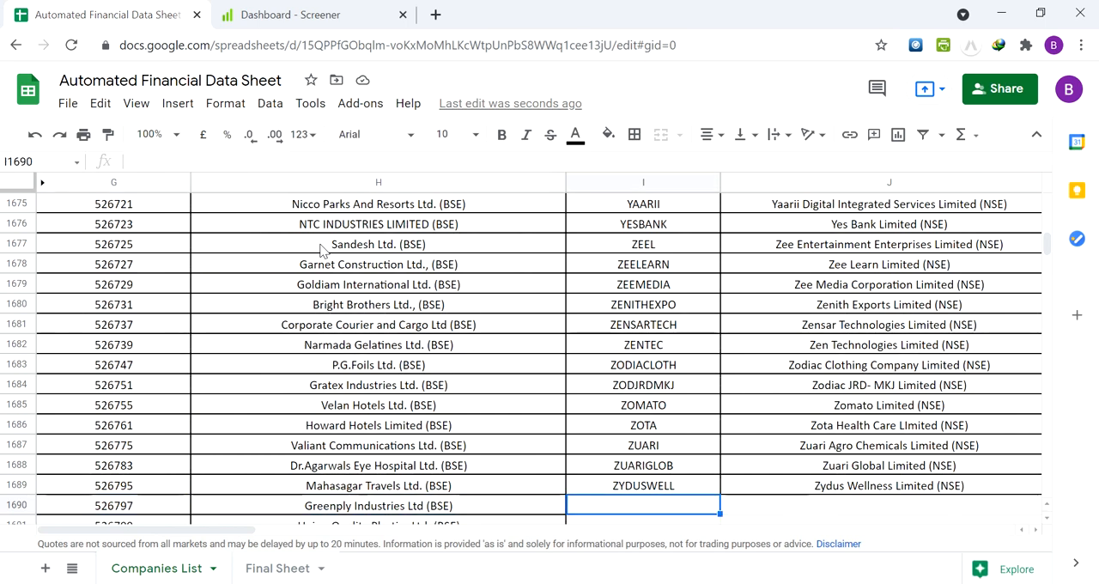
{"action": "key", "text": "Right"}
{"action": "key", "text": "Right"}
{"action": "key", "text": "Right"}
{"action": "key", "text": "Up"}
{"action": "key", "text": "Up"}
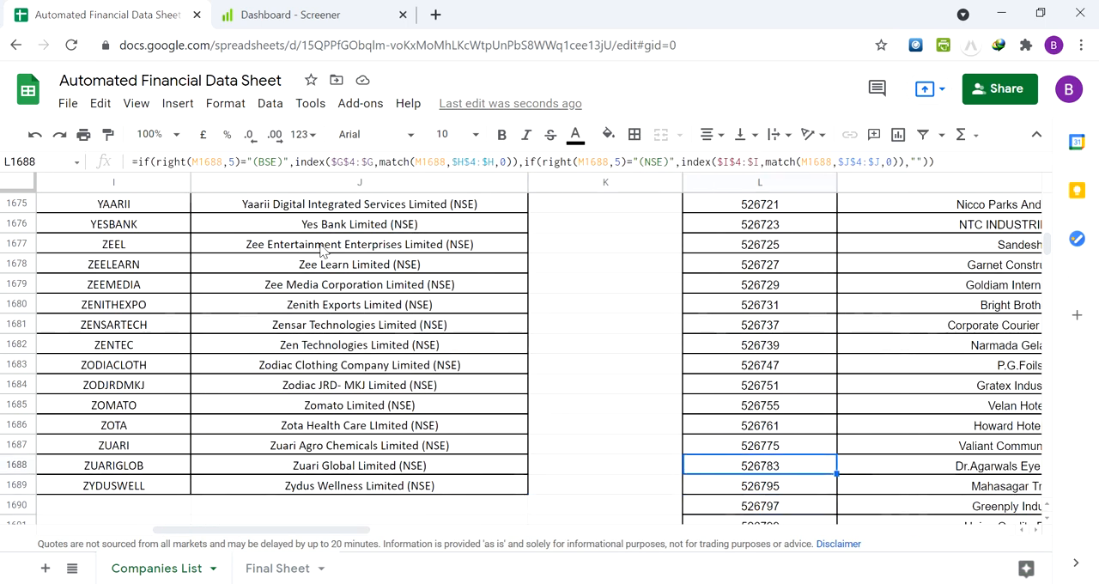
Return to the Final Data and BSE Data headers and inspect the array formula in H4
{"action": "key", "text": "ctrl+Up"}
{"action": "key", "text": "Up"}
{"action": "key", "text": "Down"}
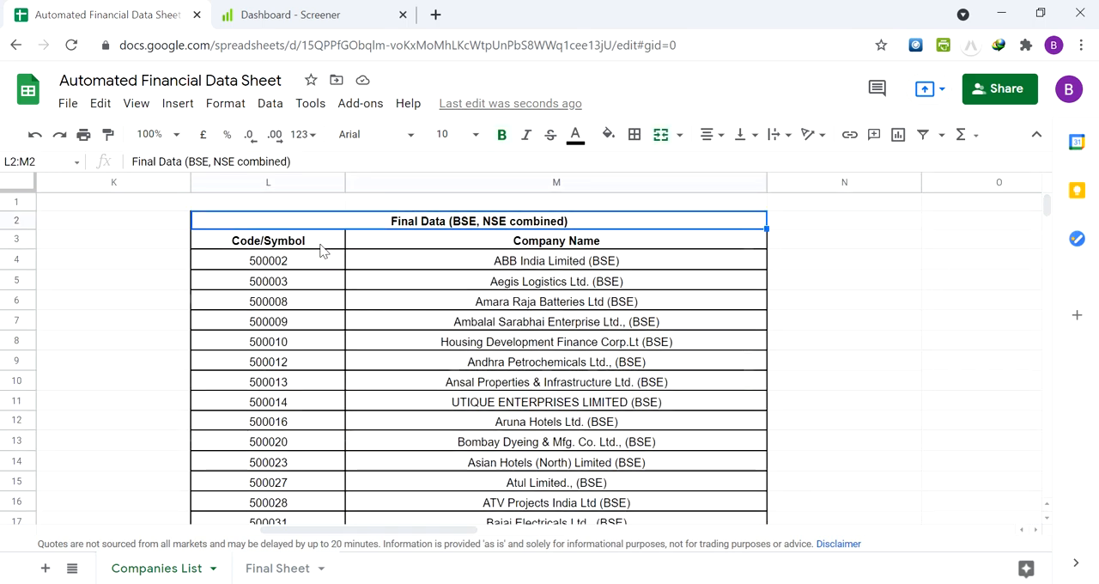
{"action": "key", "text": "Left"}
{"action": "key", "text": "Left"}
{"action": "key", "text": "Left"}
{"action": "key", "text": "Down"}
{"action": "key", "text": "Down"}
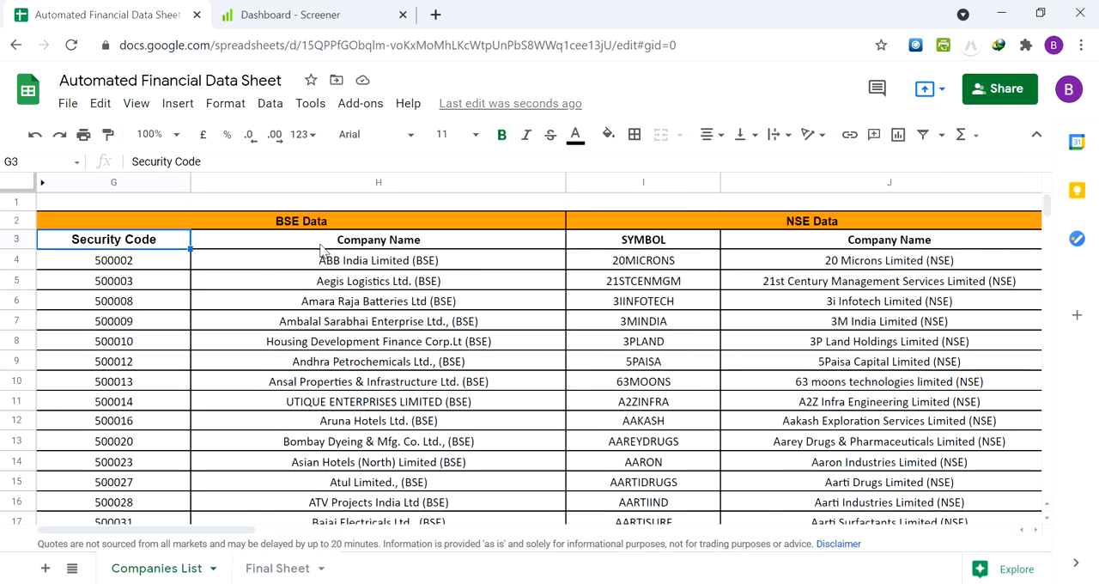
{"action": "key", "text": "Right"}
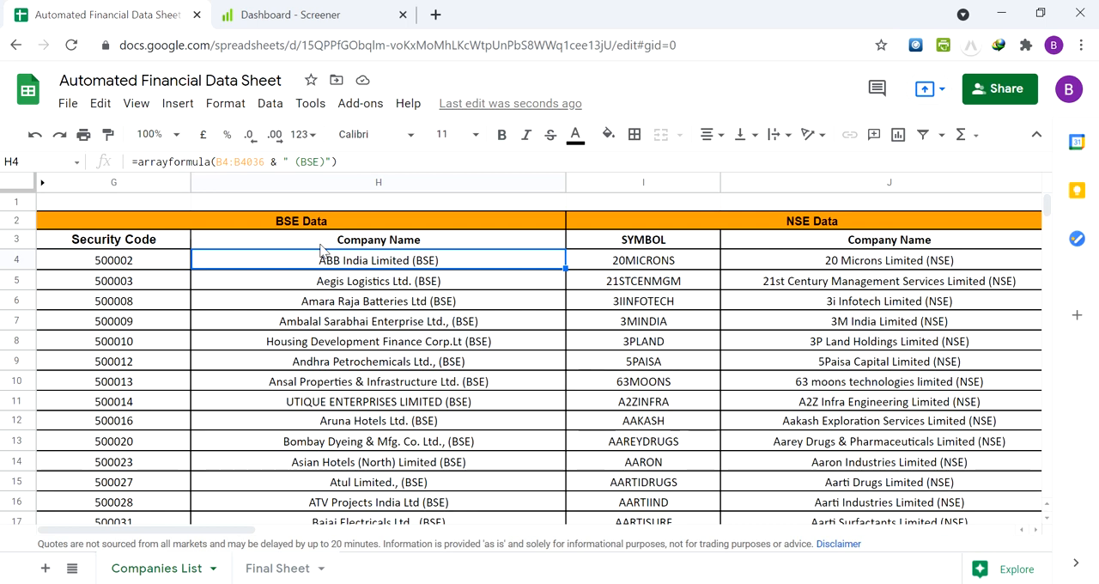
{"action": "left_click", "coordinate": [222, 329]}
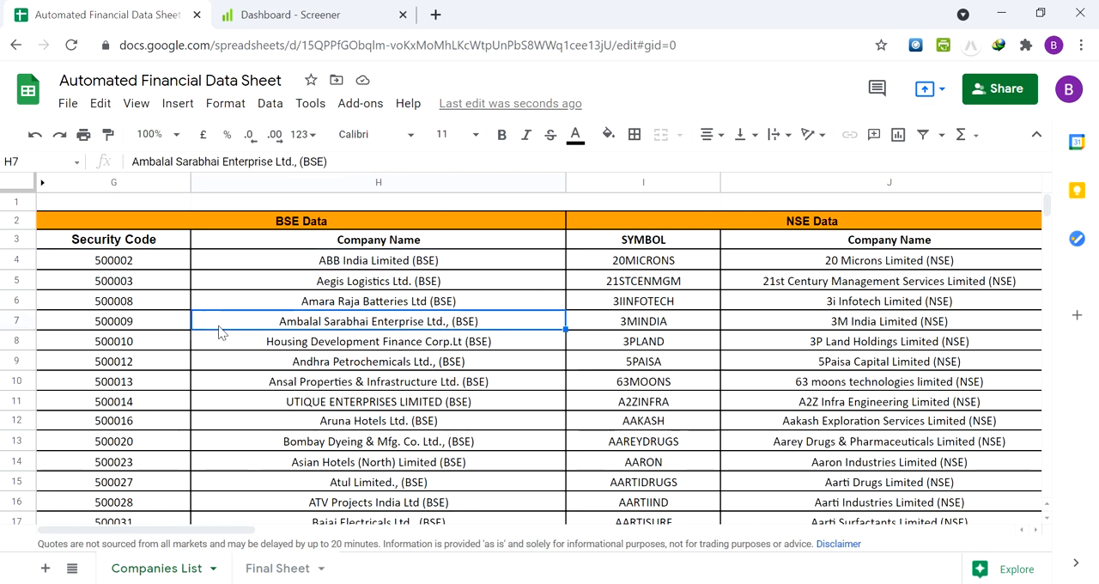
Switch to the Final Sheet and select the Titan Company Limited (NSE) cell A3
{"action": "left_click", "coordinate": [265, 568]}
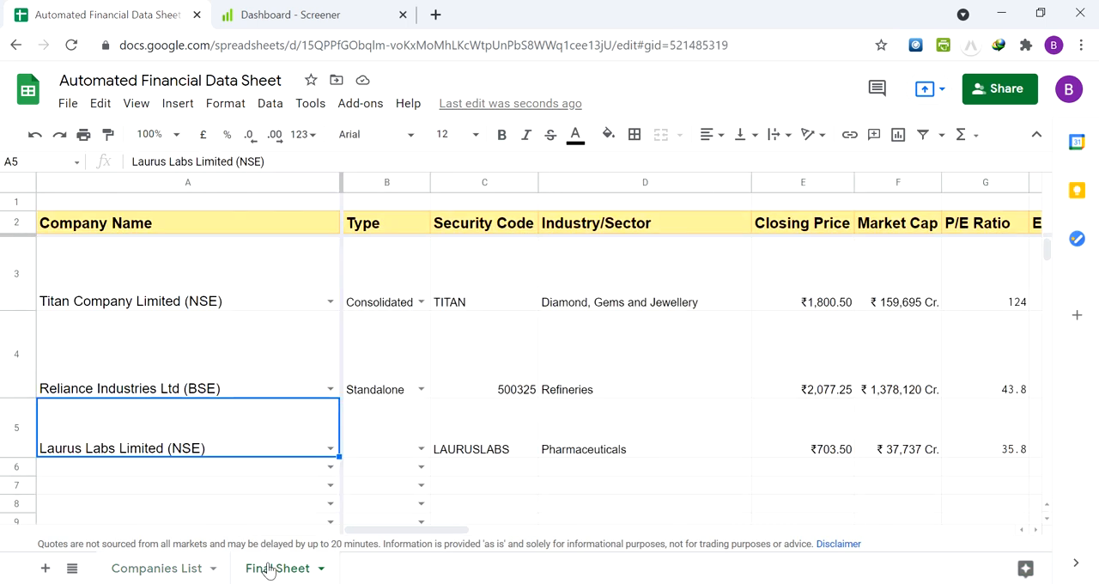
{"action": "left_click", "coordinate": [233, 379]}
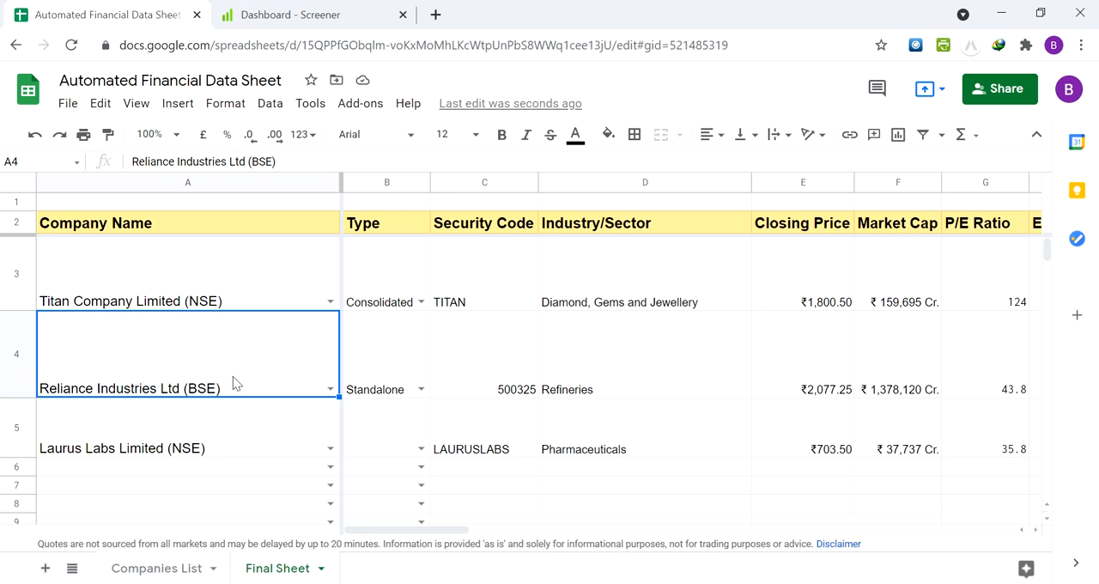
{"action": "key", "text": "Up"}
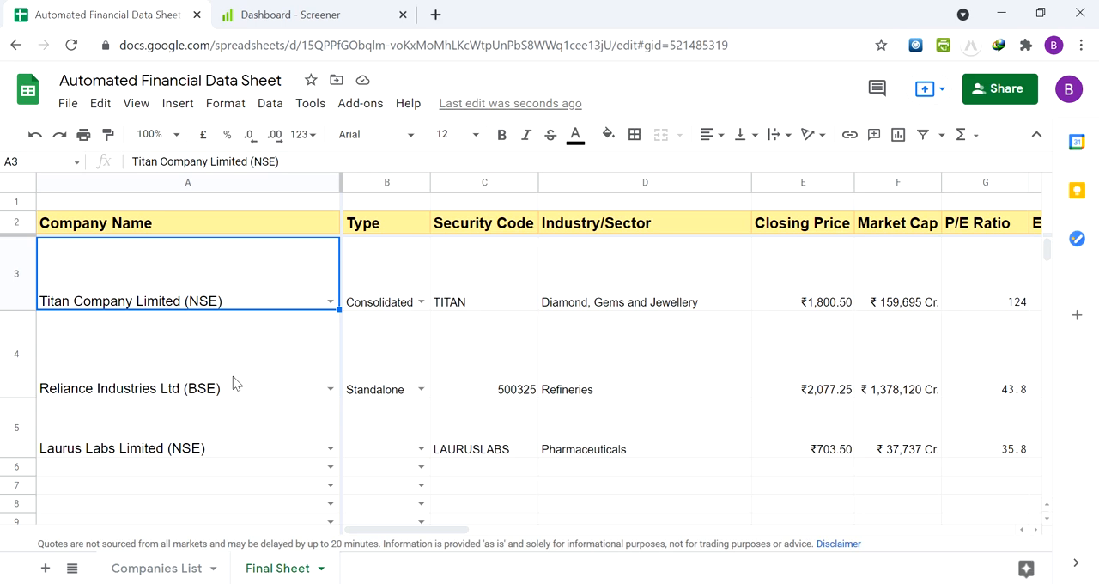
Review Titan's financial data and formulas in row 3, from Security Code across to About Company and Rating
{"action": "key", "text": "Right"}
{"action": "key", "text": "Right"}
{"action": "key", "text": "Right"}
{"action": "key", "text": "Right"}
{"action": "key", "text": "Right"}
{"action": "key", "text": "Right"}
{"action": "key", "text": "Right"}
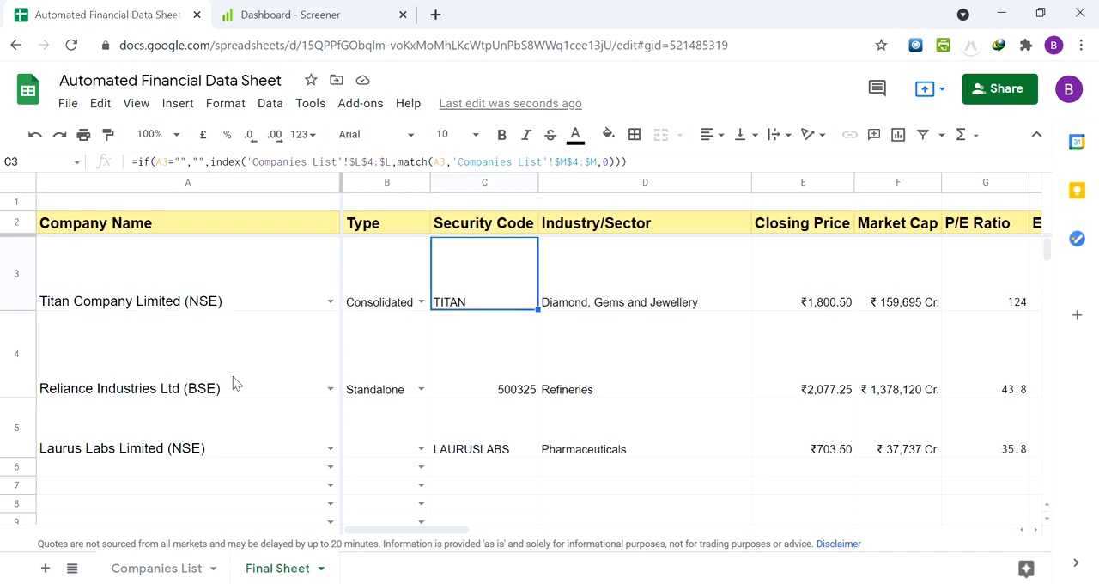
{"action": "key", "text": "Right"}
{"action": "key", "text": "Right"}
{"action": "key", "text": "Right"}
{"action": "key", "text": "Right"}
{"action": "key", "text": "Right"}
{"action": "key", "text": "Right"}
{"action": "key", "text": "Right"}
{"action": "key", "text": "Right"}
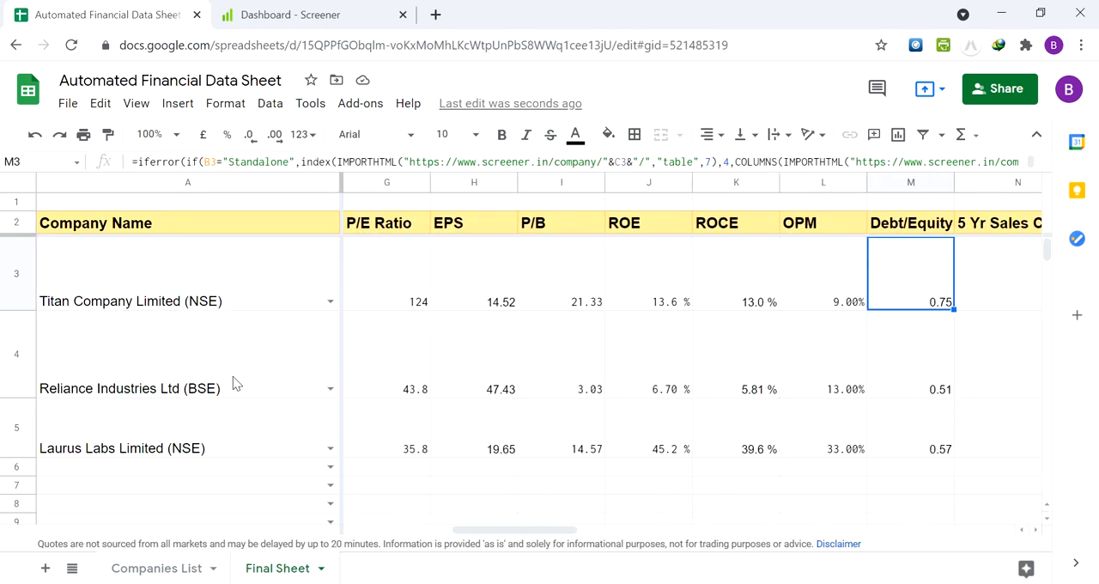
{"action": "key", "text": "Right"}
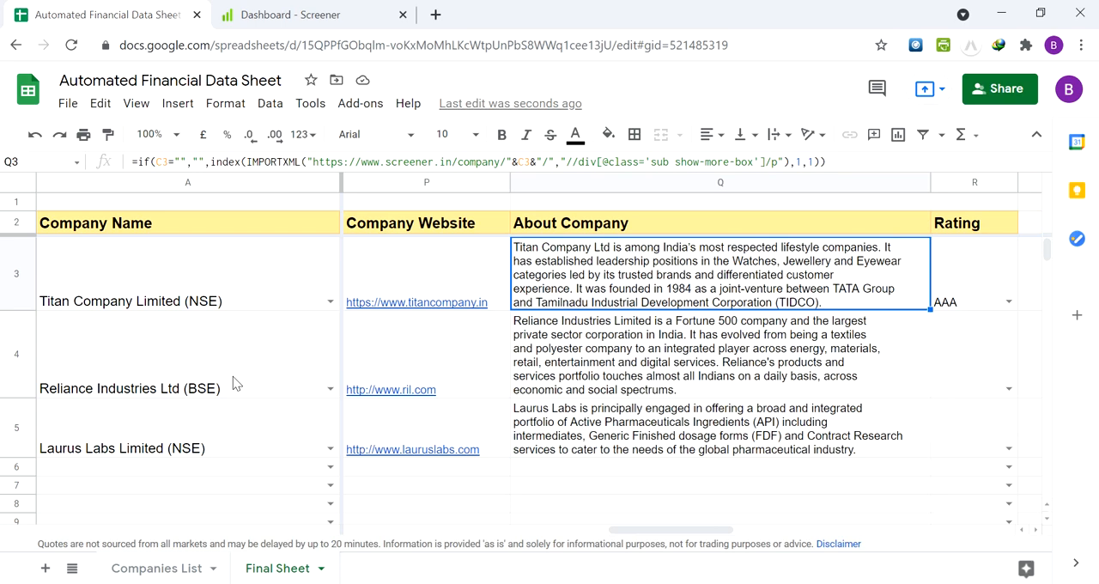
{"action": "key", "text": "Right"}
{"action": "key", "text": "Left"}
{"action": "key", "text": "Left"}
{"action": "key", "text": "Left"}
{"action": "key", "text": "Left"}
{"action": "key", "text": "Left"}
{"action": "key", "text": "Left"}
{"action": "key", "text": "Left"}
{"action": "key", "text": "Left"}
{"action": "key", "text": "Left"}
{"action": "key", "text": "Left"}
{"action": "key", "text": "Left"}
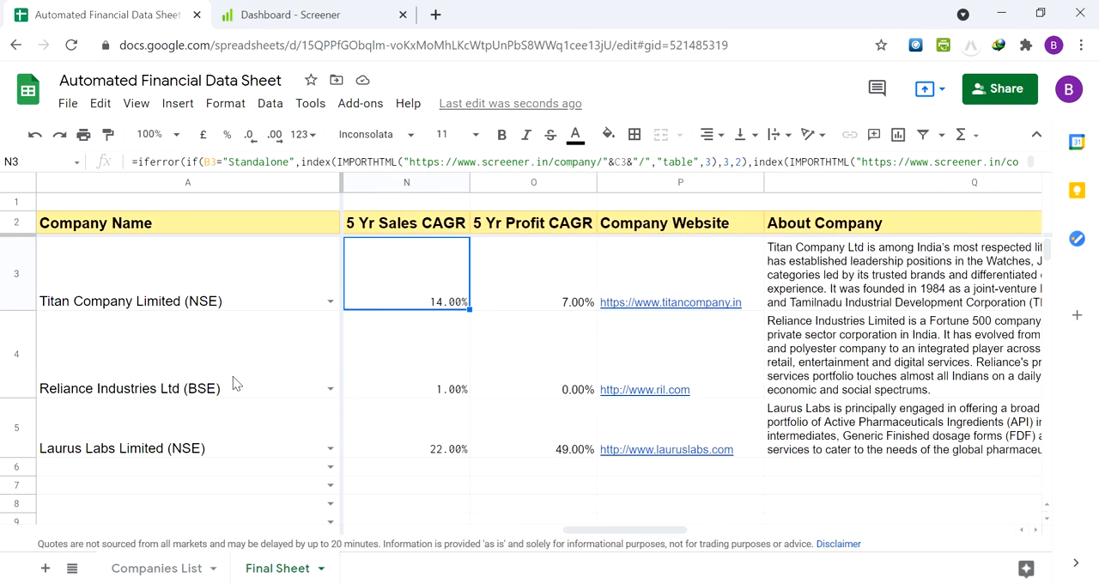
Clear the Titan Company Limited (NSE) company name from cell A3
{"action": "key", "text": "Left"}
{"action": "key", "text": "Left"}
{"action": "key", "text": "Left"}
{"action": "key", "text": "Left"}
{"action": "key", "text": "Left"}
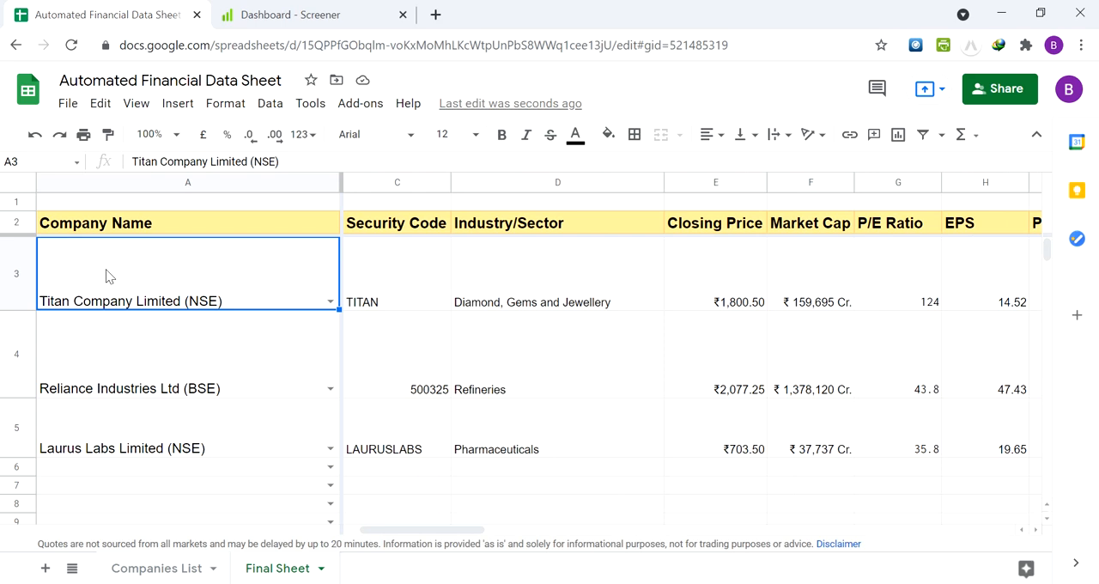
{"action": "key", "text": "Delete"}
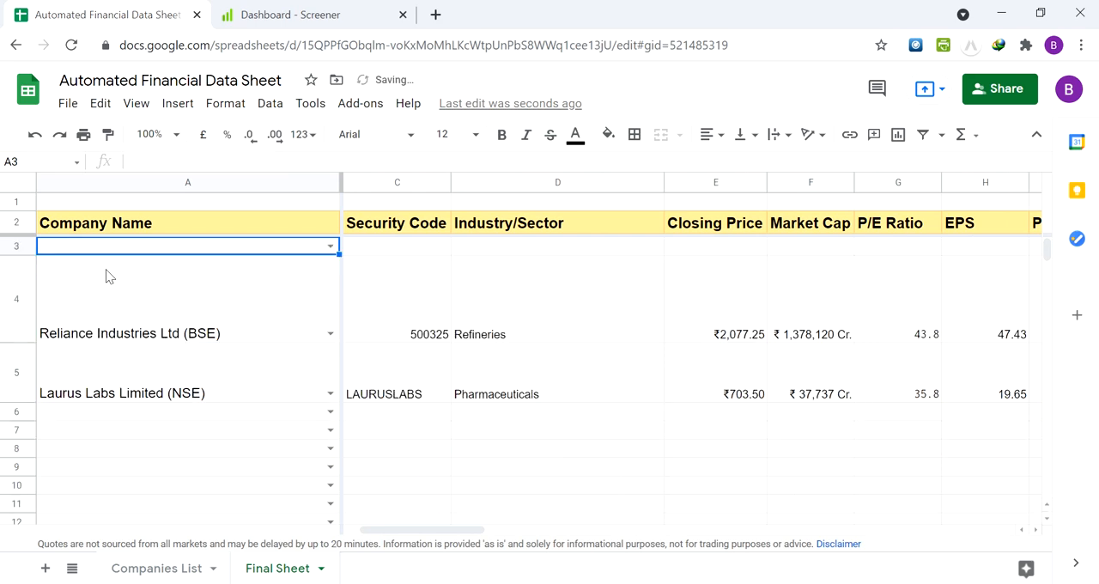
Check the Type, Security Code and Industry/Sector cells of row 3 after clearing its company name
{"action": "key", "text": "Right"}
{"action": "key", "text": "Right"}
{"action": "key", "text": "Right"}
{"action": "key", "text": "Right"}
{"action": "key", "text": "Right"}
{"action": "key", "text": "Right"}
{"action": "key", "text": "Right"}
{"action": "key", "text": "Right"}
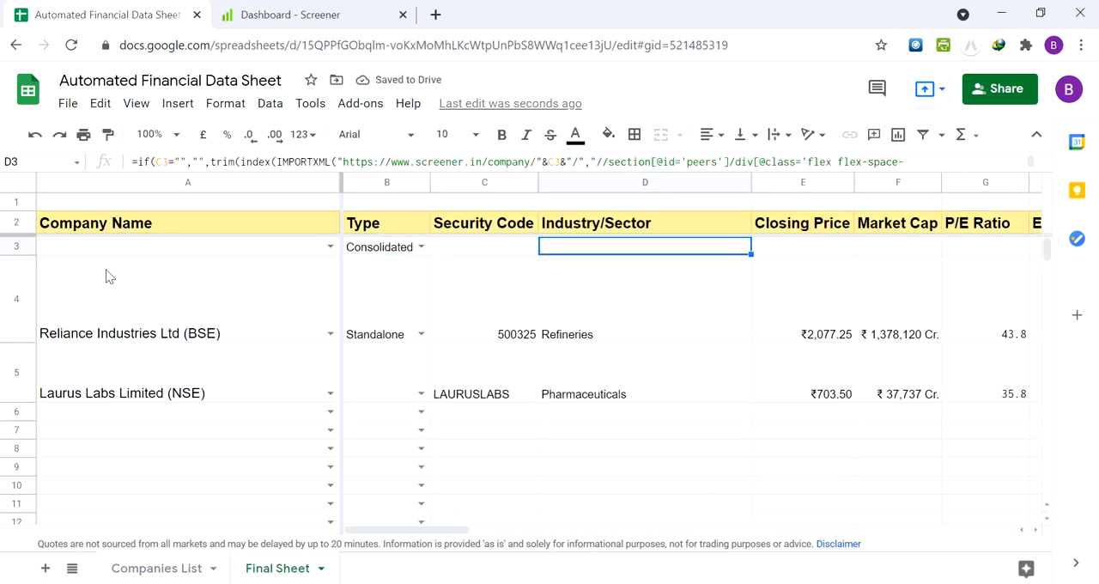
{"action": "key", "text": "Left"}
{"action": "key", "text": "Left"}
{"action": "key", "text": "Left"}
{"action": "key", "text": "Left"}
{"action": "key", "text": "Left"}
{"action": "key", "text": "Left"}
{"action": "key", "text": "Left"}
{"action": "key", "text": "Left"}
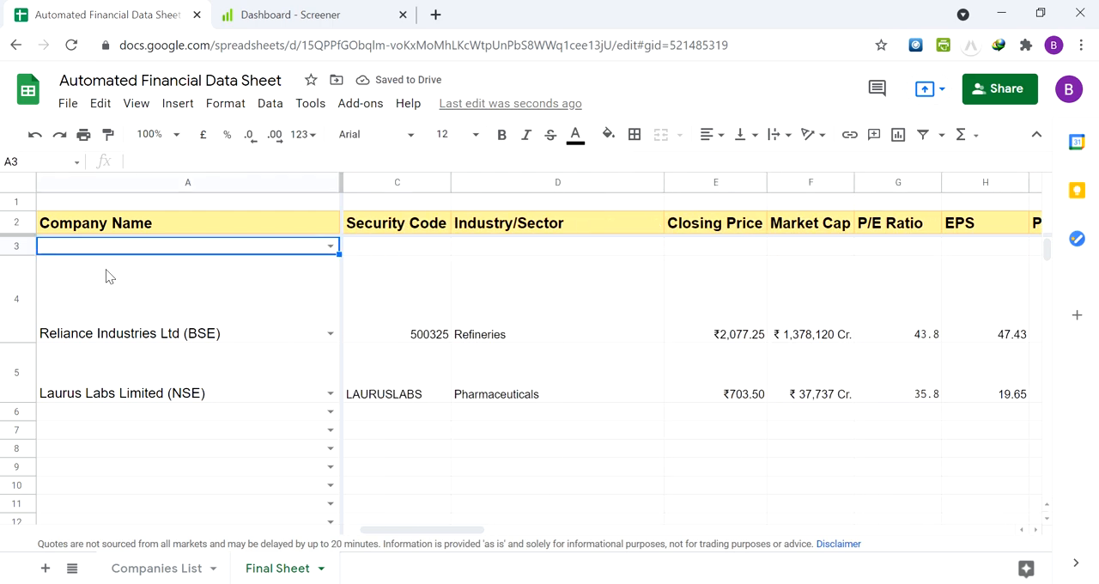
{"action": "key", "text": "Right"}
{"action": "key", "text": "Left"}
{"action": "key", "text": "Right"}
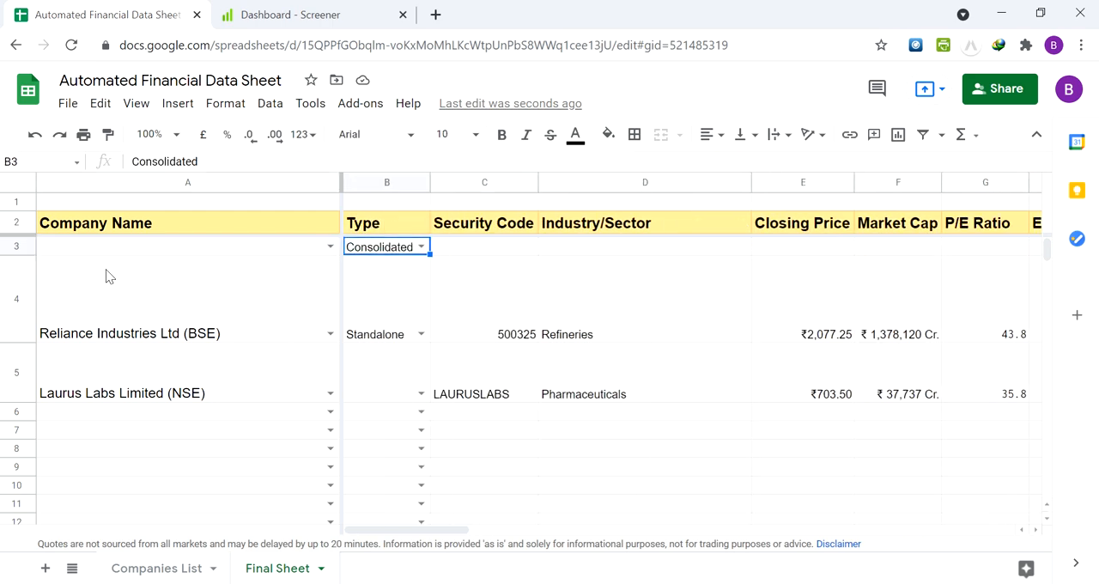
{"action": "key", "text": "Left"}
{"action": "key", "text": "Right"}
{"action": "key", "text": "Right"}
{"action": "key", "text": "Right"}
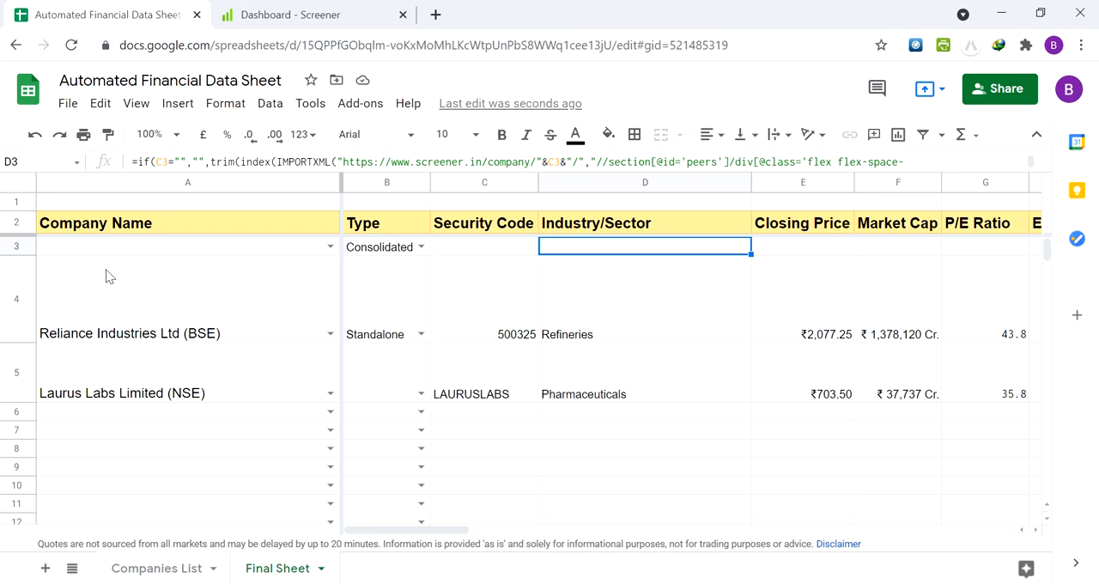
{"action": "key", "text": "Left"}
{"action": "key", "text": "Left"}
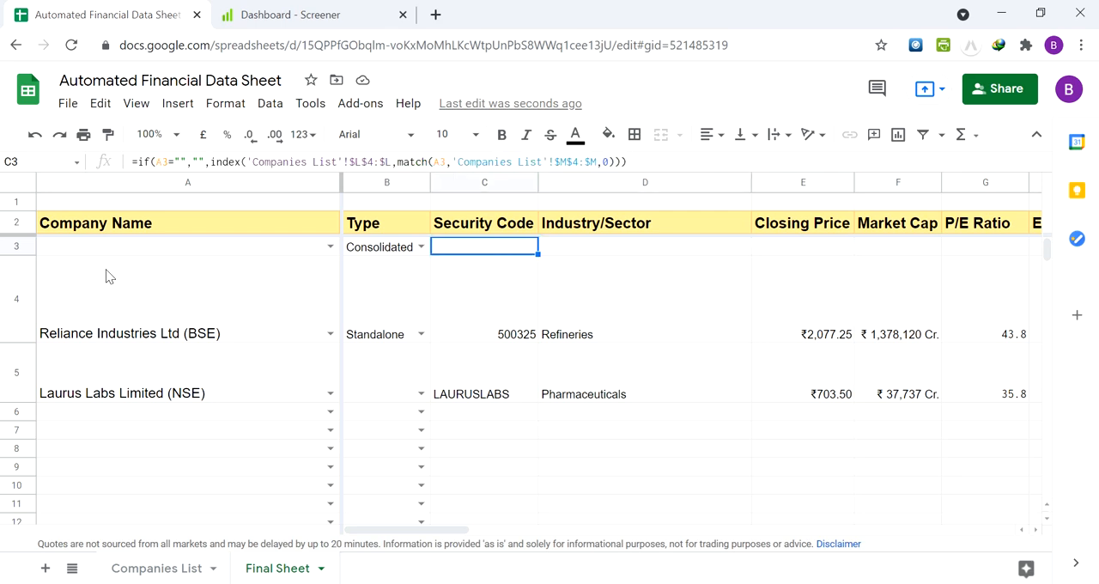
{"action": "key", "text": "Left"}
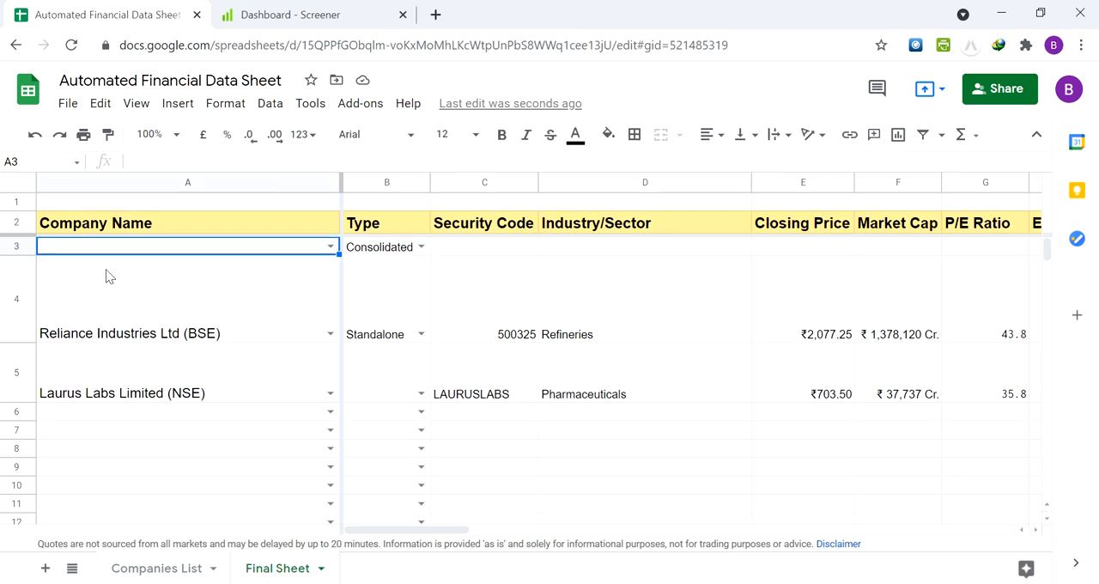
Clear the Type in B3 and choose Alkyl Amines Chemicals Ltd., (BSE) as the company in A3
{"action": "key", "text": "Right"}
{"action": "key", "text": "Delete"}
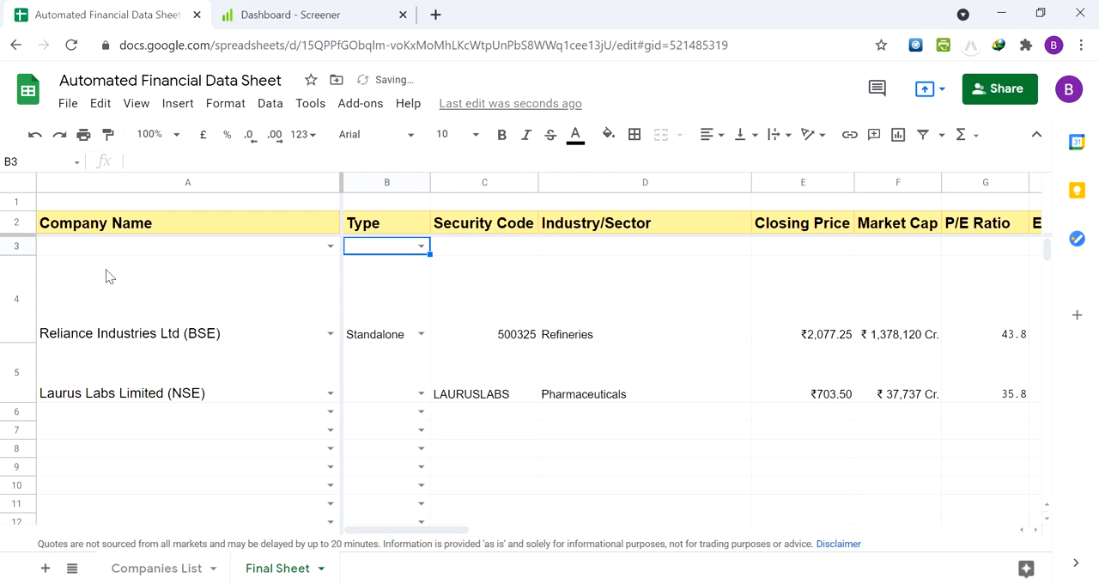
{"action": "key", "text": "Left"}
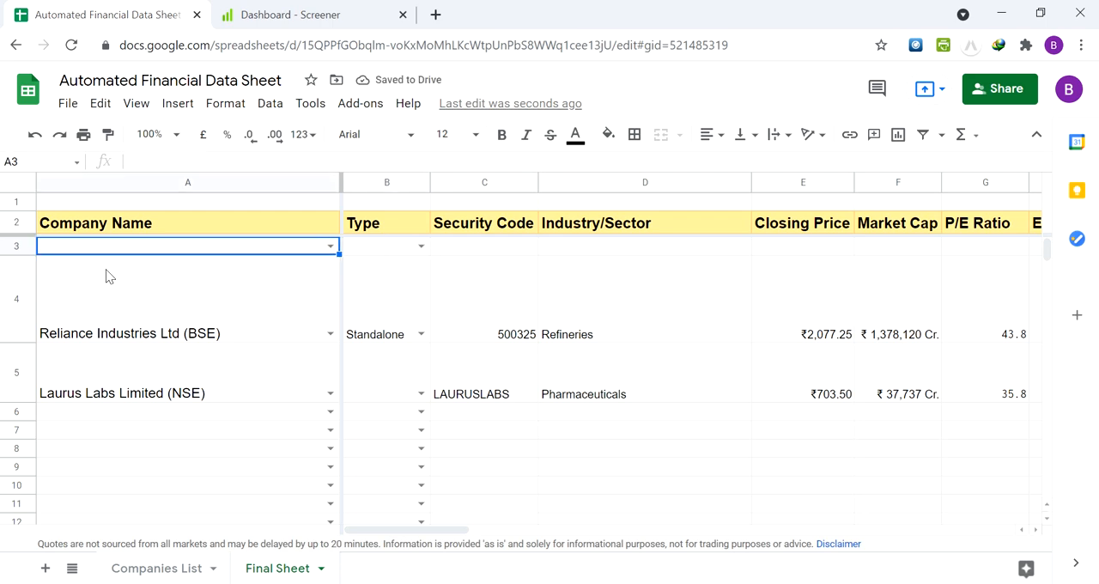
{"action": "type", "text": "alkyl"}
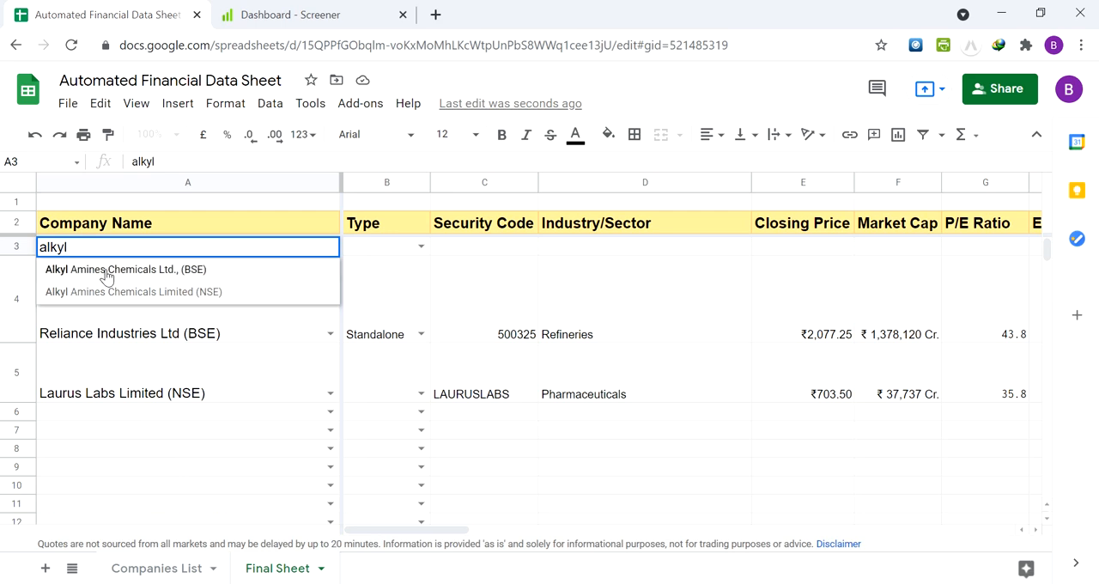
{"action": "key", "text": "Down"}
{"action": "key", "text": "Up"}
{"action": "left_click", "coordinate": [107, 271]}
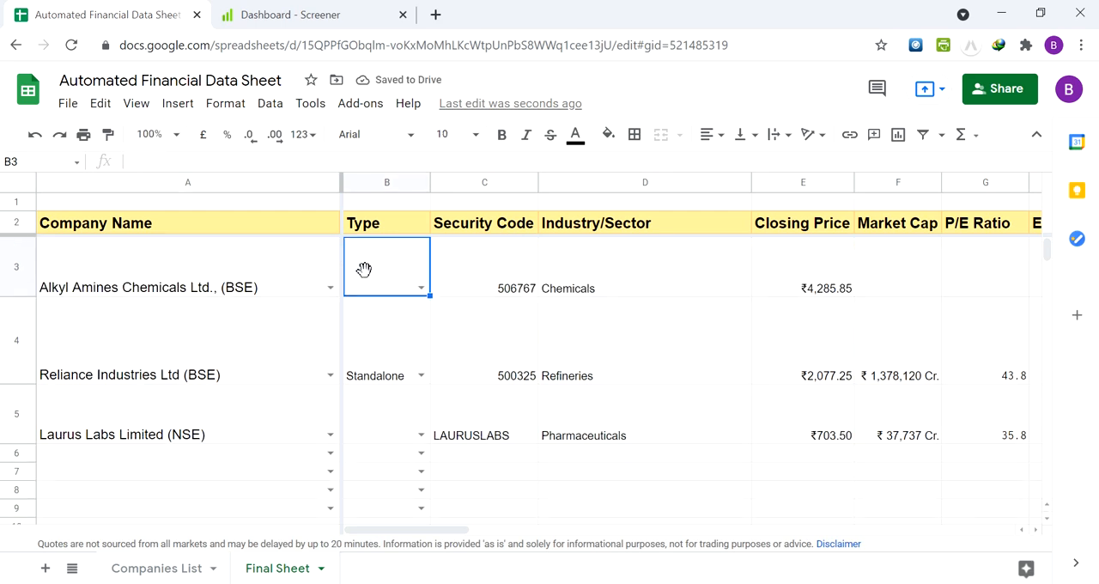
Review the data fetched for Alkyl Amines in row 3, through EPS, 5 Yr Sales CAGR, Company Website and About Company
{"action": "left_click", "coordinate": [225, 275]}
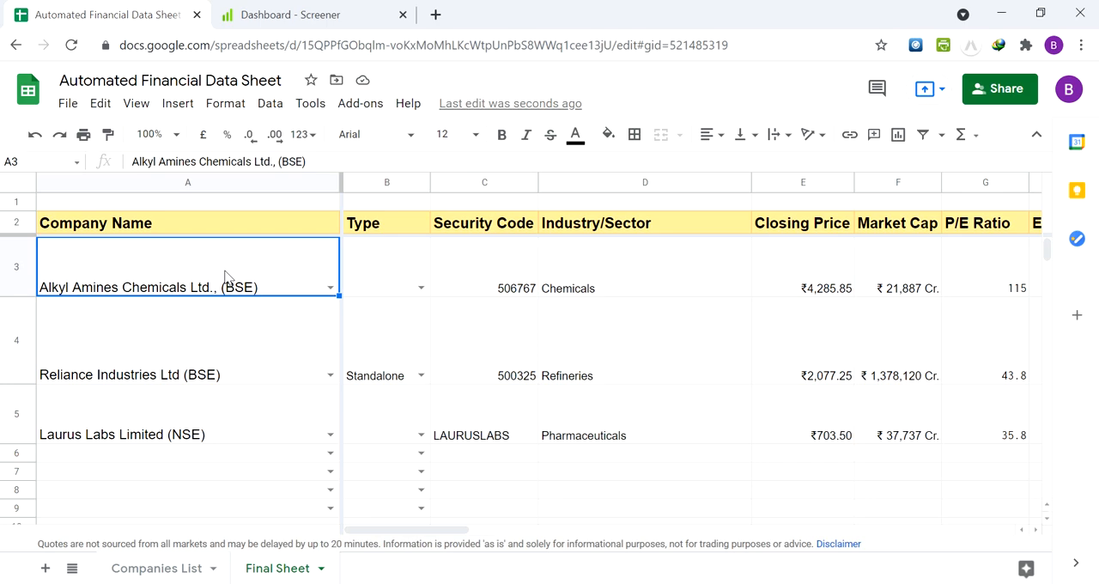
{"action": "key", "text": "Right"}
{"action": "key", "text": "Right"}
{"action": "key", "text": "Right"}
{"action": "key", "text": "Right"}
{"action": "key", "text": "Right"}
{"action": "key", "text": "Right"}
{"action": "key", "text": "Right"}
{"action": "key", "text": "Right"}
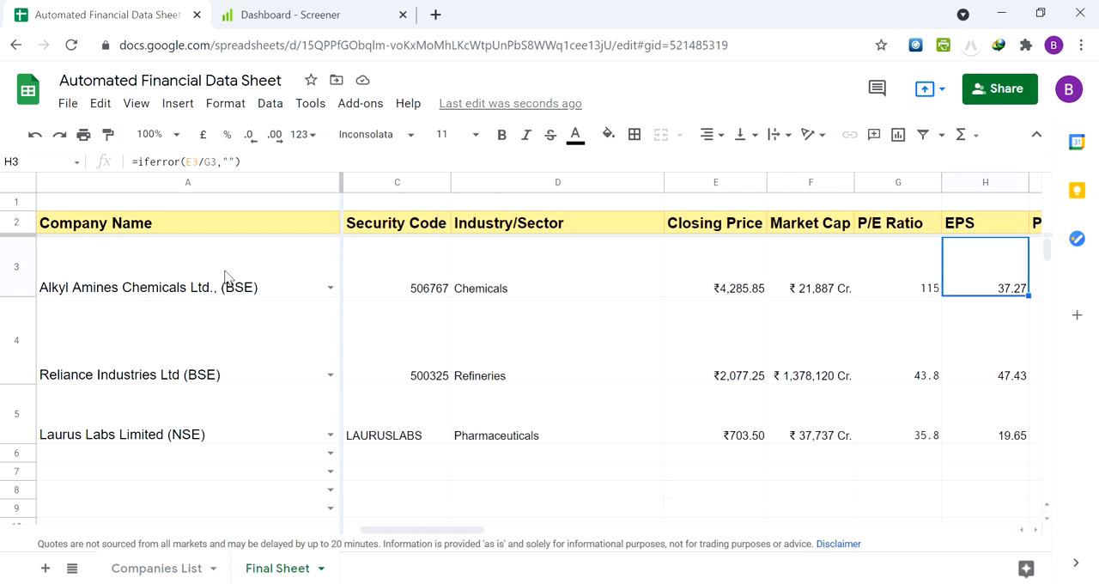
{"action": "key", "text": "Right"}
{"action": "key", "text": "Right"}
{"action": "key", "text": "Right"}
{"action": "key", "text": "Right"}
{"action": "key", "text": "Right"}
{"action": "key", "text": "Right"}
{"action": "key", "text": "Right"}
{"action": "key", "text": "Right"}
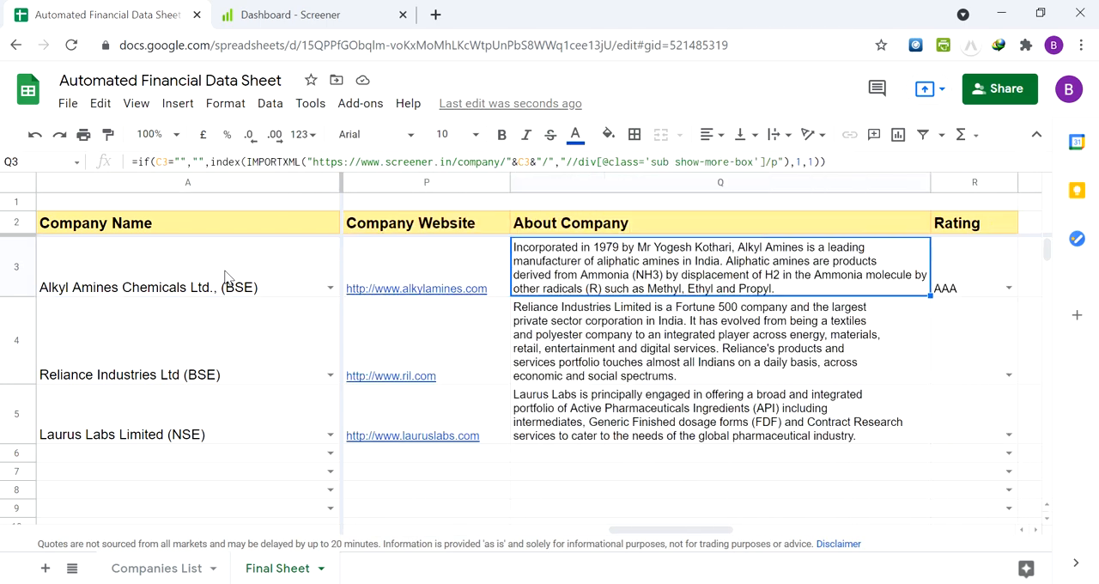
{"action": "key", "text": "Left"}
{"action": "key", "text": "Left"}
{"action": "key", "text": "Right"}
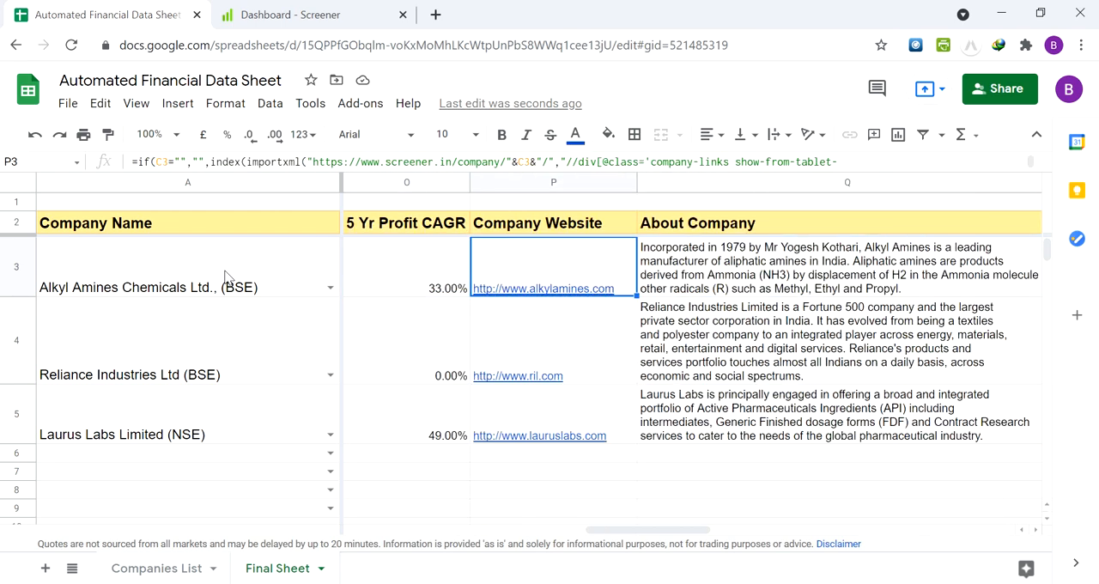
{"action": "key", "text": "Right"}
{"action": "key", "text": "Right"}
{"action": "key", "text": "Left"}
{"action": "key", "text": "Left"}
{"action": "key", "text": "Left"}
{"action": "key", "text": "Left"}
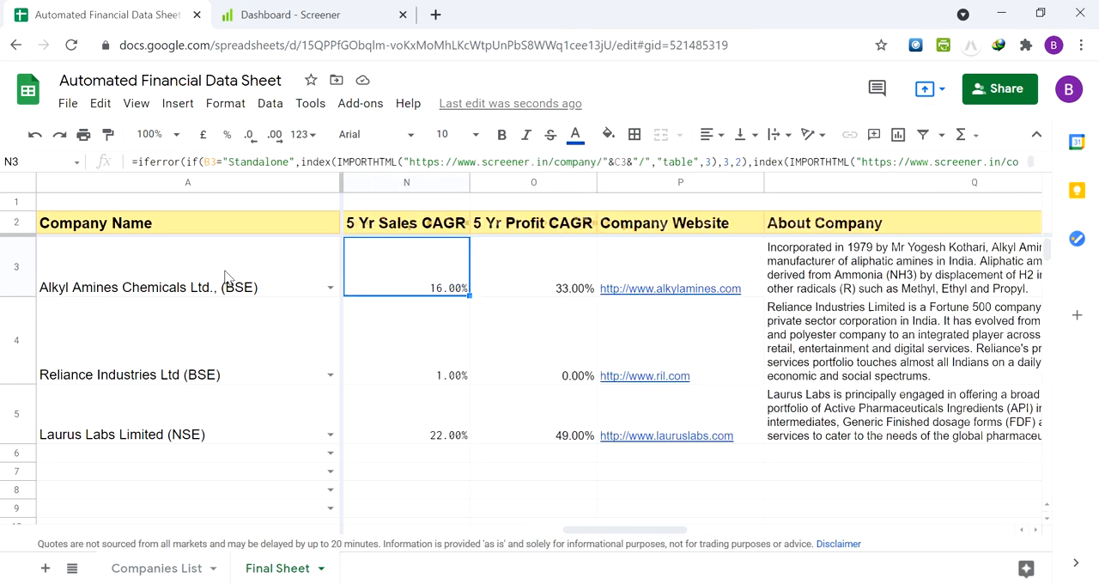
Check the About Company and Rating cells of row 3 and return to the company name in A3
{"action": "key", "text": "Right"}
{"action": "key", "text": "Right"}
{"action": "key", "text": "Right"}
{"action": "key", "text": "Right"}
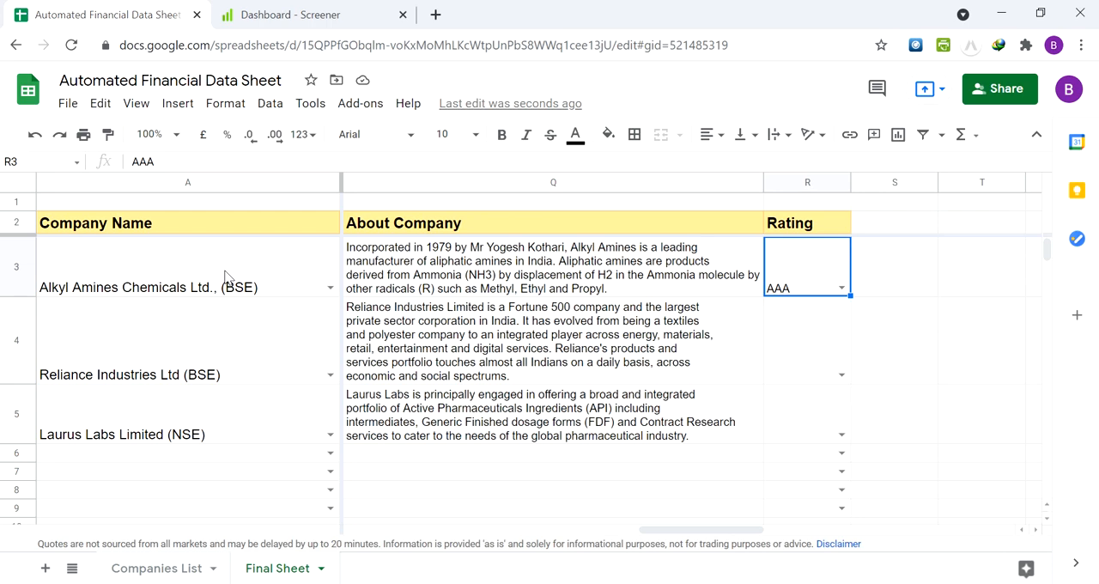
{"action": "key", "text": "Left"}
{"action": "key", "text": "Left"}
{"action": "key", "text": "Left"}
{"action": "key", "text": "Left"}
{"action": "key", "text": "Left"}
{"action": "key", "text": "Left"}
{"action": "key", "text": "Left"}
{"action": "key", "text": "Left"}
{"action": "key", "text": "Left"}
{"action": "key", "text": "Left"}
{"action": "key", "text": "Left"}
{"action": "key", "text": "Left"}
{"action": "key", "text": "Left"}
{"action": "key", "text": "Left"}
{"action": "key", "text": "Left"}
{"action": "key", "text": "Left"}
{"action": "key", "text": "Left"}
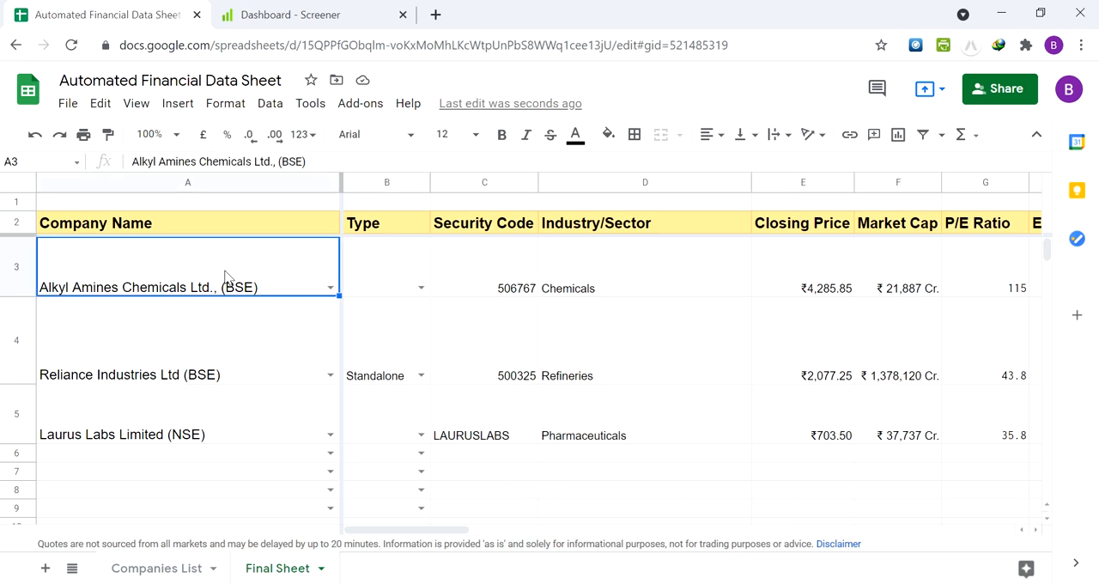
Examine the Type and Security Code cells for Alkyl Amines in row 3
{"action": "key", "text": "Right"}
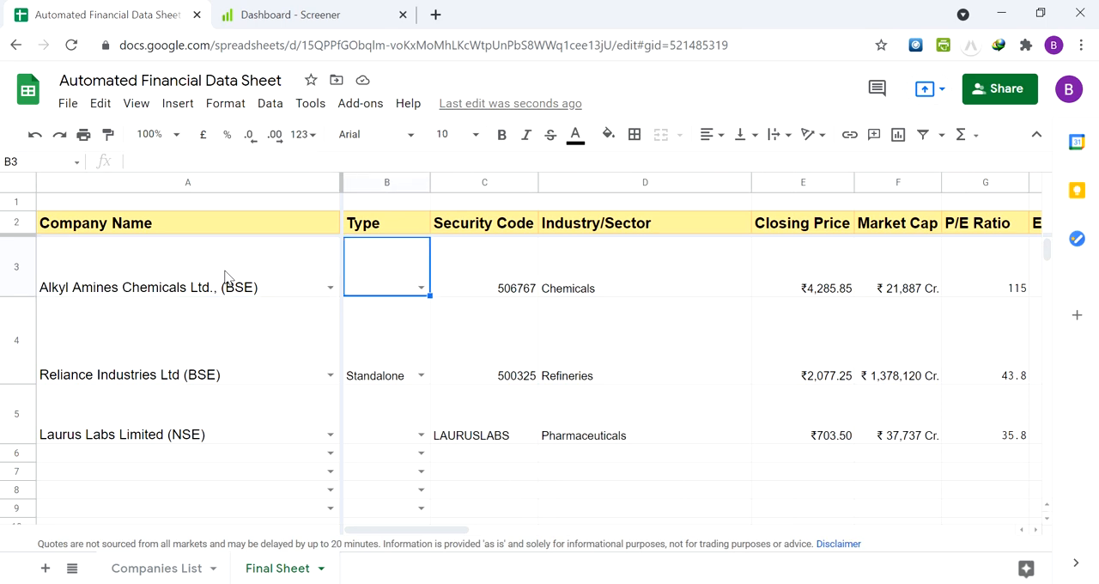
{"action": "key", "text": "Left"}
{"action": "key", "text": "Right"}
{"action": "key", "text": "Right"}
{"action": "key", "text": "Right"}
{"action": "key", "text": "Right"}
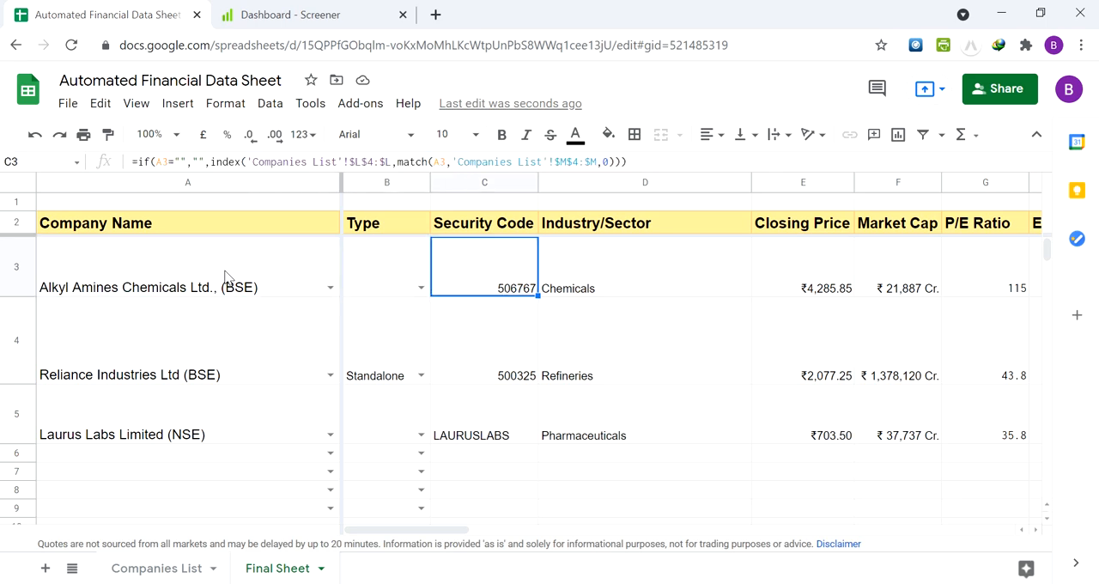
{"action": "key", "text": "Left"}
{"action": "key", "text": "Left"}
{"action": "key", "text": "Left"}
{"action": "key", "text": "Left"}
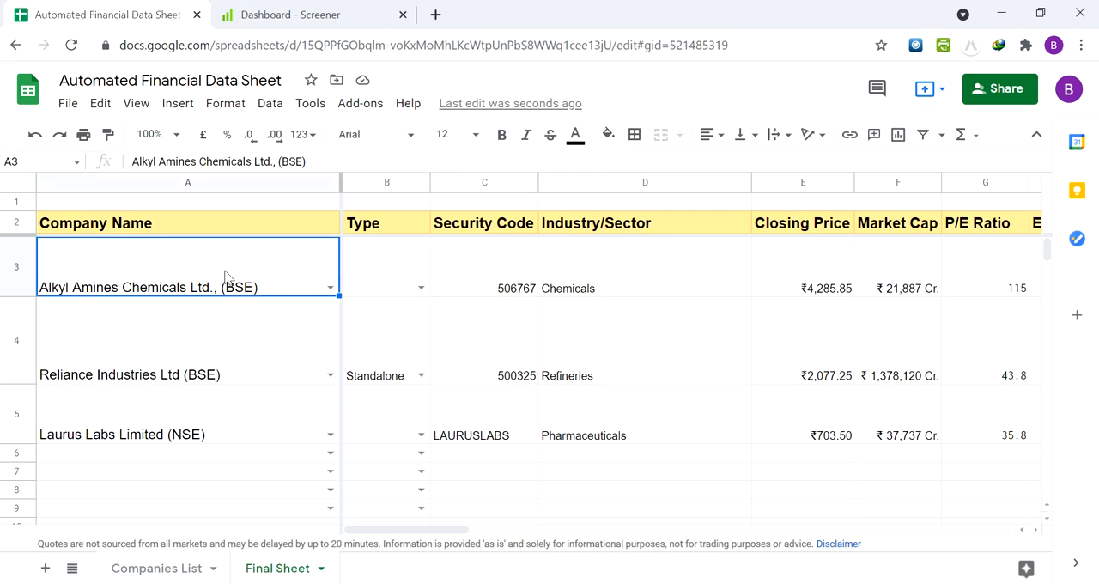
Examine the Type, Security Code and Industry/Sector cells of the Reliance Industries row and return to A3
{"action": "key", "text": "Down"}
{"action": "key", "text": "Right"}
{"action": "key", "text": "Right"}
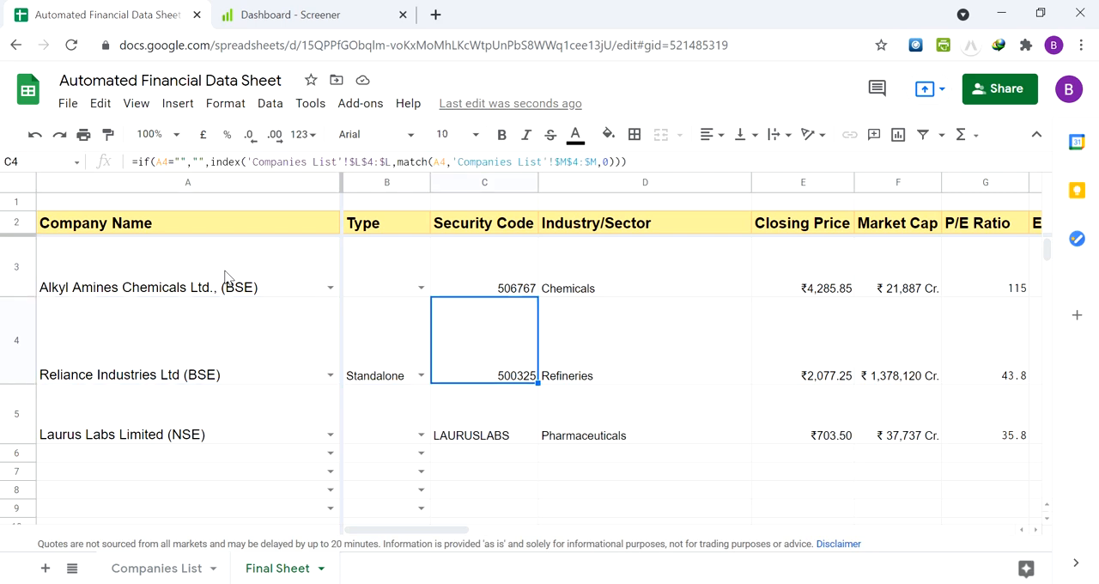
{"action": "key", "text": "Right"}
{"action": "key", "text": "Left"}
{"action": "key", "text": "Left"}
{"action": "key", "text": "Left"}
{"action": "key", "text": "Up"}
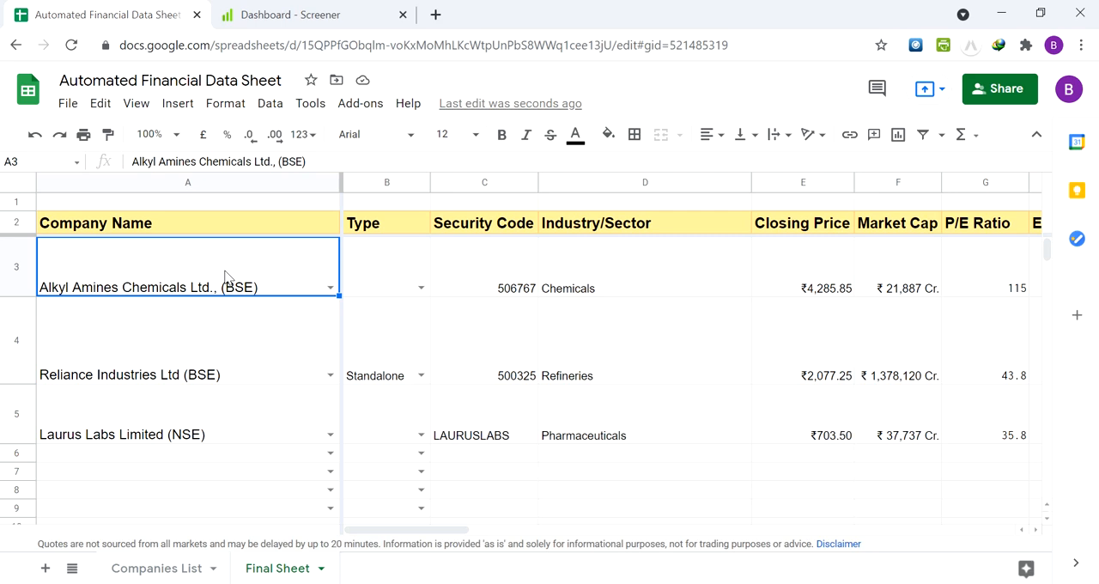
Go through the Company Name column down to its end around row 999
{"action": "key", "text": "Down"}
{"action": "key", "text": "Down"}
{"action": "key", "text": "Down"}
{"action": "key", "text": "Up"}
{"action": "key", "text": "Up"}
{"action": "key", "text": "Up"}
{"action": "key", "text": "Up"}
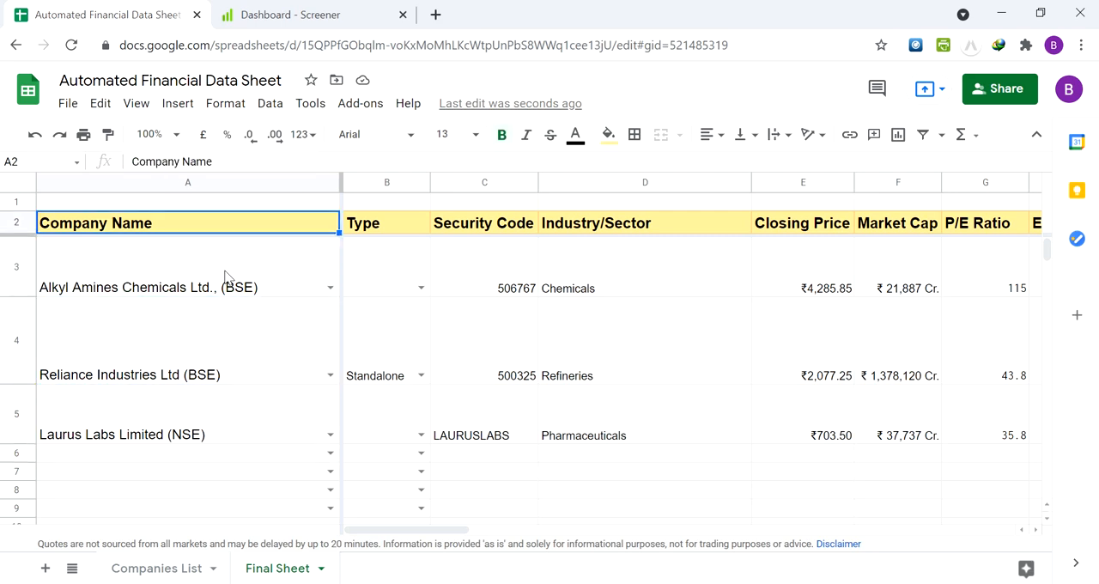
{"action": "key", "text": "Down"}
{"action": "key", "text": "Down"}
{"action": "key", "text": "Down"}
{"action": "key", "text": "Down"}
{"action": "key", "text": "ctrl+Down"}
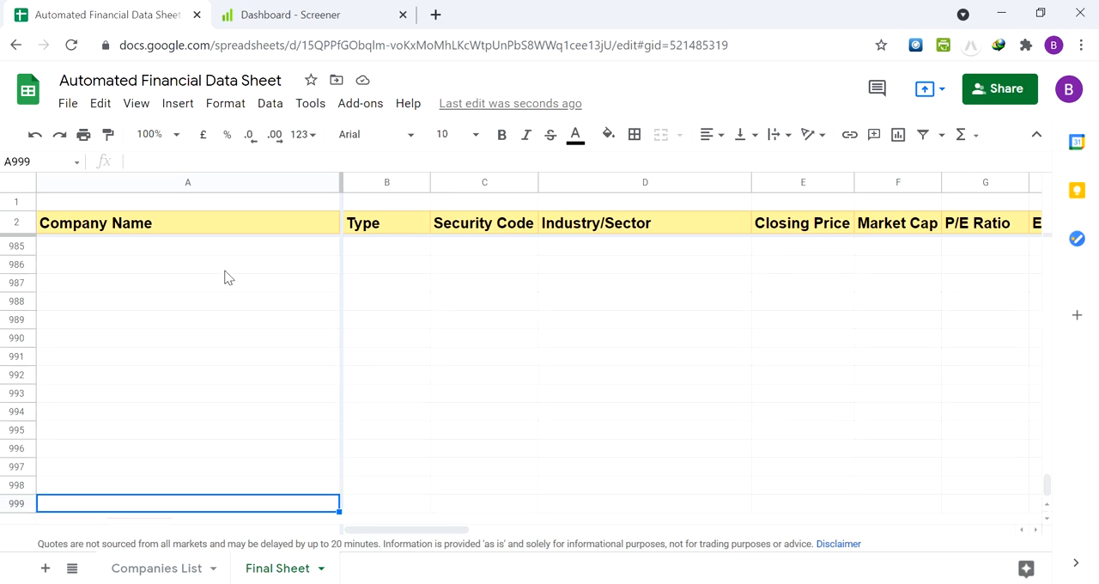
{"action": "key", "text": "Up"}
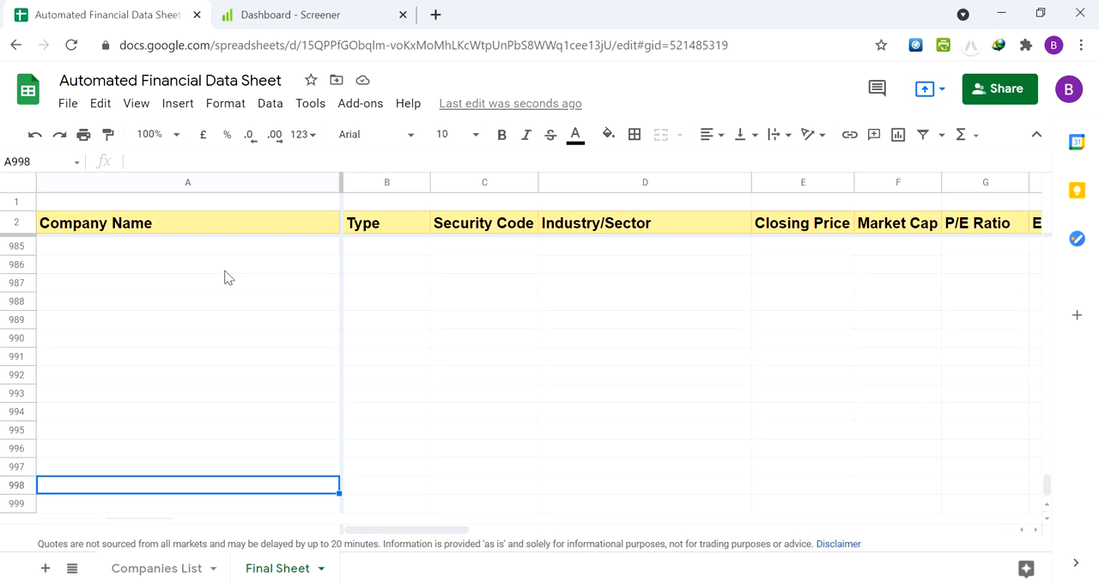
Jump to cell A98 and check the company dropdown rows around it
{"action": "left_click", "coordinate": [41, 160]}
{"action": "left_click", "coordinate": [41, 161]}
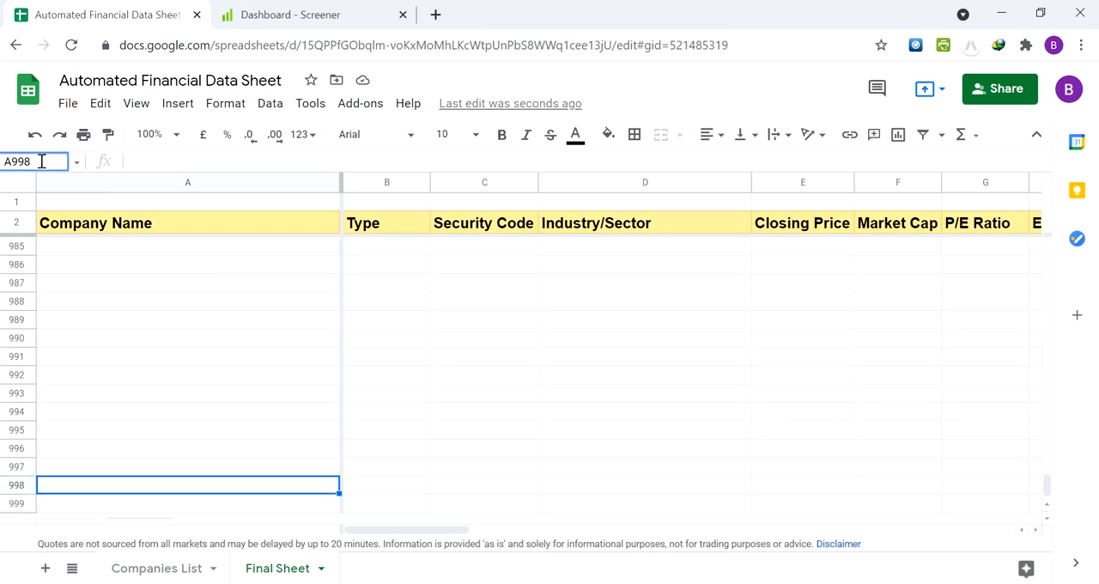
{"action": "key", "text": "BackSpace"}
{"action": "key", "text": "BackSpace"}
{"action": "key", "text": "BackSpace"}
{"action": "type", "text": "98"}
{"action": "key", "text": "Return"}
{"action": "key", "text": "Up"}
{"action": "key", "text": "Up"}
{"action": "key", "text": "Up"}
{"action": "key", "text": "Up"}
{"action": "key", "text": "Up"}
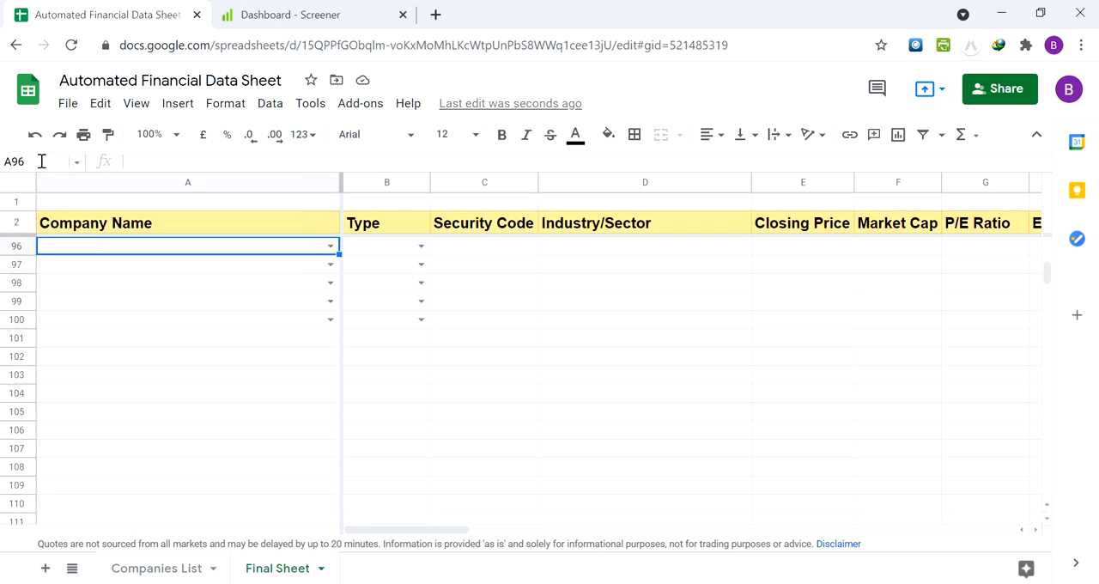
Choose TCI Express Limited (NSE) as the company in A100, the last row with a company dropdown
{"action": "key", "text": "Down"}
{"action": "key", "text": "Down"}
{"action": "key", "text": "Down"}
{"action": "key", "text": "Down"}
{"action": "key", "text": "Down"}
{"action": "key", "text": "Down"}
{"action": "key", "text": "Down"}
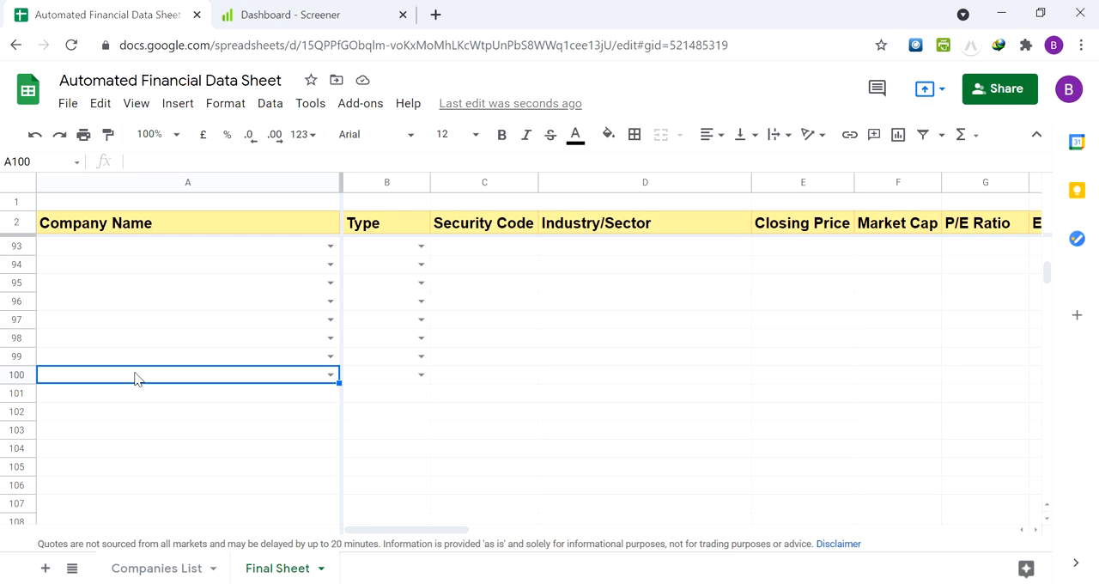
{"action": "type", "text": "tci"}
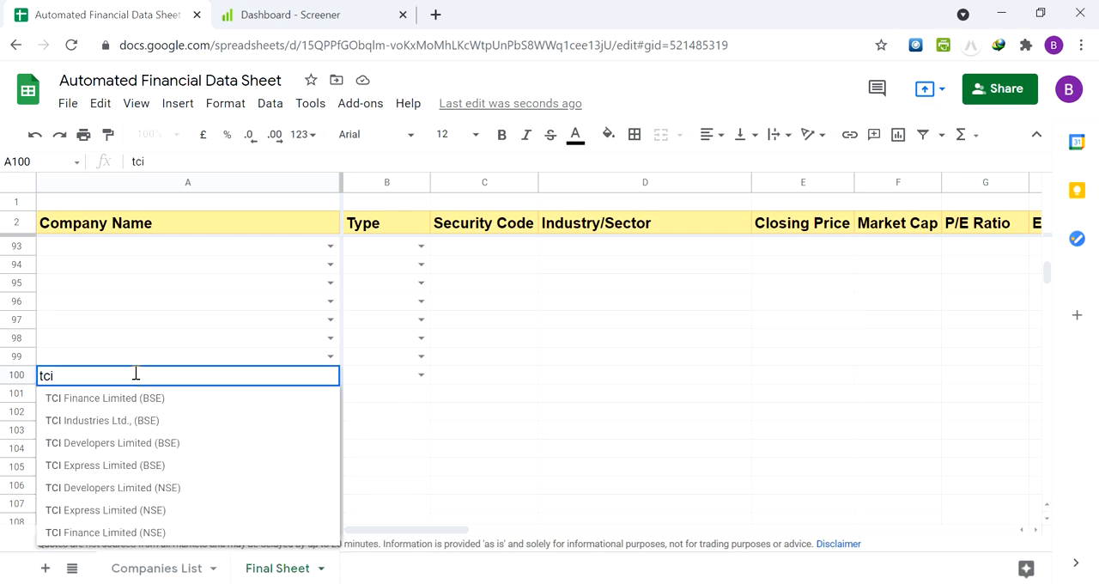
{"action": "type", "text": " expre"}
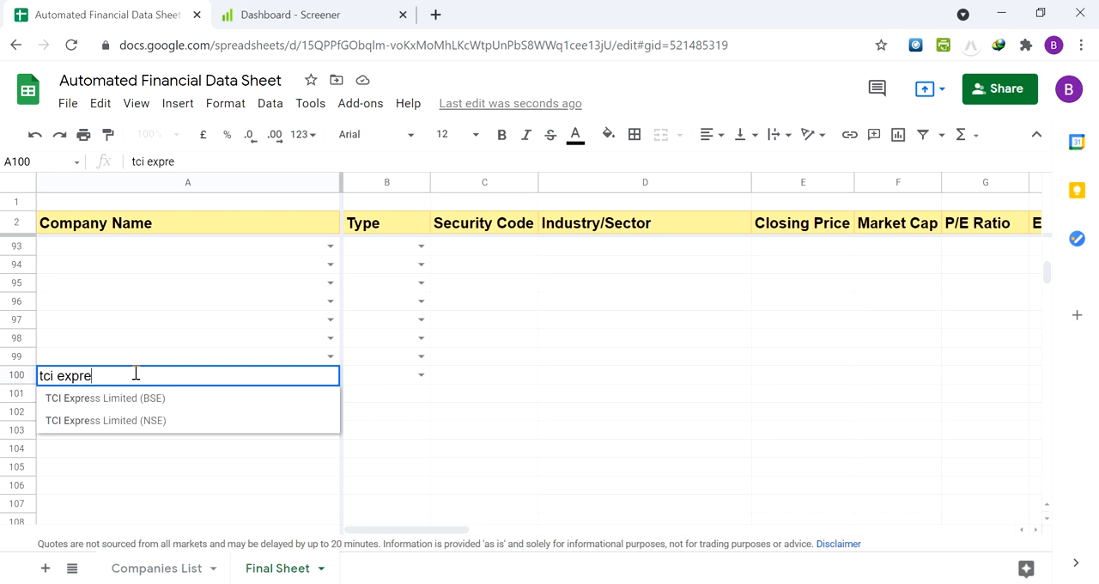
{"action": "left_click", "coordinate": [113, 420]}
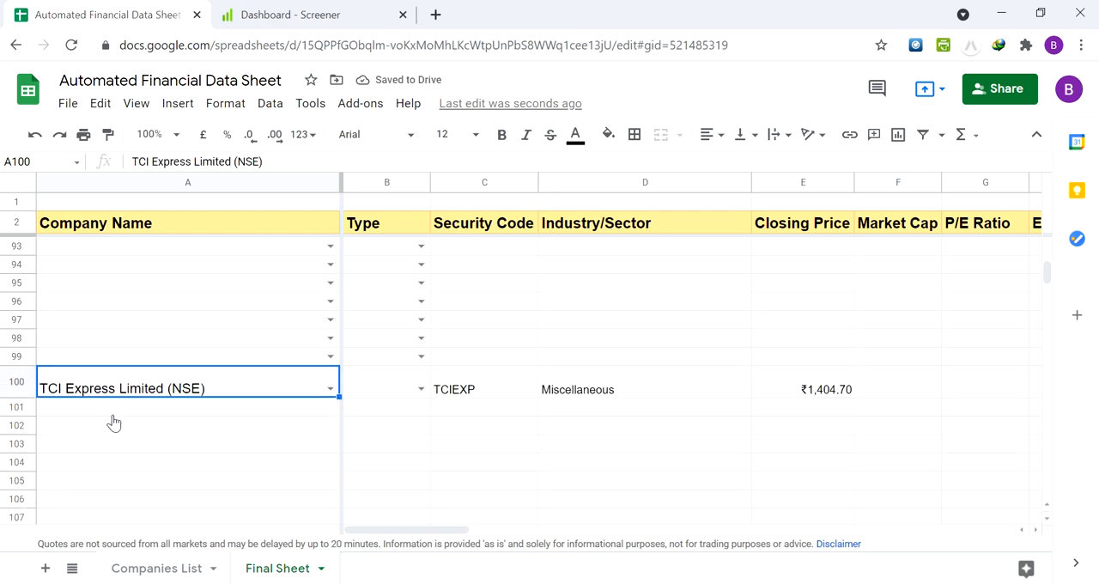
Examine the data fetched for TCI Express in row 100, from Security Code through Closing Price, Market Cap, ROE and OPM
{"action": "key", "text": "Right"}
{"action": "key", "text": "Right"}
{"action": "key", "text": "Right"}
{"action": "key", "text": "Right"}
{"action": "key", "text": "Right"}
{"action": "key", "text": "Right"}
{"action": "key", "text": "Right"}
{"action": "key", "text": "Right"}
{"action": "key", "text": "Right"}
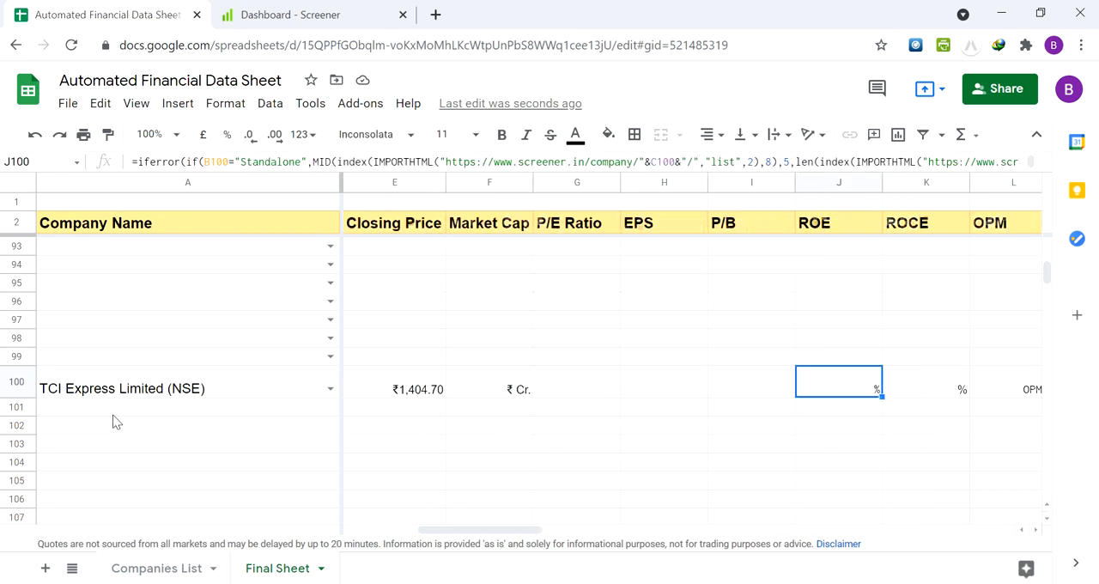
{"action": "key", "text": "Right"}
{"action": "key", "text": "Right"}
{"action": "key", "text": "Left"}
{"action": "key", "text": "Left"}
{"action": "key", "text": "Left"}
{"action": "key", "text": "Left"}
{"action": "key", "text": "Left"}
{"action": "key", "text": "Left"}
{"action": "key", "text": "Left"}
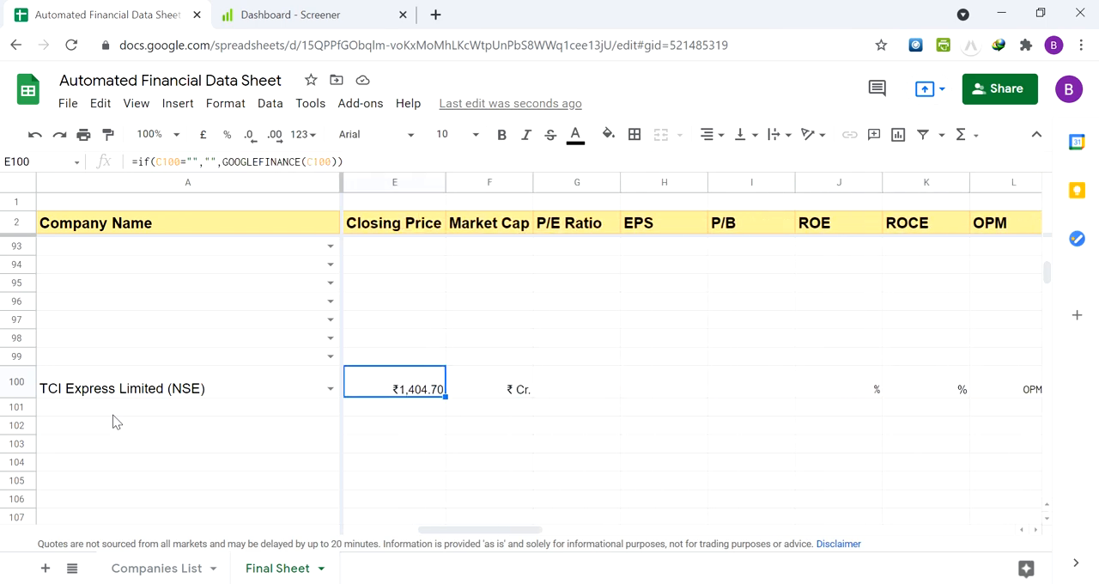
{"action": "key", "text": "Left"}
{"action": "key", "text": "Left"}
{"action": "key", "text": "Right"}
{"action": "key", "text": "Right"}
{"action": "key", "text": "Right"}
{"action": "key", "text": "Left"}
{"action": "key", "text": "Left"}
{"action": "key", "text": "Left"}
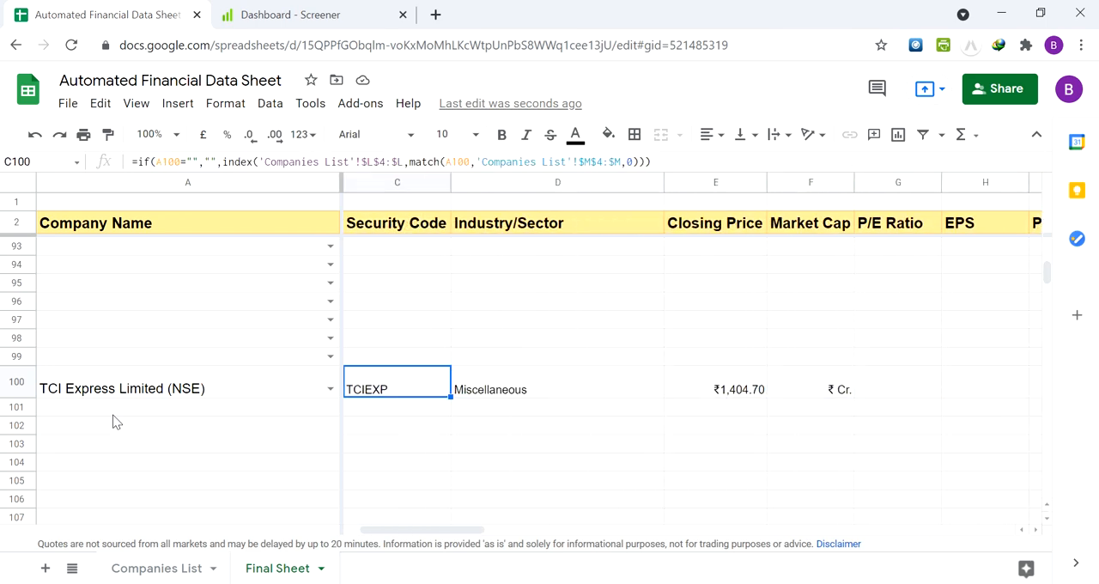
Set the Type of TCI Express in B100 to Standalone
{"action": "key", "text": "Left"}
{"action": "key", "text": "Left"}
{"action": "key", "text": "Right"}
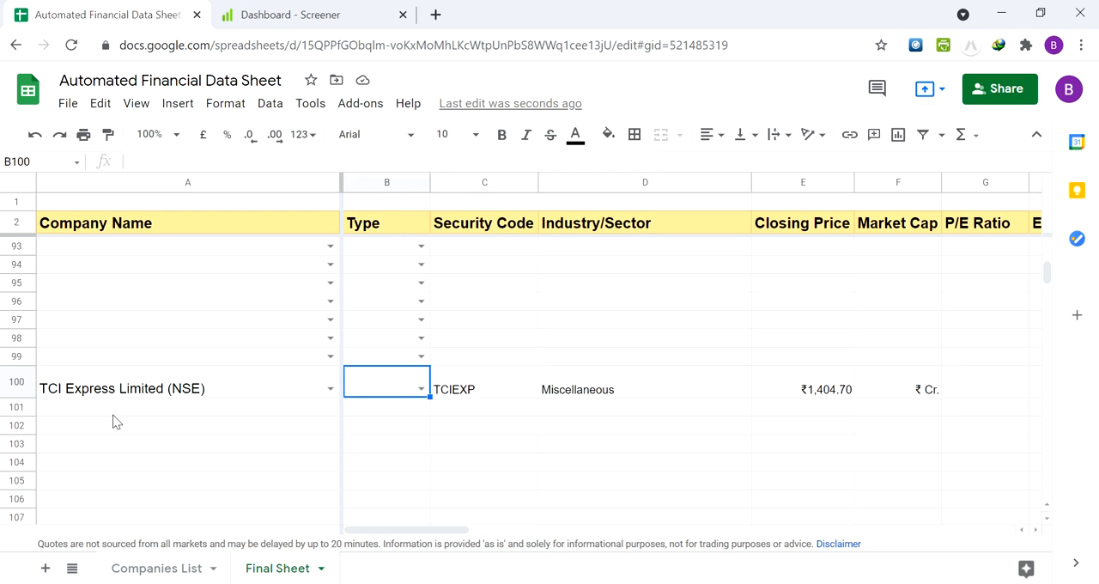
{"action": "left_click", "coordinate": [422, 389]}
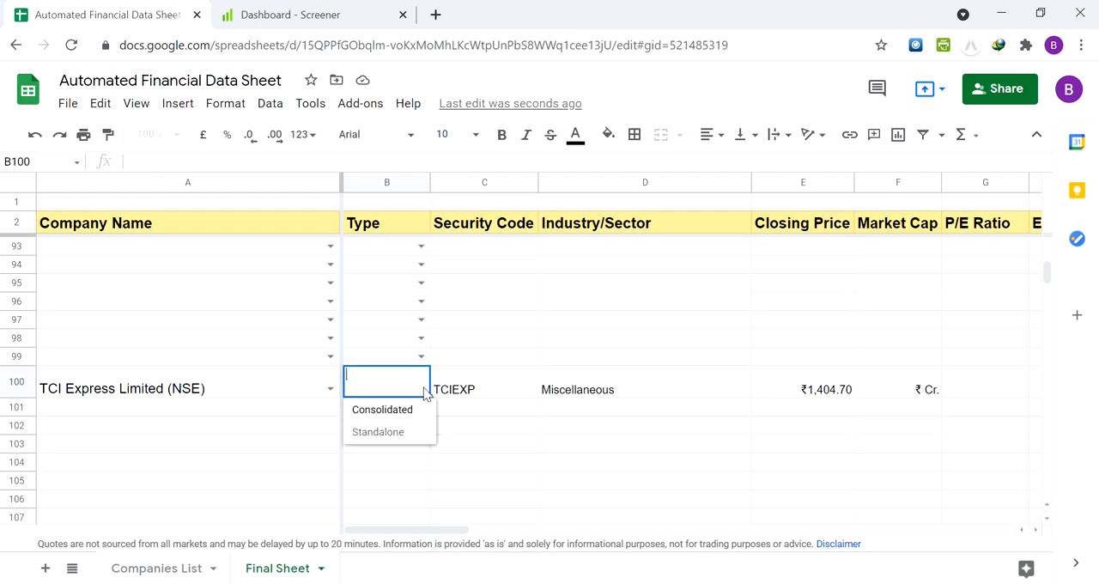
{"action": "left_click", "coordinate": [409, 432]}
Review the standalone data fetched for TCI Express in row 100, from Security Code through OPM and Debt/Equity
{"action": "key", "text": "Right"}
{"action": "key", "text": "Right"}
{"action": "key", "text": "Right"}
{"action": "key", "text": "Right"}
{"action": "key", "text": "Right"}
{"action": "key", "text": "Right"}
{"action": "key", "text": "Right"}
{"action": "key", "text": "Right"}
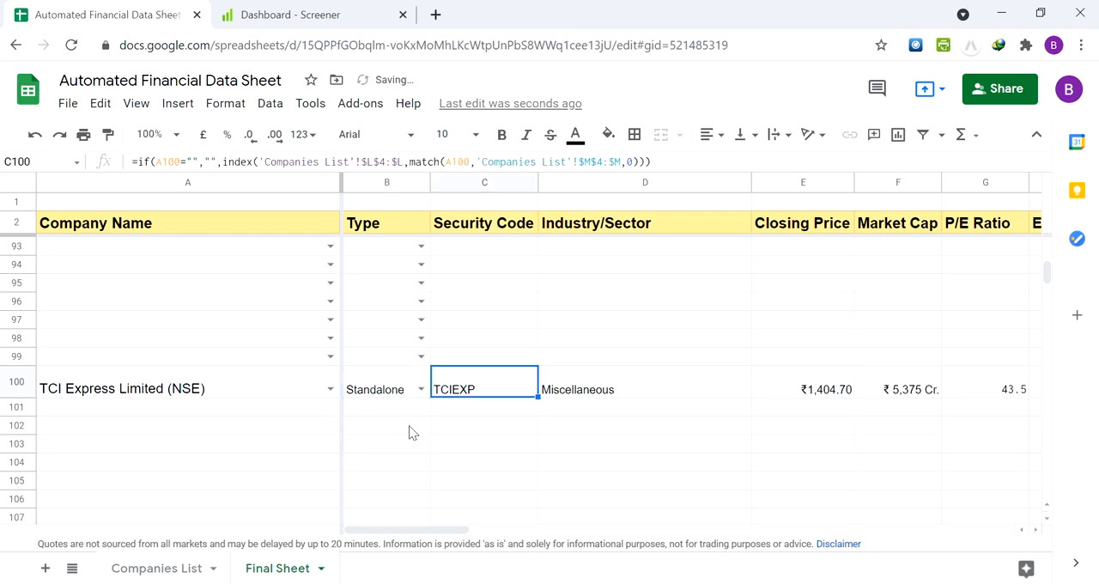
{"action": "key", "text": "Right"}
{"action": "key", "text": "Right"}
{"action": "key", "text": "Right"}
{"action": "key", "text": "Right"}
{"action": "key", "text": "Right"}
{"action": "key", "text": "Right"}
{"action": "key", "text": "Right"}
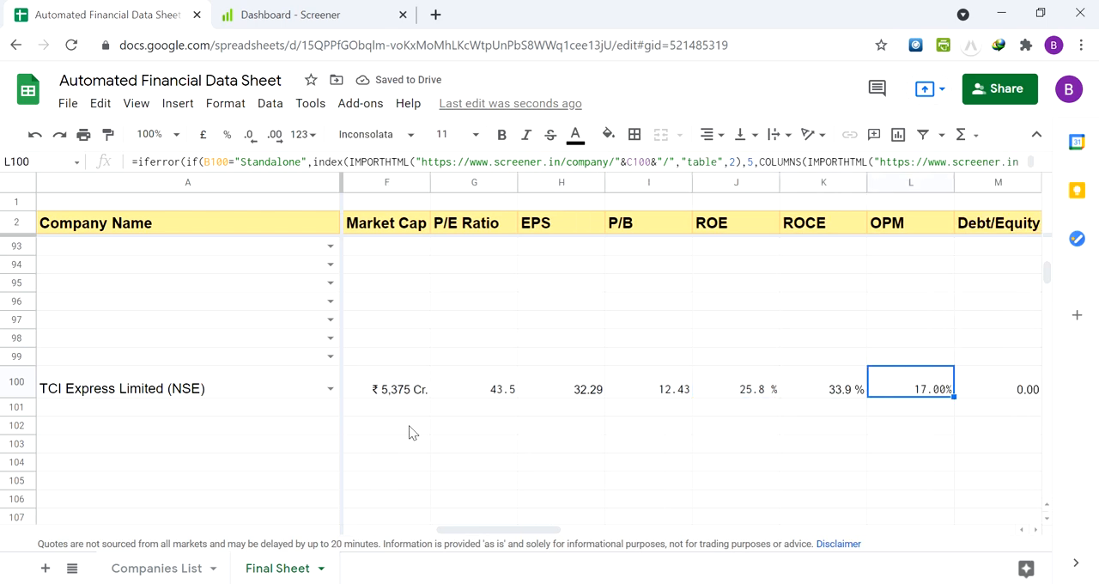
{"action": "key", "text": "Left"}
{"action": "key", "text": "Left"}
{"action": "key", "text": "Left"}
{"action": "key", "text": "Left"}
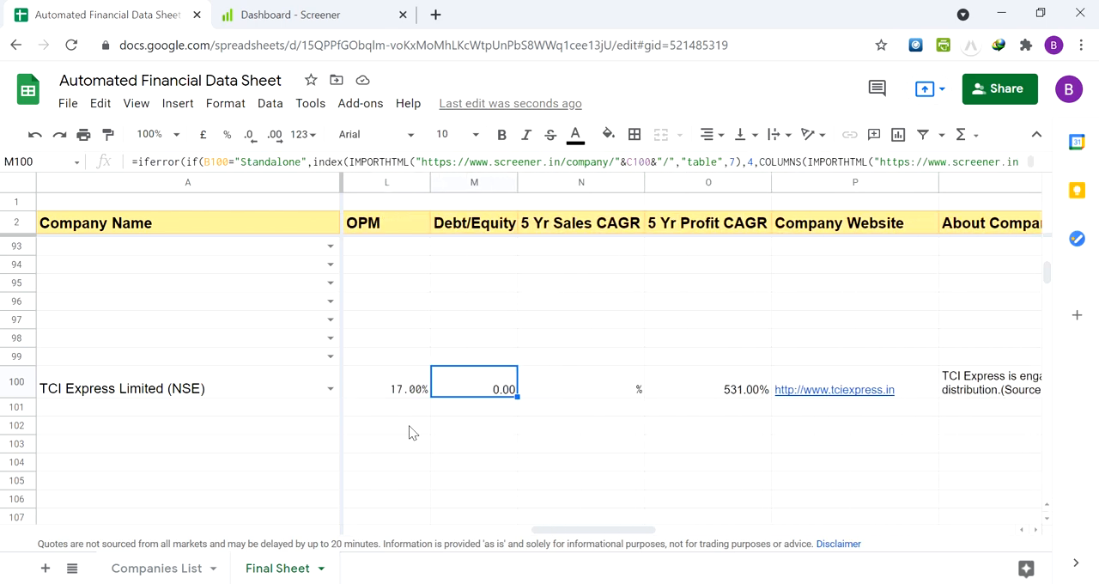
Check the 5 Yr Sales CAGR of TCI Express in cell N100
{"action": "key", "text": "Right"}
{"action": "key", "text": "Up"}
{"action": "key", "text": "Down"}
{"action": "key", "text": "Down"}
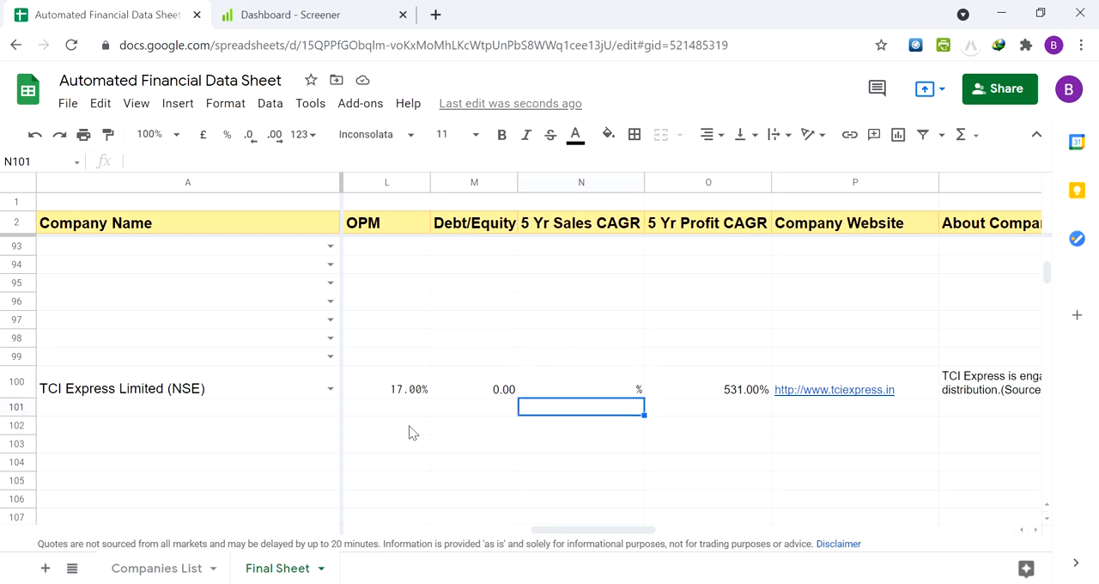
{"action": "key", "text": "Up"}
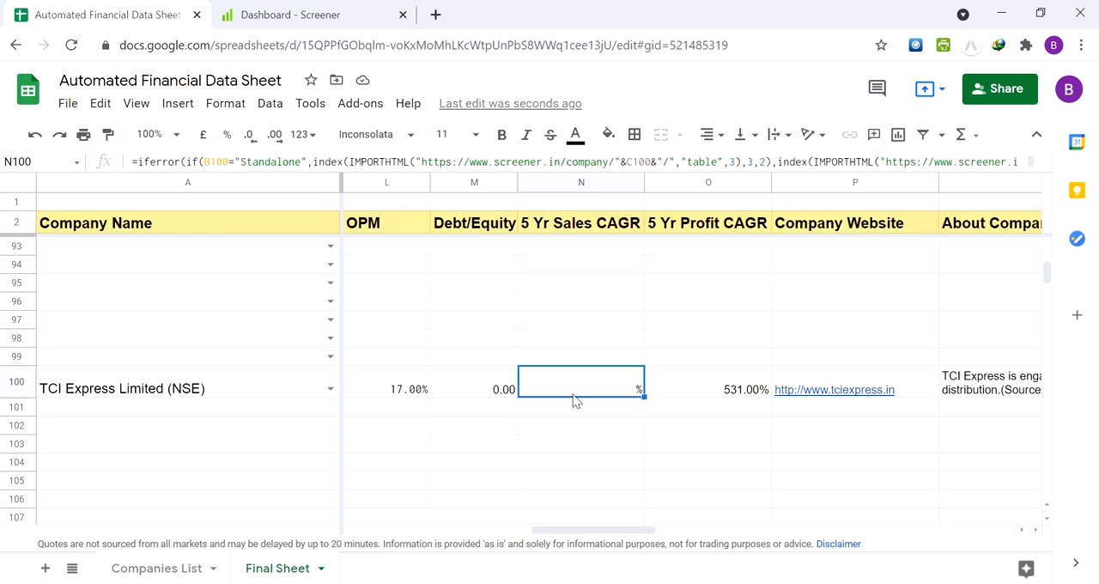
Switch to the Screener site, search for "tci" and open the TCI Express Ltd company page
{"action": "left_click", "coordinate": [371, 10]}
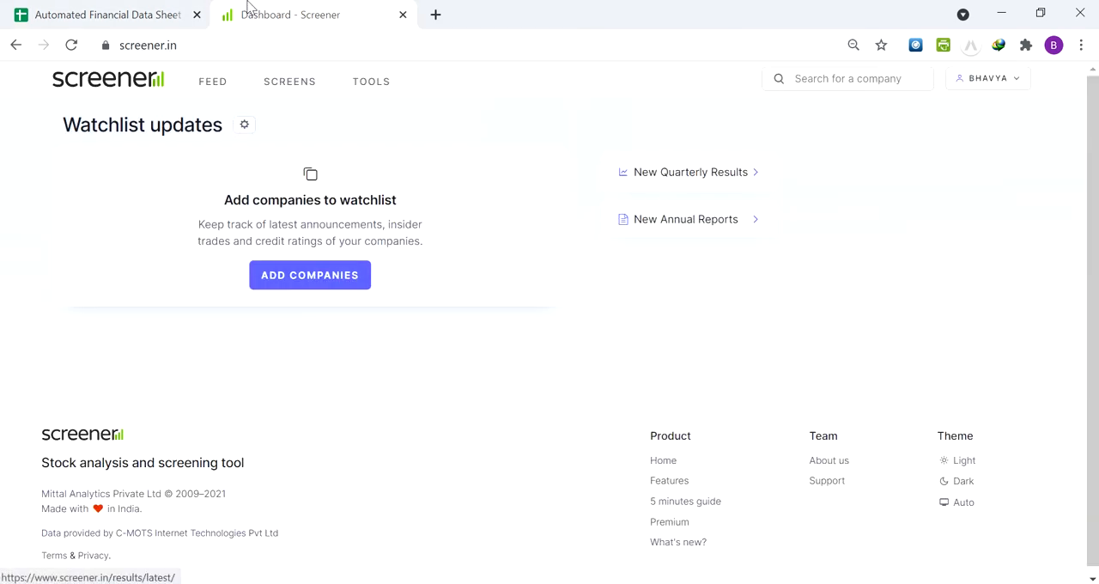
{"action": "left_click", "coordinate": [15, 15]}
{"action": "left_click", "coordinate": [249, 10]}
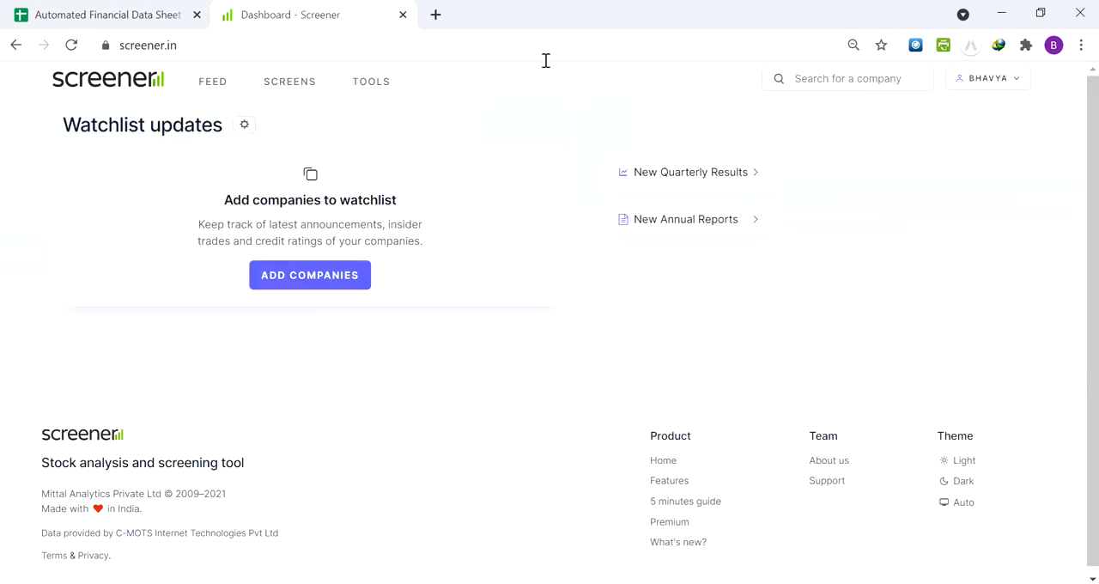
{"action": "left_click", "coordinate": [819, 78]}
{"action": "type", "text": "t"}
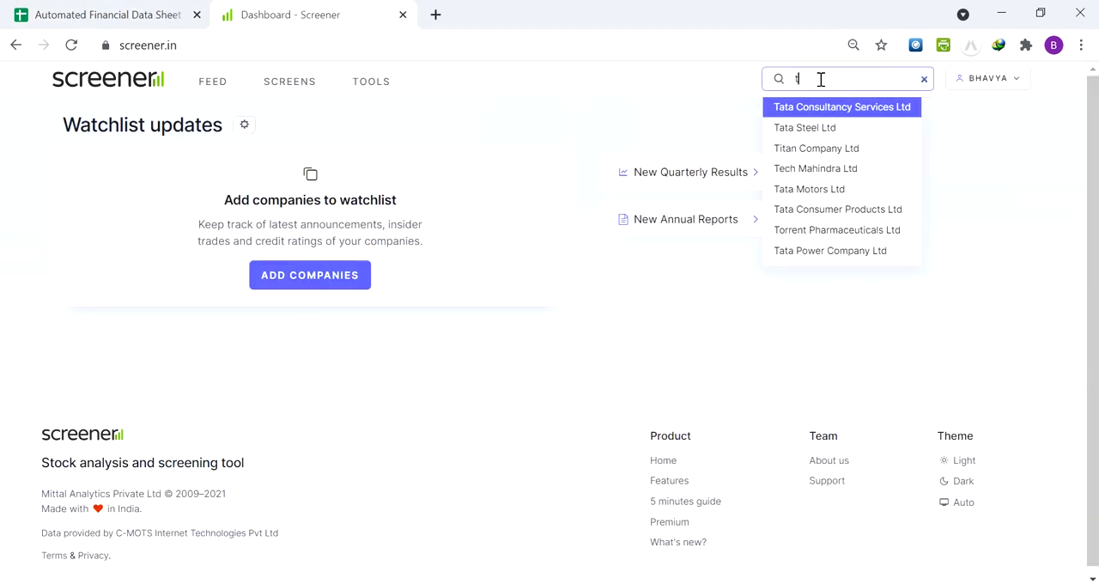
{"action": "type", "text": "ci"}
{"action": "left_click", "coordinate": [826, 108]}
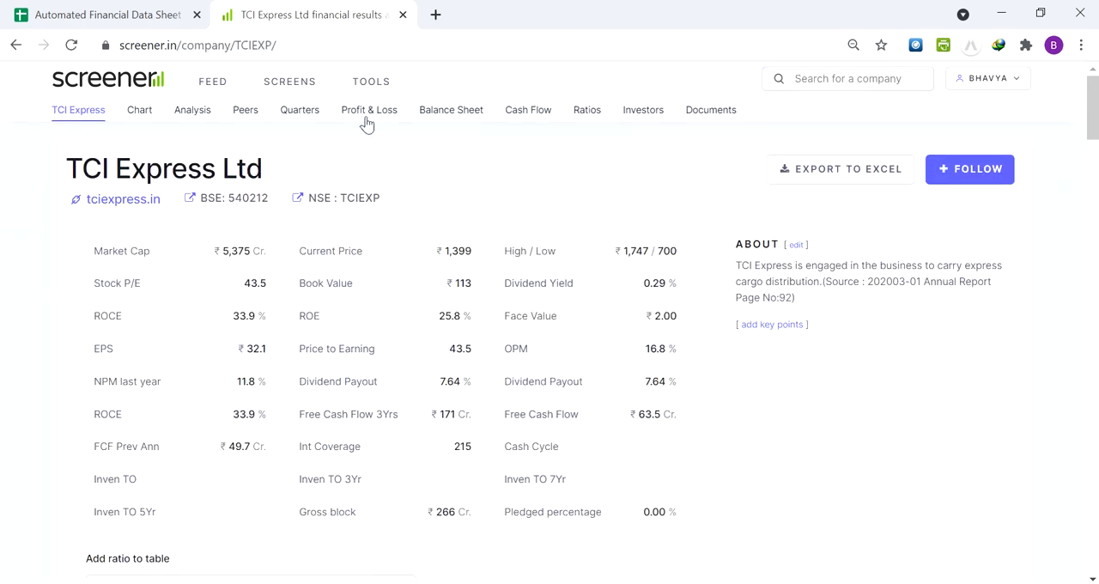
Examine the Compounded Sales Growth and Compounded Profit Growth figures in the Profit & Loss section of TCI Express
{"action": "left_click", "coordinate": [366, 125]}
{"action": "scroll", "coordinate": [367, 291], "scroll_direction": "down", "scroll_amount": 1}
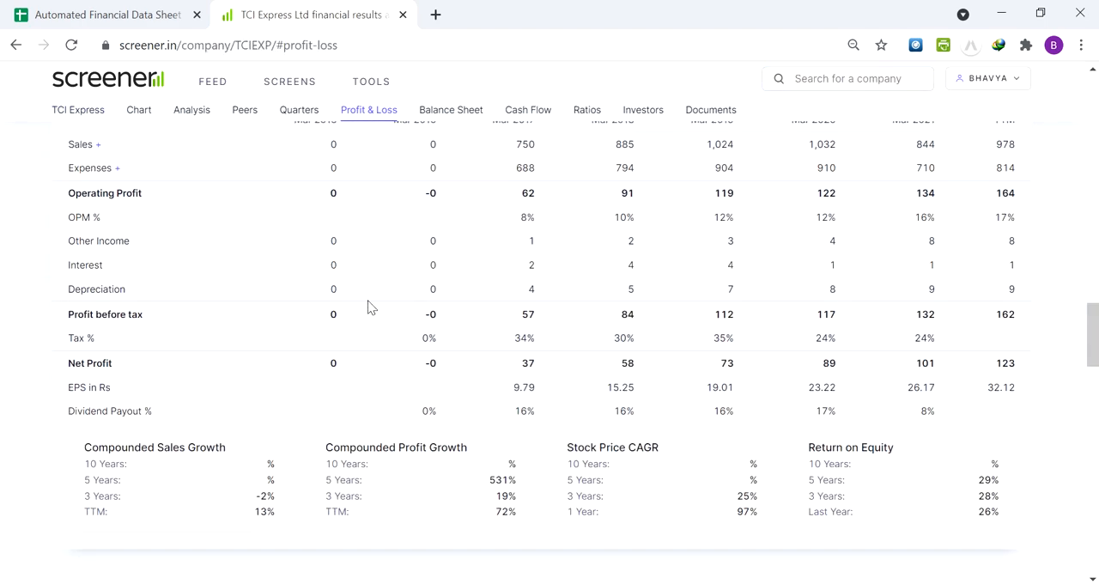
{"action": "scroll", "coordinate": [367, 308], "scroll_direction": "down", "scroll_amount": 1}
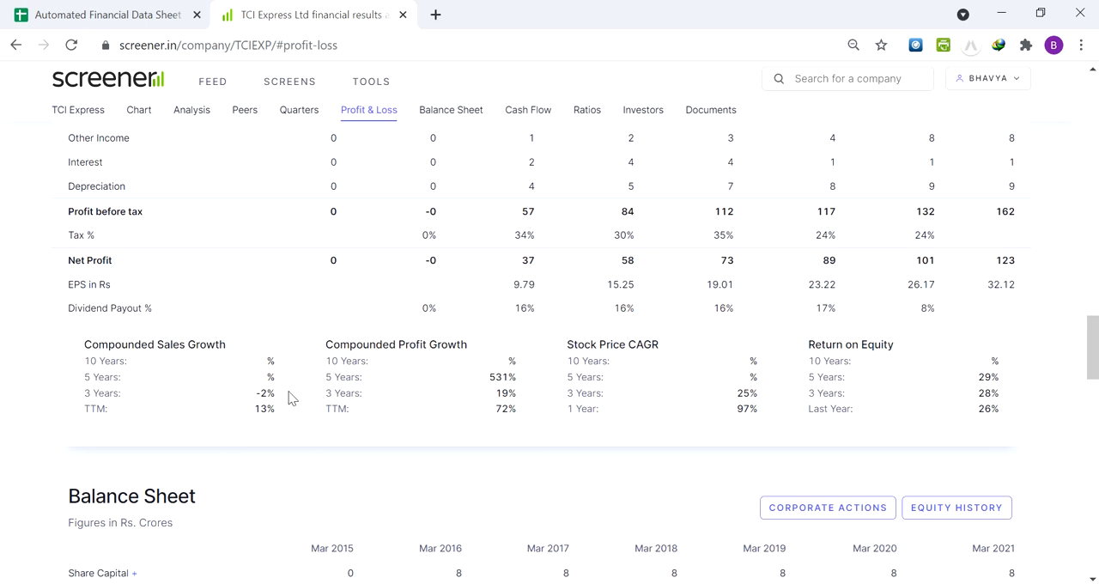
Return to the Automated Financial Data Sheet and compare TCI Express's 5 Yr Sales CAGR and 5 Yr Profit CAGR in row 100
{"action": "left_click", "coordinate": [95, 15]}
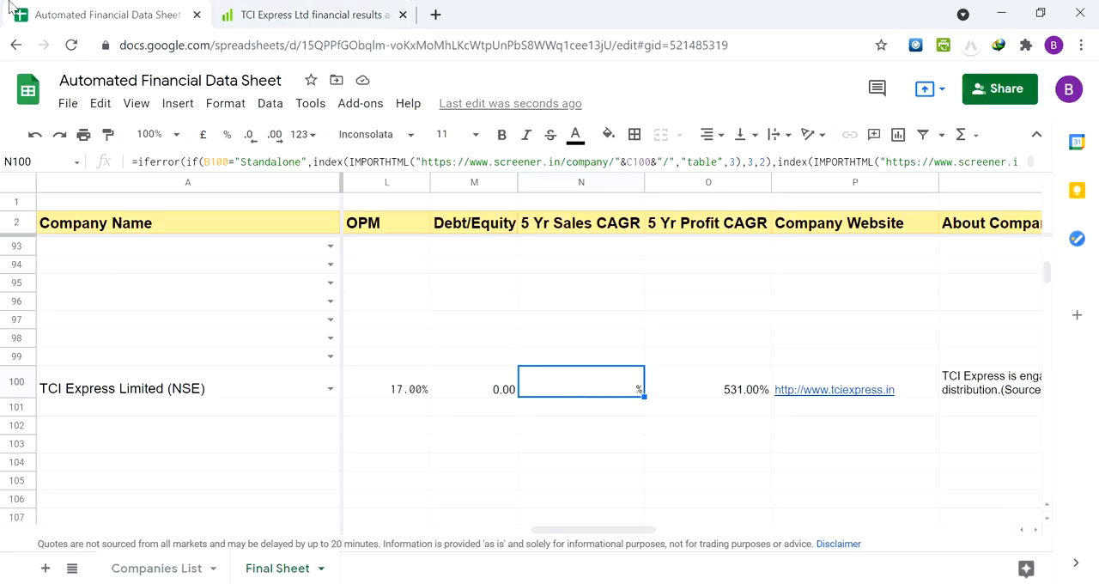
{"action": "key", "text": "Left"}
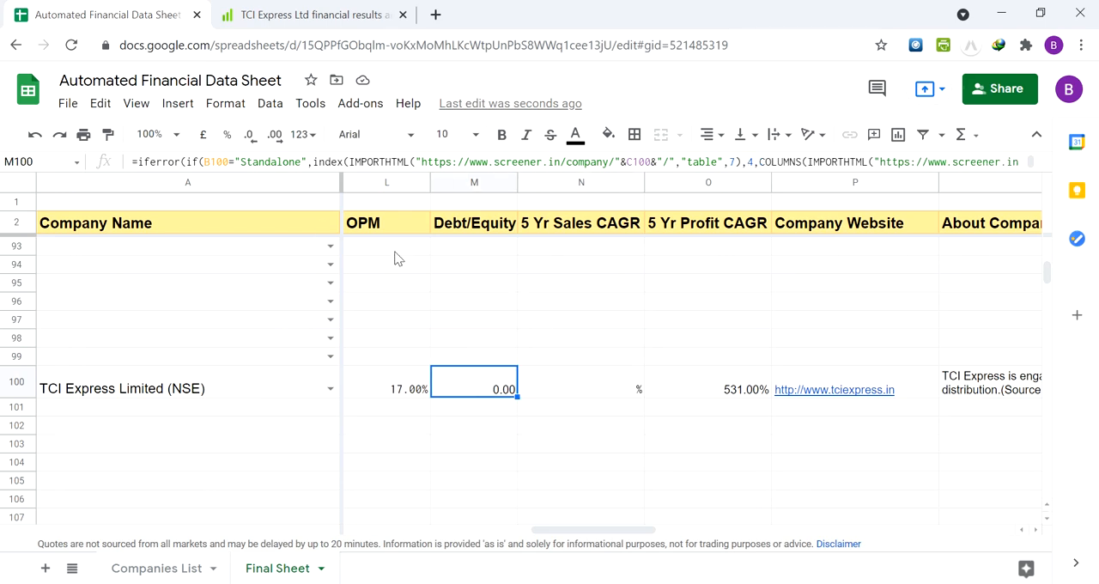
{"action": "key", "text": "Right"}
{"action": "key", "text": "Right"}
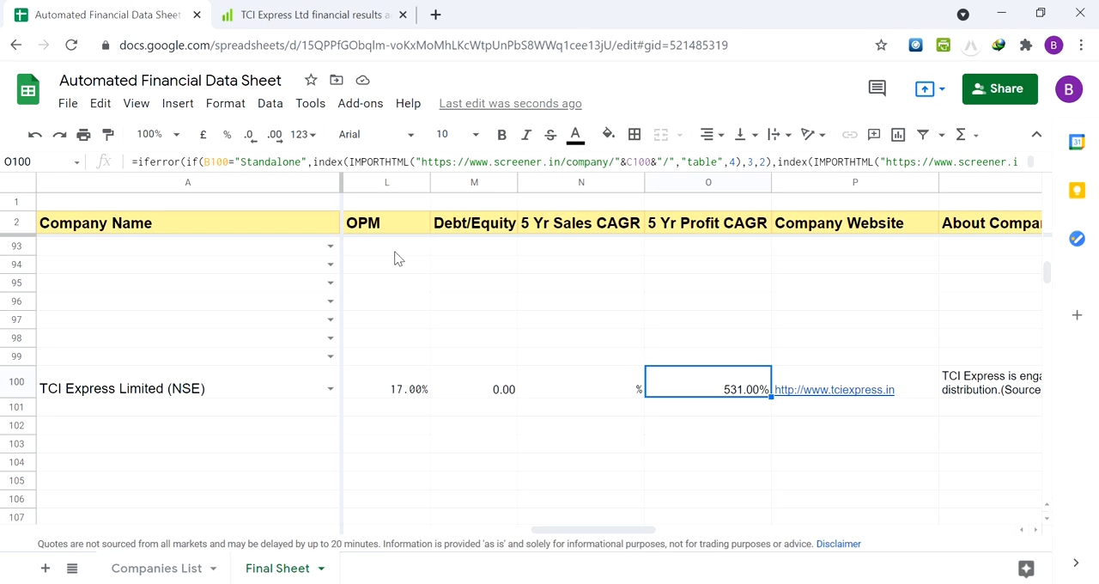
Review TCI Express's row 100 from the 5 Yr Profit CAGR back to the Company Name and Type columns
{"action": "key", "text": "Left"}
{"action": "key", "text": "Left"}
{"action": "key", "text": "Left"}
{"action": "key", "text": "Left"}
{"action": "key", "text": "Left"}
{"action": "key", "text": "Left"}
{"action": "key", "text": "Left"}
{"action": "key", "text": "Left"}
{"action": "key", "text": "Left"}
{"action": "key", "text": "Left"}
{"action": "key", "text": "Left"}
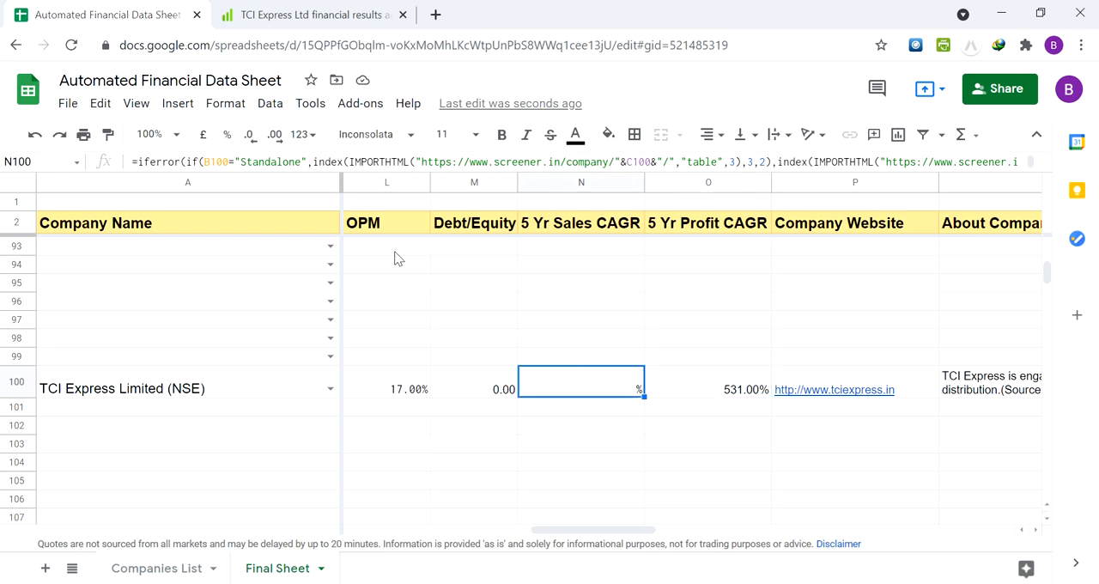
{"action": "key", "text": "Left"}
{"action": "key", "text": "Left"}
{"action": "key", "text": "Left"}
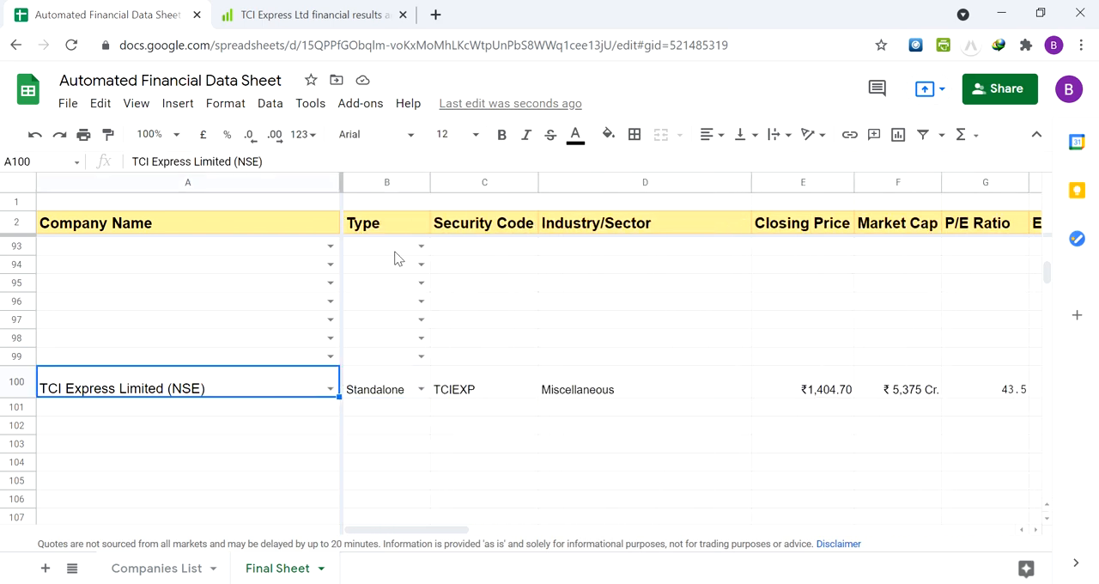
{"action": "key", "text": "Right"}
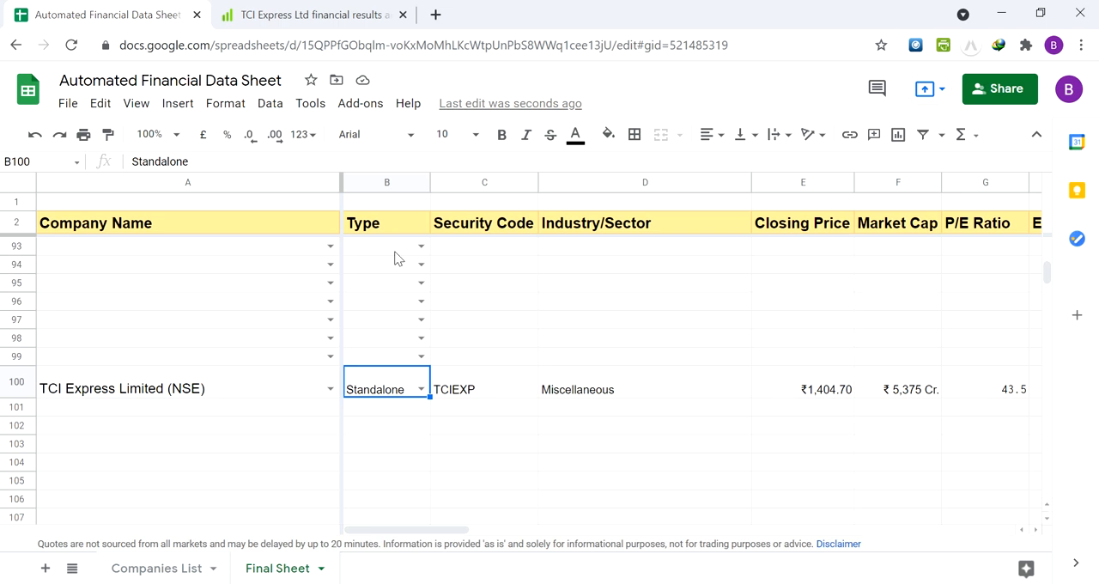
{"action": "key", "text": "Left"}
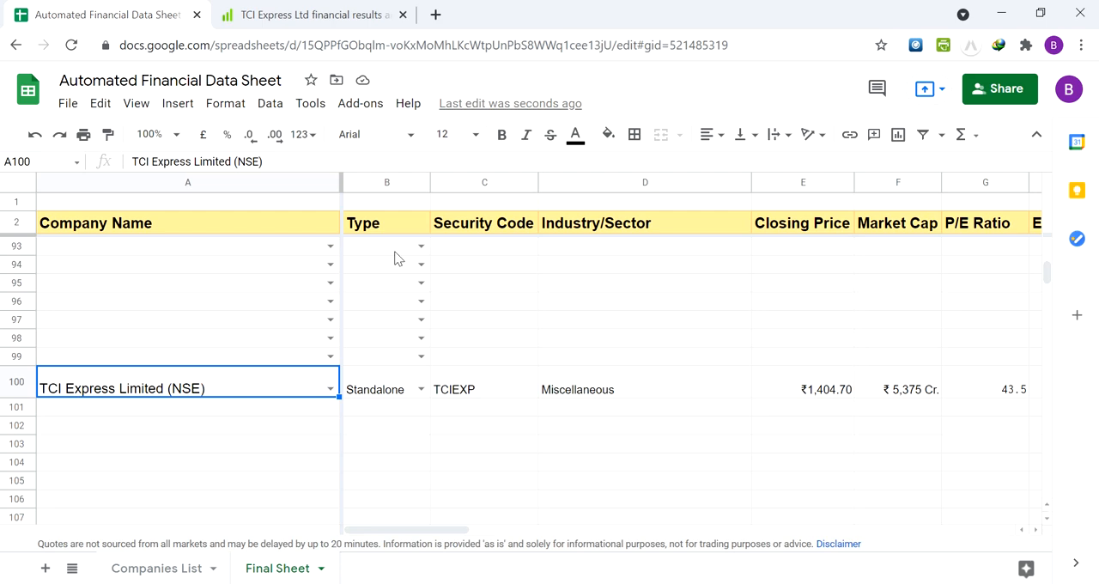
Fill the TCI Express row A100:R100 down through row 103, including its formulas and drop-downs
{"action": "key", "text": "Down"}
{"action": "key", "text": "Down"}
{"action": "key", "text": "Up"}
{"action": "key", "text": "Up"}
{"action": "key", "text": "Down"}
{"action": "key", "text": "Up"}
{"action": "key", "text": "Down"}
{"action": "key", "text": "Up"}
{"action": "key", "text": "shift+Right"}
{"action": "key", "text": "shift+Right"}
{"action": "key", "text": "shift+Right"}
{"action": "key", "text": "shift+Right"}
{"action": "key", "text": "shift+Right"}
{"action": "key", "text": "shift+Right"}
{"action": "key", "text": "shift+Right"}
{"action": "key", "text": "shift+Right"}
{"action": "key", "text": "shift+Right"}
{"action": "key", "text": "shift+Right"}
{"action": "key", "text": "shift+Right"}
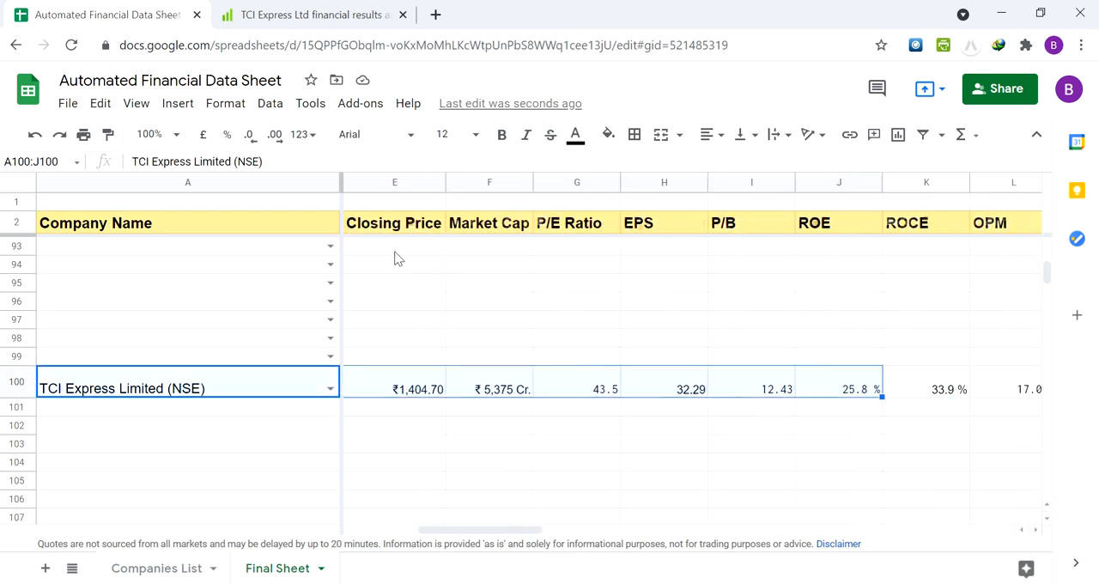
{"action": "key", "text": "shift+Right"}
{"action": "key", "text": "shift+Right"}
{"action": "key", "text": "shift+Right"}
{"action": "key", "text": "shift+Right"}
{"action": "key", "text": "shift+Right"}
{"action": "key", "text": "shift+Right"}
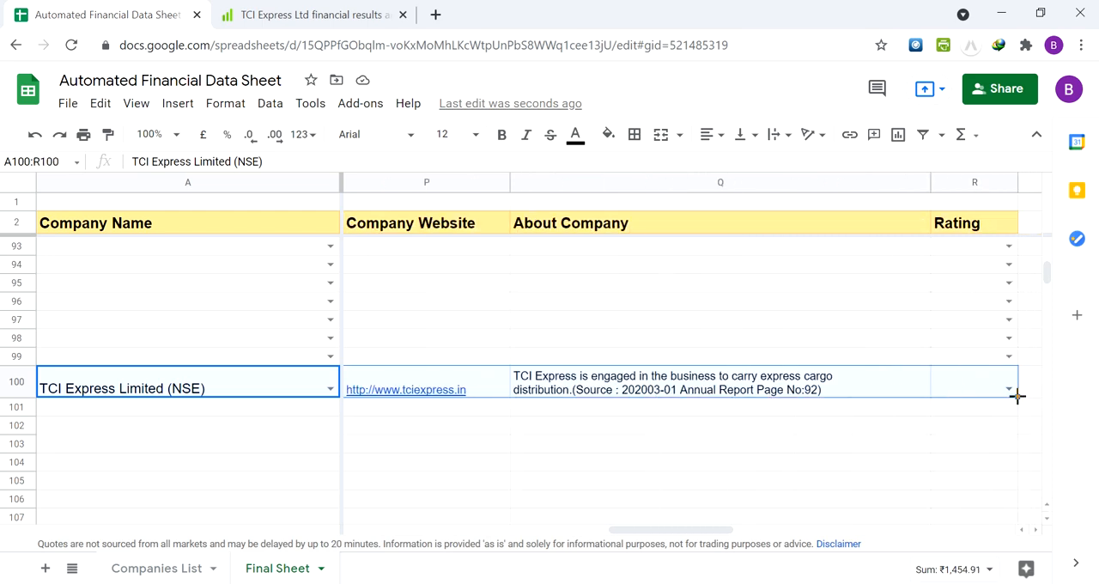
{"action": "left_click_drag", "start_coordinate": [1018, 395], "coordinate": [1013, 450]}
{"action": "left_click", "coordinate": [217, 413]}
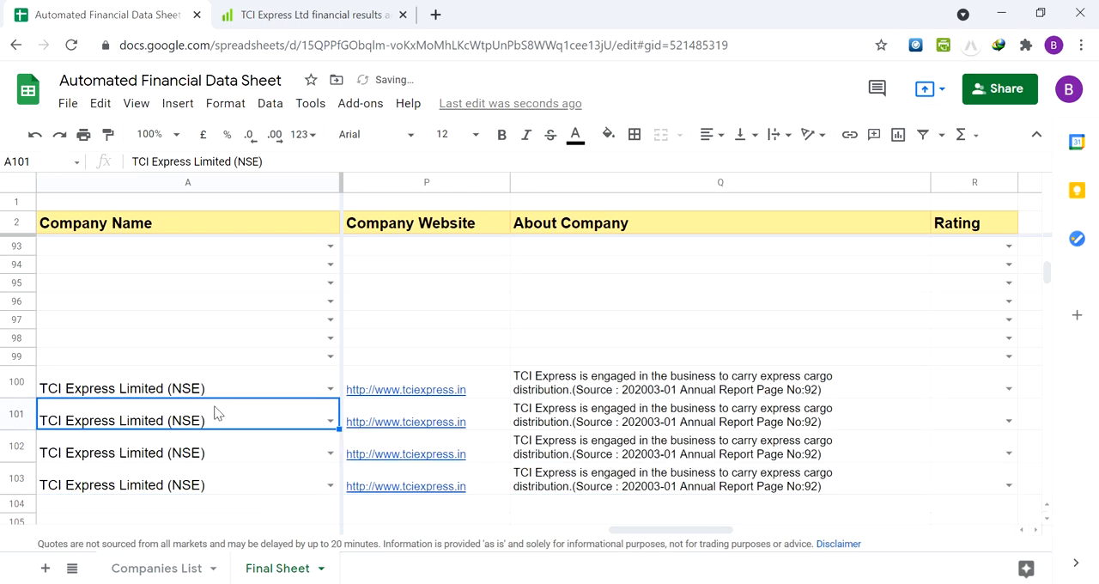
Check the Type and Security Code cells of the filled row 101 against row 100
{"action": "key", "text": "Right"}
{"action": "key", "text": "Left"}
{"action": "key", "text": "Up"}
{"action": "key", "text": "Right"}
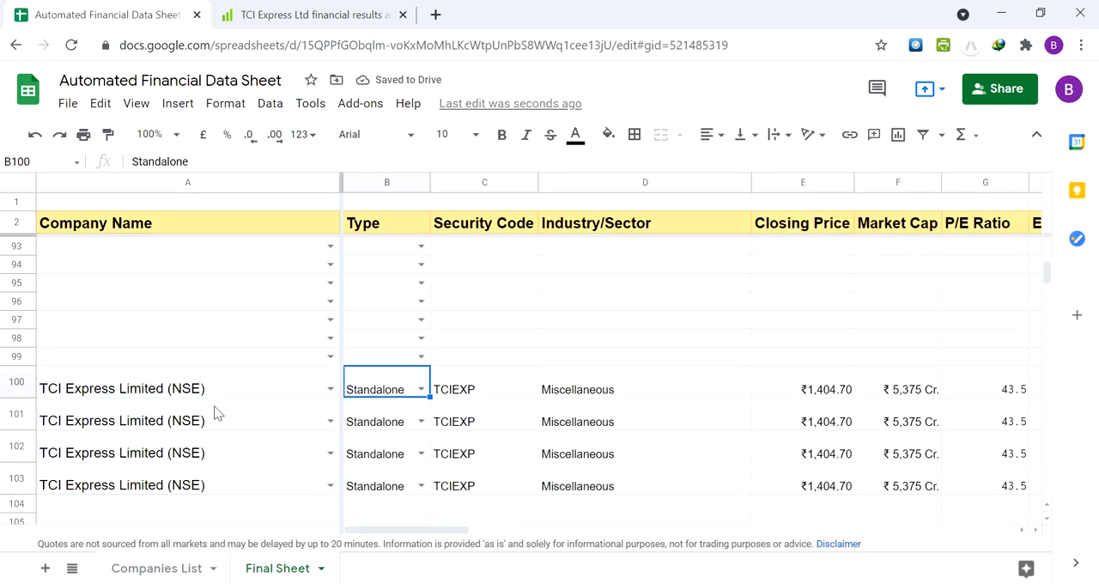
{"action": "key", "text": "Down"}
{"action": "key", "text": "Right"}
{"action": "key", "text": "Left"}
{"action": "key", "text": "Right"}
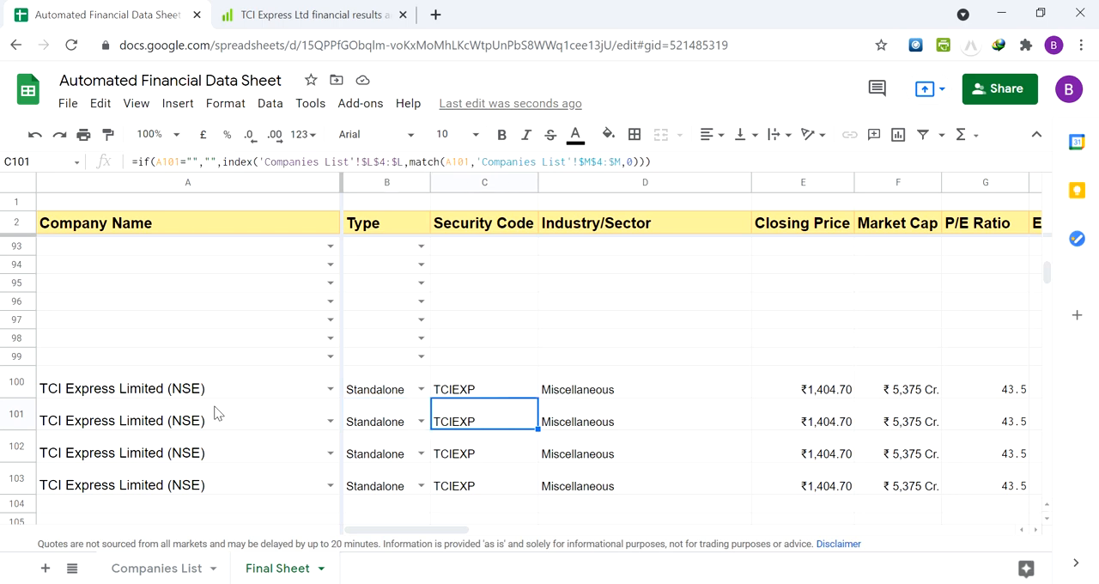
{"action": "key", "text": "Left"}
{"action": "key", "text": "Left"}
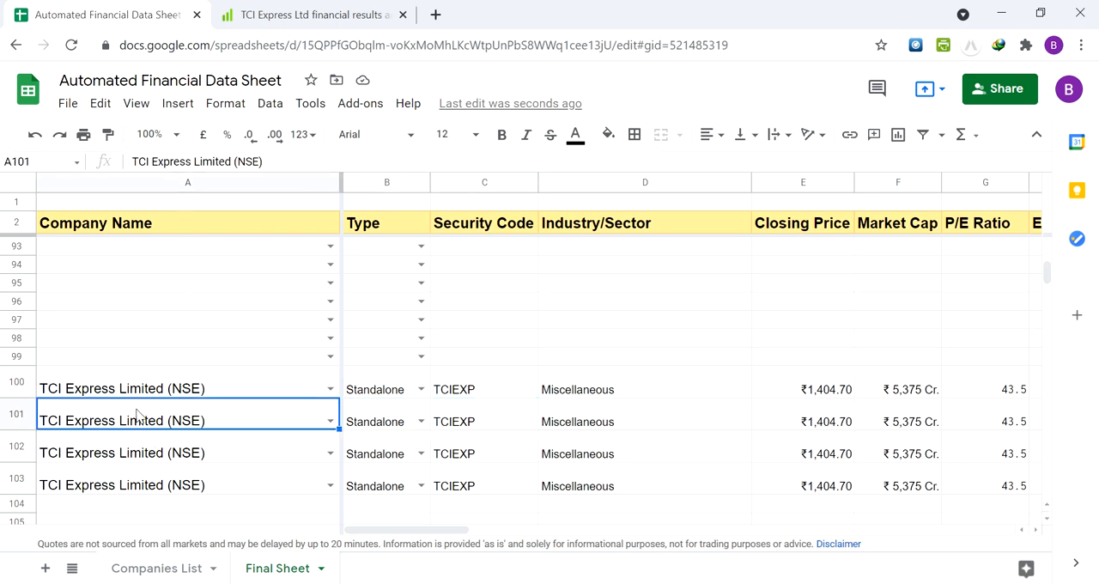
Clear the copied company names in A101:A103 and the Standalone entries in B101:B103
{"action": "key", "text": "Delete"}
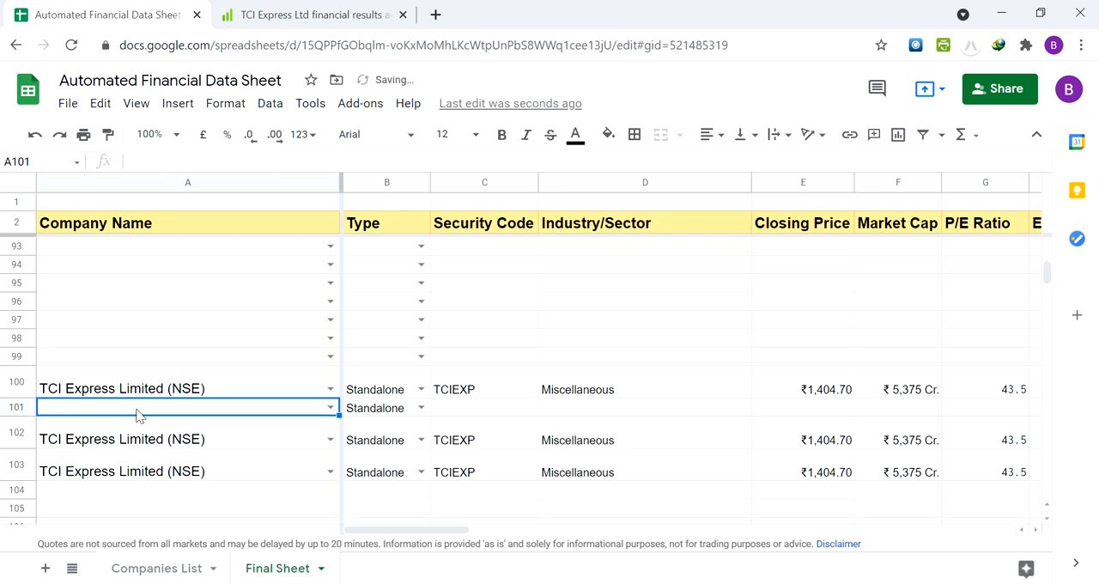
{"action": "left_click_drag", "start_coordinate": [148, 436], "coordinate": [147, 468]}
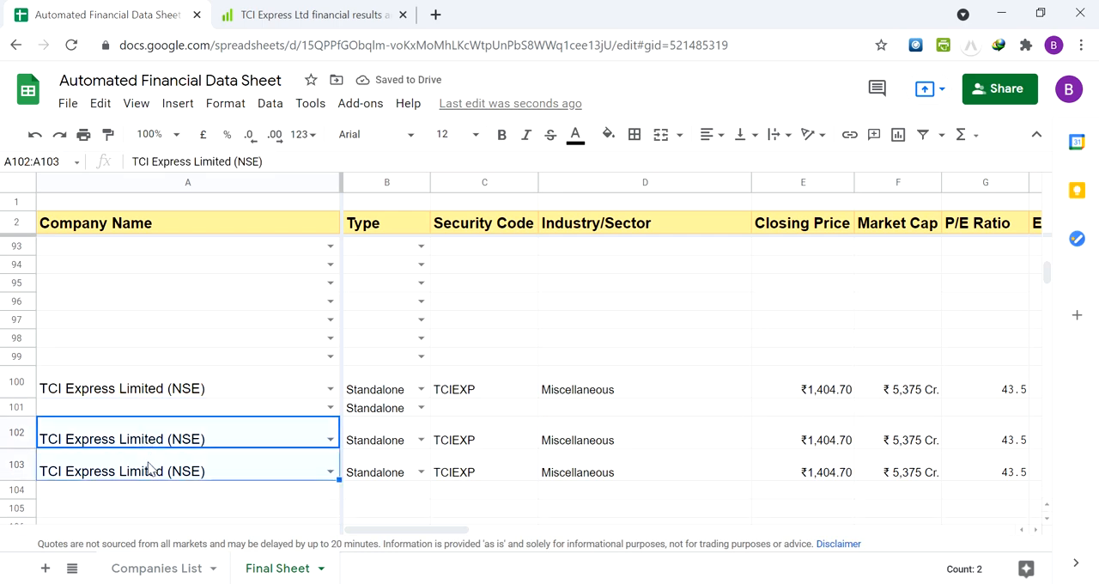
{"action": "key", "text": "Delete"}
{"action": "key", "text": "Up"}
{"action": "key", "text": "Right"}
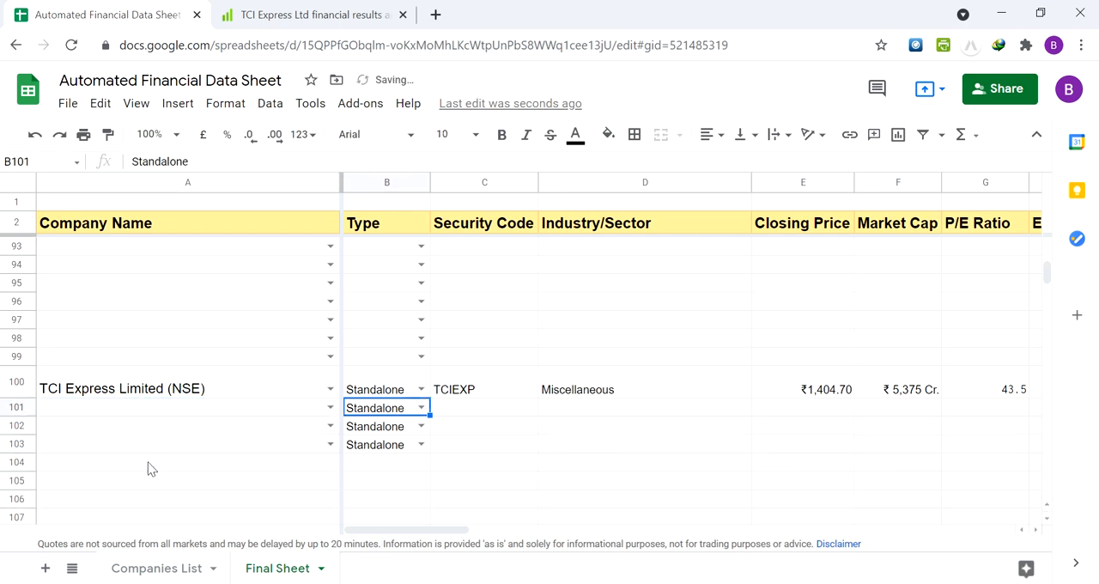
{"action": "left_click_drag", "start_coordinate": [400, 414], "coordinate": [402, 449]}
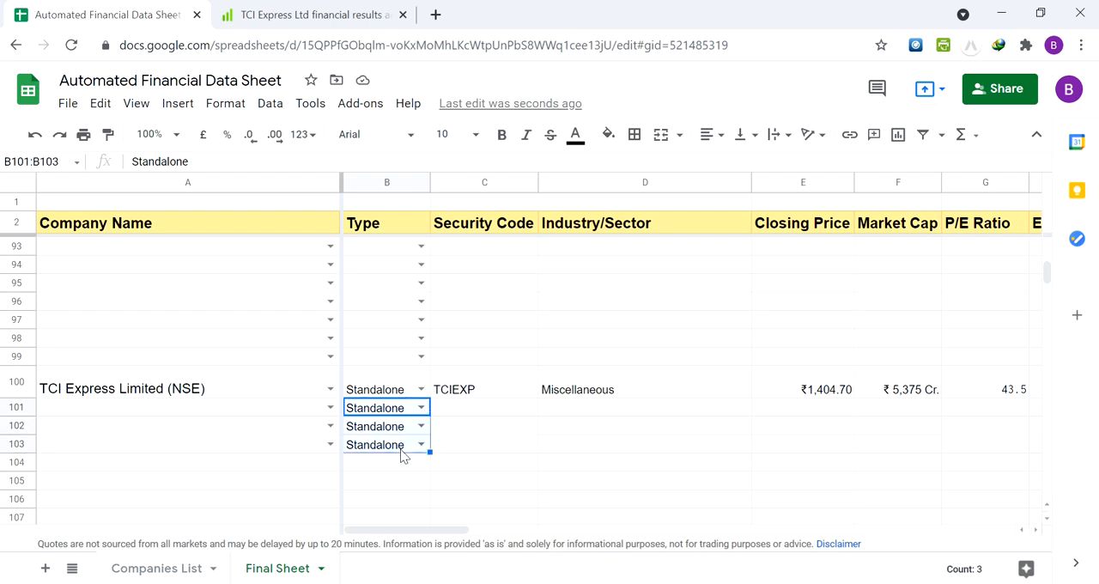
{"action": "key", "text": "Delete"}
{"action": "left_click", "coordinate": [402, 445]}
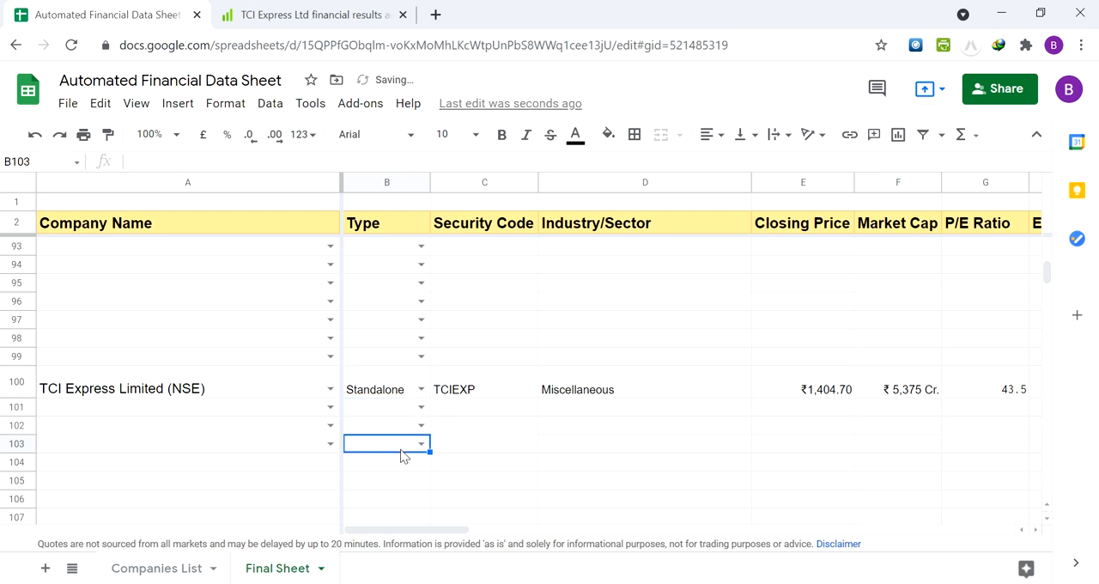
View the Type options in B101 and the company choices in A101 without selecting any
{"action": "left_click", "coordinate": [421, 407]}
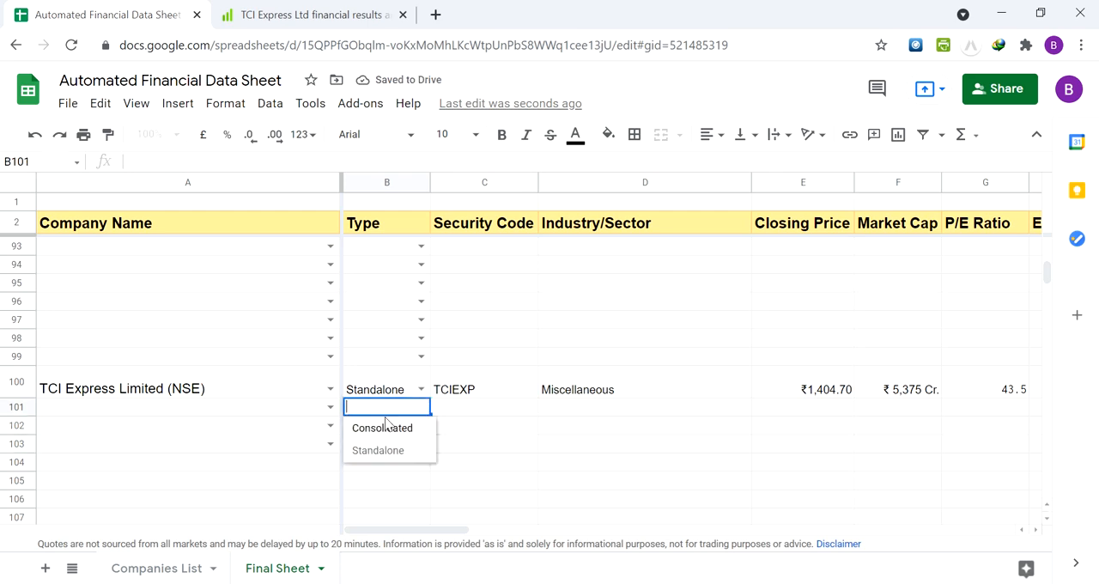
{"action": "left_click", "coordinate": [263, 418]}
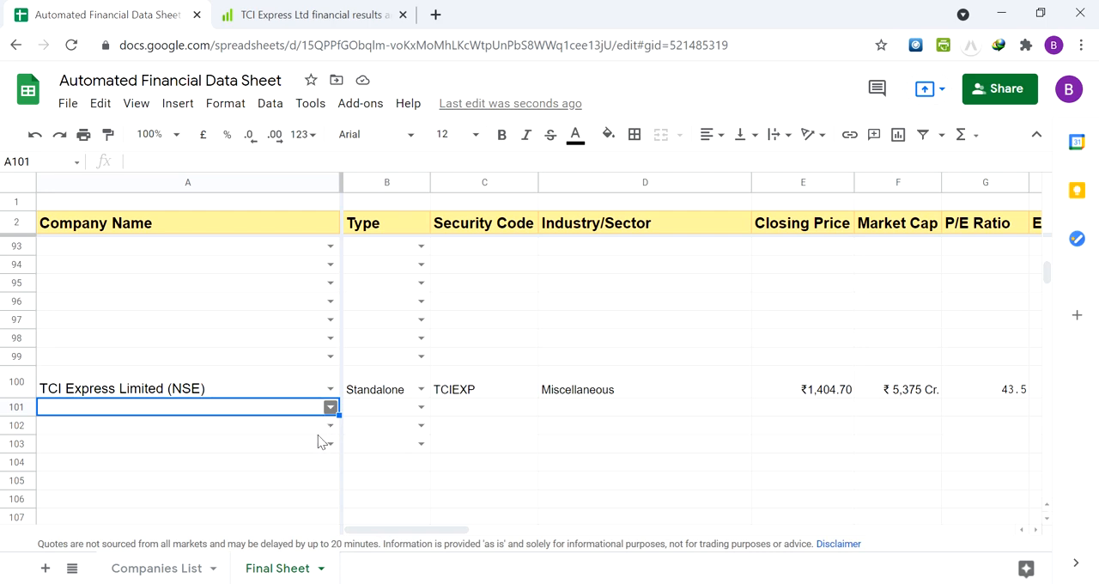
{"action": "left_click", "coordinate": [330, 407]}
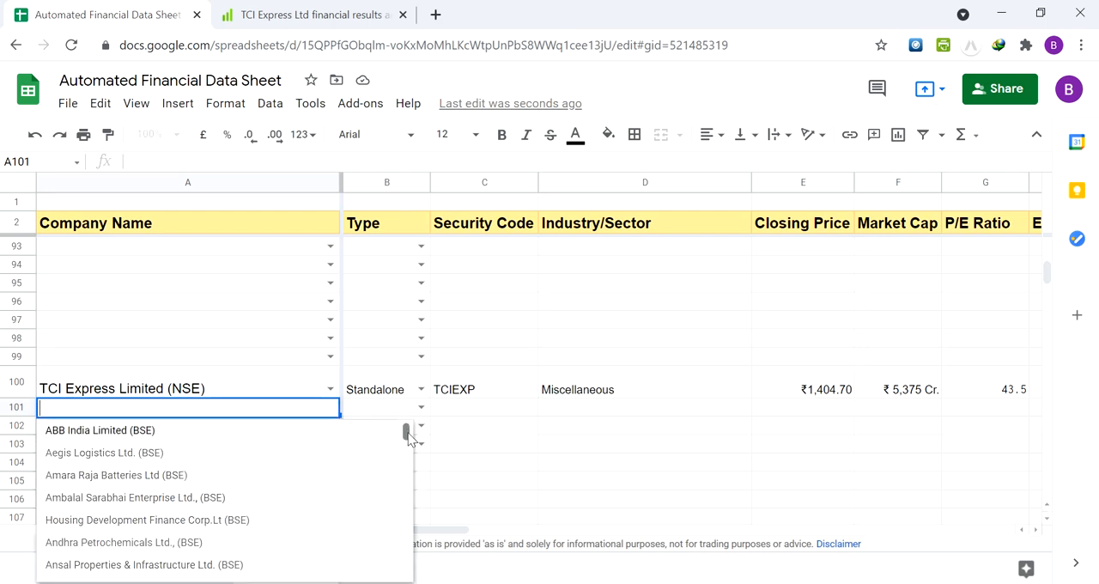
{"action": "mouse_move", "coordinate": [407, 431]}
{"action": "left_mouse_down"}
{"action": "mouse_move", "coordinate": [407, 568]}
{"action": "mouse_move", "coordinate": [398, 429]}
{"action": "left_mouse_up"}
{"action": "left_click", "coordinate": [515, 410]}
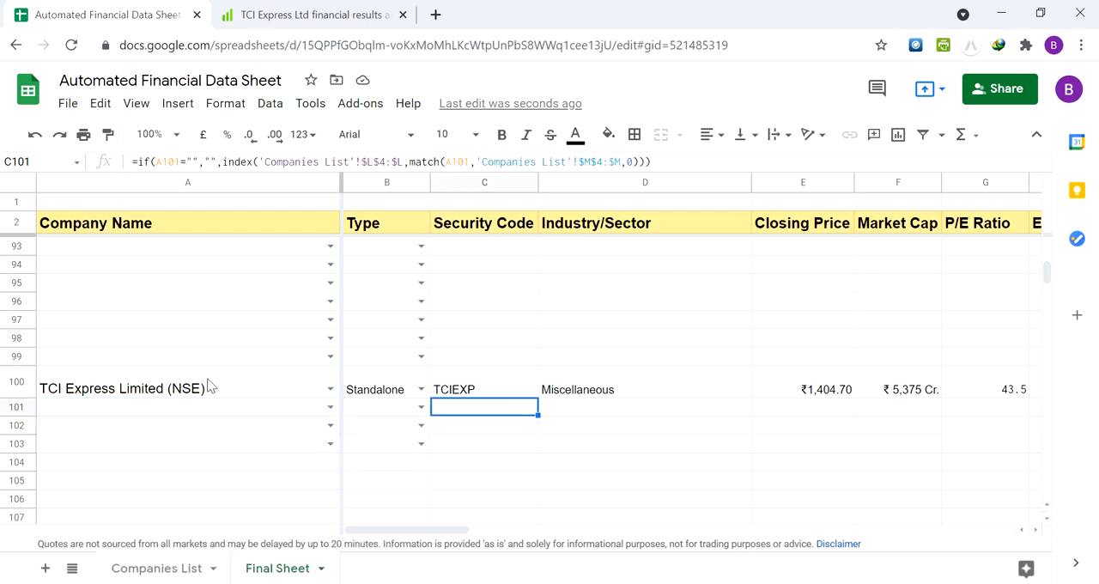
Examine the blank drop-down rows in the Company Name column between Laurus Labs and row 103
{"action": "left_click", "coordinate": [209, 387]}
{"action": "key", "text": "Up"}
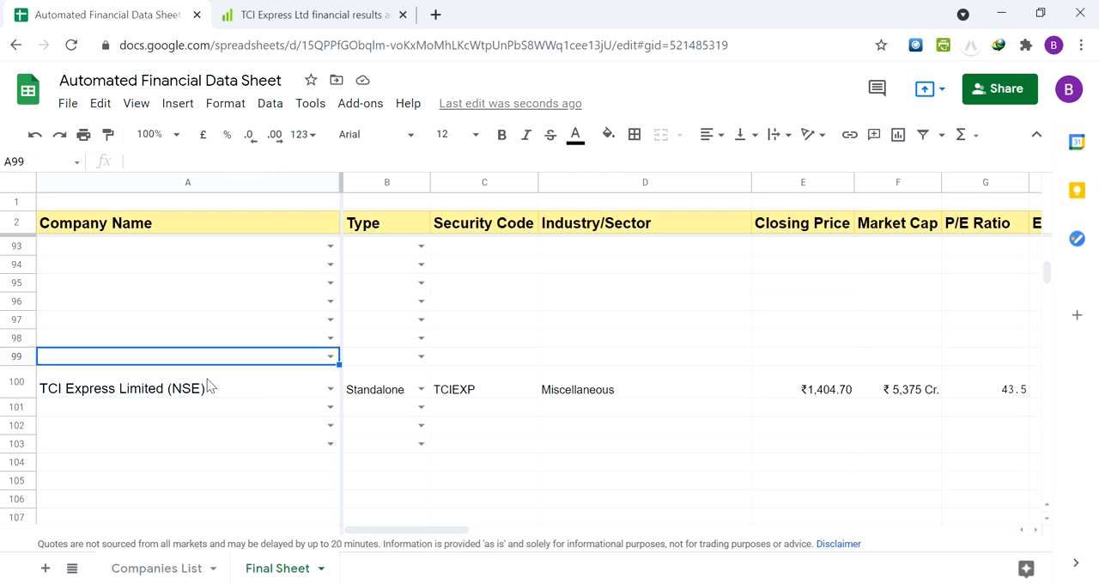
{"action": "key", "text": "Down"}
{"action": "key", "text": "Down"}
{"action": "key", "text": "Up"}
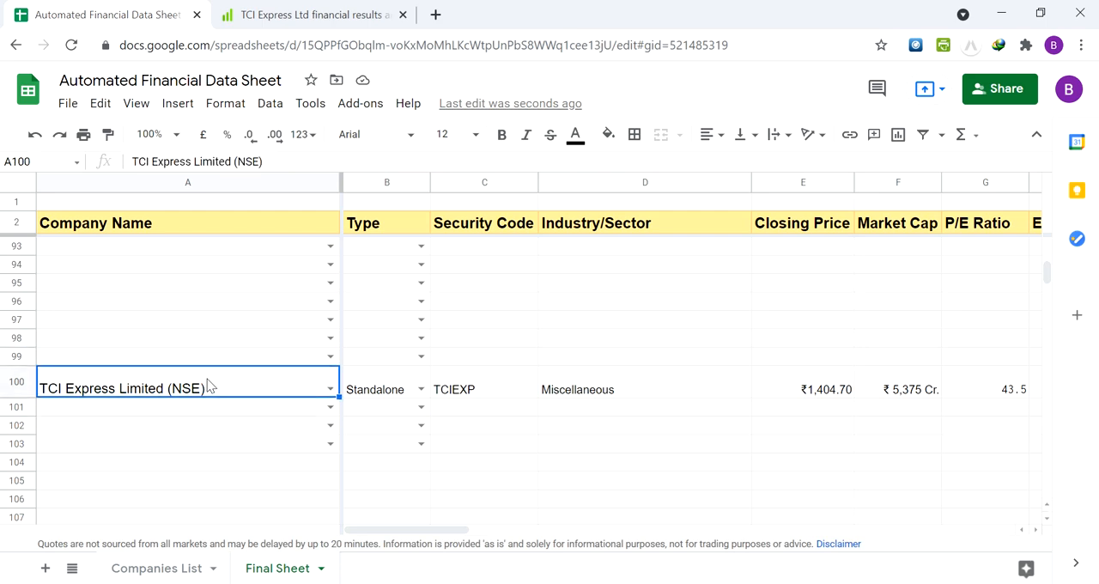
{"action": "key", "text": "ctrl+Up"}
{"action": "key", "text": "Down"}
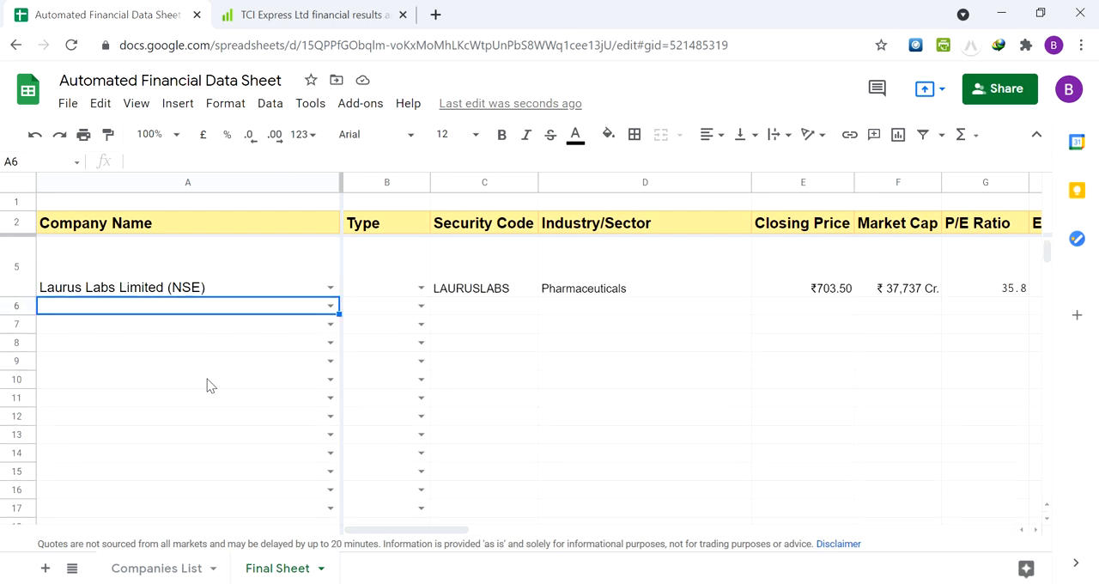
{"action": "key", "text": "ctrl+Down"}
{"action": "key", "text": "Down"}
{"action": "key", "text": "Down"}
{"action": "key", "text": "Down"}
{"action": "key", "text": "Up"}
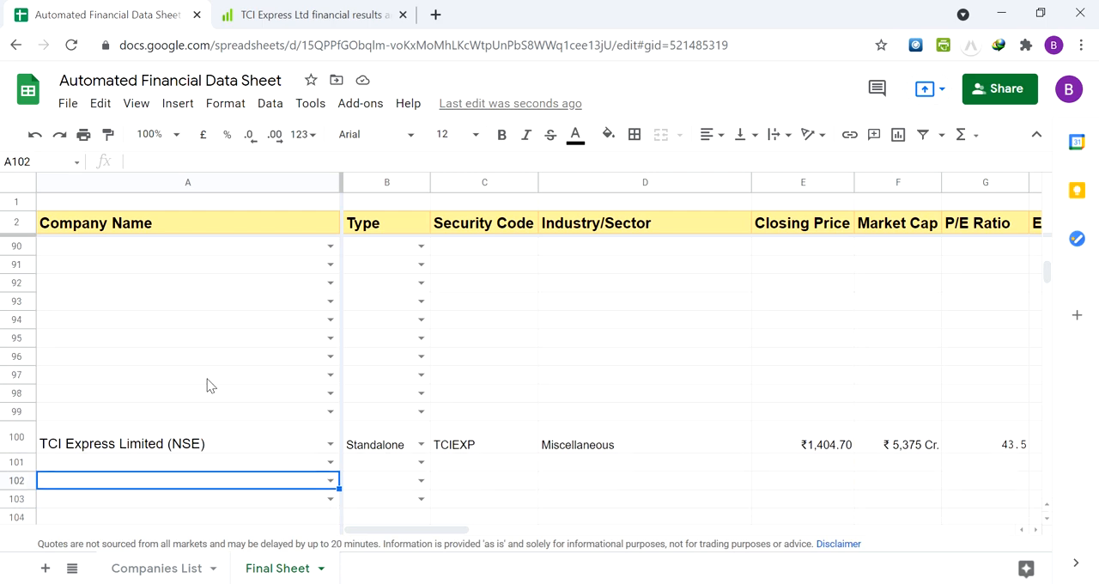
{"action": "key", "text": "Up"}
{"action": "key", "text": "Up"}
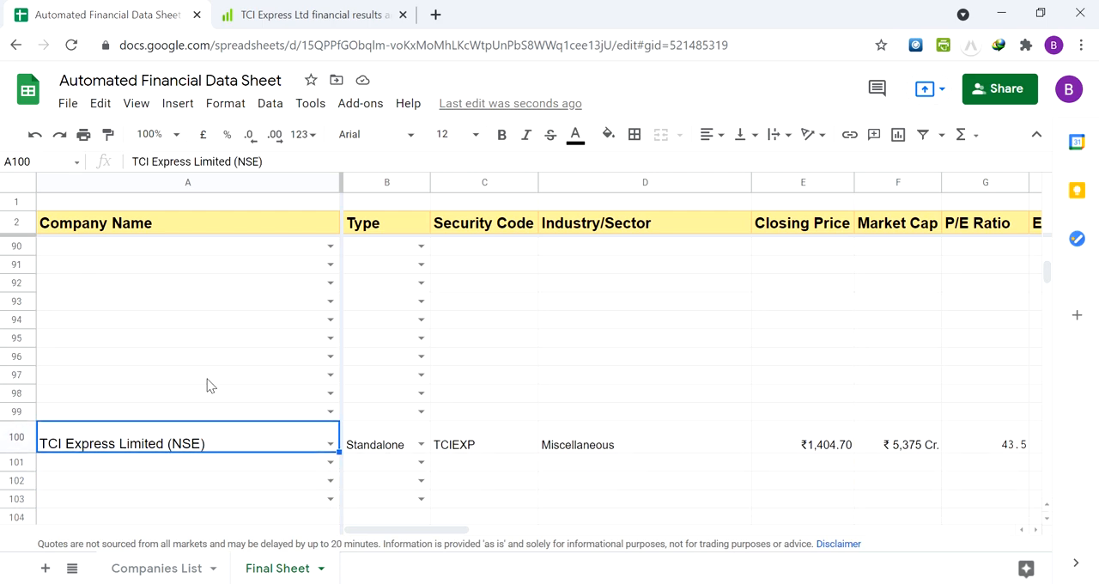
Clear the TCI Express company name in A100 and its Standalone type in B100
{"action": "key", "text": "Delete"}
{"action": "key", "text": "Right"}
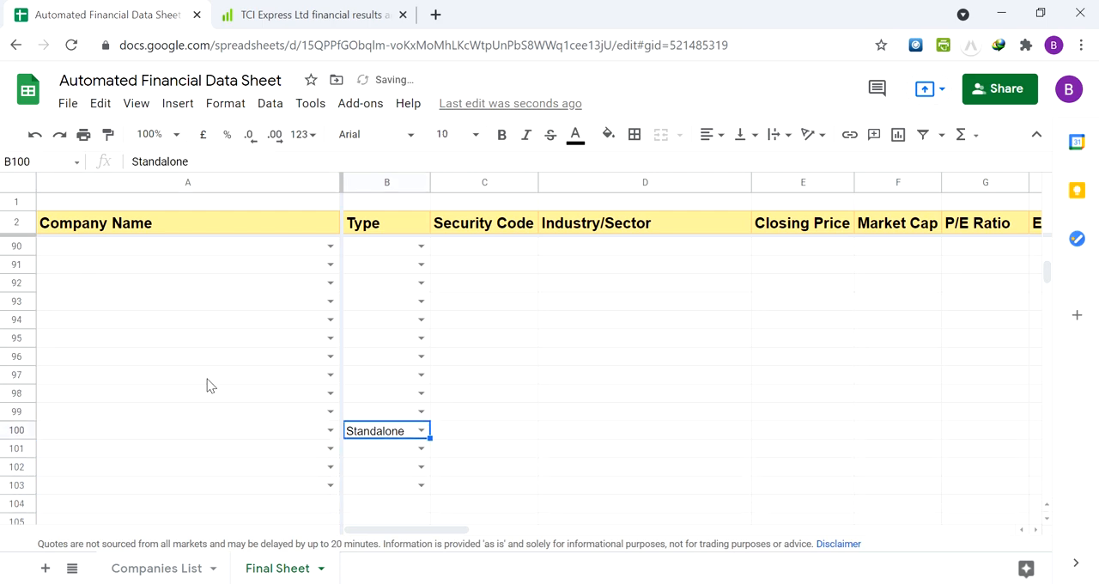
{"action": "key", "text": "Delete"}
Inspect the formula cells across the cleared row 100 up to the About Company column
{"action": "key", "text": "Right"}
{"action": "key", "text": "Right"}
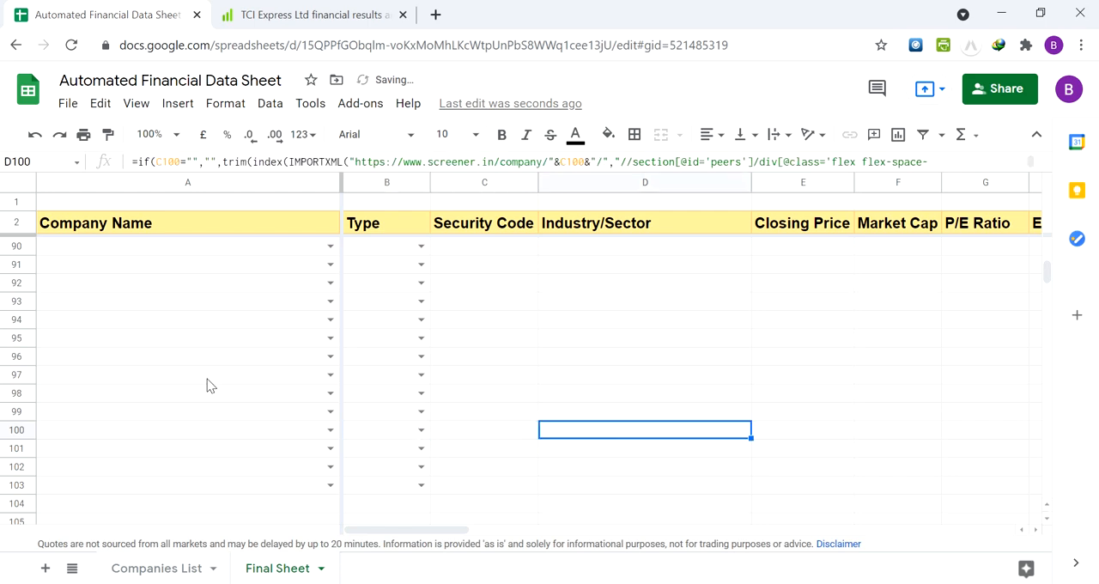
{"action": "key", "text": "Right"}
{"action": "key", "text": "Right"}
{"action": "key", "text": "Right"}
{"action": "key", "text": "Right"}
{"action": "key", "text": "Right"}
{"action": "key", "text": "Right"}
{"action": "key", "text": "Right"}
{"action": "key", "text": "Right"}
{"action": "key", "text": "Right"}
{"action": "key", "text": "Right"}
{"action": "key", "text": "Right"}
{"action": "key", "text": "Right"}
{"action": "key", "text": "Right"}
{"action": "key", "text": "Right"}
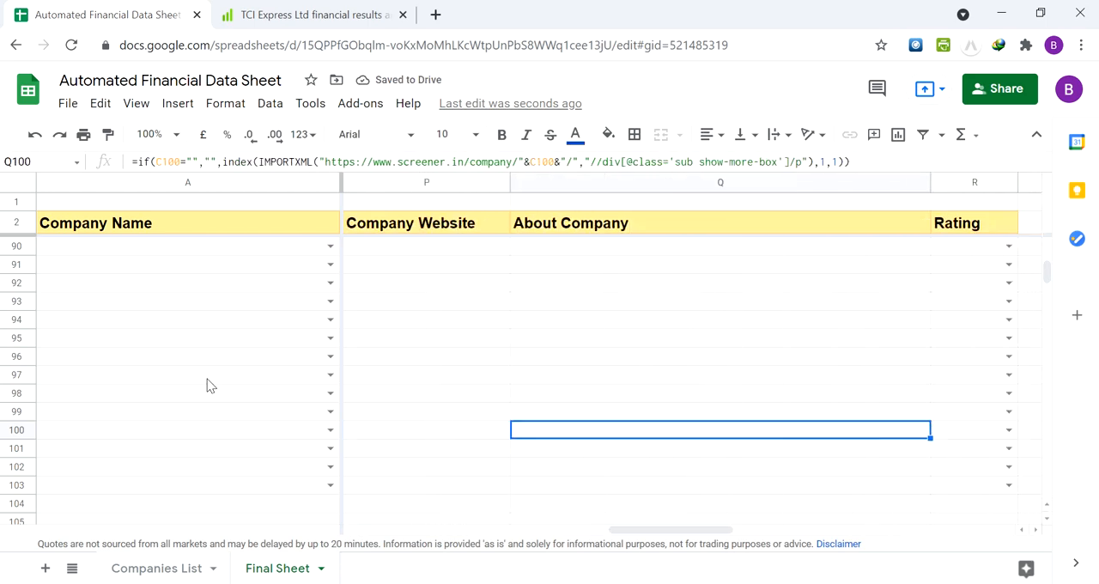
{"action": "key", "text": "Left"}
{"action": "key", "text": "Left"}
{"action": "key", "text": "Left"}
{"action": "key", "text": "Left"}
{"action": "key", "text": "Left"}
{"action": "key", "text": "Left"}
{"action": "key", "text": "Left"}
{"action": "key", "text": "Left"}
{"action": "key", "text": "ctrl+Left"}
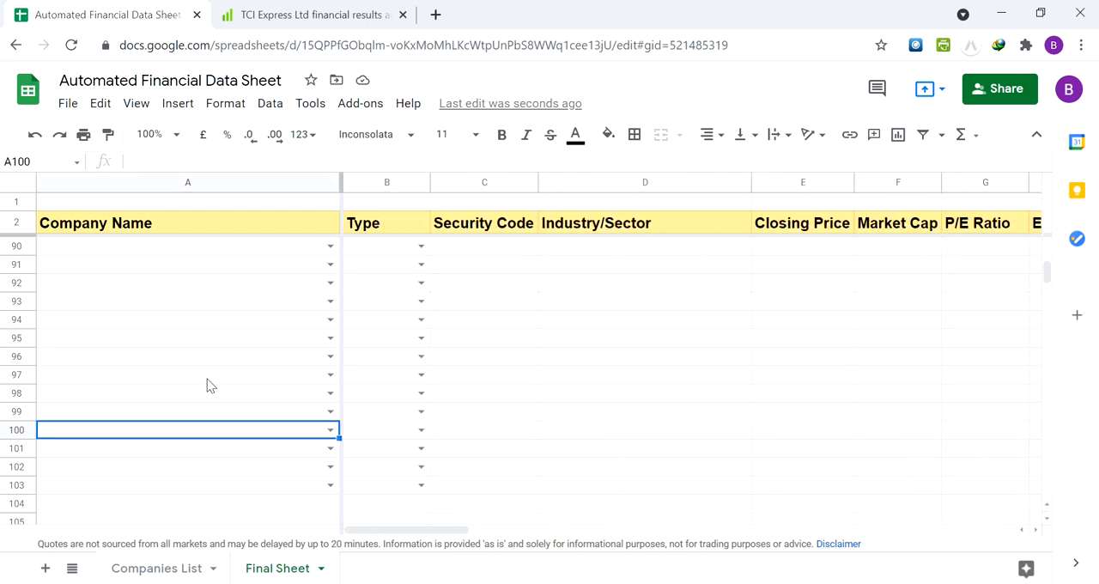
Go back to the start of the Company Name column and review the companies in rows 3 to 5
{"action": "key", "text": "ctrl+Up"}
{"action": "key", "text": "ctrl+Up"}
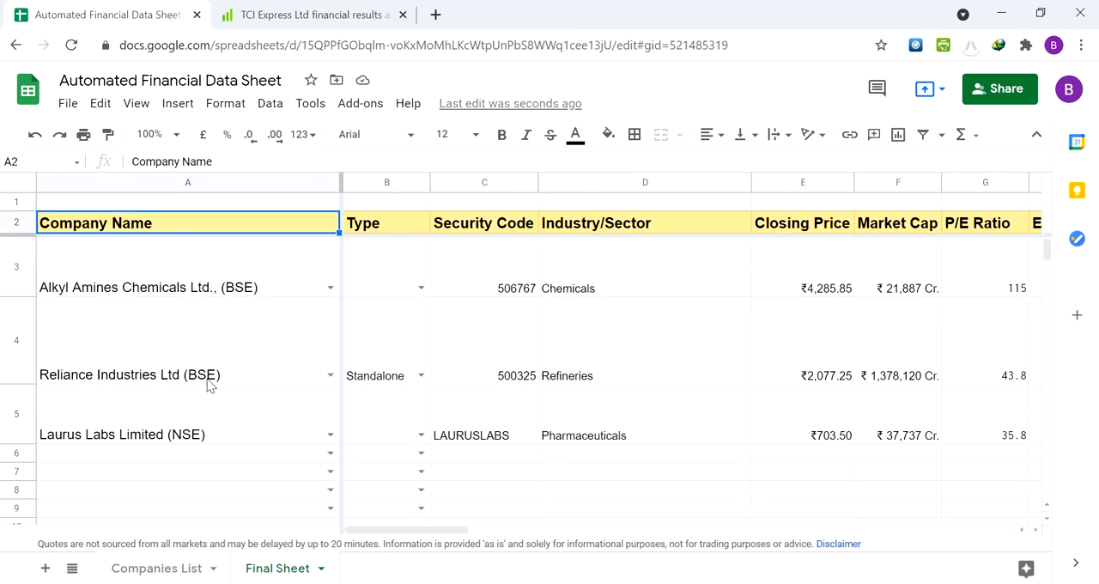
{"action": "key", "text": "Up"}
{"action": "key", "text": "Down"}
{"action": "key", "text": "Down"}
{"action": "key", "text": "Down"}
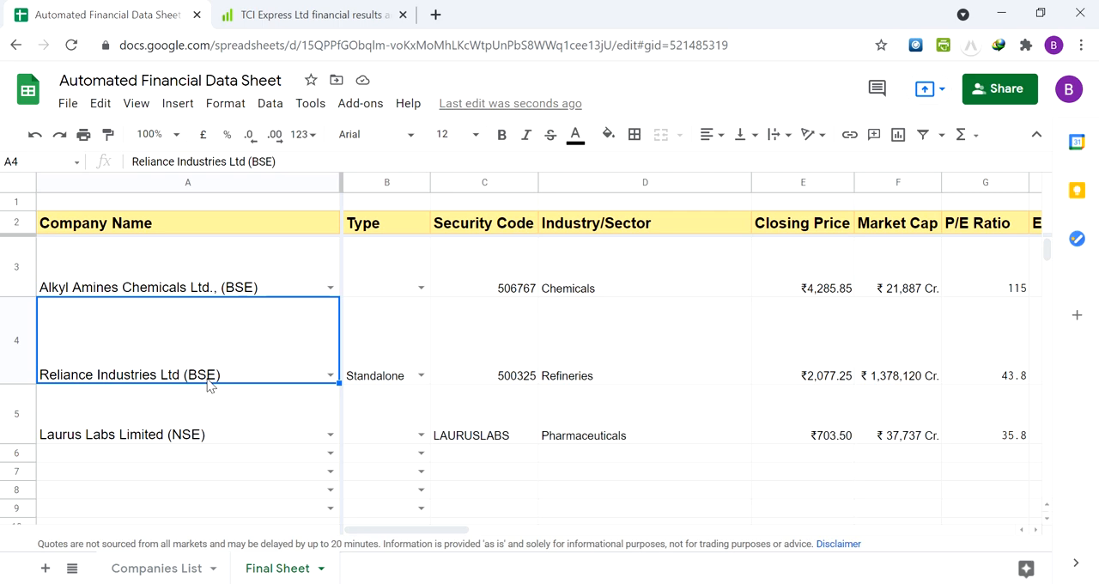
{"action": "key", "text": "Down"}
{"action": "key", "text": "Down"}
{"action": "key", "text": "Up"}
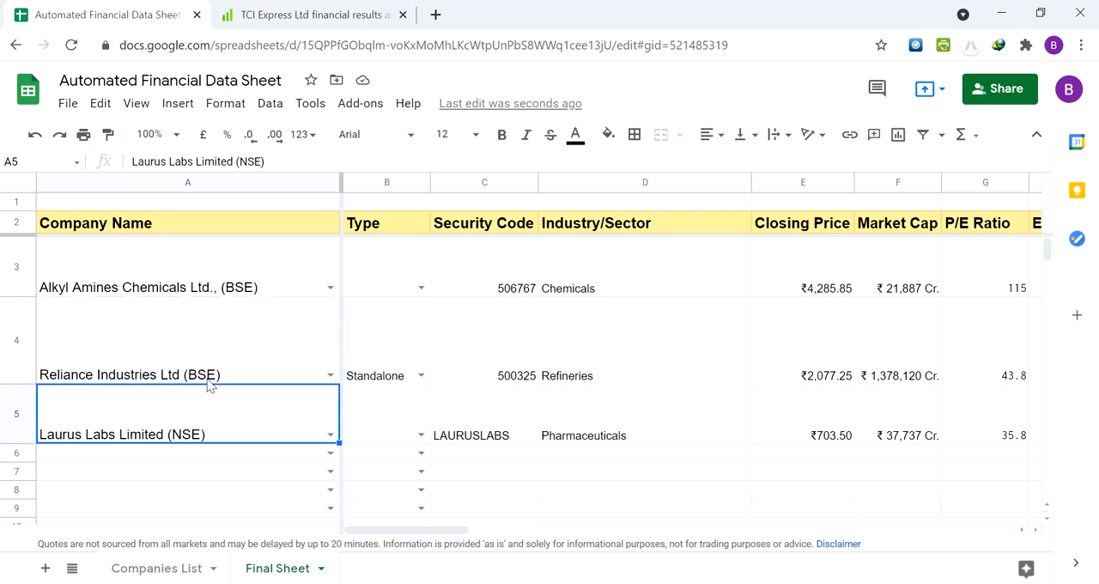
Find "kotak" in the company choices for A6 and enter Kotak Mahindra Bank Ltd. (BSE)
{"action": "key", "text": "Down"}
{"action": "key", "text": "Down"}
{"action": "key", "text": "Down"}
{"action": "key", "text": "Down"}
{"action": "key", "text": "Down"}
{"action": "key", "text": "Down"}
{"action": "key", "text": "Down"}
{"action": "key", "text": "Up"}
{"action": "key", "text": "Up"}
{"action": "key", "text": "Up"}
{"action": "key", "text": "Up"}
{"action": "key", "text": "Up"}
{"action": "key", "text": "Up"}
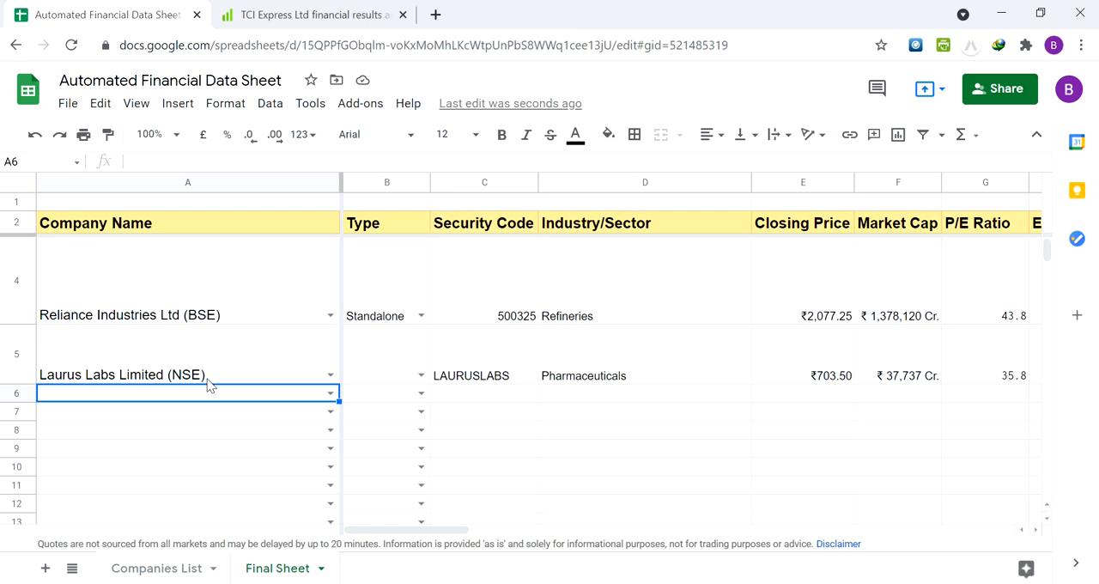
{"action": "type", "text": "kotak"}
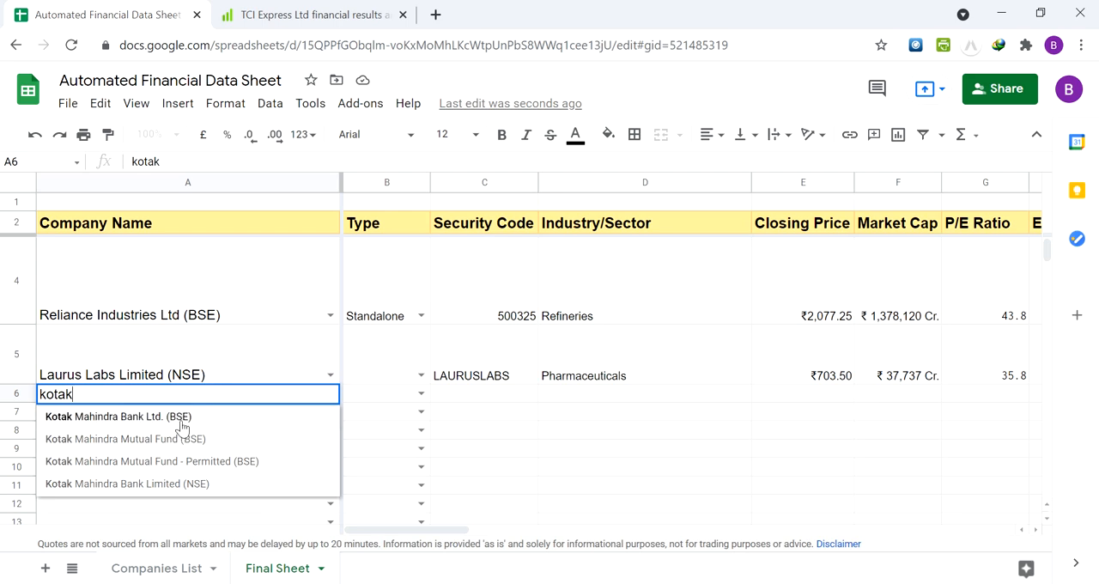
{"action": "left_click", "coordinate": [182, 417]}
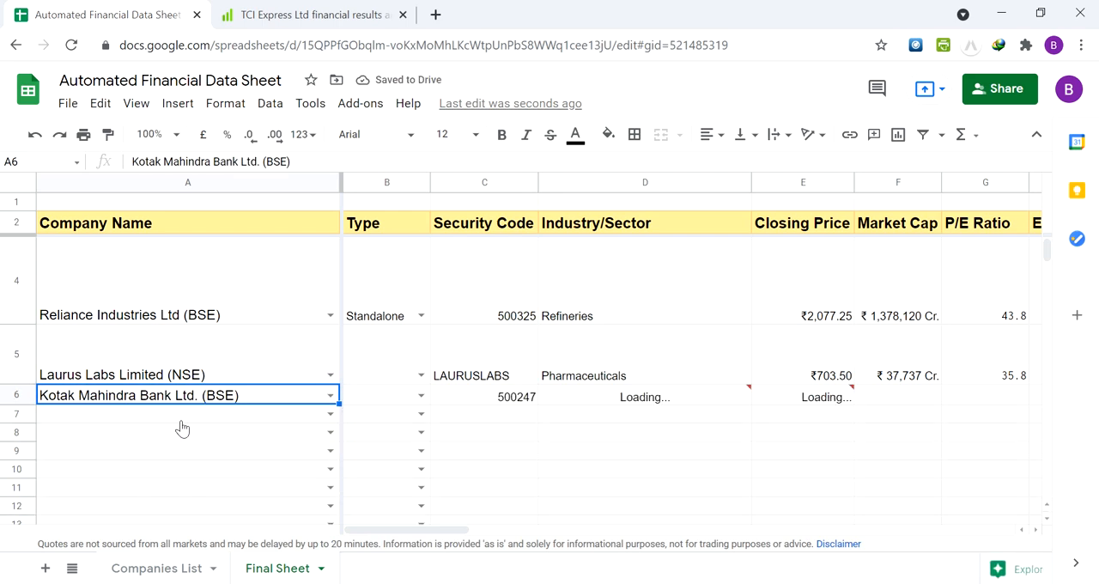
{"action": "left_click", "coordinate": [208, 421]}
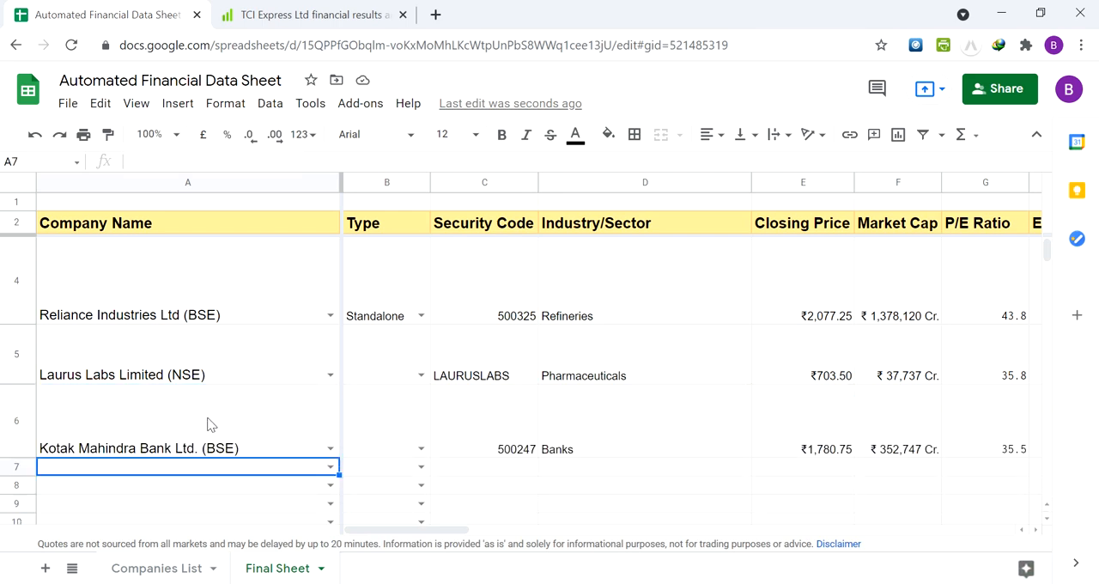
Find "bajaj finan" in the company choices for A7 and enter Bajaj Finance Limited (NSE)
{"action": "type", "text": "ajaj"}
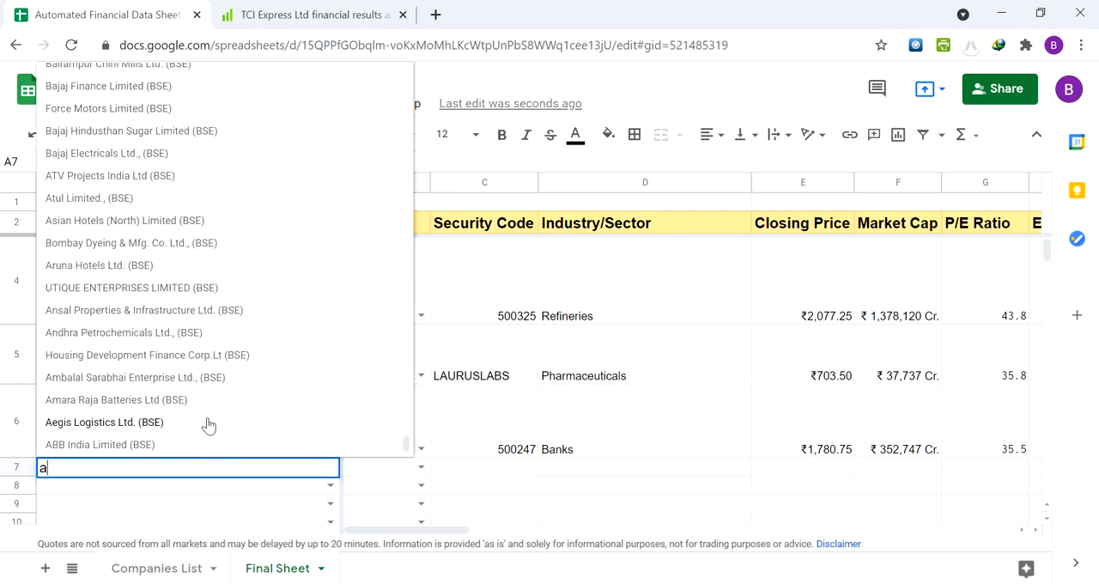
{"action": "key", "text": "BackSpace"}
{"action": "key", "text": "BackSpace"}
{"action": "key", "text": "BackSpace"}
{"action": "key", "text": "BackSpace"}
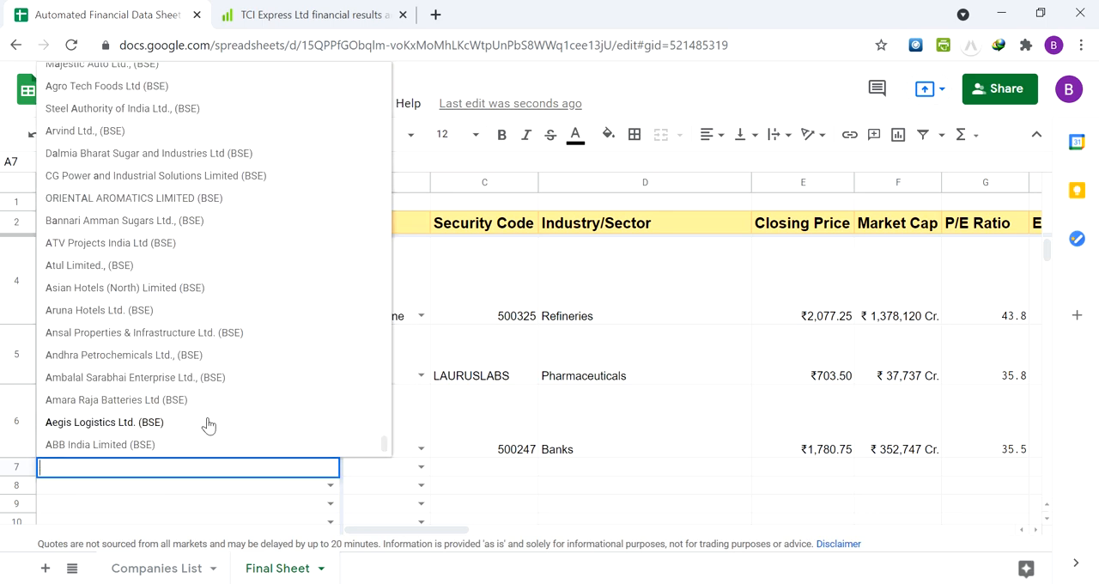
{"action": "type", "text": "bajaj"}
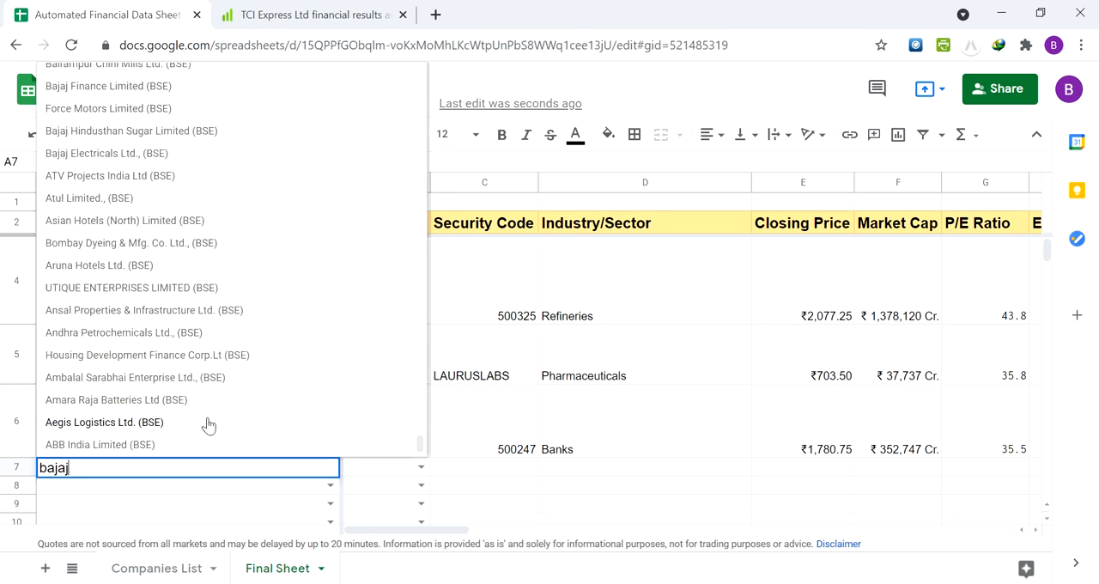
{"action": "type", "text": " finan"}
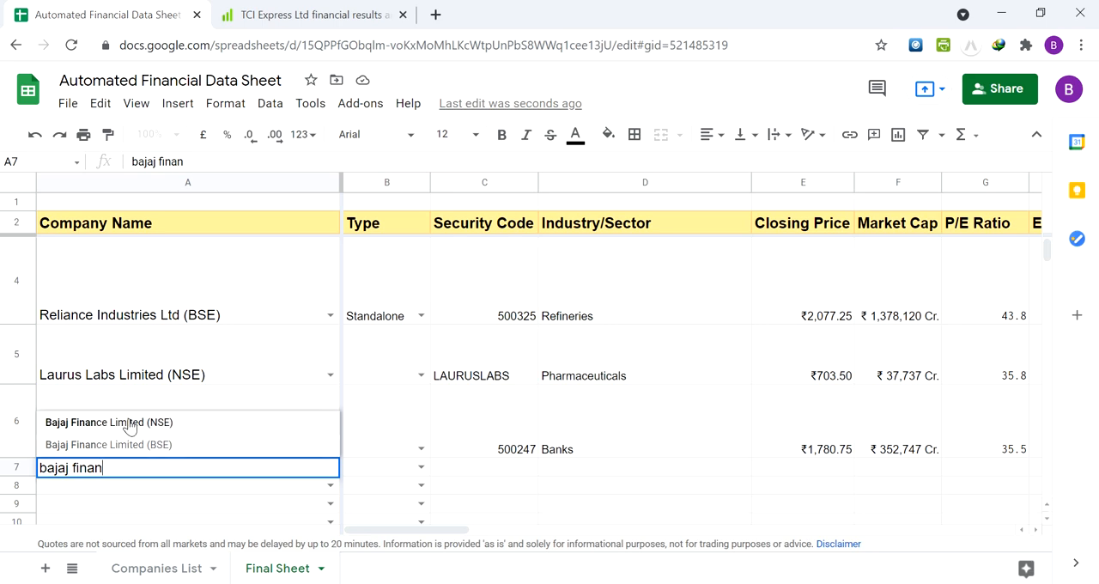
{"action": "left_click", "coordinate": [129, 423]}
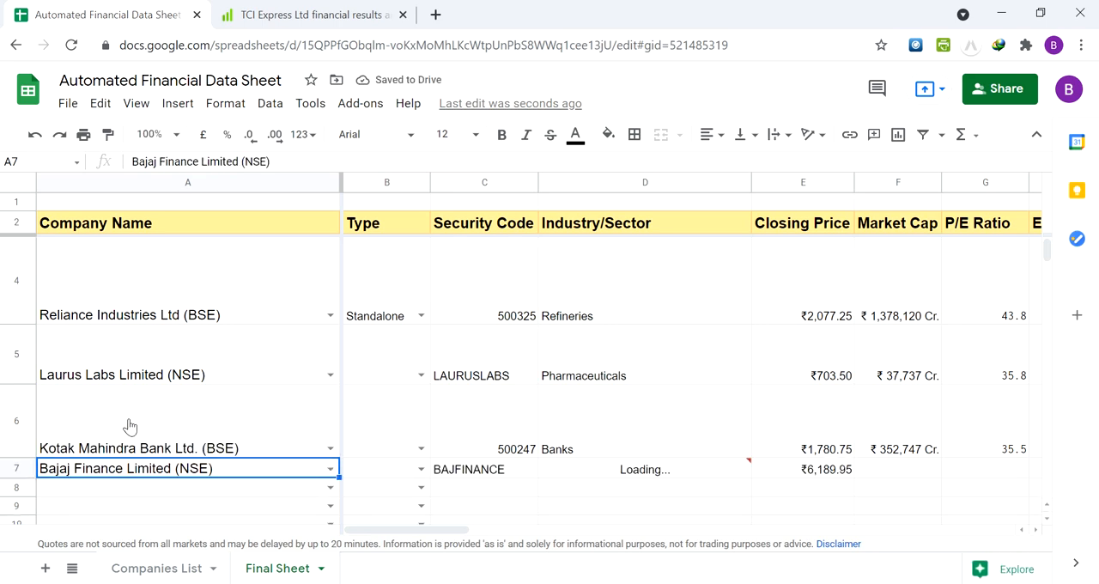
Review the fetched Bajaj Finance figures across row 7 from Security Code to the Debt/Equity column
{"action": "key", "text": "Right"}
{"action": "key", "text": "Right"}
{"action": "key", "text": "Right"}
{"action": "key", "text": "Left"}
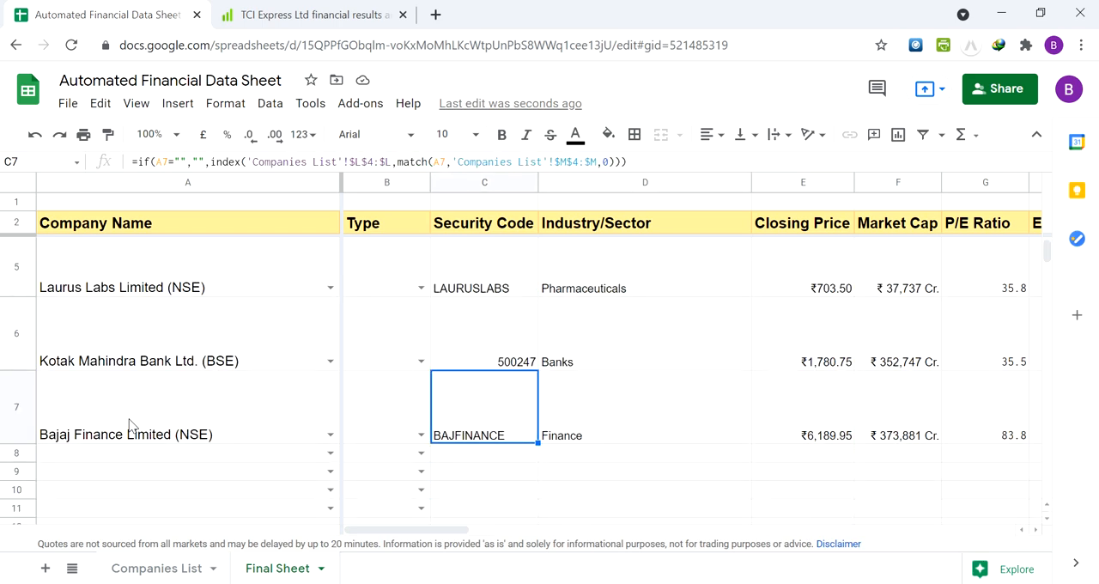
{"action": "key", "text": "Up"}
{"action": "key", "text": "Down"}
{"action": "key", "text": "Right"}
{"action": "key", "text": "Right"}
{"action": "key", "text": "Right"}
{"action": "key", "text": "Right"}
{"action": "key", "text": "Right"}
{"action": "key", "text": "Right"}
{"action": "key", "text": "Right"}
{"action": "key", "text": "Right"}
{"action": "key", "text": "Right"}
{"action": "key", "text": "Right"}
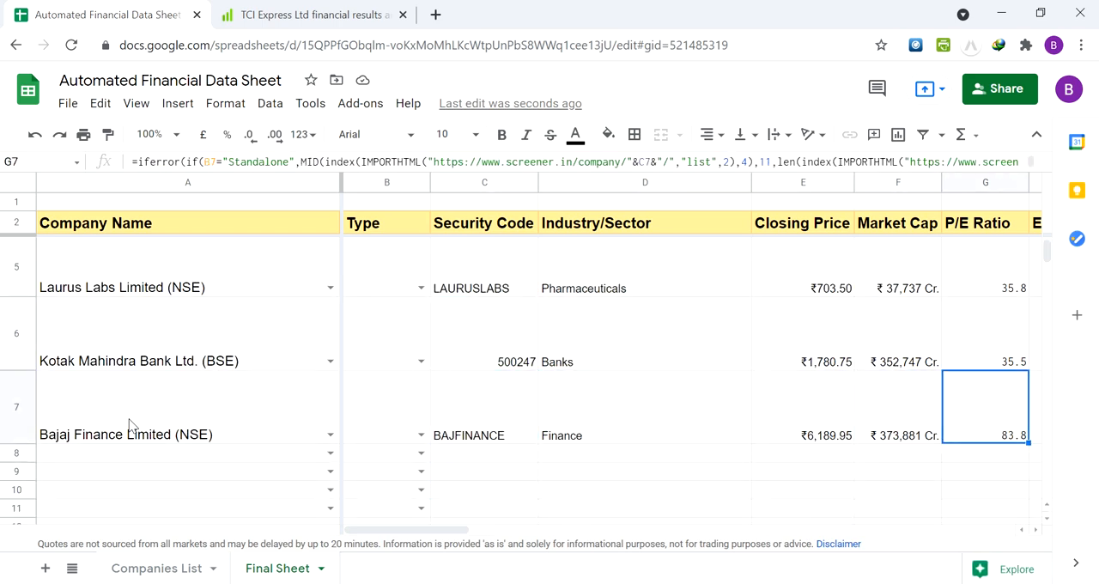
{"action": "key", "text": "Right"}
{"action": "key", "text": "Left"}
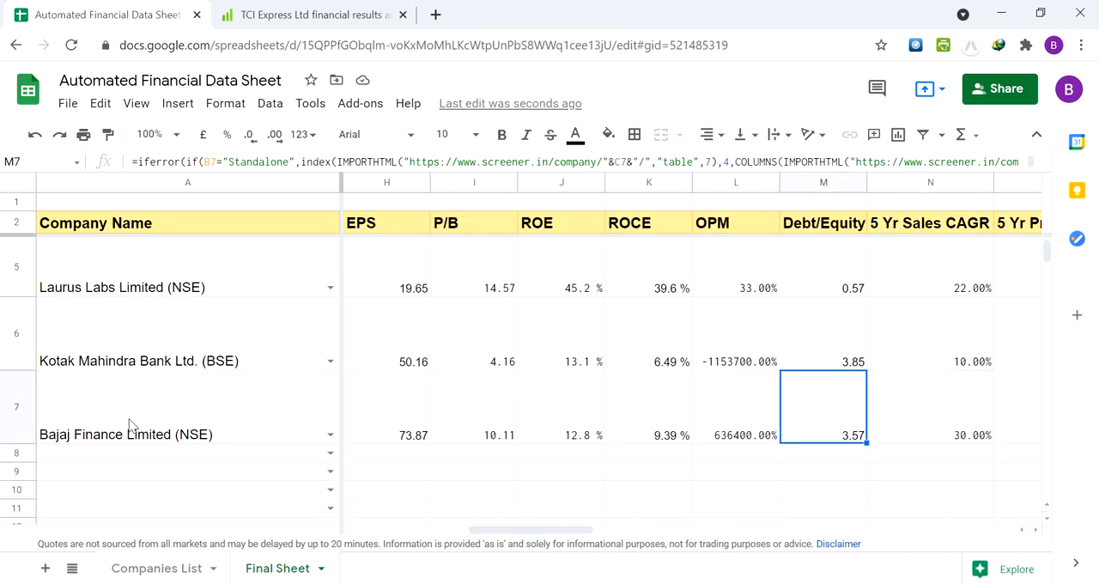
Compare the OPM cells of Kotak Mahindra Bank and Bajaj Finance in L6 and L7
{"action": "key", "text": "Left"}
{"action": "key", "text": "Up"}
{"action": "key", "text": "Down"}
{"action": "key", "text": "Up"}
{"action": "key", "text": "Down"}
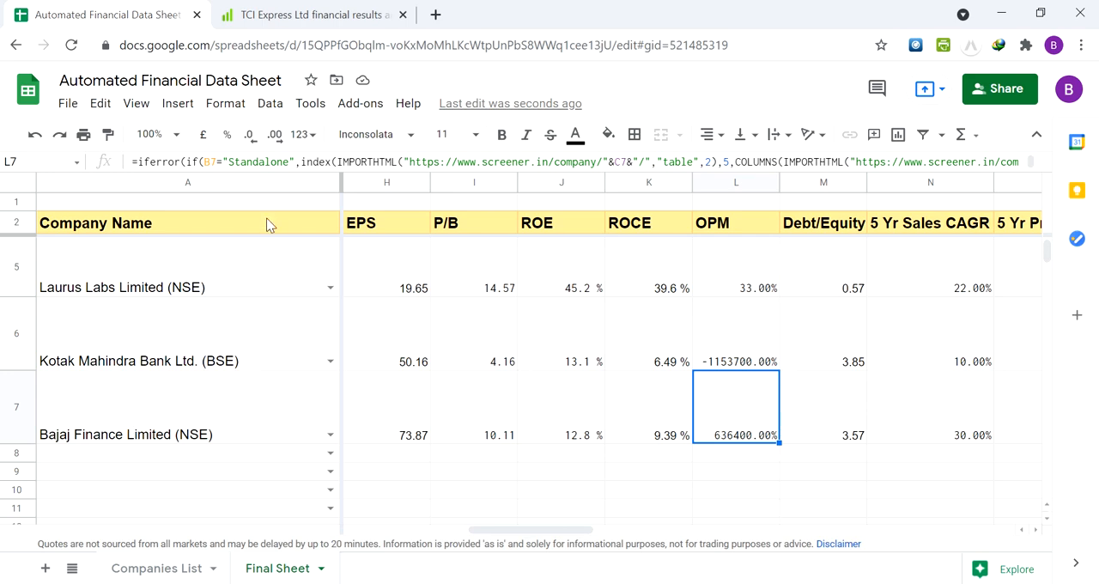
Switch to Screener, search for "uflex" and show the Profit & Loss section of Uflex Ltd
{"action": "left_click", "coordinate": [315, 12]}
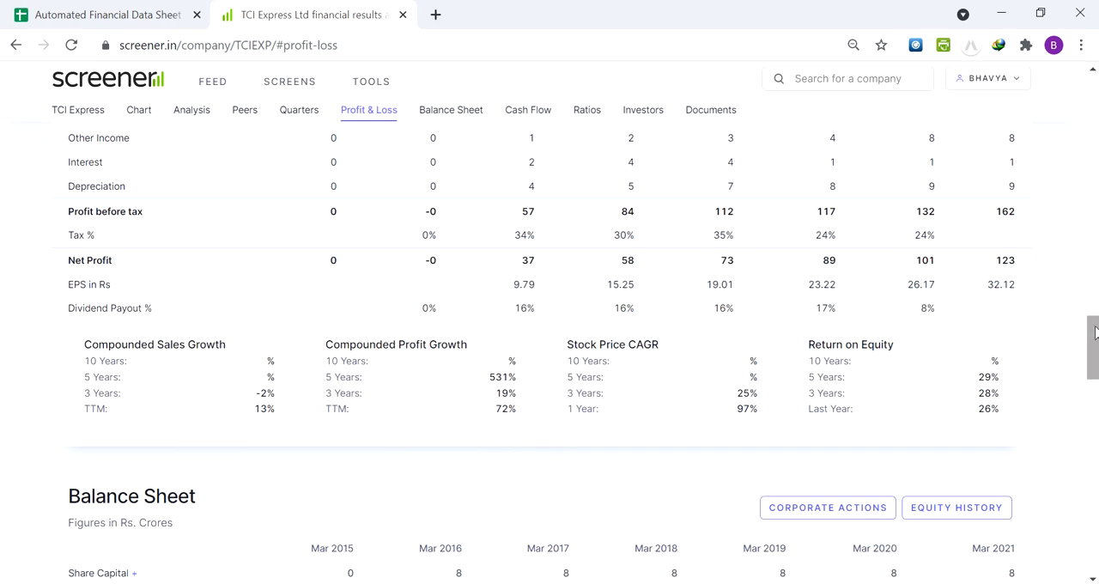
{"action": "left_click_drag", "start_coordinate": [1093, 324], "coordinate": [1093, 86]}
{"action": "left_click", "coordinate": [870, 80]}
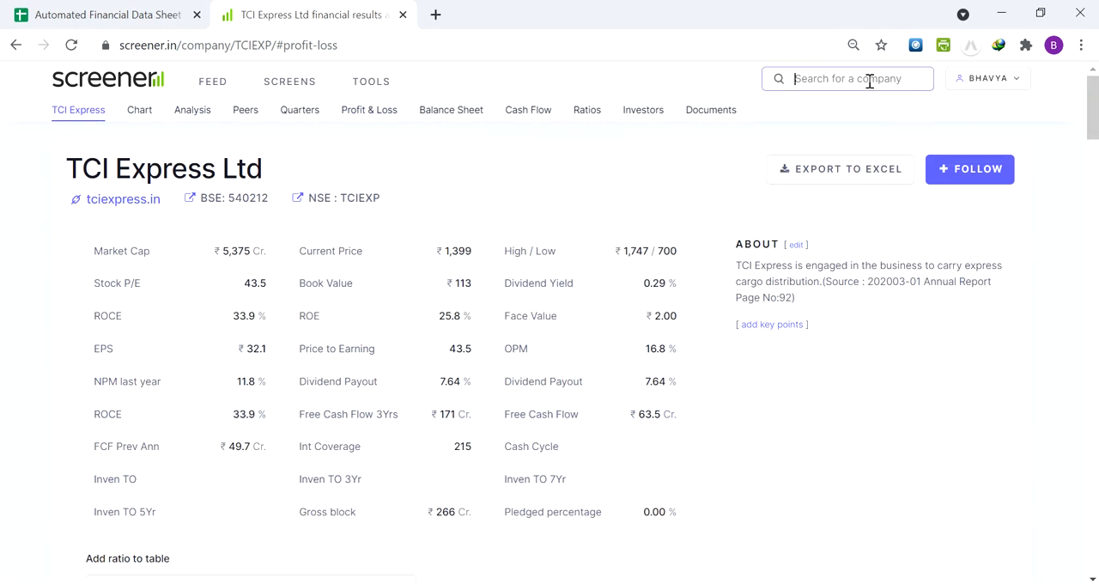
{"action": "type", "text": "uflex"}
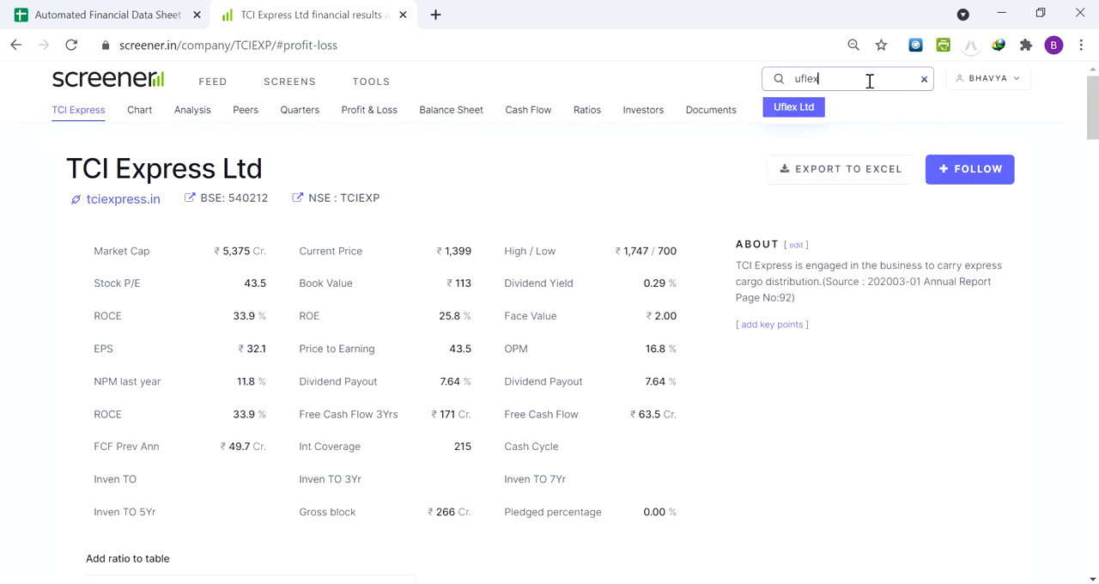
{"action": "left_click", "coordinate": [815, 107]}
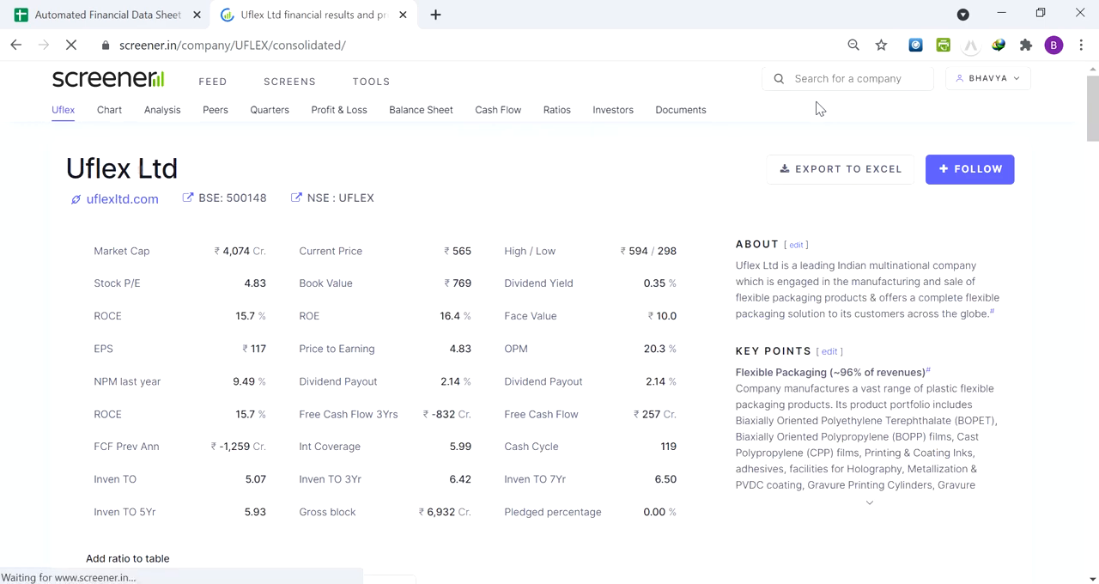
{"action": "left_click", "coordinate": [351, 120]}
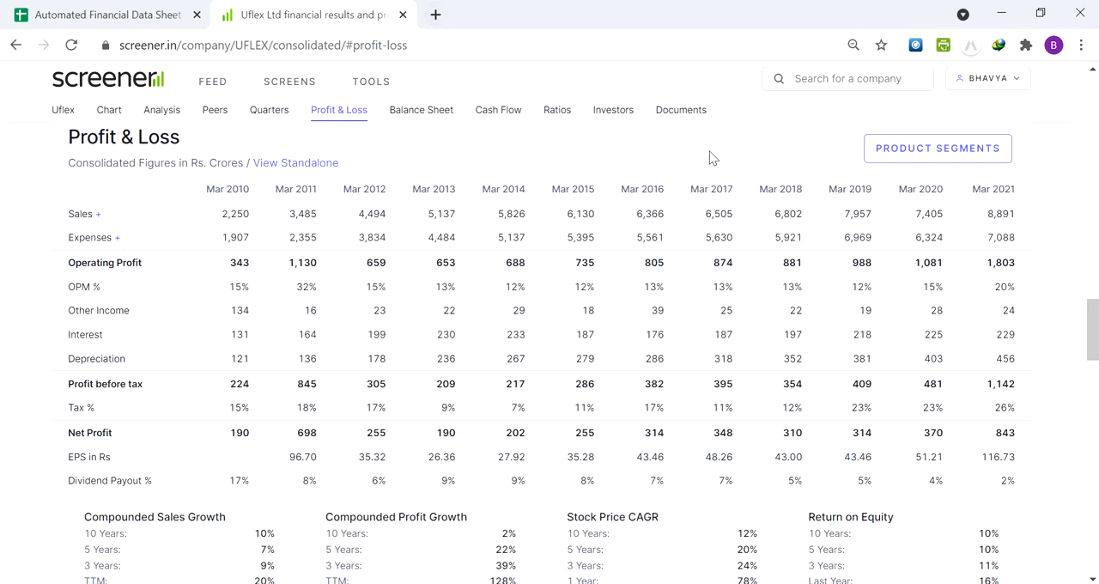
Open Screener in a second browser tab, search for "baja" and show the Profit & Loss section of Bajaj Finance Ltd
{"action": "left_click", "coordinate": [420, 49]}
{"action": "key", "text": "ctrl+c"}
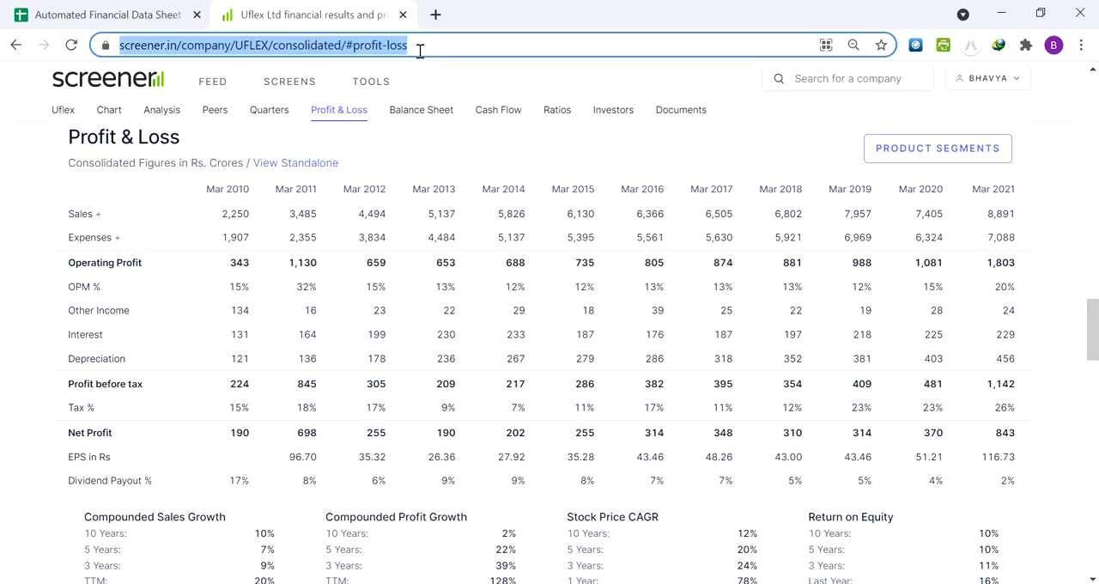
{"action": "key", "text": "ctrl+t"}
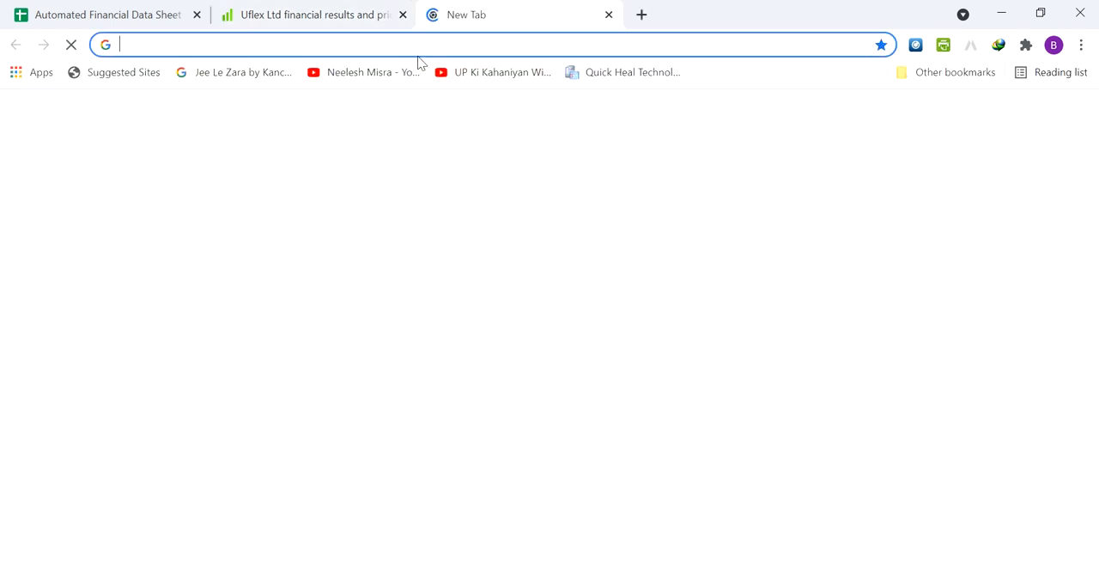
{"action": "key", "text": "ctrl+v"}
{"action": "key", "text": "Return"}
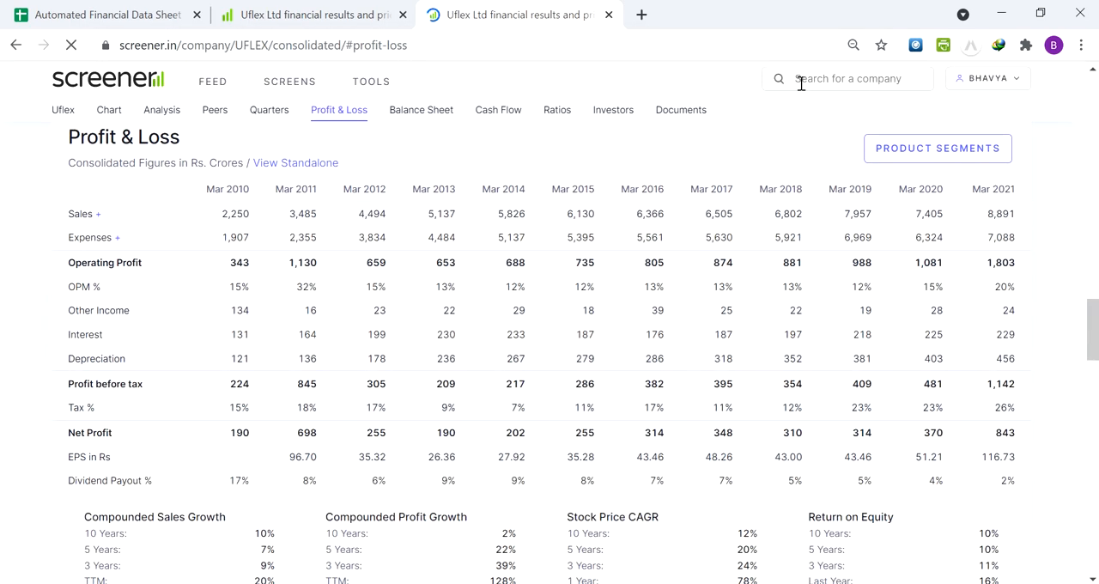
{"action": "left_click", "coordinate": [800, 80]}
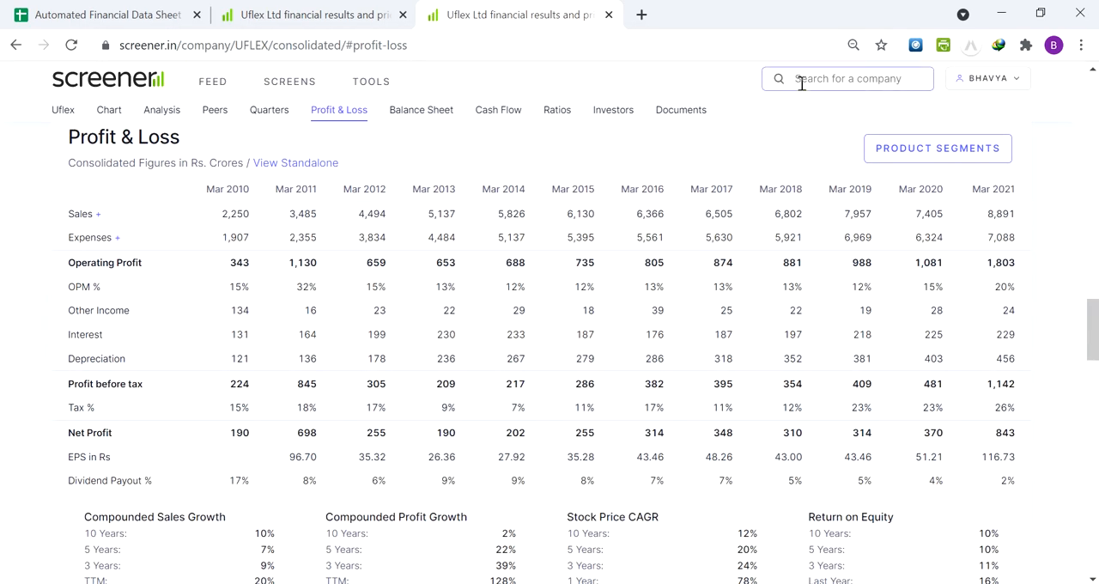
{"action": "type", "text": "baja"}
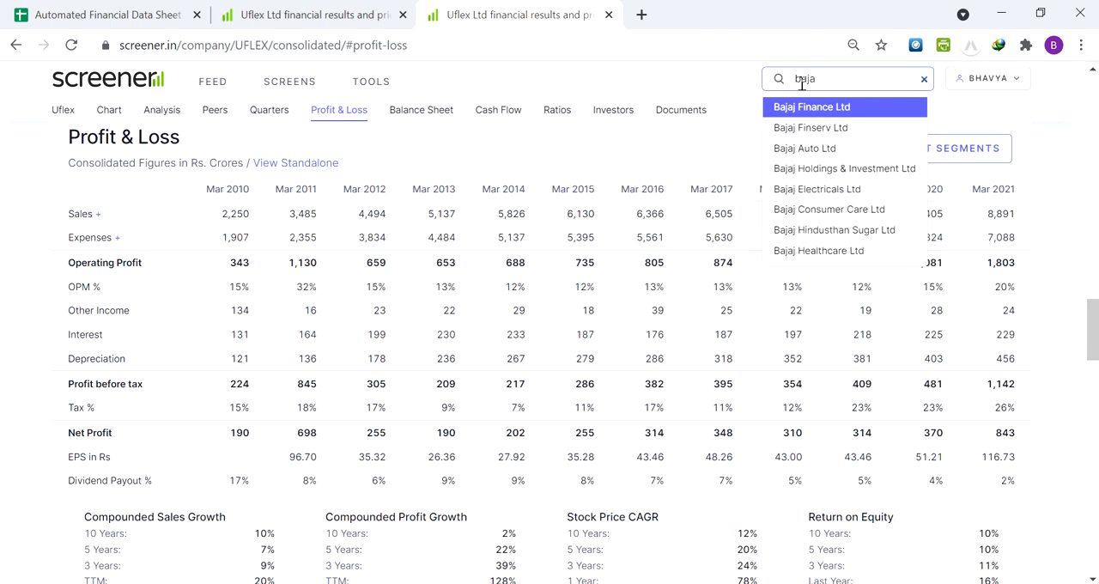
{"action": "key", "text": "Return"}
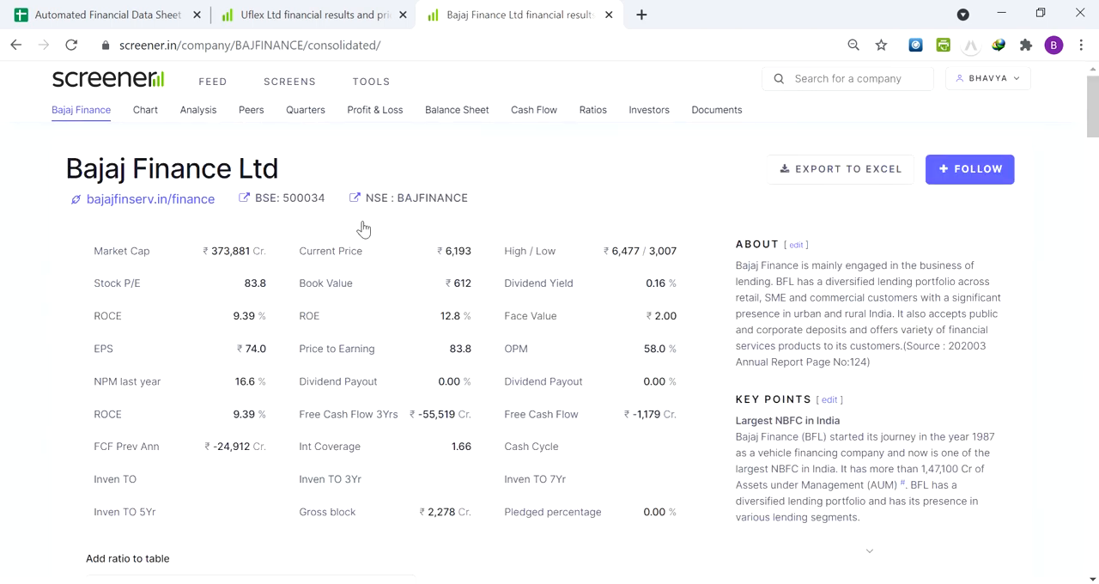
{"action": "left_click", "coordinate": [361, 114]}
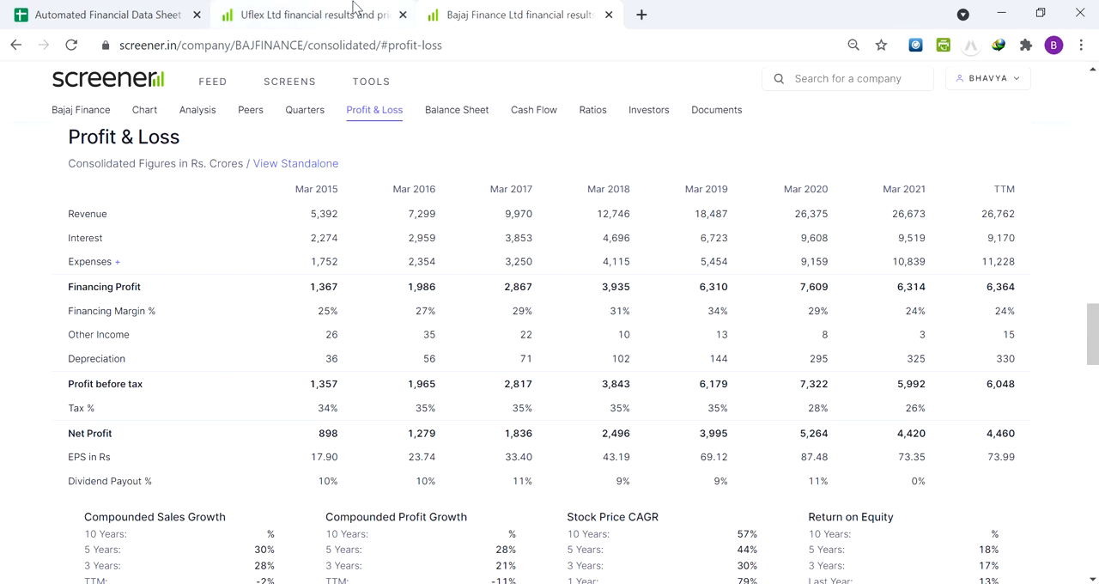
Return to the Automated Financial Data Sheet and recheck the OPM cells in rows 6 and 7
{"action": "left_click", "coordinate": [313, 15]}
{"action": "left_click", "coordinate": [195, 9]}
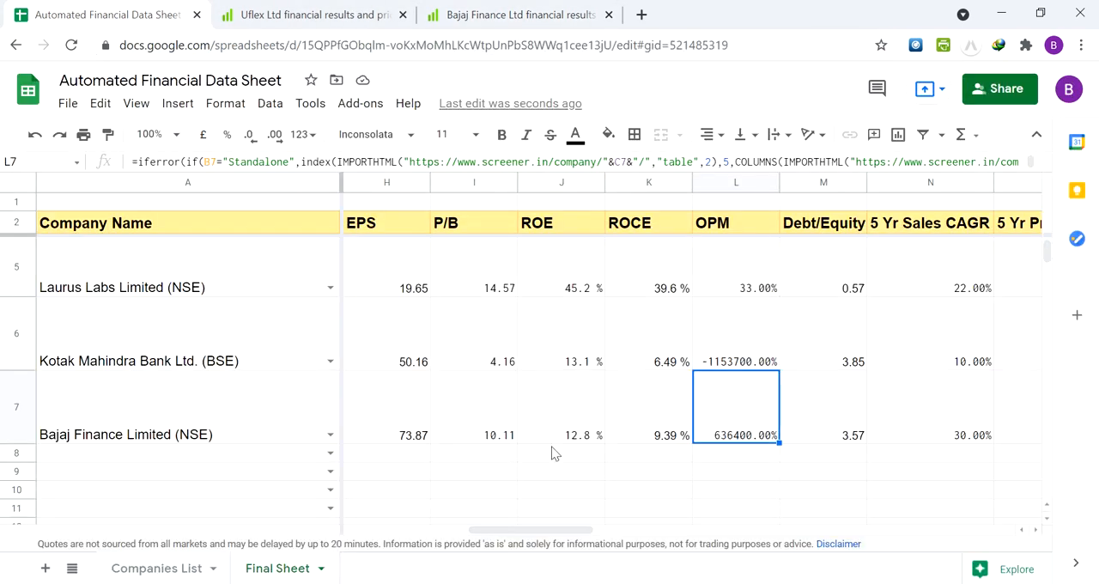
{"action": "key", "text": "Up"}
{"action": "key", "text": "Down"}
{"action": "key", "text": "Up"}
{"action": "key", "text": "Down"}
Compare the OPM % row of Uflex with the Financing Margin % row of Bajaj Finance on their Screener Profit & Loss pages
{"action": "left_click", "coordinate": [291, 13]}
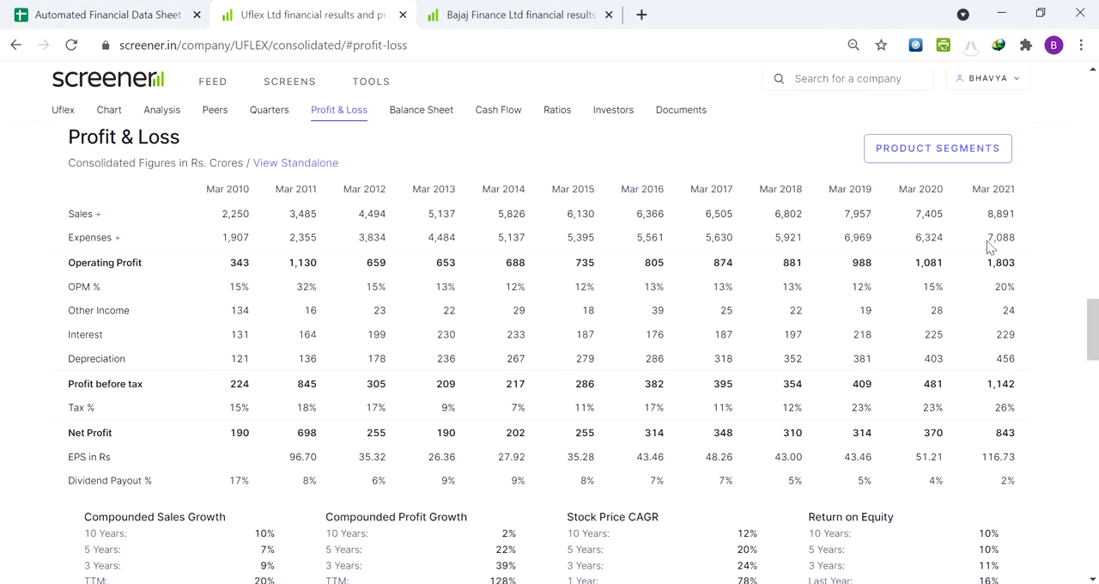
{"action": "left_click", "coordinate": [508, 12]}
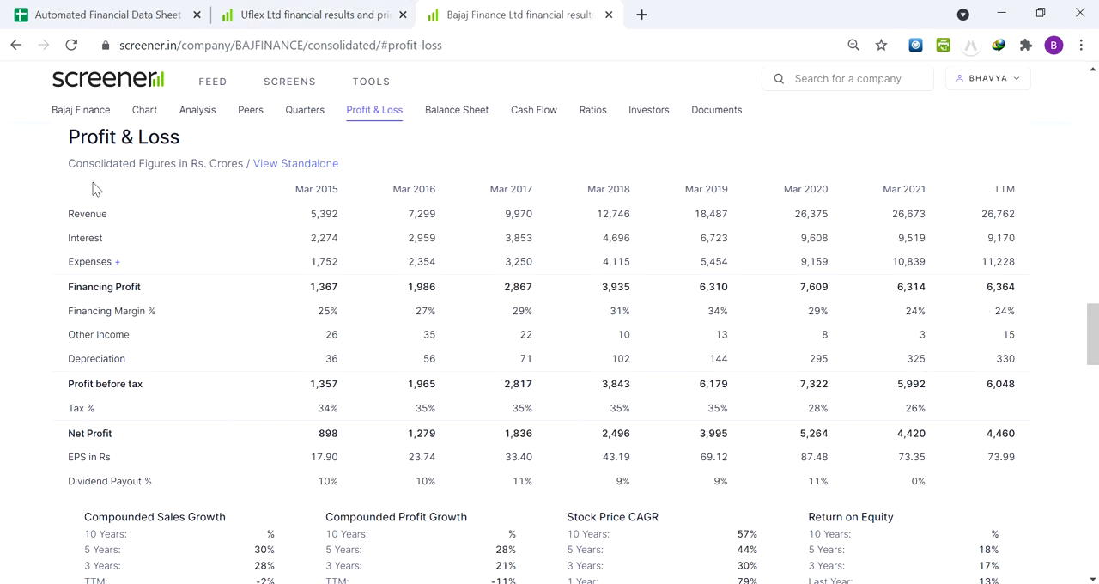
{"action": "left_click", "coordinate": [262, 8]}
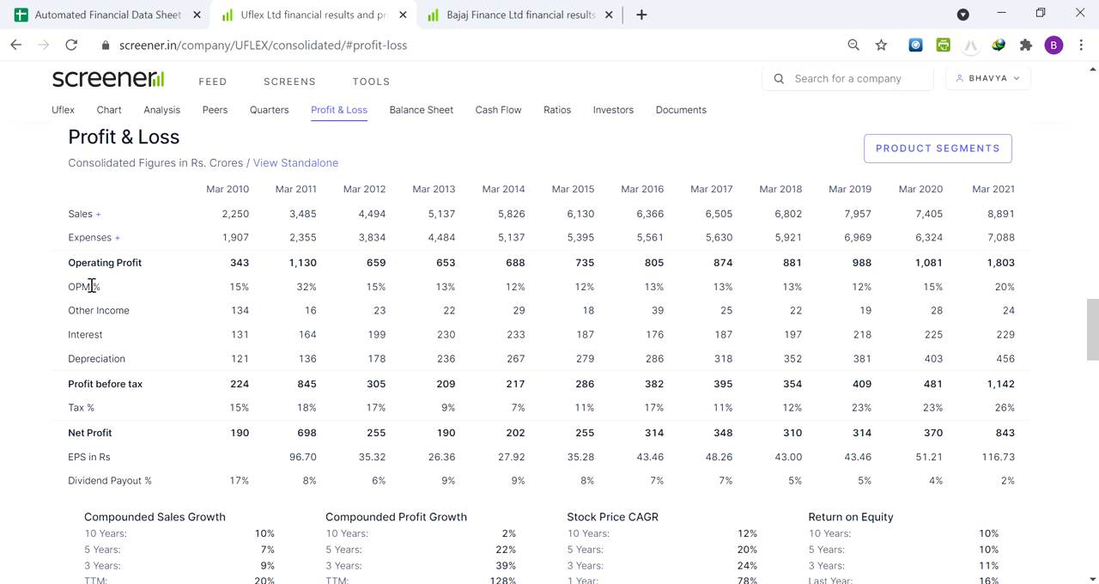
{"action": "left_click", "coordinate": [455, 10]}
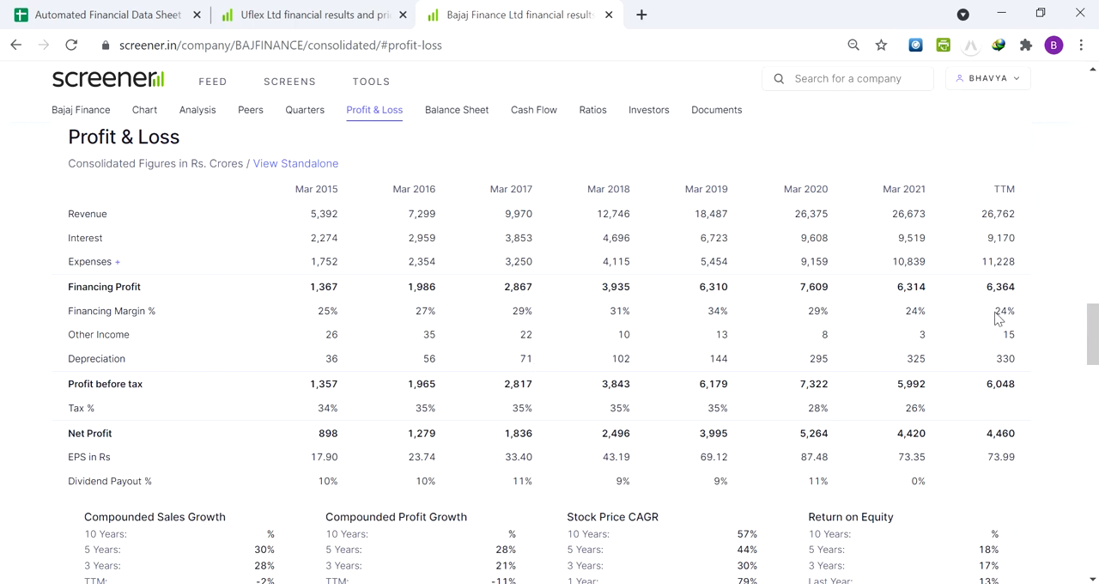
{"action": "left_click", "coordinate": [276, 12]}
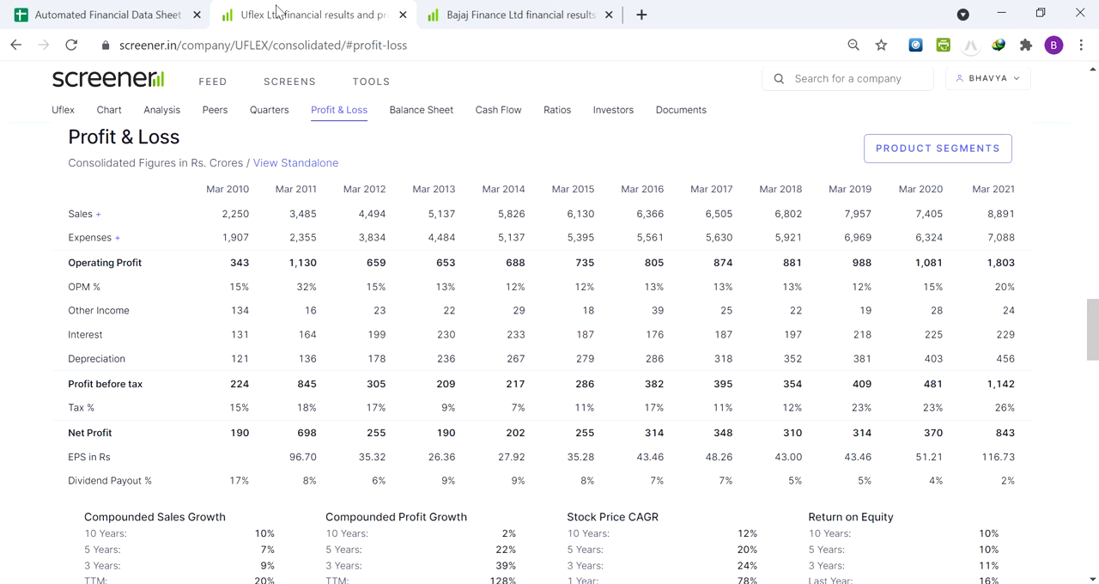
Examine Kotak Mahindra Bank's OPM cell L6 in the data sheet, then check Bajaj Finance's Profit & Loss table on Screener
{"action": "left_click", "coordinate": [182, 10]}
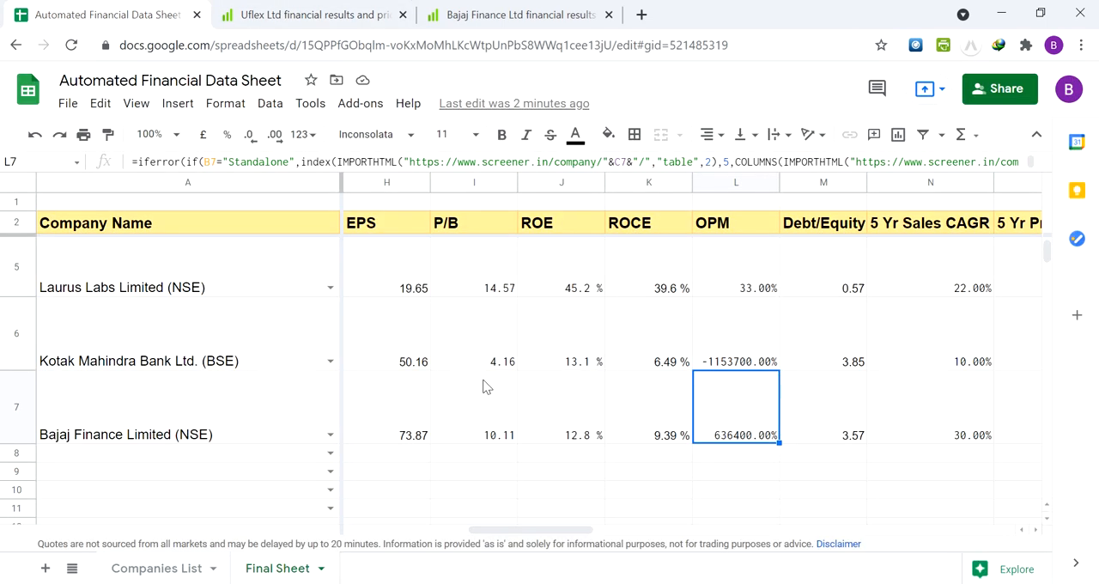
{"action": "key", "text": "Left"}
{"action": "key", "text": "Right"}
{"action": "key", "text": "Left"}
{"action": "key", "text": "Up"}
{"action": "key", "text": "Right"}
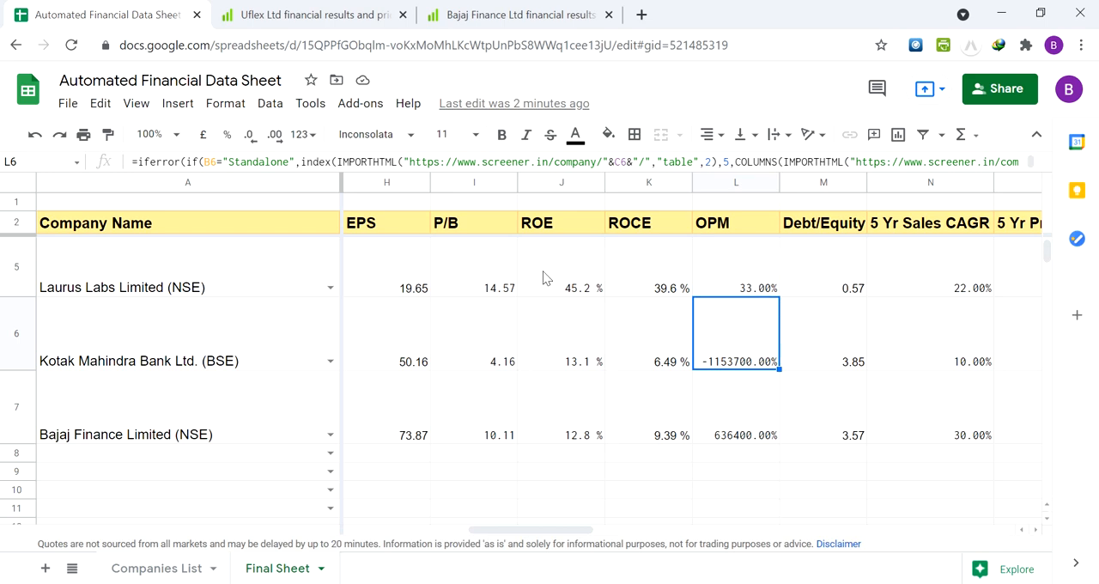
{"action": "left_click", "coordinate": [493, 20]}
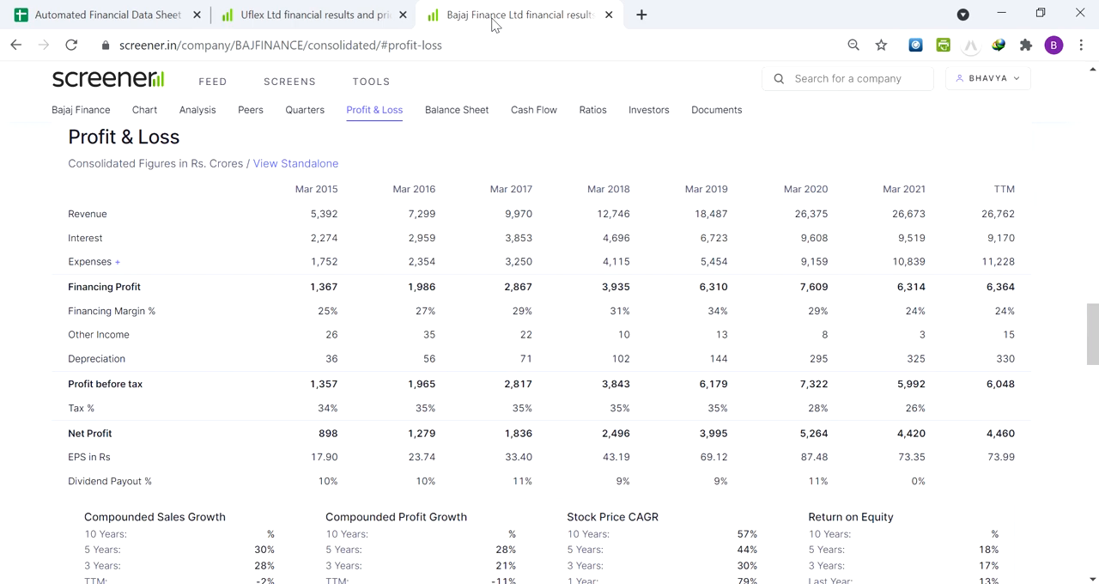
Go back over the OPM cells in L5 to L8 of the data sheet and return to Bajaj Finance's Profit & Loss table on Screener
{"action": "left_click", "coordinate": [107, 14]}
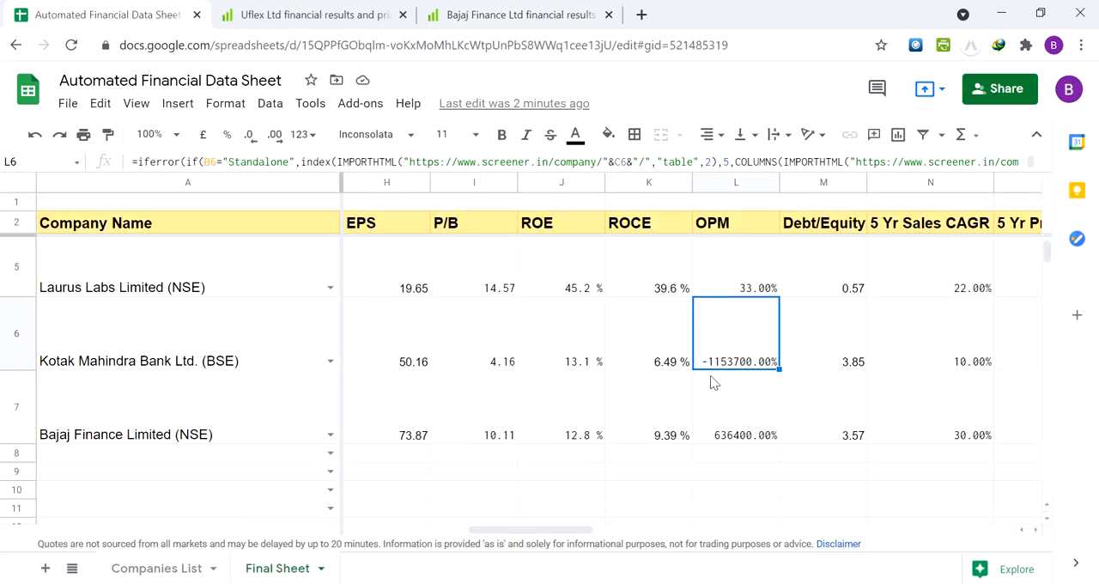
{"action": "key", "text": "Down"}
{"action": "key", "text": "Down"}
{"action": "key", "text": "Up"}
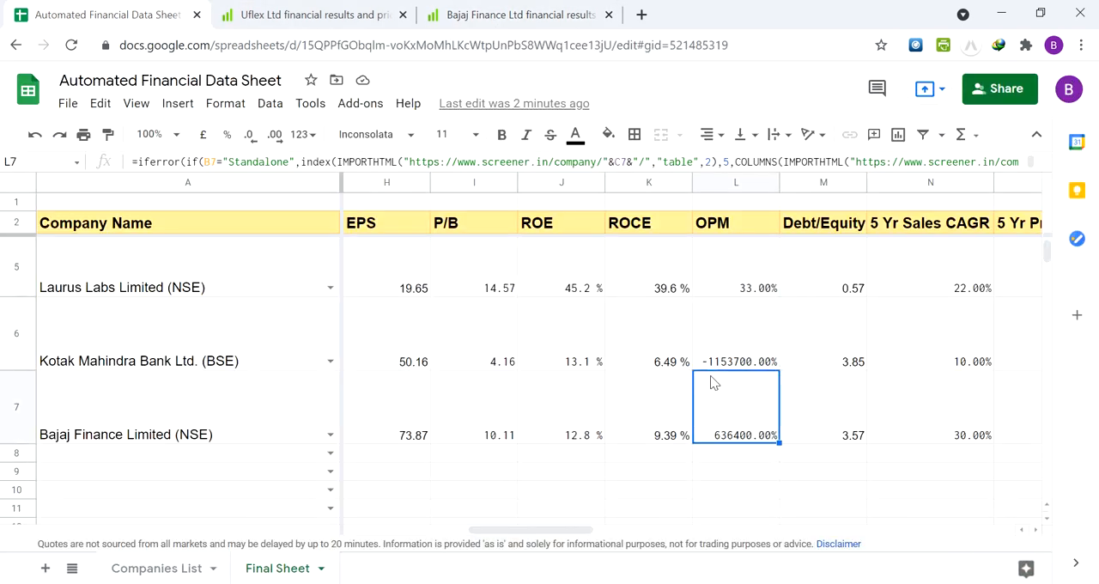
{"action": "key", "text": "Up"}
{"action": "key", "text": "Up"}
{"action": "key", "text": "Down"}
{"action": "key", "text": "Down"}
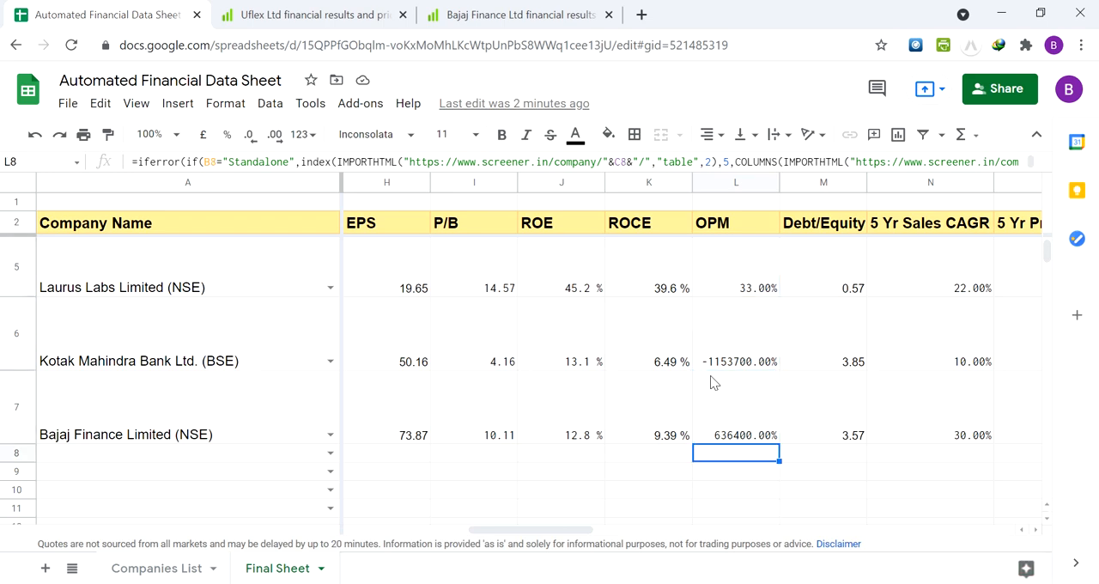
{"action": "key", "text": "Up"}
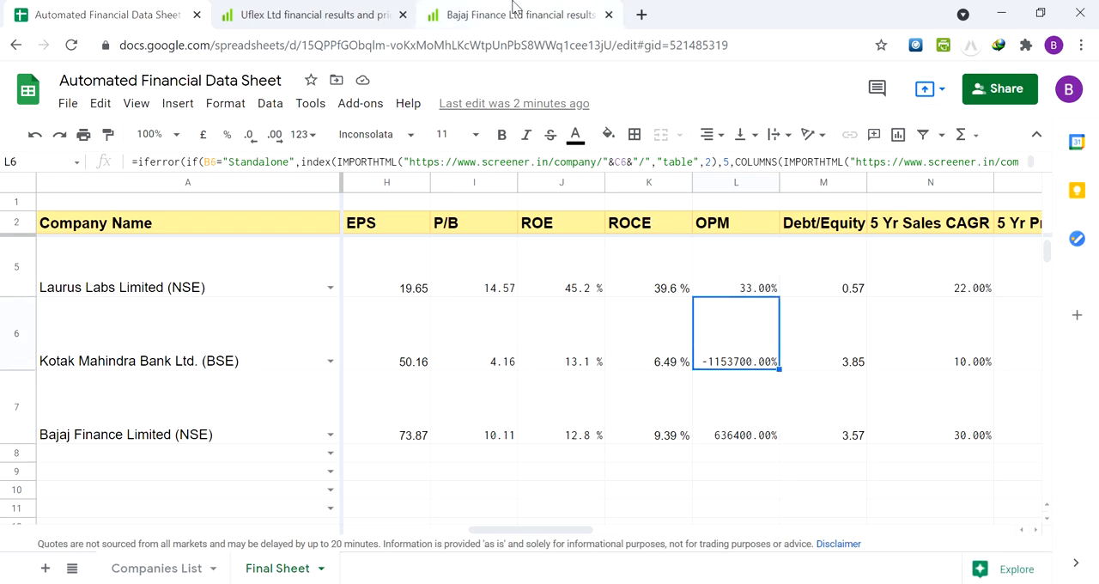
{"action": "left_click", "coordinate": [292, 7]}
{"action": "left_click", "coordinate": [469, 10]}
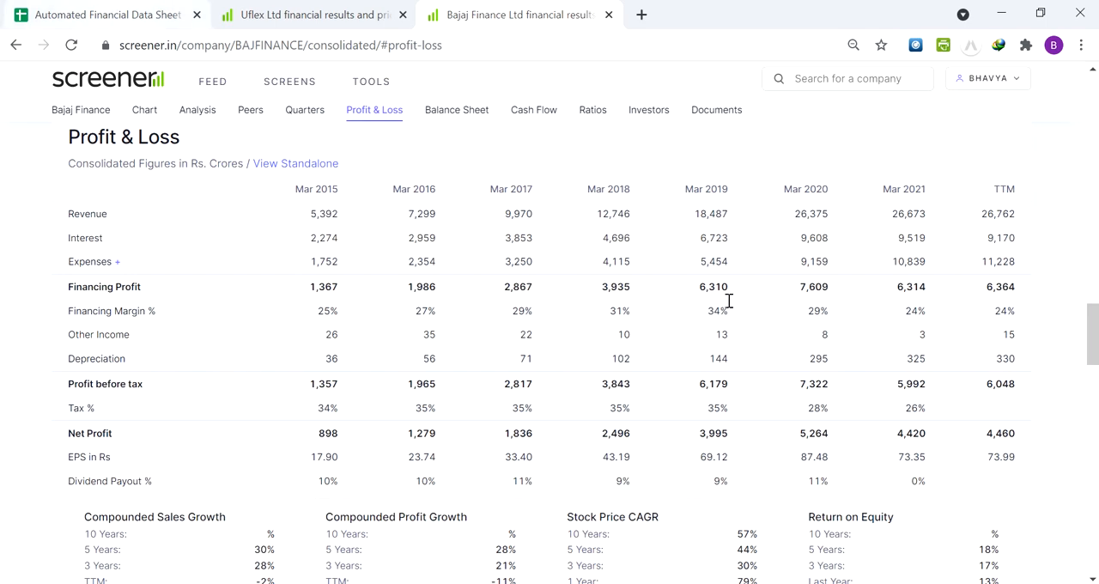
Return to the Automated Financial Data Sheet and add Uflex Limited (BSE) as the company in cell A8
{"action": "left_click", "coordinate": [174, 7]}
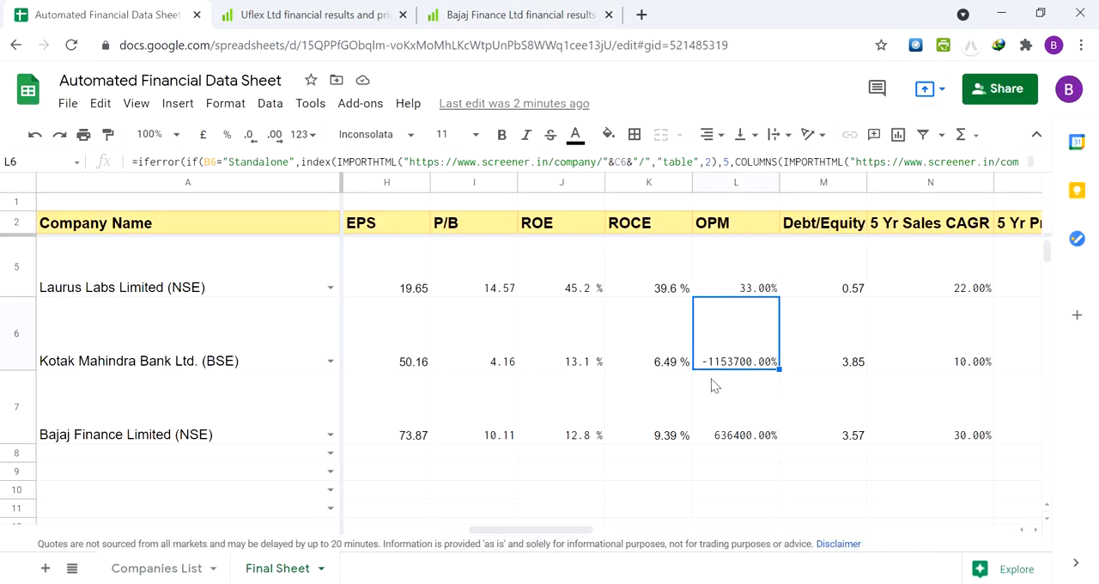
{"action": "left_click", "coordinate": [744, 261]}
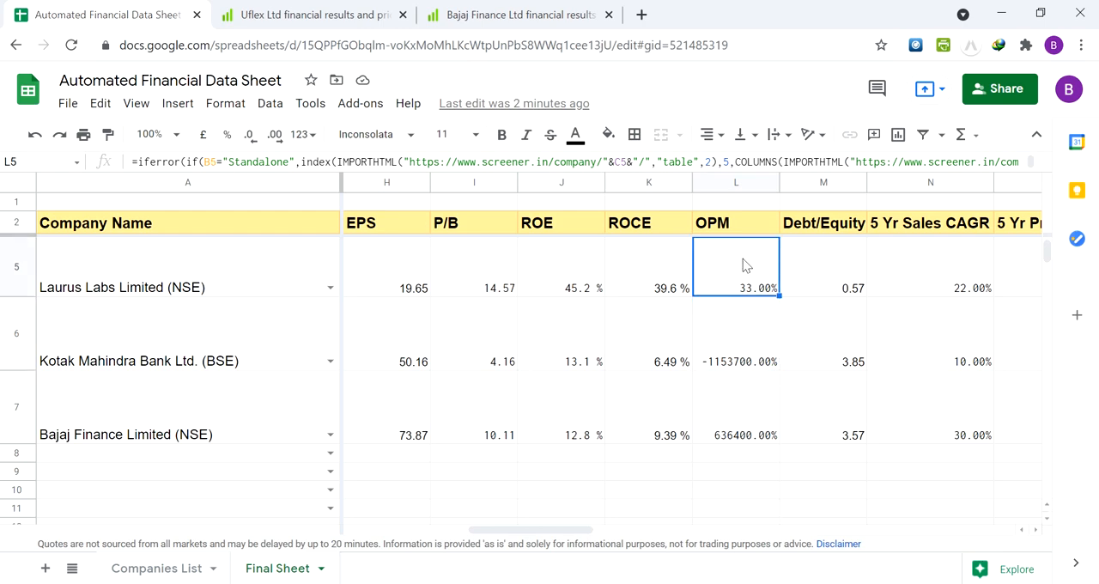
{"action": "left_click", "coordinate": [141, 455]}
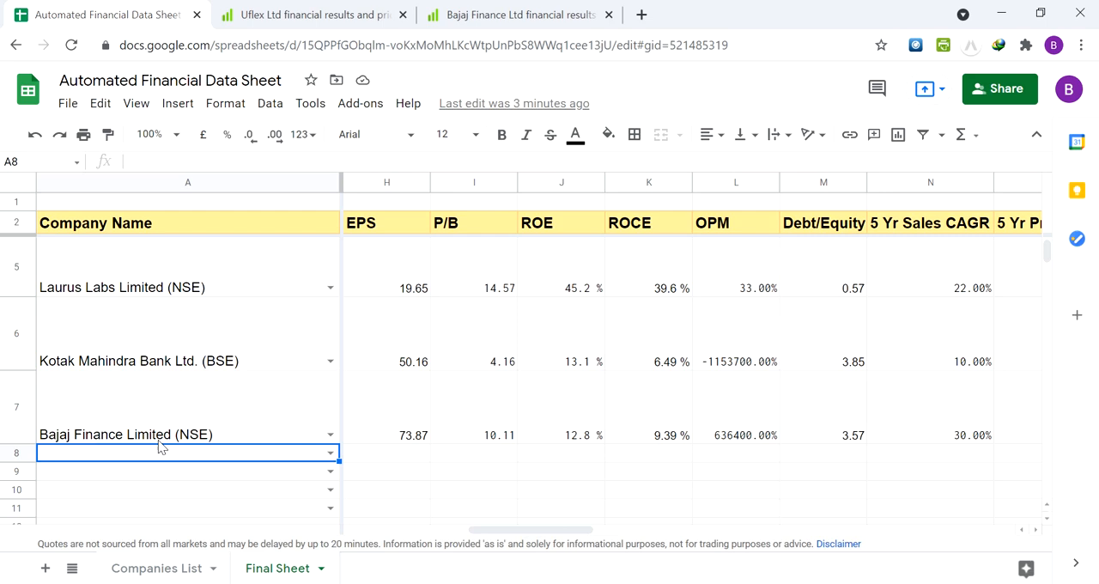
{"action": "type", "text": "uflex"}
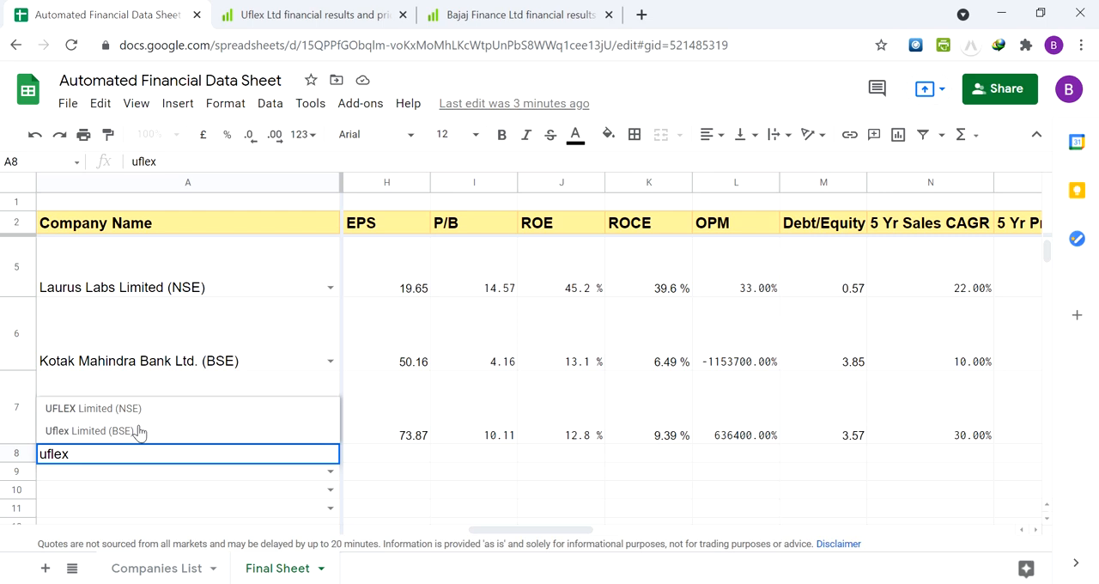
{"action": "left_click", "coordinate": [139, 432]}
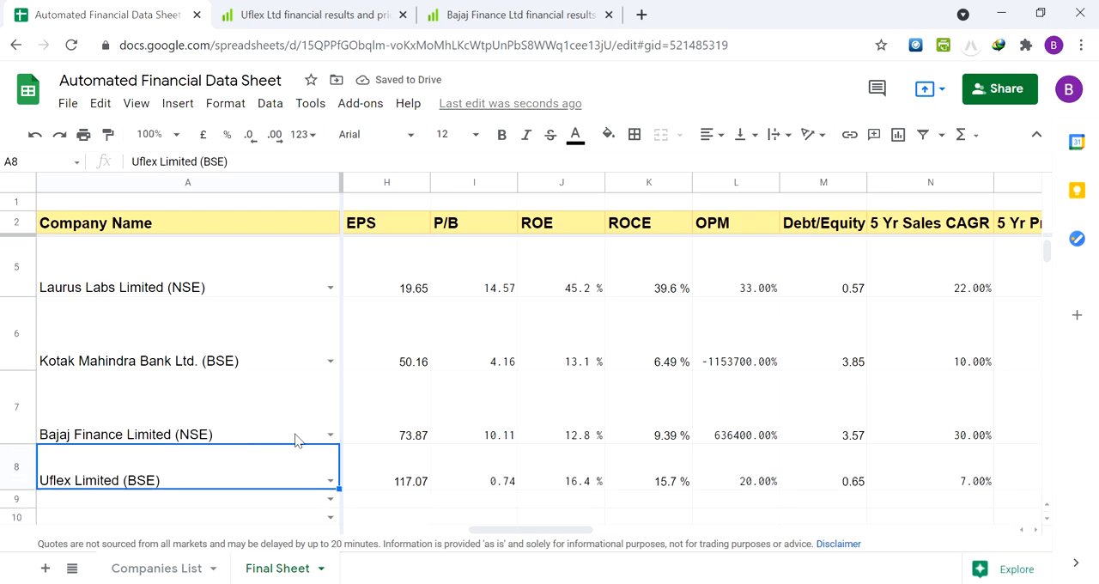
Look along Uflex's figures in row 8 up to the OPM and Debt/Equity cells, ending on its OPM cell
{"action": "key", "text": "Right"}
{"action": "key", "text": "Right"}
{"action": "key", "text": "Right"}
{"action": "key", "text": "Right"}
{"action": "key", "text": "Right"}
{"action": "key", "text": "Right"}
{"action": "key", "text": "Right"}
{"action": "key", "text": "Right"}
{"action": "key", "text": "Right"}
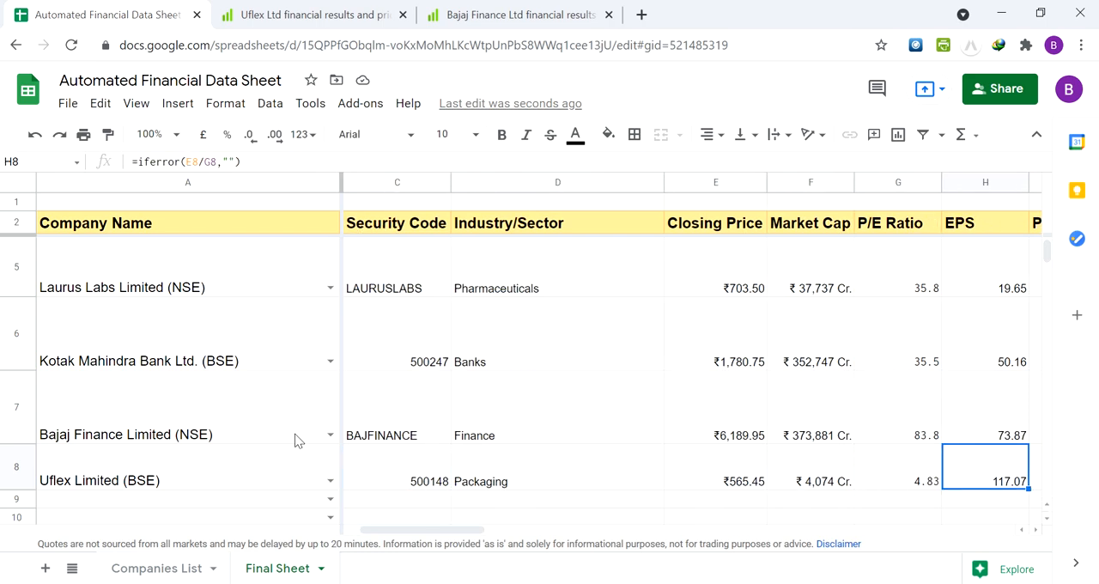
{"action": "key", "text": "Right"}
{"action": "key", "text": "Right"}
{"action": "key", "text": "Right"}
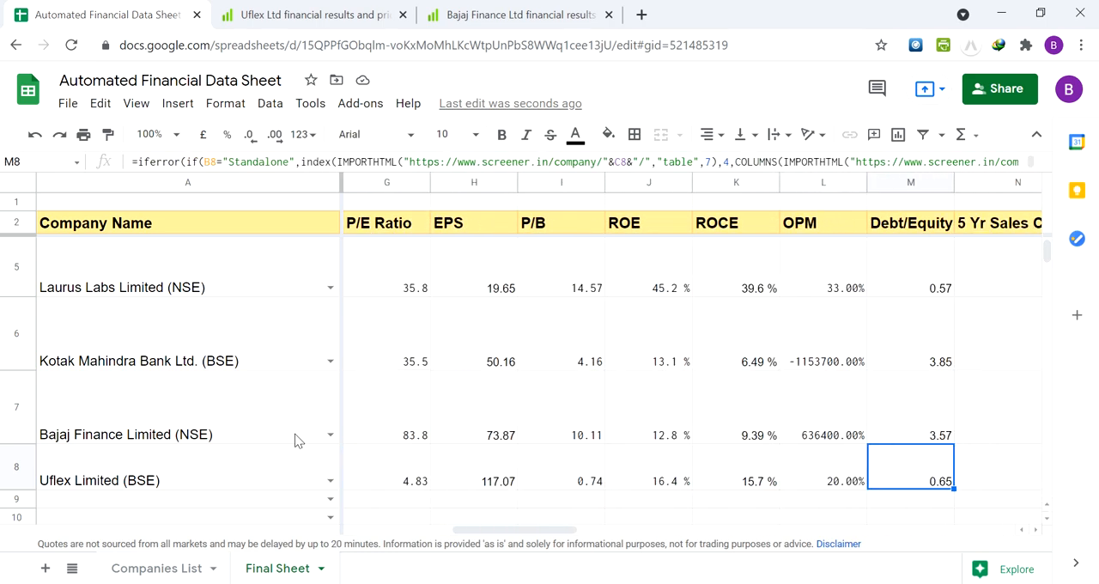
{"action": "key", "text": "Left"}
{"action": "key", "text": "Left"}
{"action": "key", "text": "Right"}
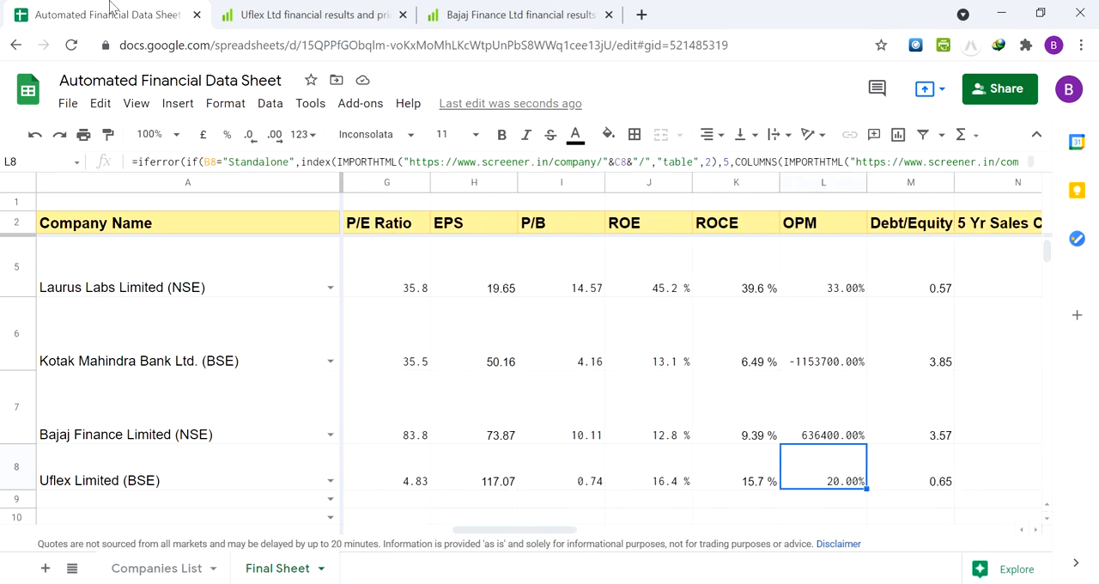
Check Uflex's Mar 2021 OPM % on its Screener Profit & Loss page and return to the data sheet
{"action": "left_click", "coordinate": [311, 15]}
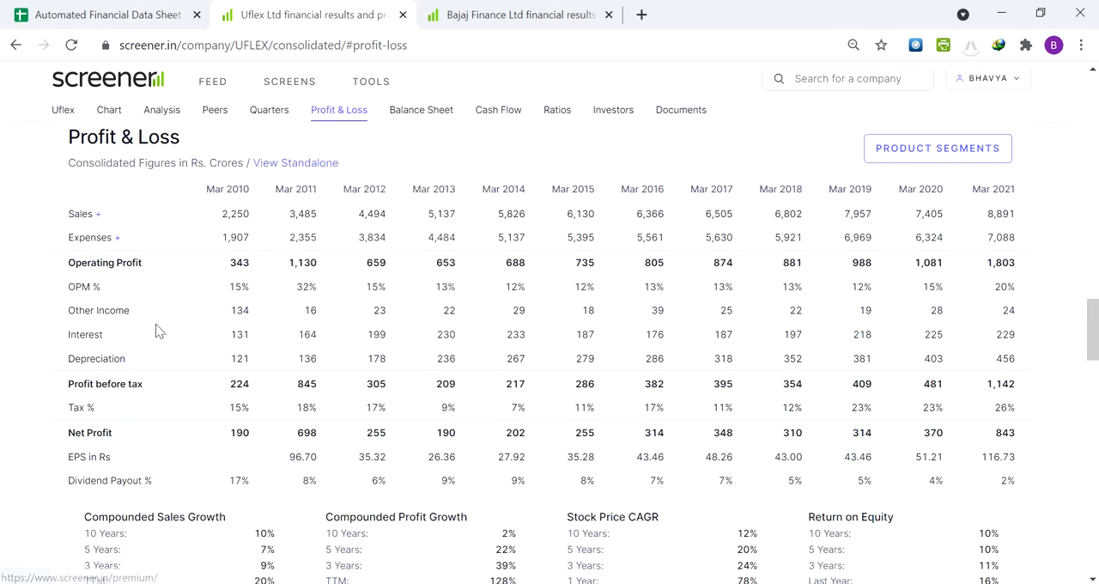
{"action": "left_click_drag", "start_coordinate": [1017, 286], "coordinate": [994, 287]}
{"action": "left_click", "coordinate": [1005, 287]}
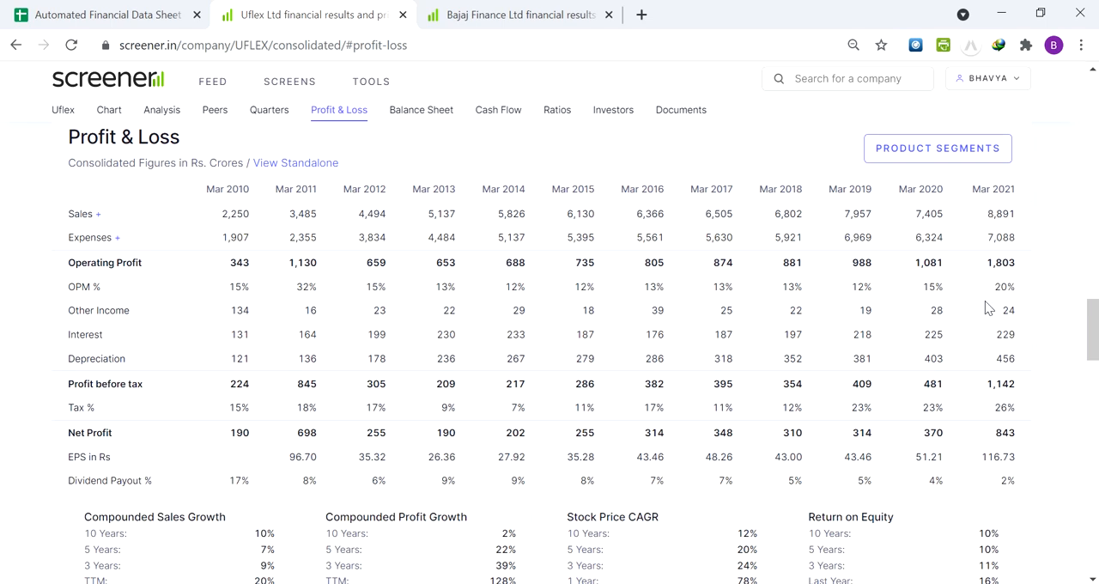
{"action": "left_click", "coordinate": [124, 12]}
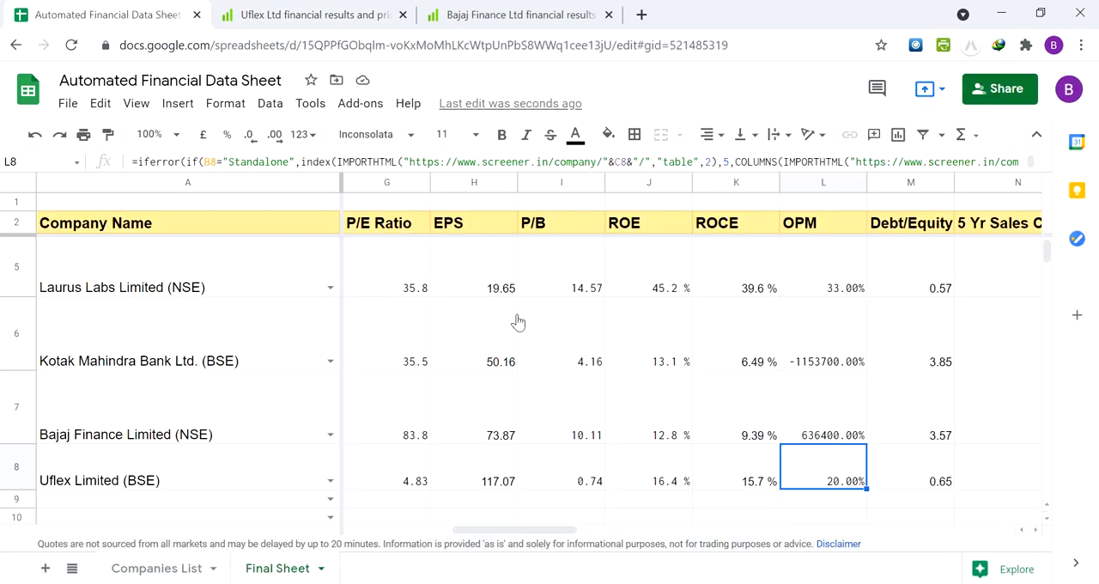
Consult Bajaj Finance's Financing Margin % on Screener and overwrite its OPM cell L7 in the data sheet with 24%
{"action": "left_click", "coordinate": [866, 421]}
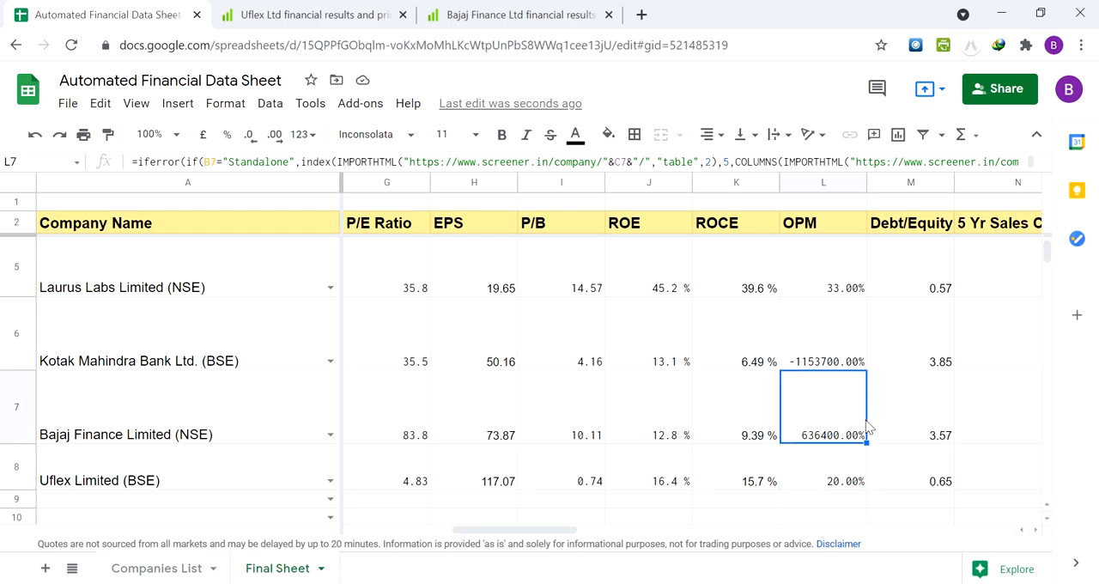
{"action": "left_click", "coordinate": [812, 348]}
{"action": "left_click", "coordinate": [483, 12]}
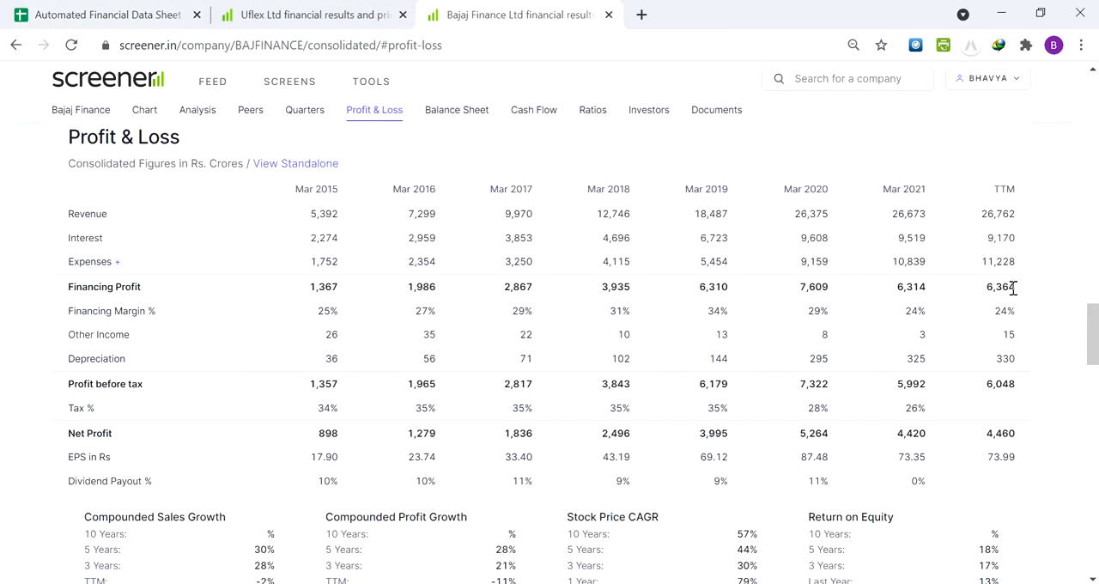
{"action": "left_click", "coordinate": [183, 7]}
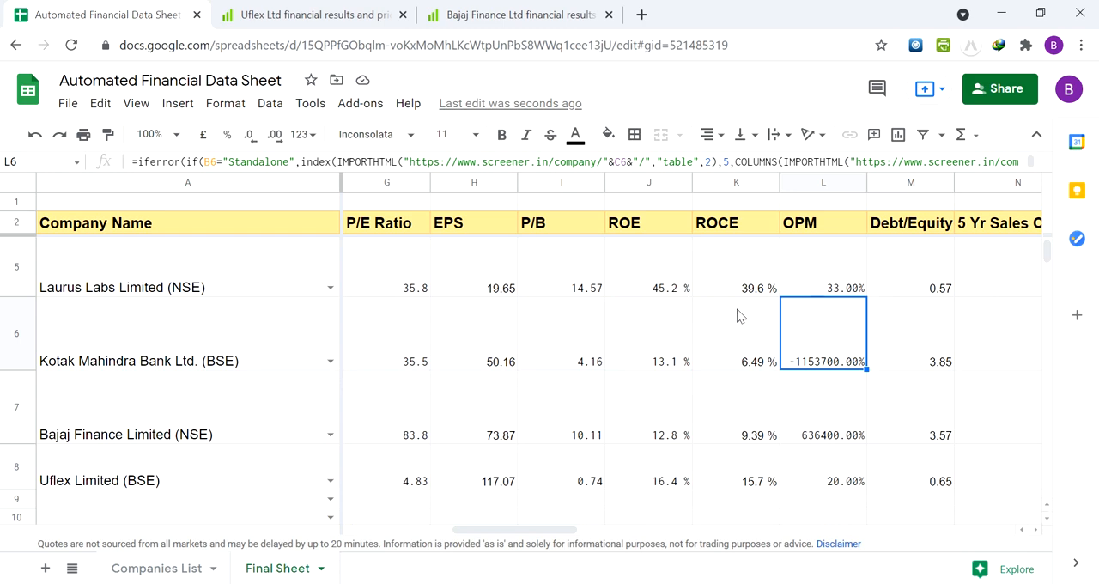
{"action": "key", "text": "Down"}
{"action": "type", "text": "24%"}
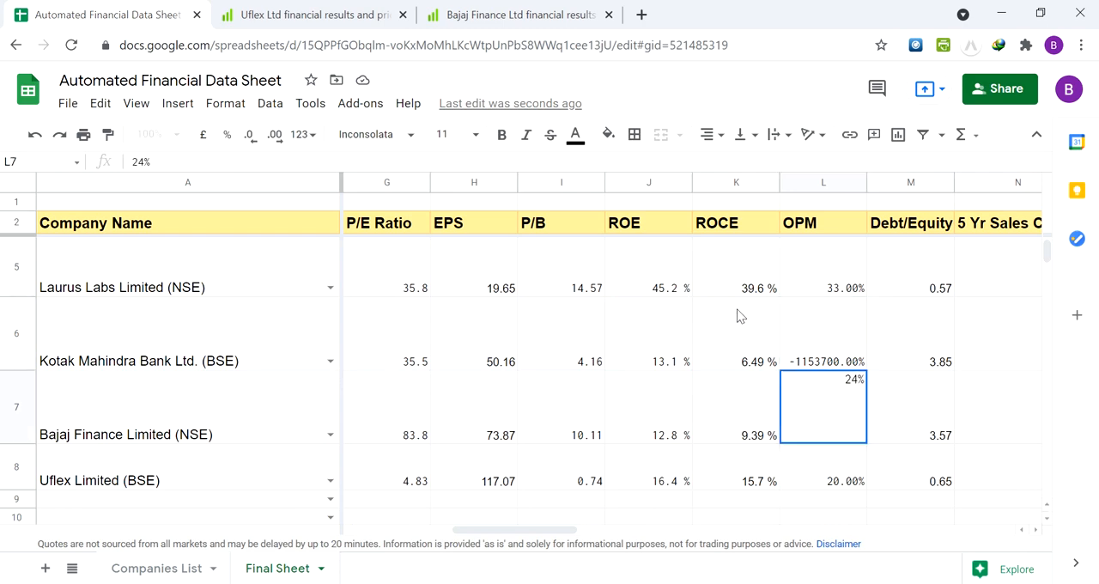
{"action": "key", "text": "Return"}
{"action": "key", "text": "Up"}
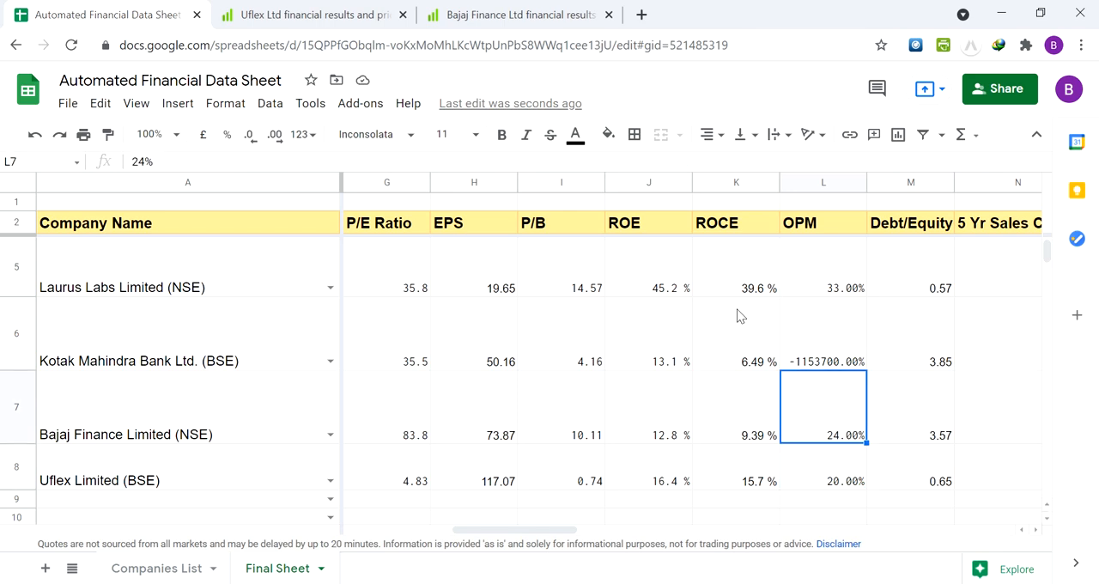
Search Screener for kotak and open the Profit & Loss section of Kotak Mahindra Bank Ltd
{"action": "key", "text": "Up"}
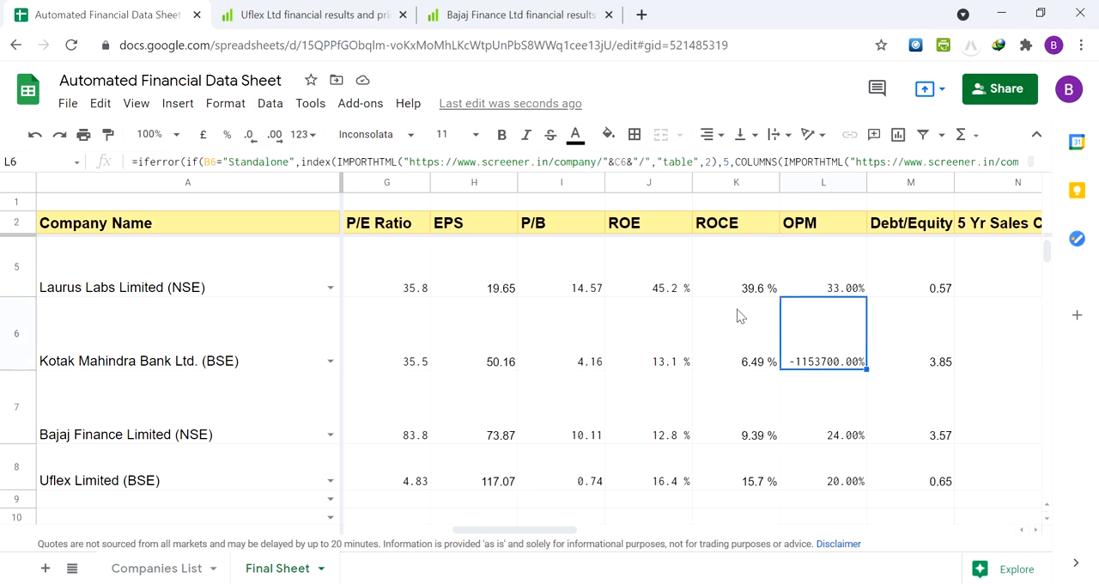
{"action": "left_click", "coordinate": [516, 15]}
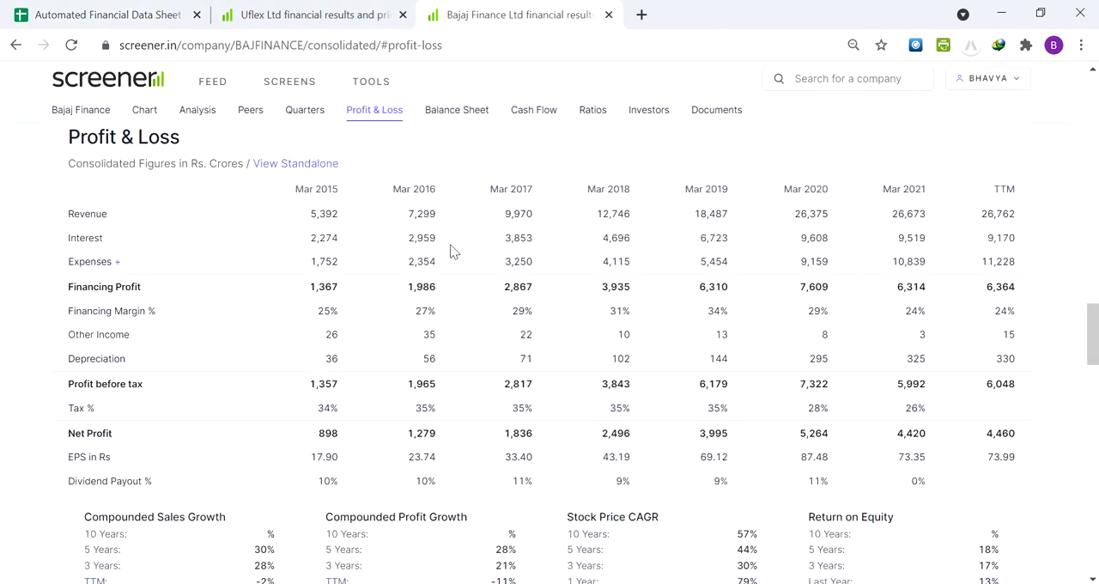
{"action": "left_click", "coordinate": [818, 78]}
{"action": "type", "text": "kotak"}
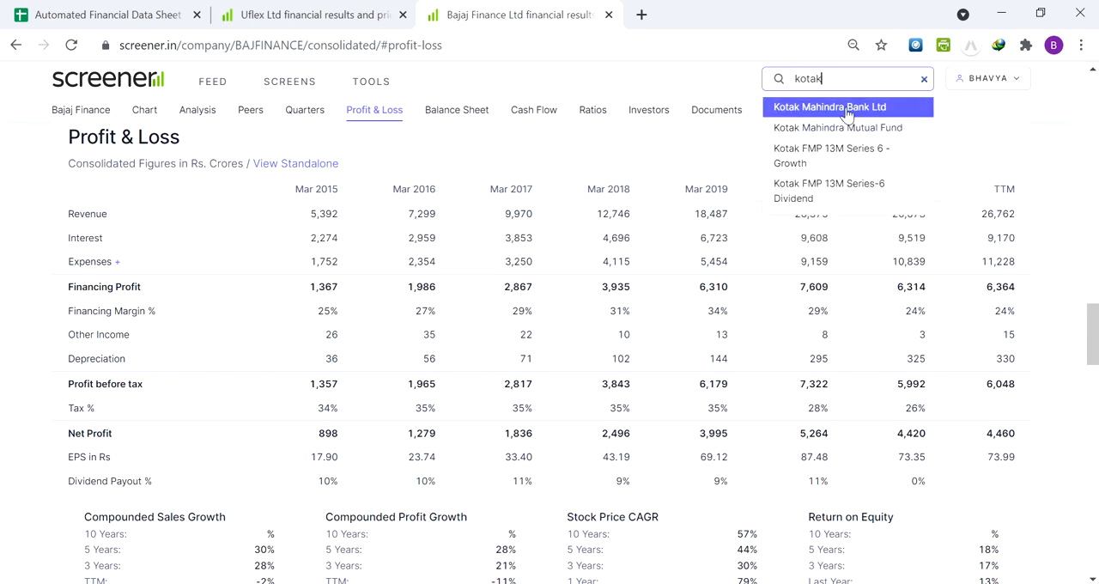
{"action": "left_click", "coordinate": [848, 108]}
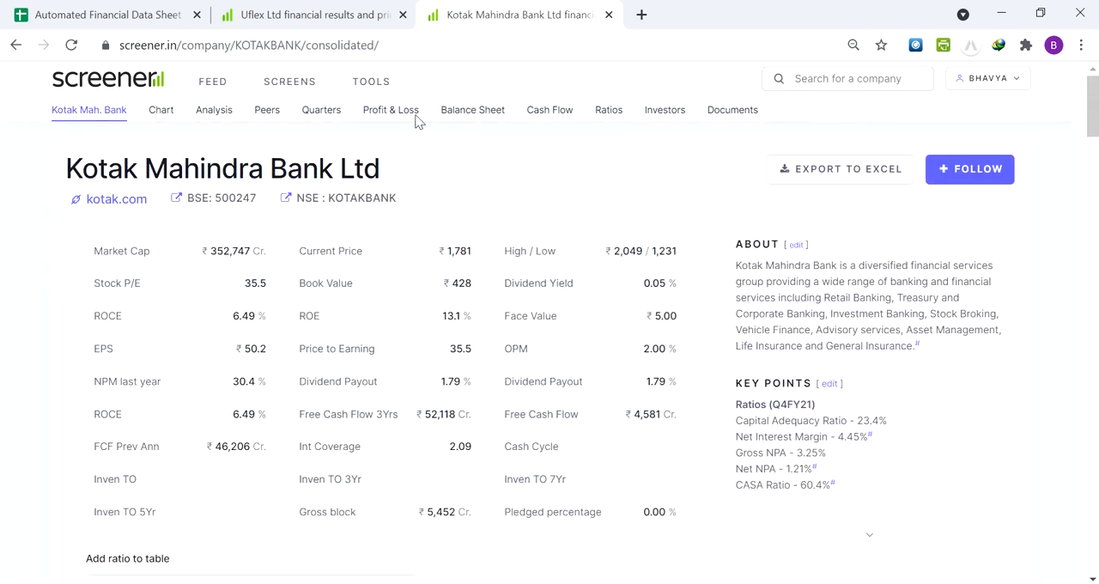
{"action": "left_click", "coordinate": [404, 117]}
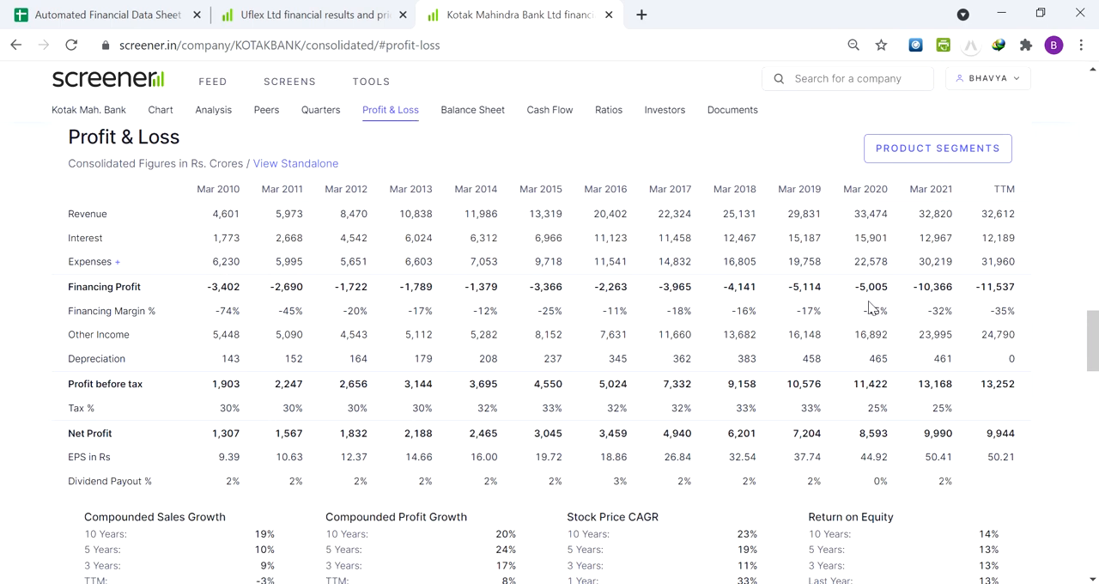
Back in the data sheet, overwrite Kotak Mahindra Bank's OPM cell L6 with -35%
{"action": "left_click", "coordinate": [102, 12]}
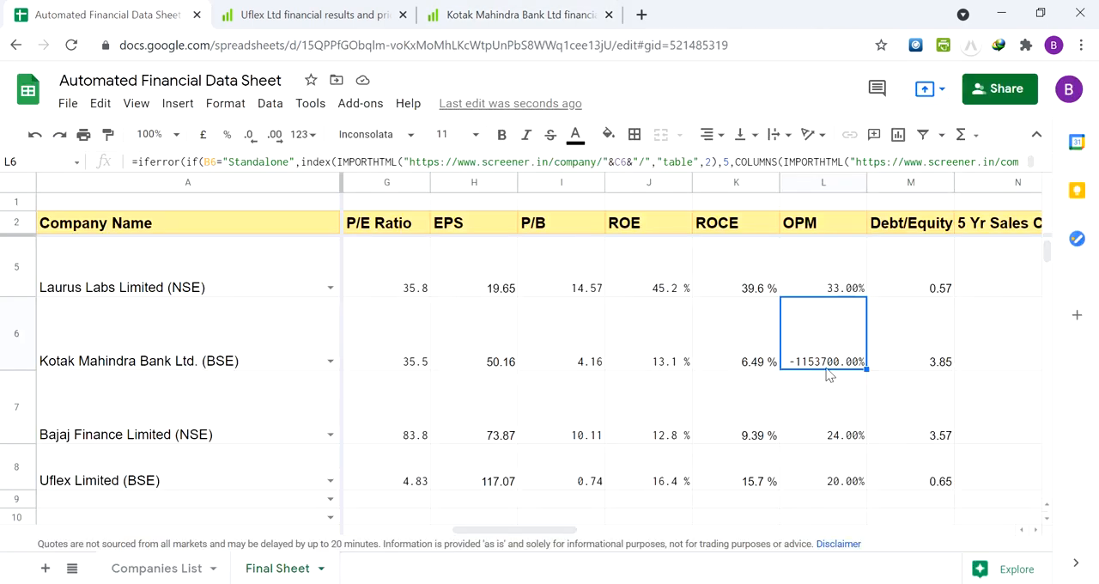
{"action": "type", "text": "-35%%"}
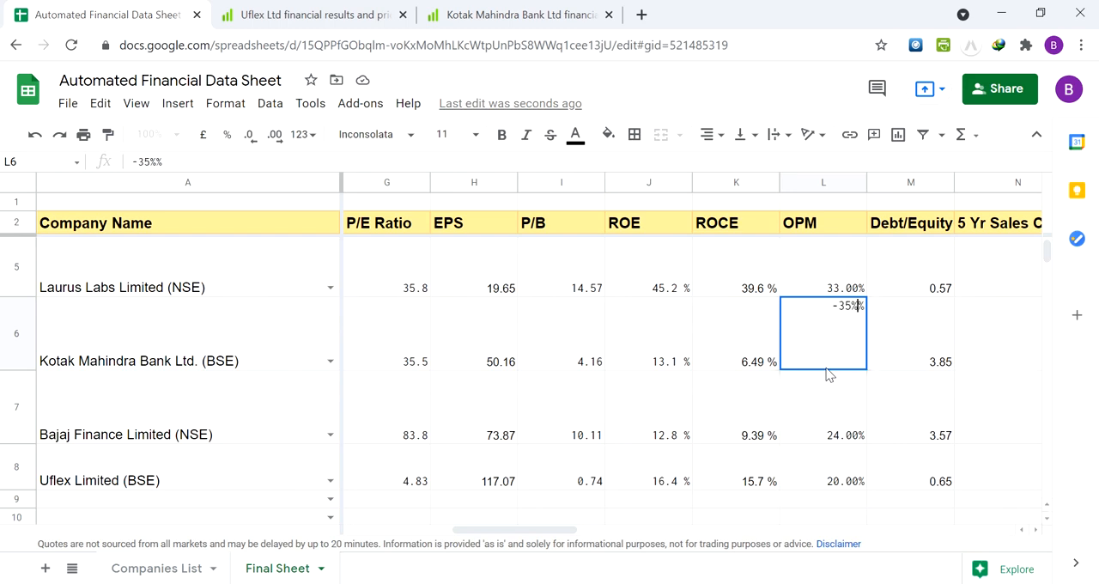
{"action": "key", "text": "BackSpace"}
{"action": "key", "text": "Return"}
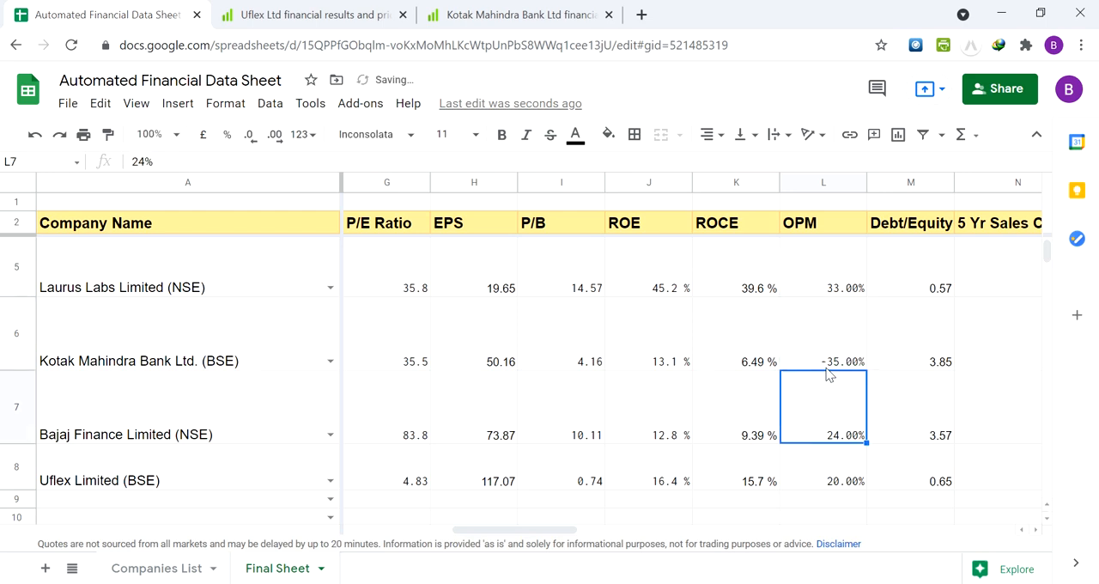
Review the OPM column around Kotak Mahindra Bank, Bajaj Finance and Uflex, comparing the manually entered cells with the formula cells
{"action": "key", "text": "Down"}
{"action": "key", "text": "Up"}
{"action": "key", "text": "Up"}
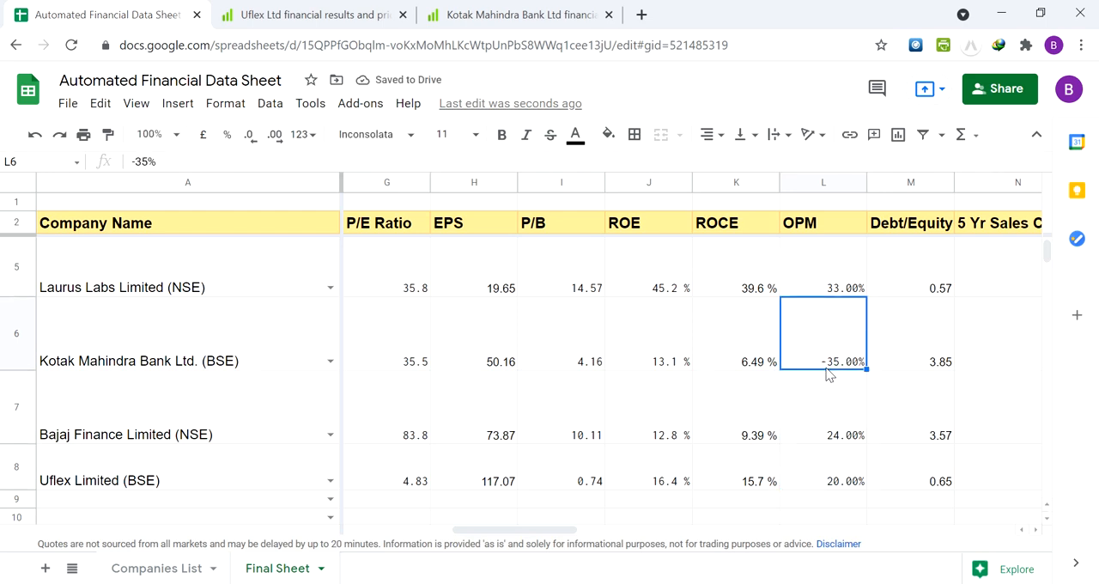
{"action": "key", "text": "Down"}
{"action": "key", "text": "Down"}
{"action": "key", "text": "Up"}
{"action": "key", "text": "Up"}
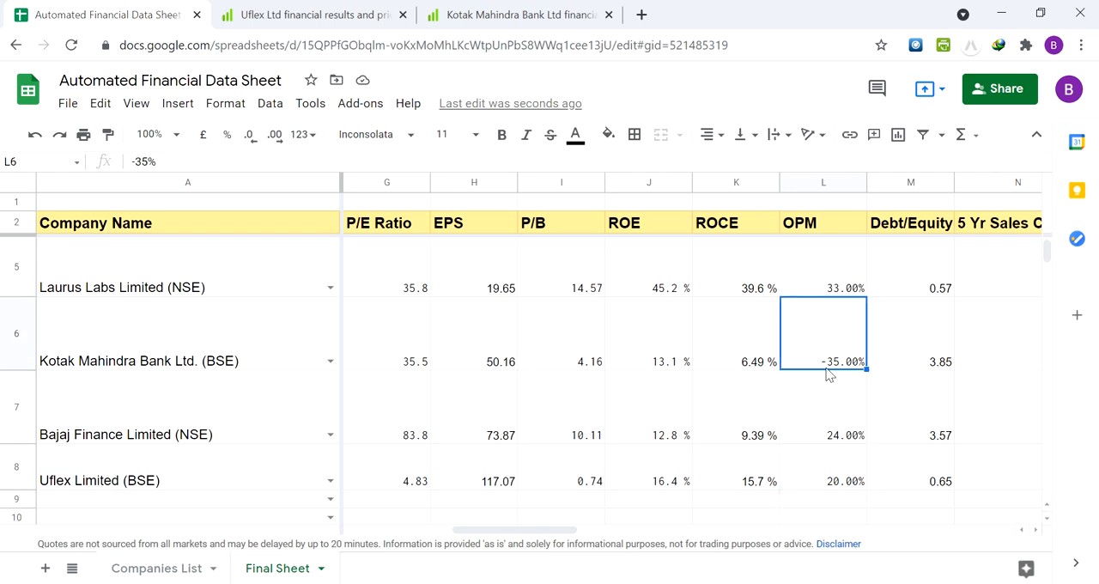
{"action": "key", "text": "Down"}
{"action": "key", "text": "Down"}
{"action": "key", "text": "Down"}
{"action": "key", "text": "Up"}
{"action": "key", "text": "Up"}
{"action": "key", "text": "Up"}
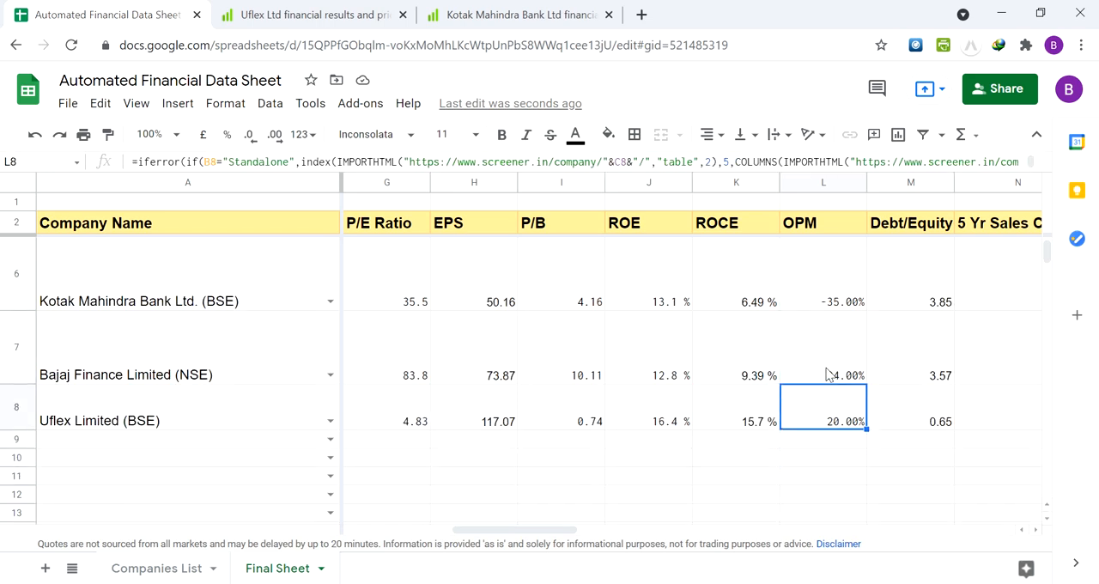
{"action": "key", "text": "Up"}
{"action": "key", "text": "Down"}
{"action": "key", "text": "Down"}
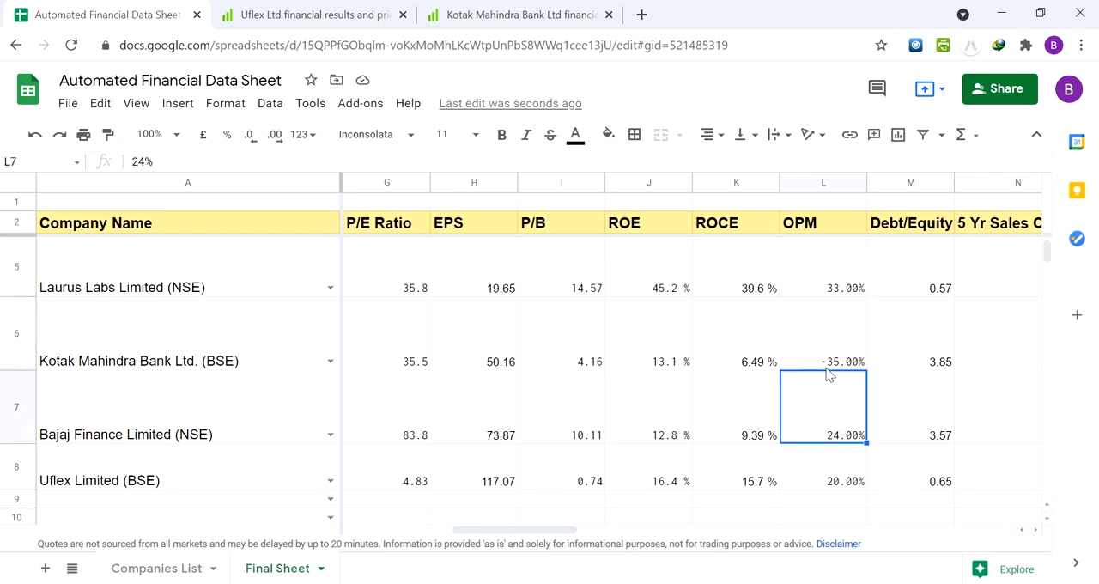
{"action": "key", "text": "Down"}
{"action": "key", "text": "Up"}
{"action": "key", "text": "Up"}
{"action": "key", "text": "Down"}
{"action": "key", "text": "Down"}
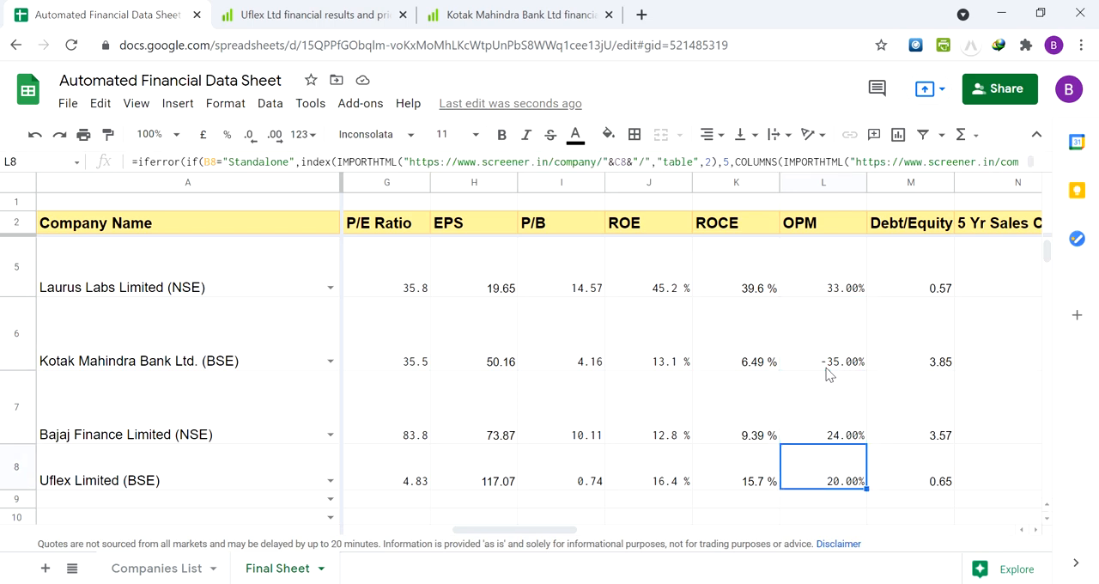
{"action": "key", "text": "Up"}
{"action": "key", "text": "Up"}
{"action": "key", "text": "Down"}
{"action": "key", "text": "Up"}
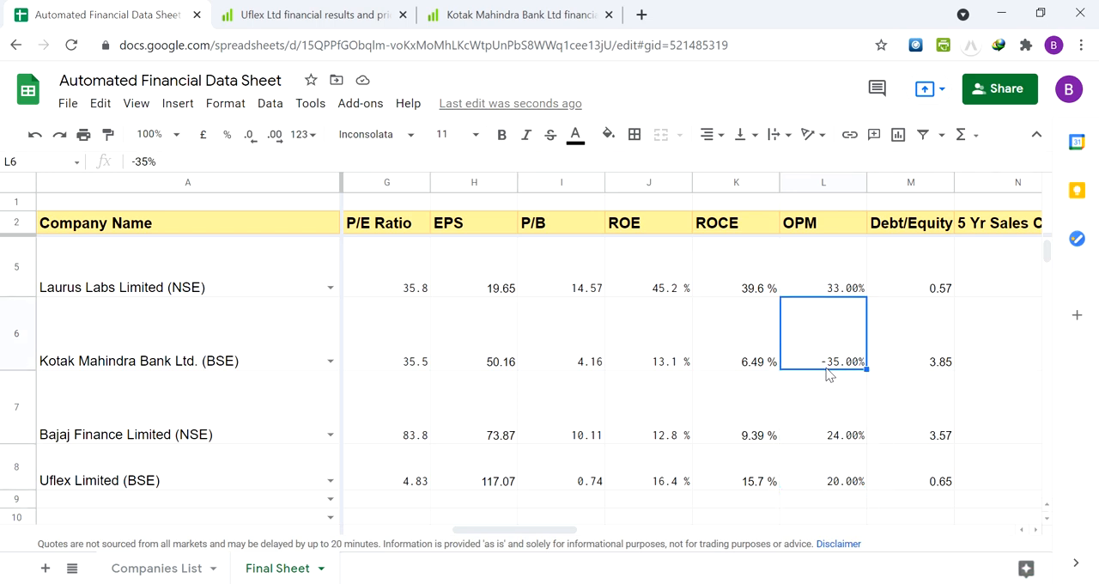
{"action": "key", "text": "Up"}
{"action": "key", "text": "Down"}
{"action": "key", "text": "Down"}
{"action": "key", "text": "Down"}
{"action": "key", "text": "Down"}
{"action": "key", "text": "Down"}
{"action": "key", "text": "Down"}
{"action": "key", "text": "Down"}
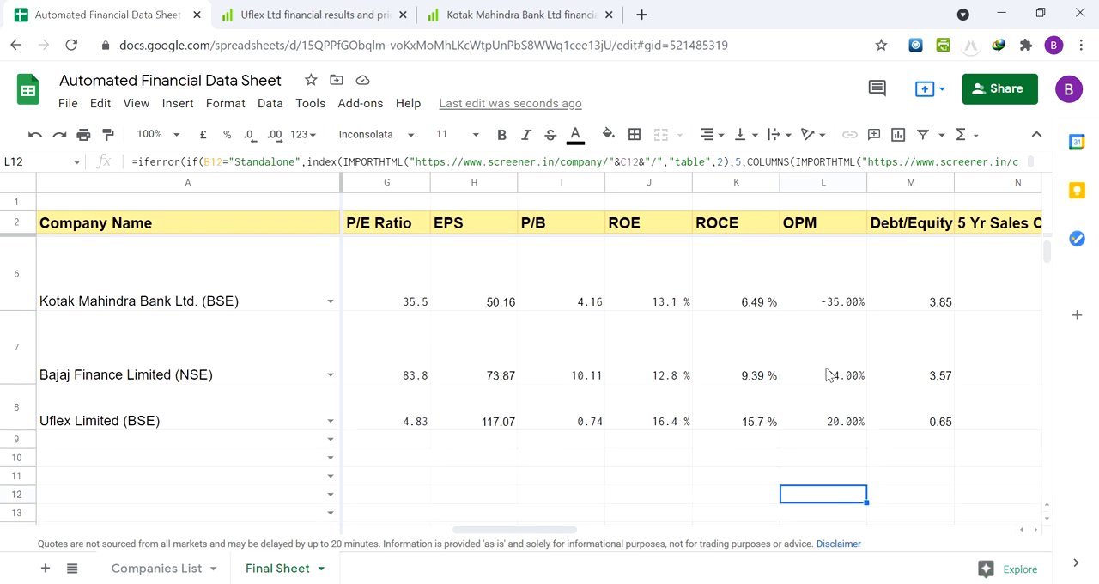
{"action": "key", "text": "Up"}
{"action": "key", "text": "Up"}
{"action": "key", "text": "Up"}
{"action": "key", "text": "Up"}
{"action": "key", "text": "Up"}
{"action": "key", "text": "Up"}
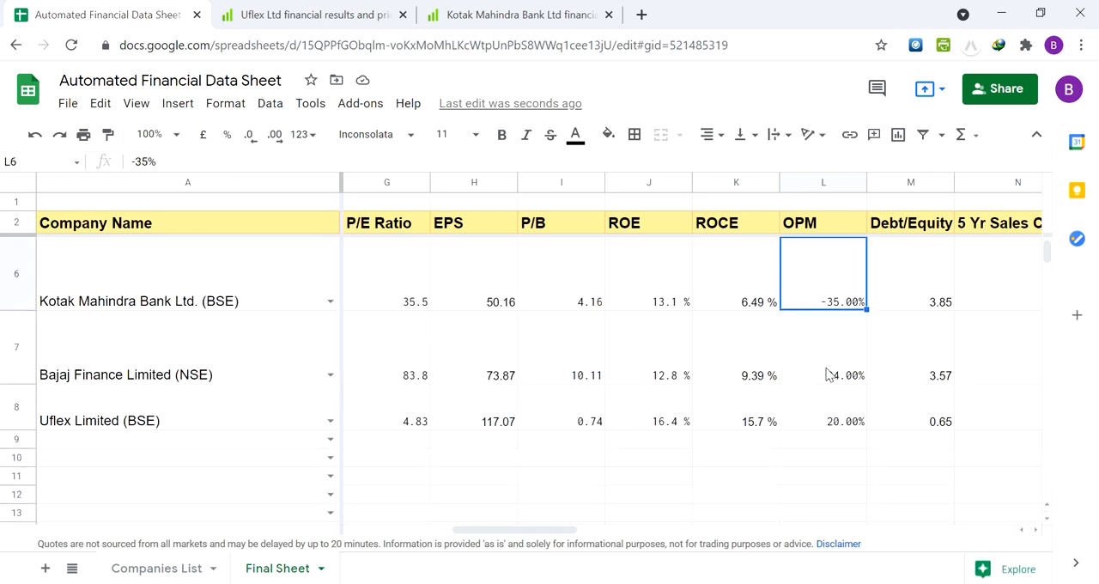
{"action": "key", "text": "Up"}
{"action": "key", "text": "Up"}
{"action": "key", "text": "Down"}
{"action": "key", "text": "Down"}
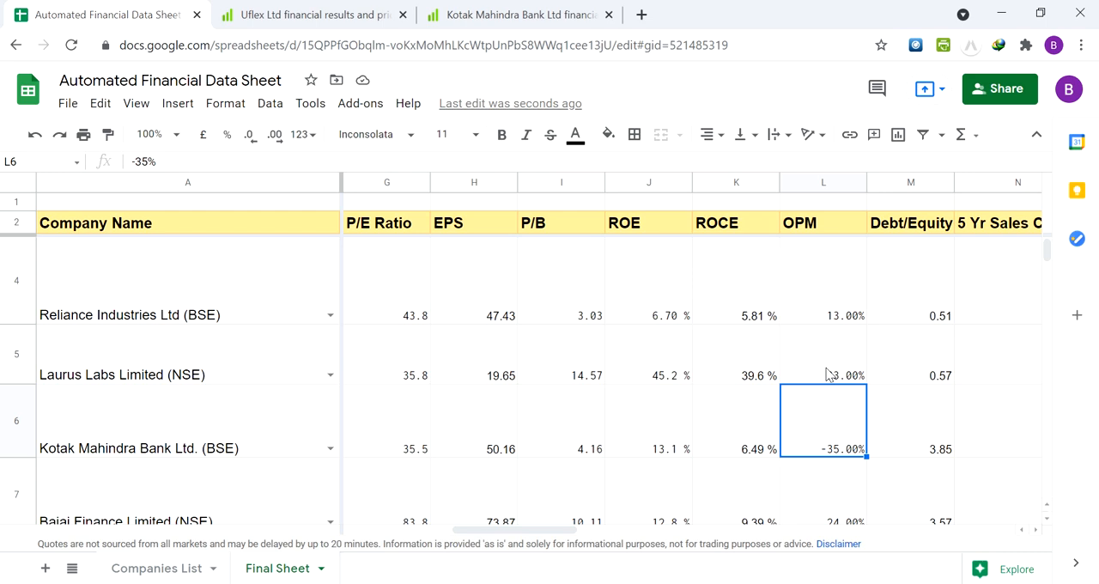
Go from Laurus Labs' OPM cell up to Alkyl Amines Chemicals' row 3 and look across it to the EPS cell
{"action": "left_click", "coordinate": [828, 375]}
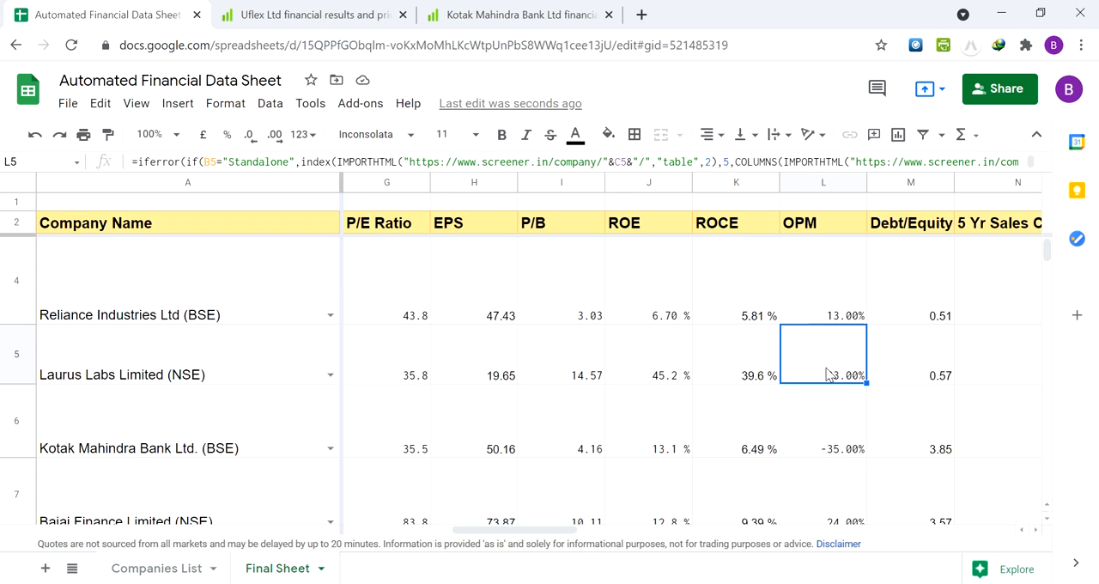
{"action": "key", "text": "Up"}
{"action": "key", "text": "Up"}
{"action": "key", "text": "Up"}
{"action": "key", "text": "Up"}
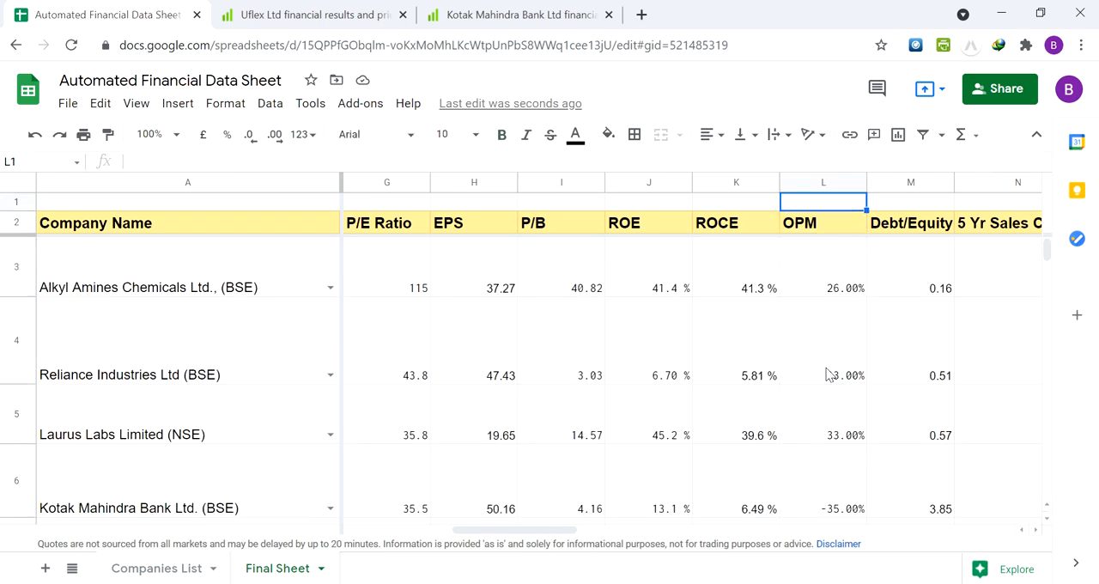
{"action": "key", "text": "Down"}
{"action": "key", "text": "Down"}
{"action": "key", "text": "Left"}
Go across row 3 to the OPM column and look down it from Reliance Industries to Uflex's cell L8
{"action": "key", "text": "Left"}
{"action": "key", "text": "Left"}
{"action": "key", "text": "Left"}
{"action": "key", "text": "Left"}
{"action": "key", "text": "Right"}
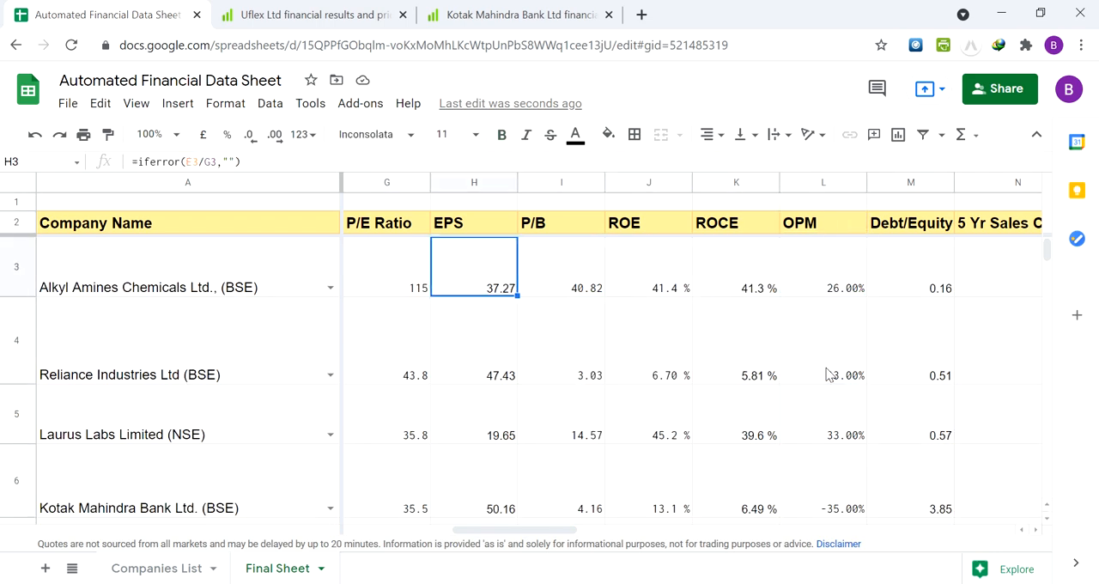
{"action": "key", "text": "Right"}
{"action": "key", "text": "Right"}
{"action": "key", "text": "Right"}
{"action": "key", "text": "Right"}
{"action": "key", "text": "Right"}
{"action": "key", "text": "Down"}
{"action": "key", "text": "Left"}
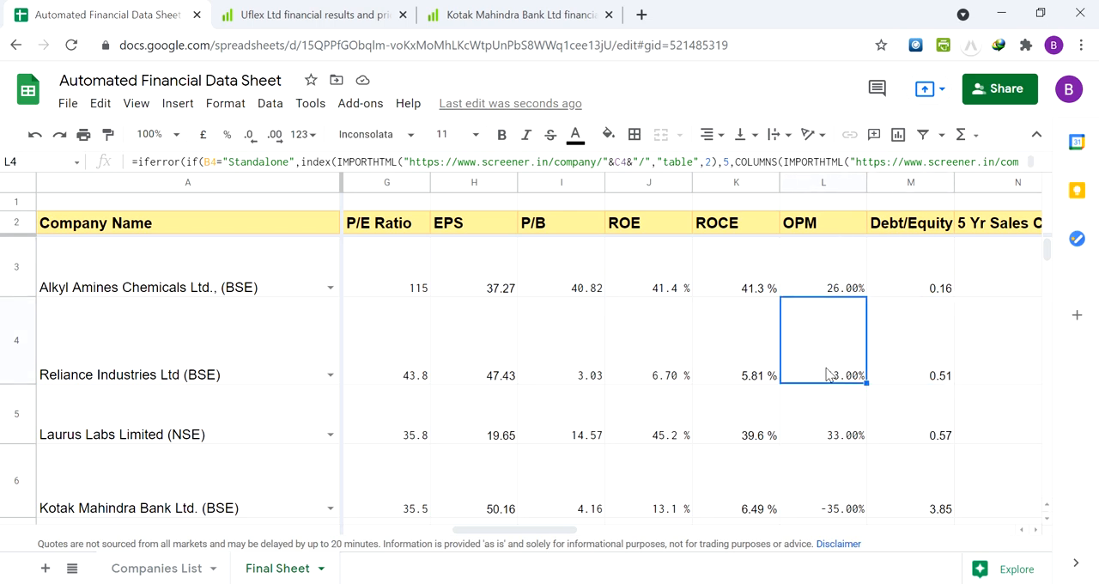
{"action": "key", "text": "Down"}
{"action": "key", "text": "Down"}
{"action": "key", "text": "Down"}
{"action": "key", "text": "Down"}
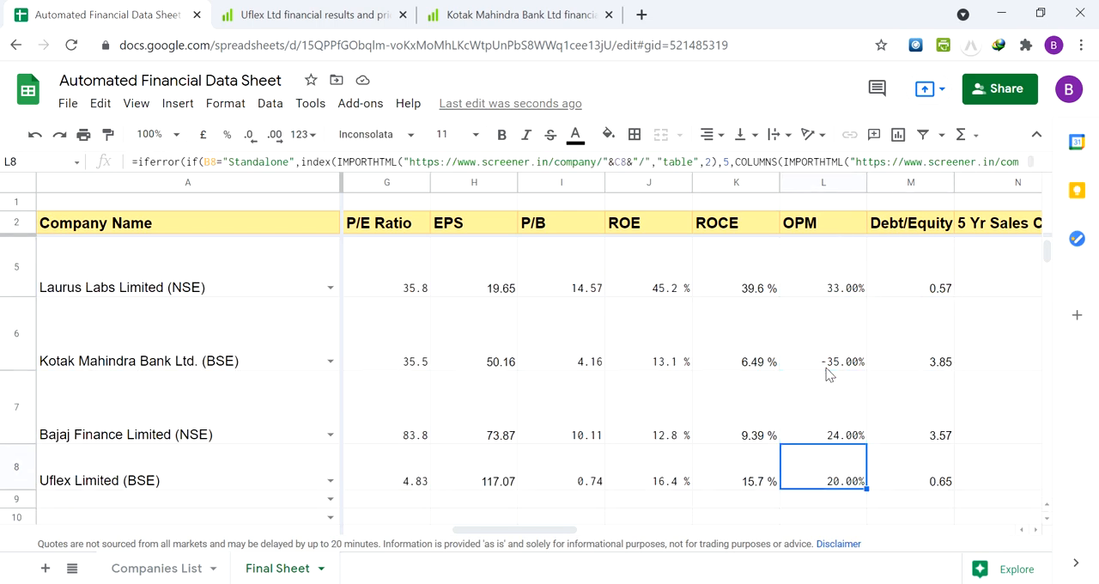
Compare Uflex's P/B, ROCE and OPM formula cells with the manually entered OPM cells of Bajaj Finance and Kotak Mahindra Bank
{"action": "key", "text": "Left"}
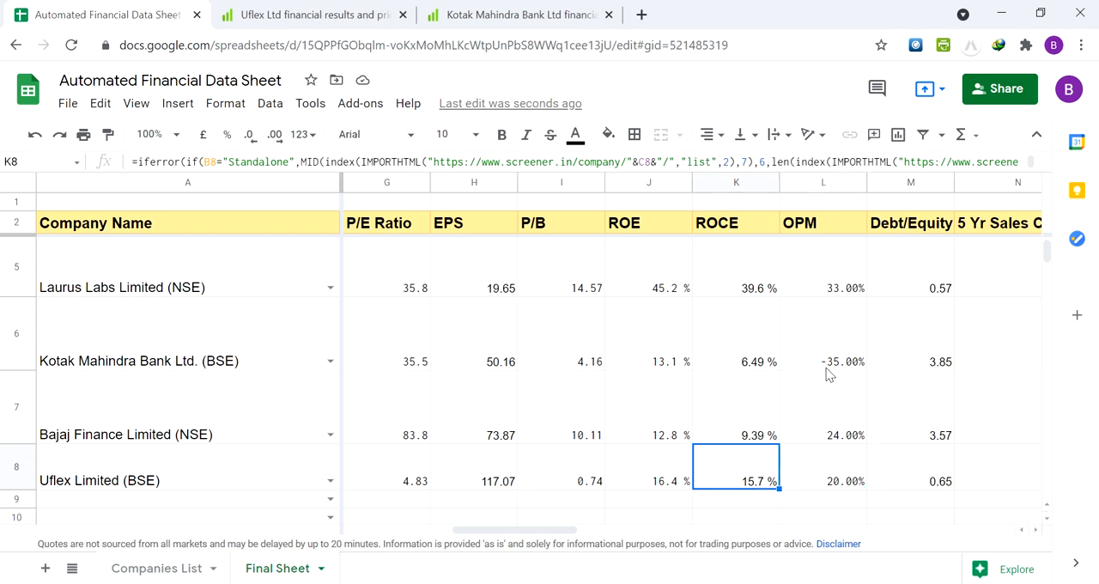
{"action": "key", "text": "Left"}
{"action": "key", "text": "Left"}
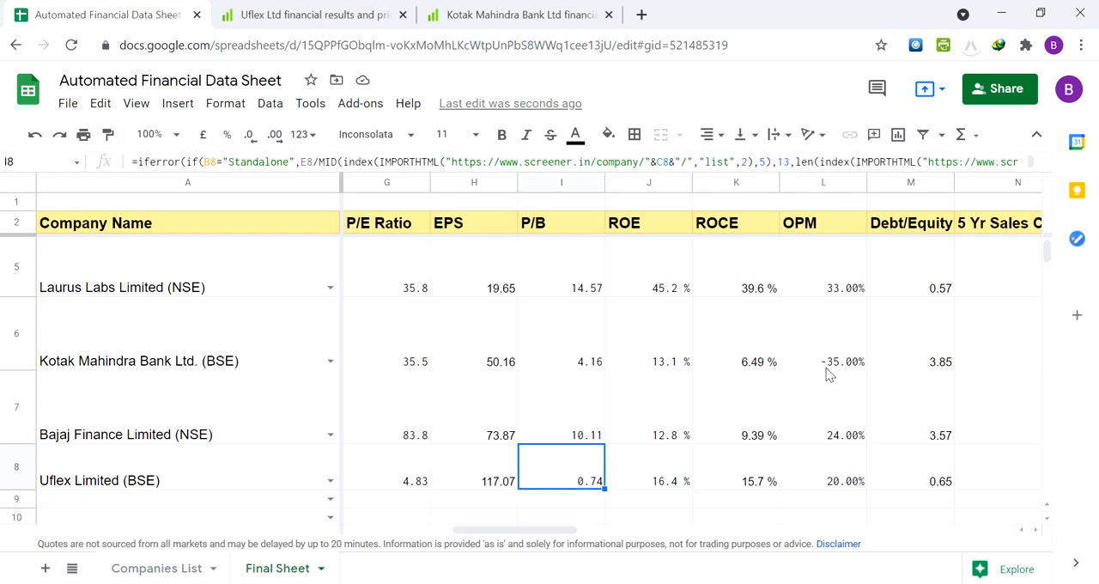
{"action": "key", "text": "Right"}
{"action": "key", "text": "Right"}
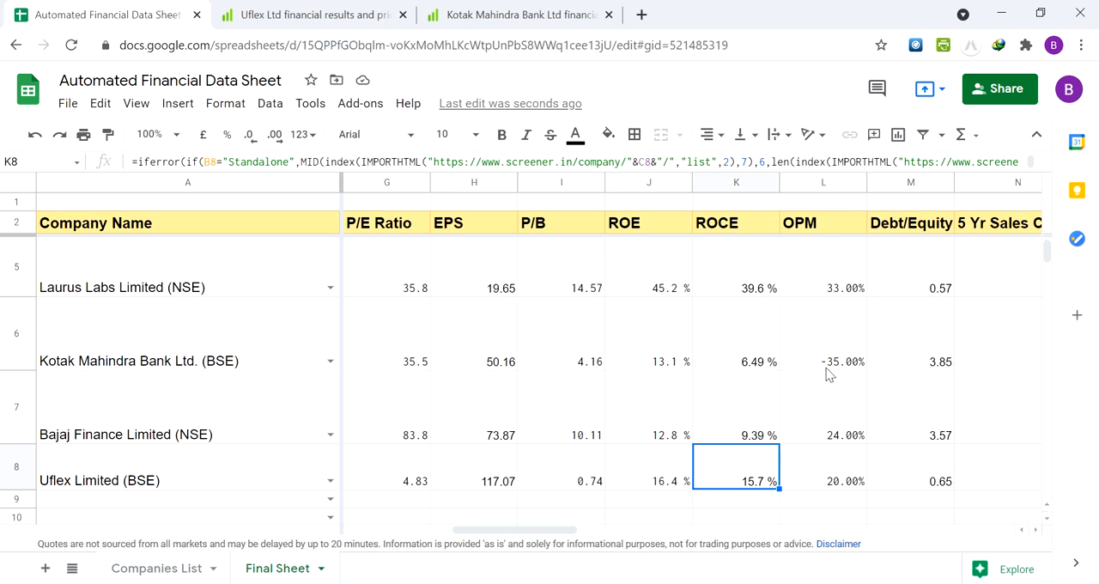
{"action": "key", "text": "Right"}
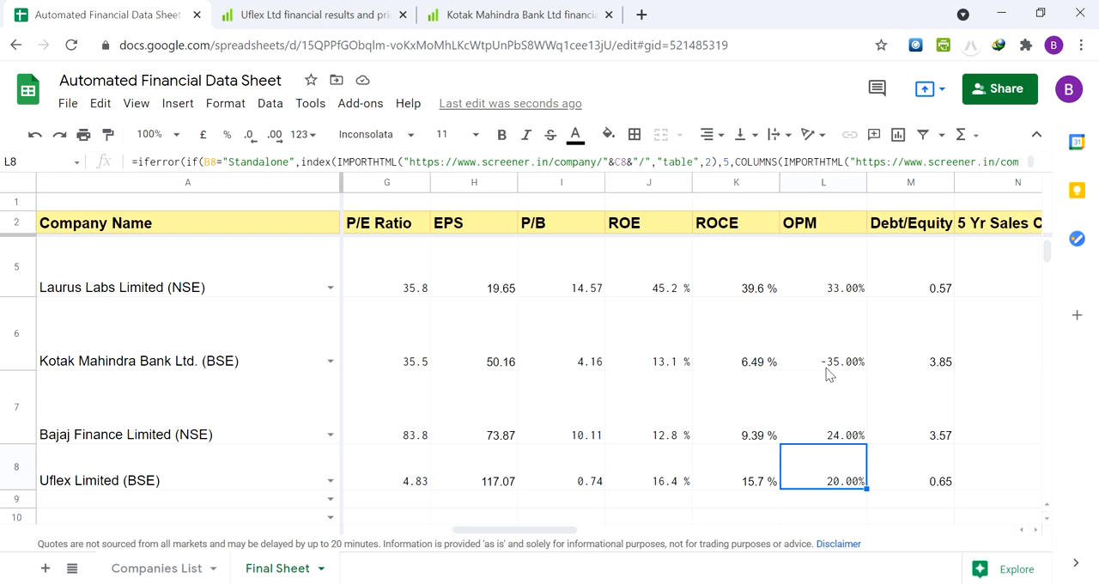
{"action": "key", "text": "Up"}
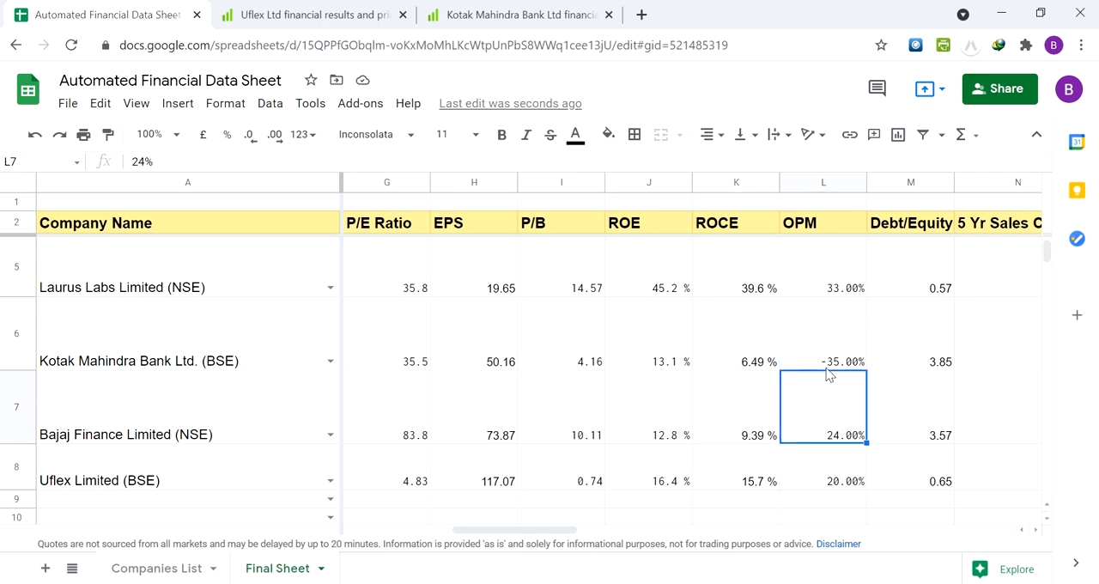
{"action": "key", "text": "Up"}
{"action": "key", "text": "Down"}
Check Kotak Mahindra Bank's Profit & Loss figures on Screener, return to the data sheet and go back along row 6 to the company name
{"action": "left_click", "coordinate": [537, 9]}
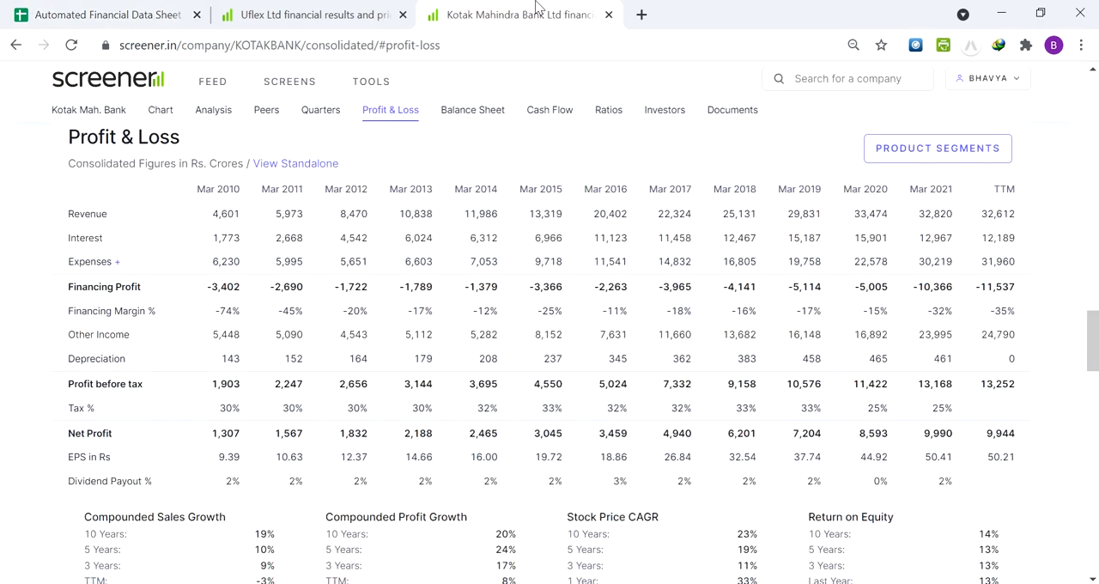
{"action": "left_click", "coordinate": [60, 8]}
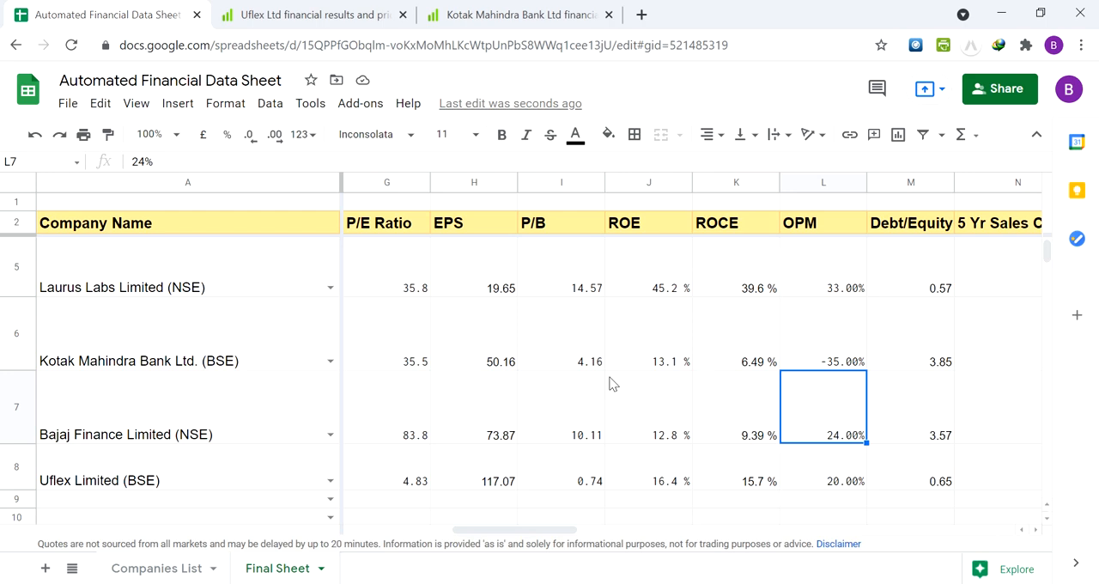
{"action": "key", "text": "Up"}
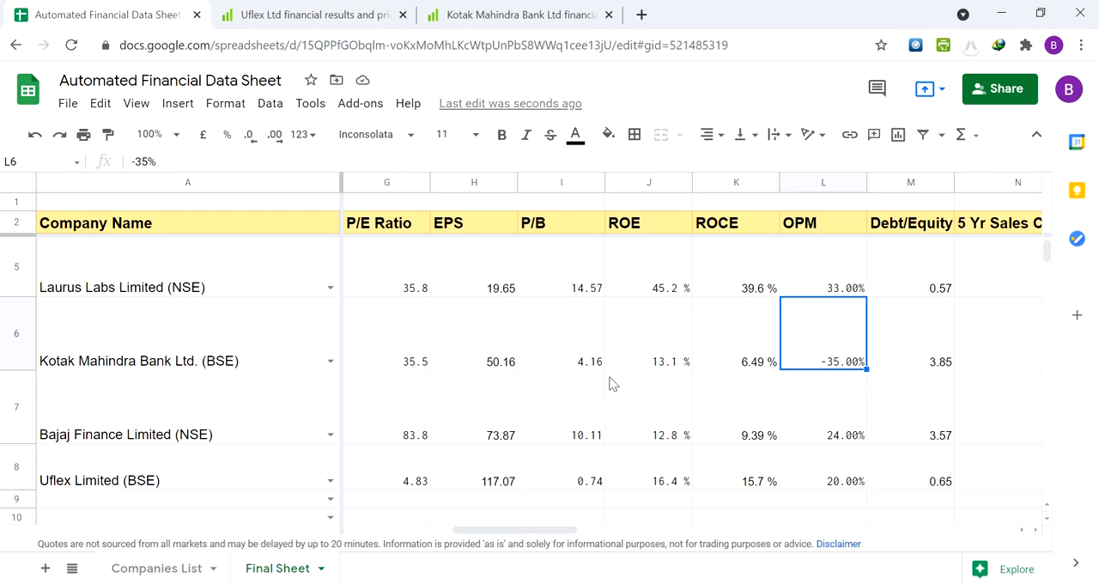
{"action": "key", "text": "Left"}
{"action": "key", "text": "Left"}
{"action": "key", "text": "Left"}
{"action": "key", "text": "Left"}
{"action": "key", "text": "Left"}
{"action": "key", "text": "Left"}
{"action": "key", "text": "Left"}
{"action": "key", "text": "Left"}
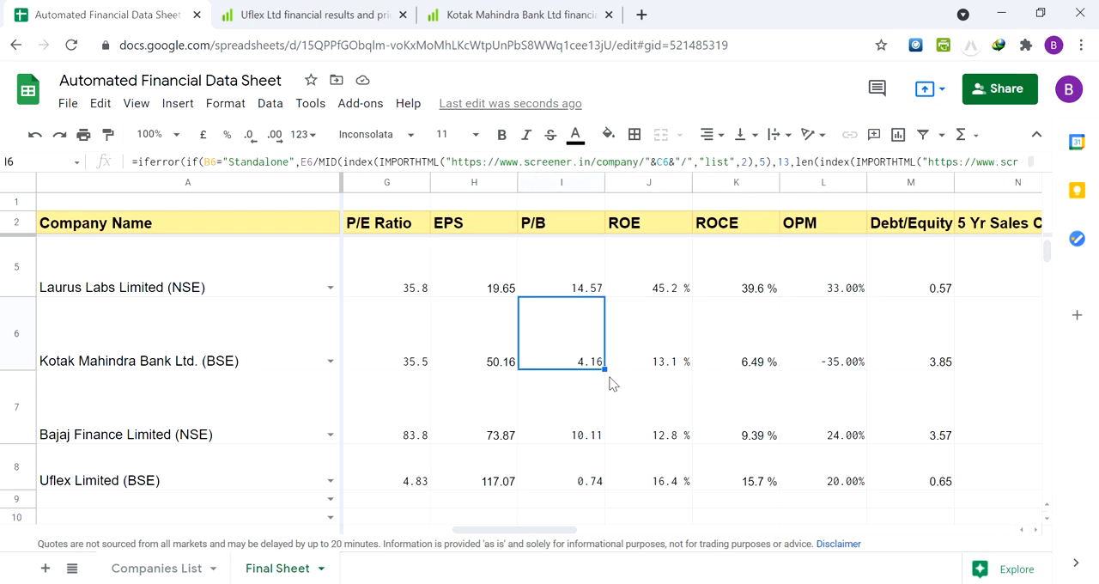
{"action": "key", "text": "Left"}
{"action": "key", "text": "Left"}
{"action": "key", "text": "Left"}
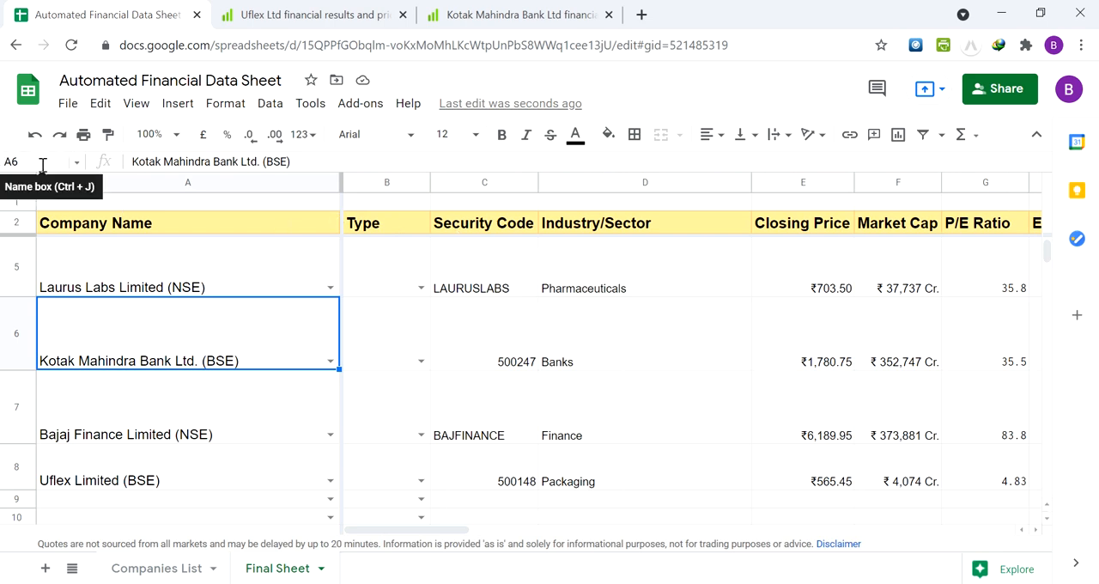
Jump to A100, continue to the last row with a company drop-down, A103, and choose HDFC Bank Ltd. (BSE) there
{"action": "left_click", "coordinate": [42, 163]}
{"action": "type", "text": "A100"}
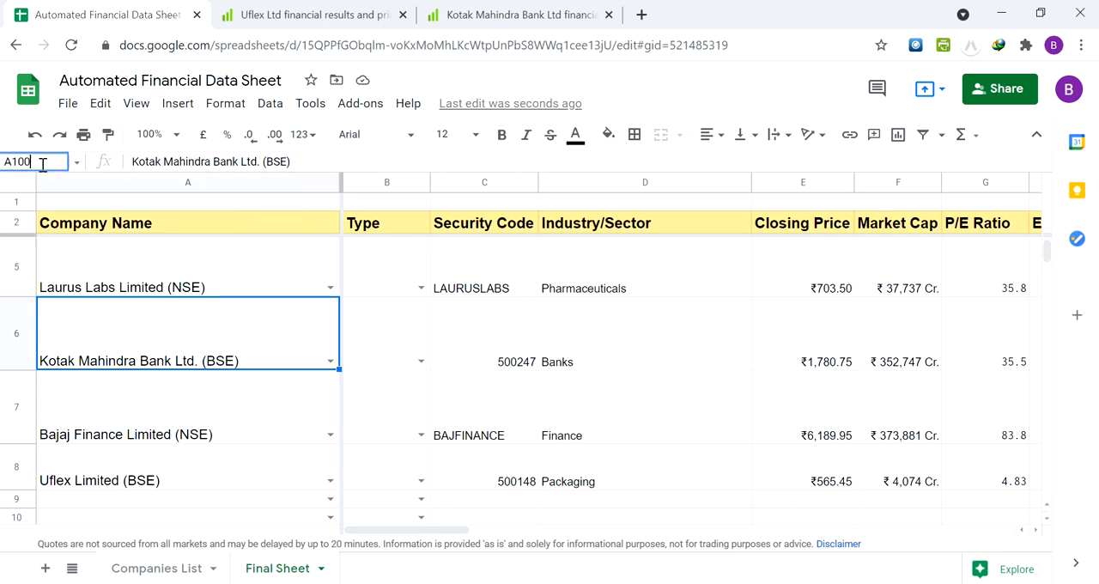
{"action": "key", "text": "Return"}
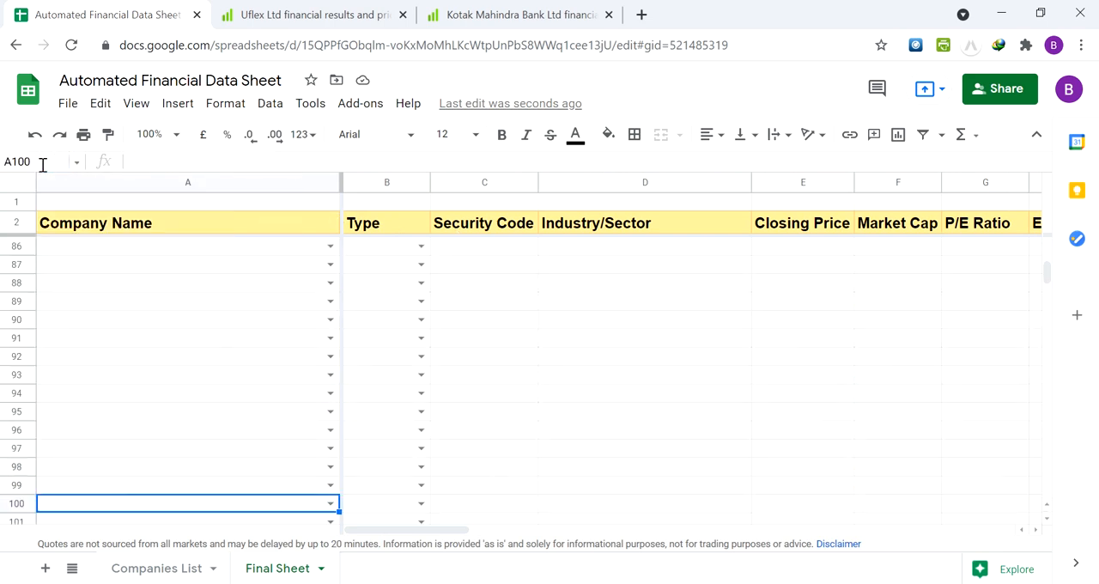
{"action": "key", "text": "Down"}
{"action": "key", "text": "Up"}
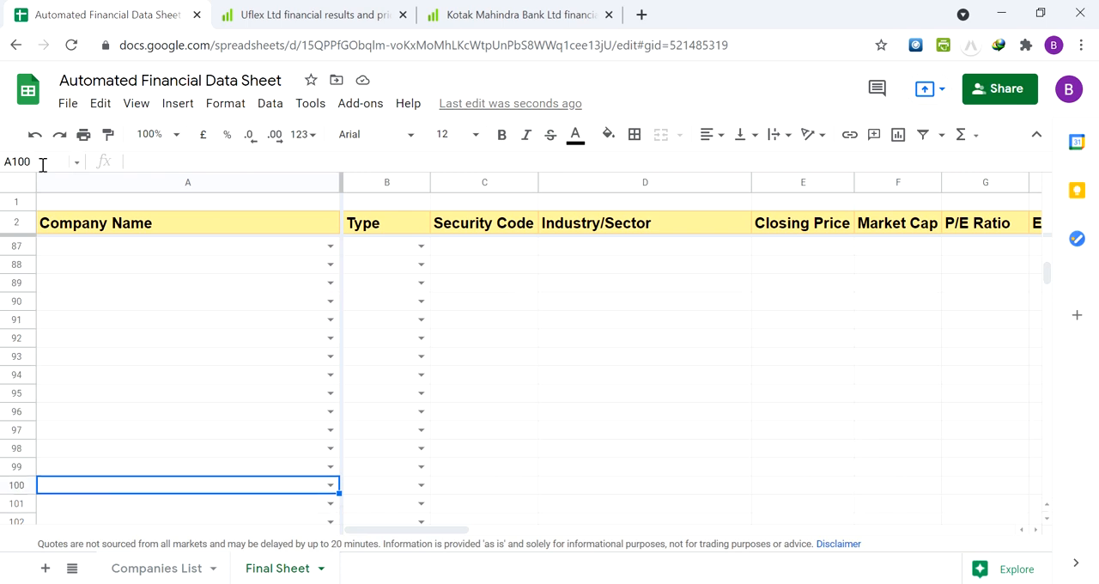
{"action": "key", "text": "Down"}
{"action": "key", "text": "Down"}
{"action": "key", "text": "Down"}
{"action": "key", "text": "Down"}
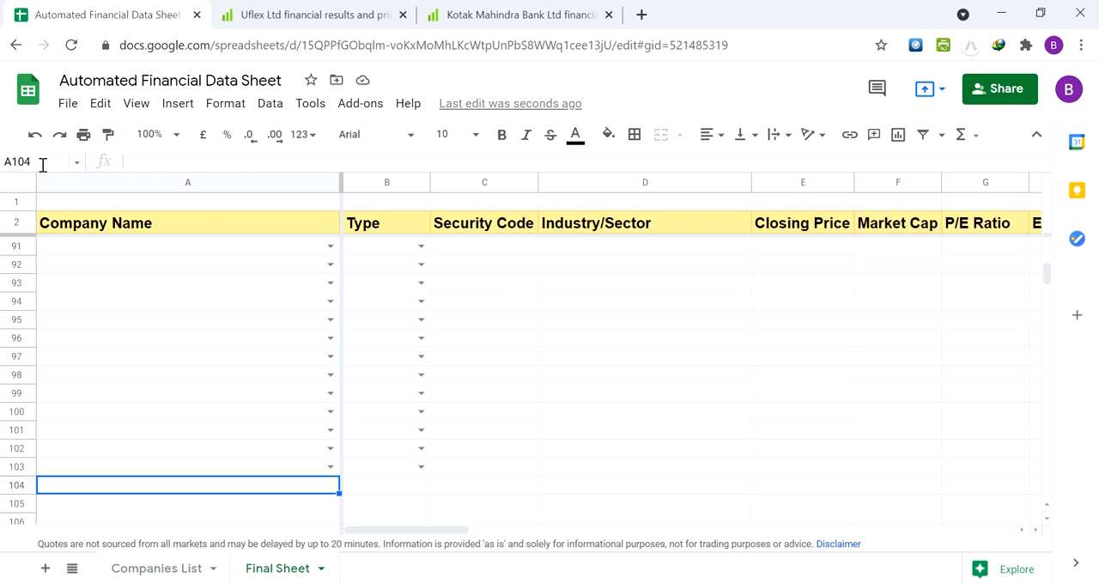
{"action": "key", "text": "Up"}
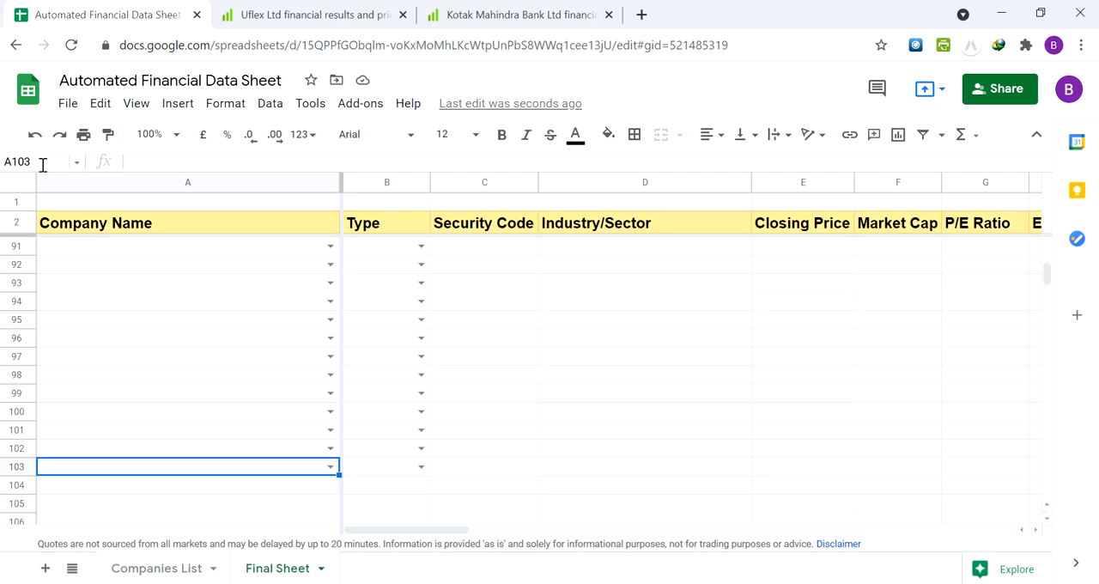
{"action": "type", "text": "hdfc"}
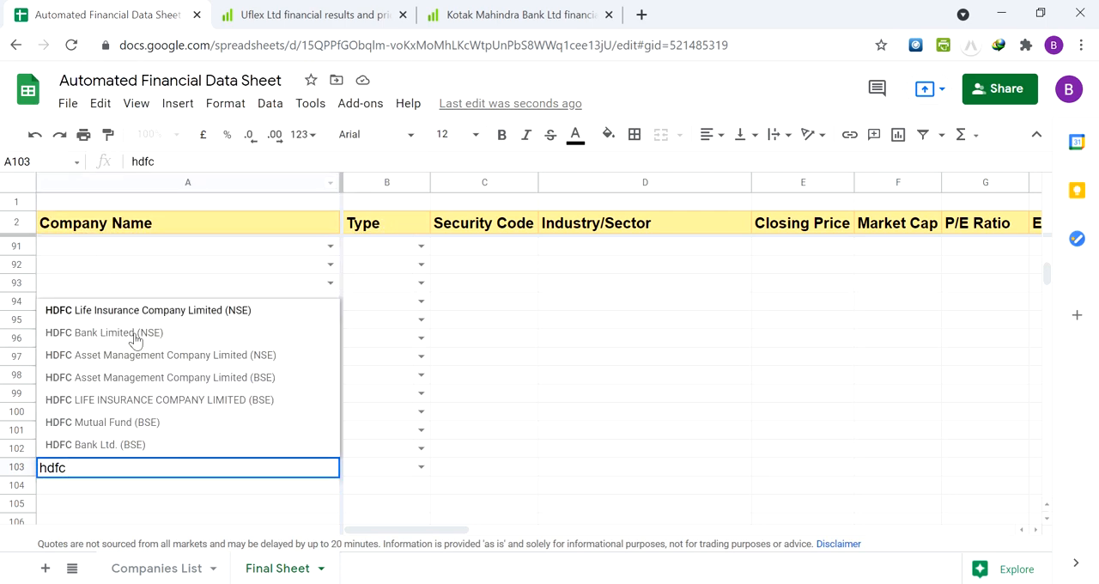
{"action": "left_click", "coordinate": [145, 445]}
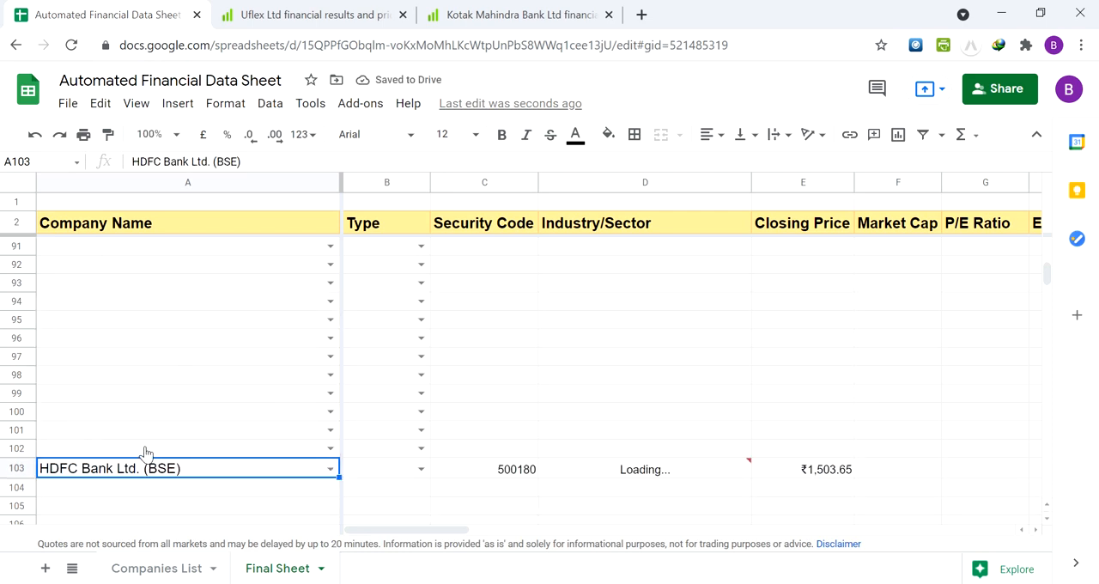
Look across HDFC Bank's row 103, from the company name past the P/E ratio to the OPM cell L103
{"action": "key", "text": "Right"}
{"action": "key", "text": "Right"}
{"action": "key", "text": "Right"}
{"action": "key", "text": "Right"}
{"action": "key", "text": "Right"}
{"action": "key", "text": "Right"}
{"action": "key", "text": "Right"}
{"action": "key", "text": "Left"}
{"action": "key", "text": "Left"}
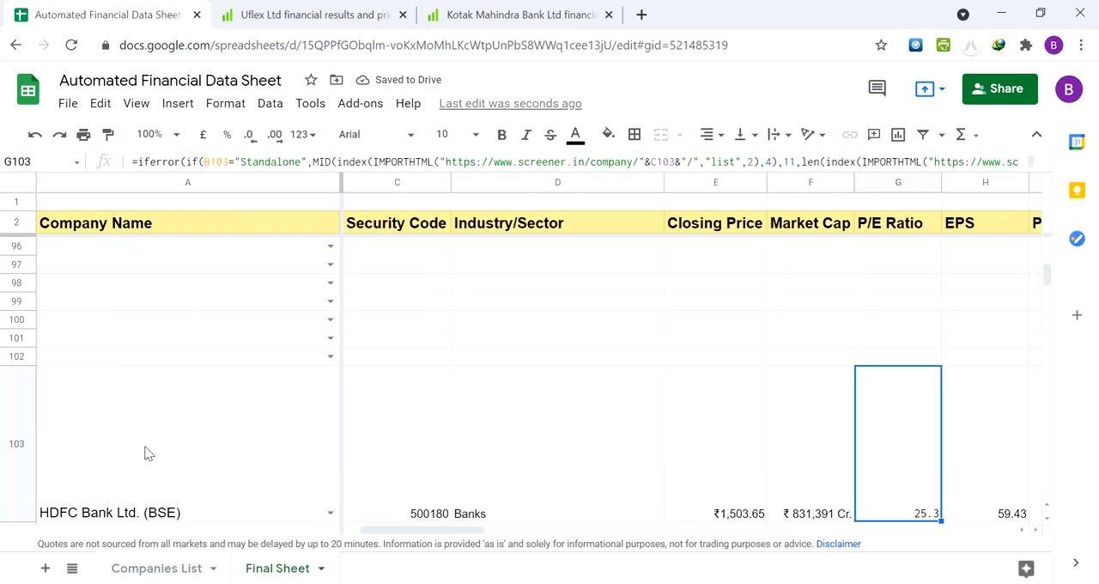
{"action": "key", "text": "Down"}
{"action": "key", "text": "Up"}
{"action": "key", "text": "Right"}
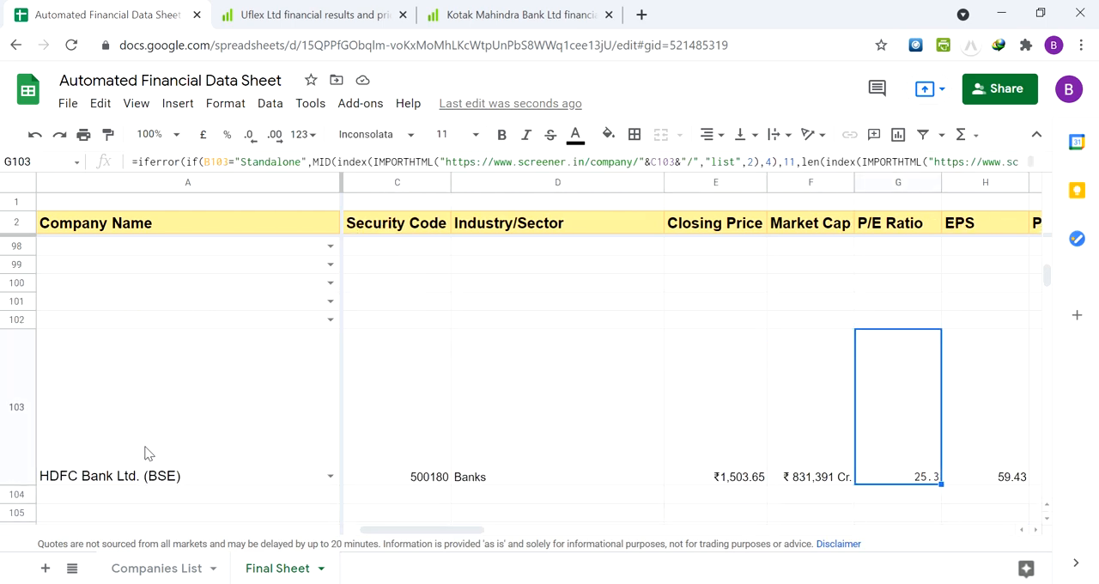
{"action": "key", "text": "Right"}
{"action": "key", "text": "Right"}
{"action": "key", "text": "Right"}
{"action": "key", "text": "Right"}
{"action": "key", "text": "Right"}
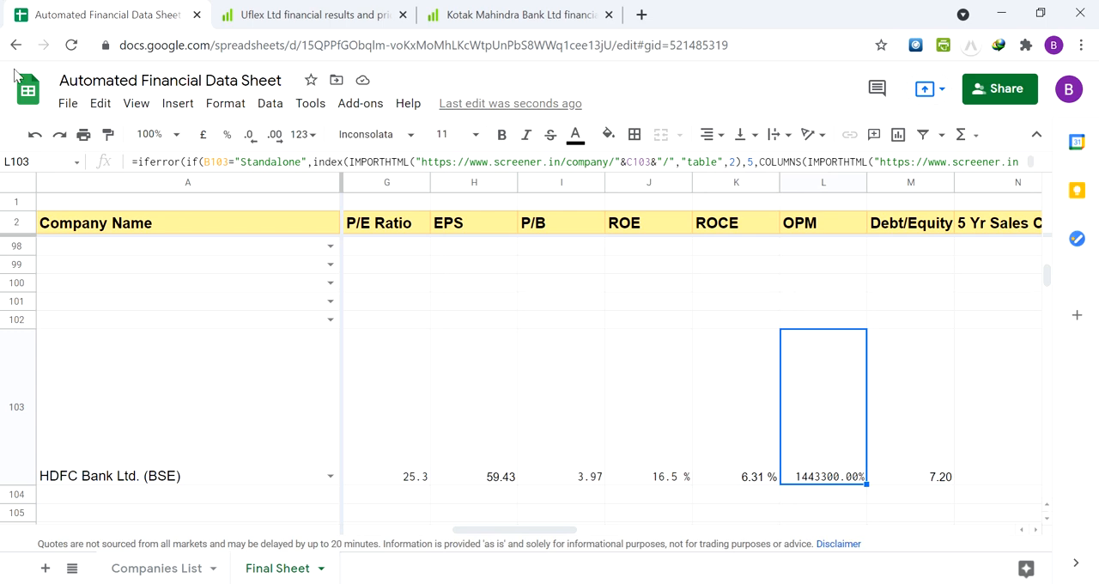
Search Screener for hdfc and open the Profit & Loss section of HDFC Bank Ltd
{"action": "left_click", "coordinate": [269, 7]}
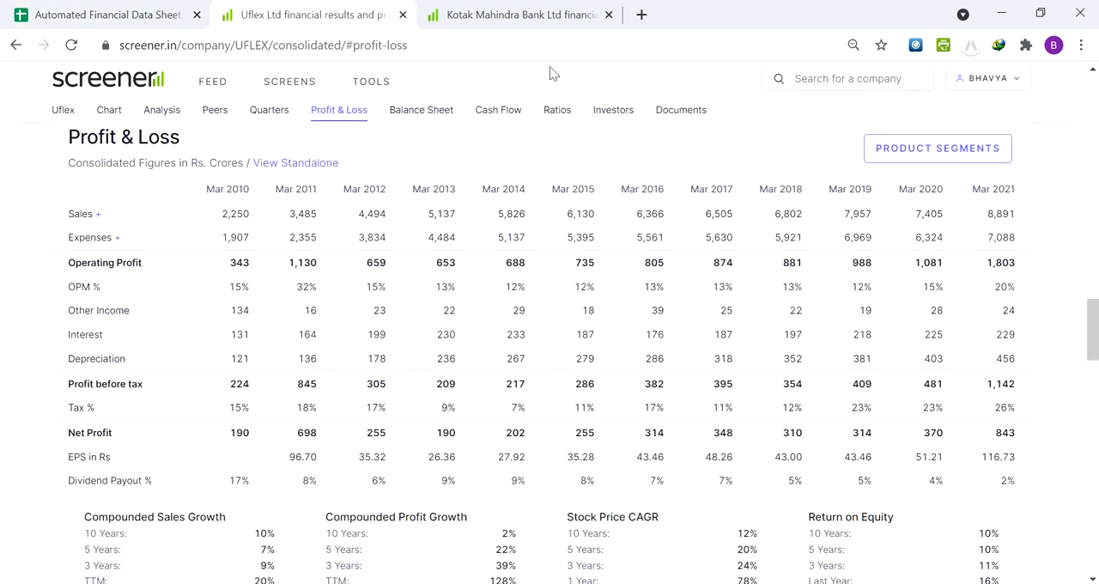
{"action": "left_click", "coordinate": [516, 9]}
{"action": "left_click", "coordinate": [841, 82]}
{"action": "type", "text": "hdfc"}
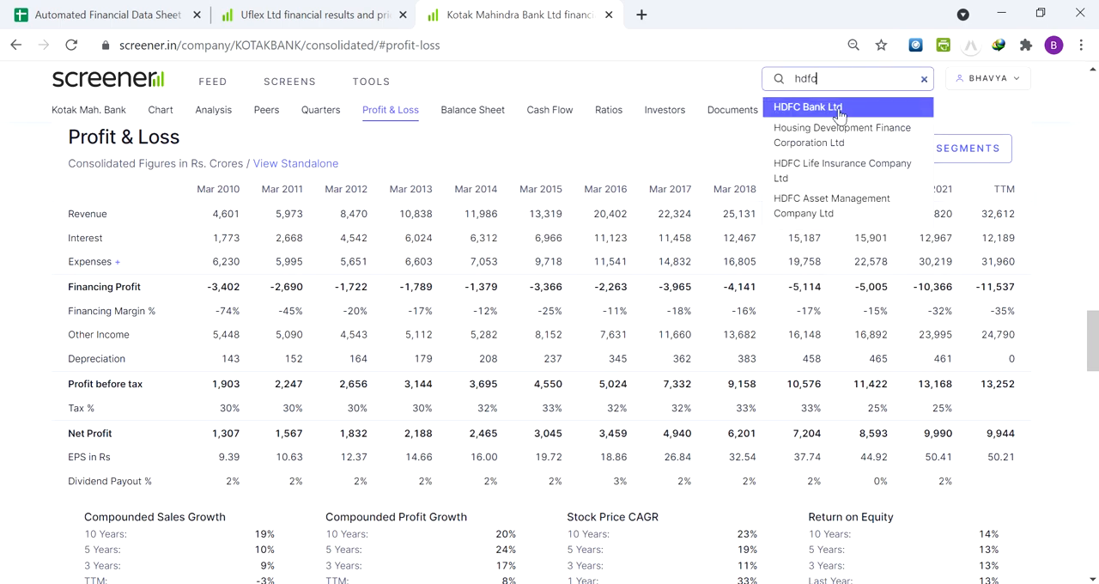
{"action": "left_click", "coordinate": [837, 109]}
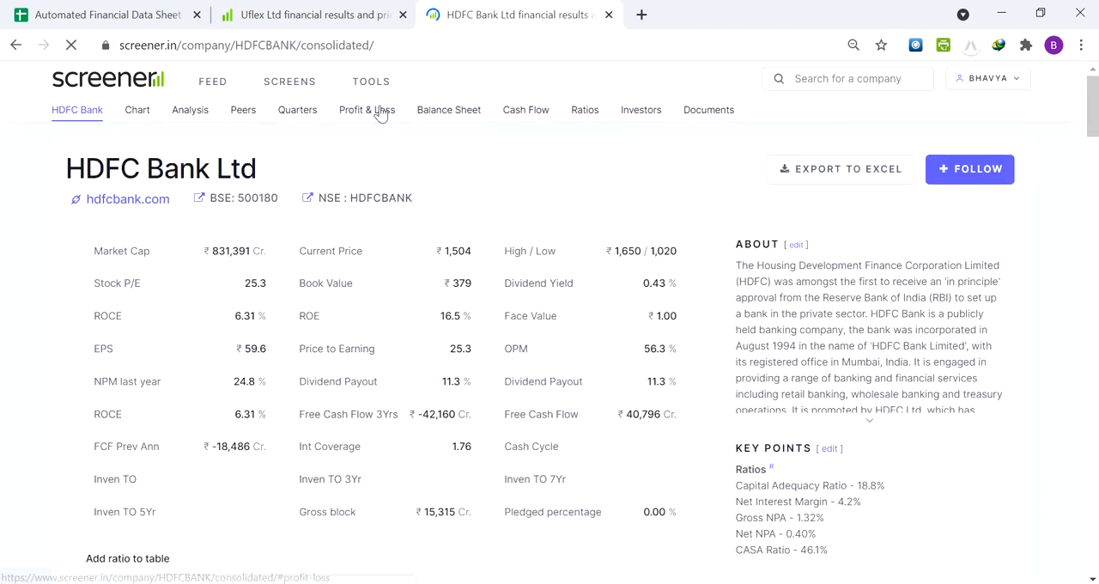
{"action": "left_click", "coordinate": [378, 110]}
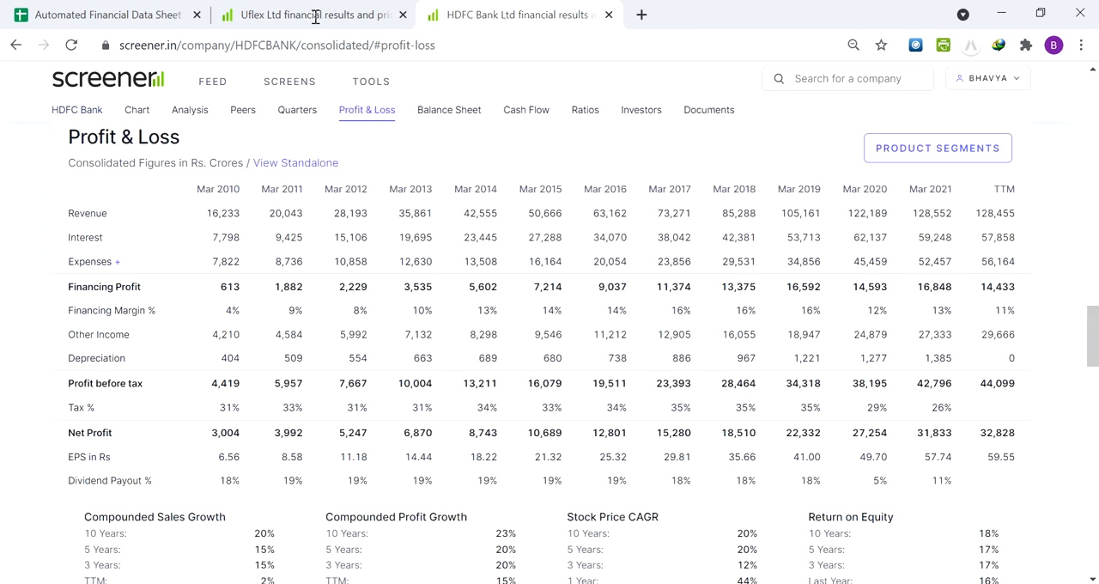
Back in the data sheet, overwrite HDFC Bank's OPM cell L103 with 11%
{"action": "left_click", "coordinate": [129, 15]}
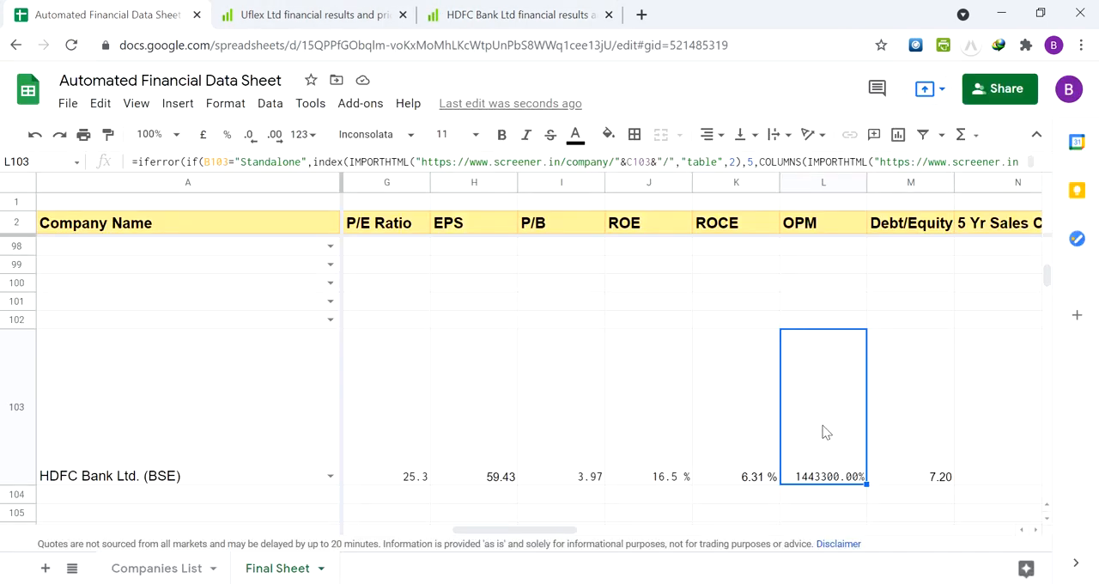
{"action": "type", "text": "11%"}
{"action": "key", "text": "Return"}
{"action": "key", "text": "Down"}
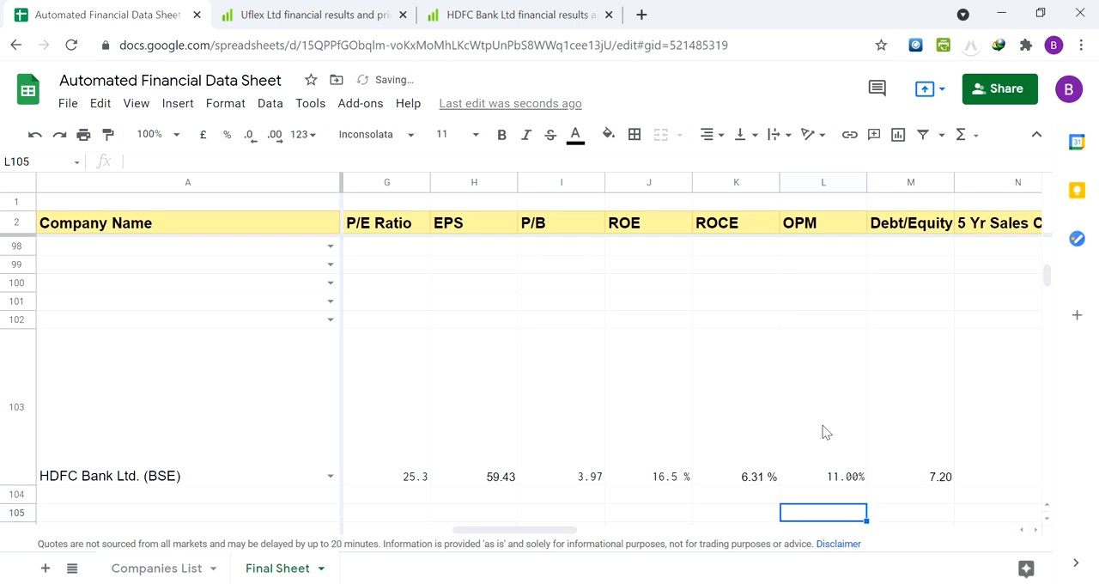
Compare the manually entered OPM cell L103 with the cells below it and the formula cell L102 above
{"action": "key", "text": "Up"}
{"action": "key", "text": "Up"}
{"action": "key", "text": "Down"}
{"action": "key", "text": "Down"}
{"action": "key", "text": "Up"}
{"action": "key", "text": "Up"}
{"action": "key", "text": "Up"}
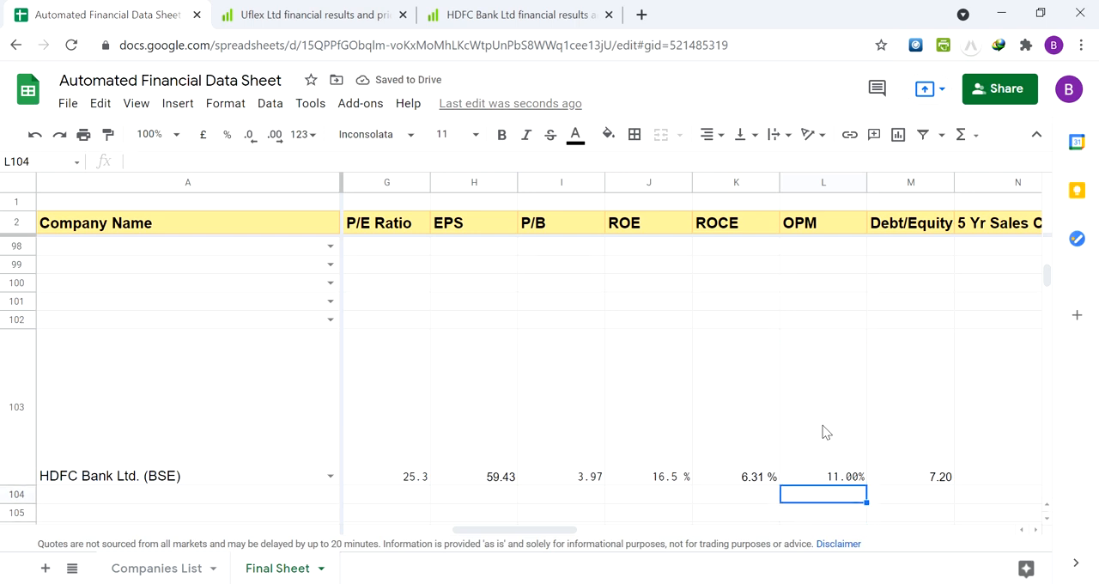
{"action": "key", "text": "Down"}
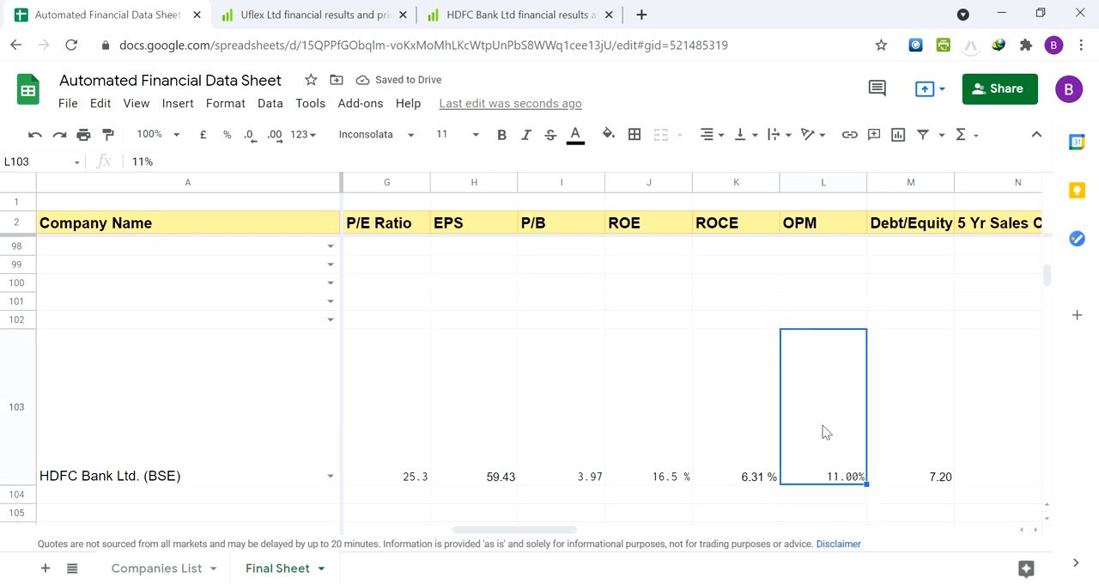
{"action": "key", "text": "Up"}
{"action": "key", "text": "Down"}
{"action": "key", "text": "Down"}
{"action": "key", "text": "Down"}
{"action": "key", "text": "Down"}
{"action": "key", "text": "Up"}
{"action": "key", "text": "Up"}
{"action": "key", "text": "Up"}
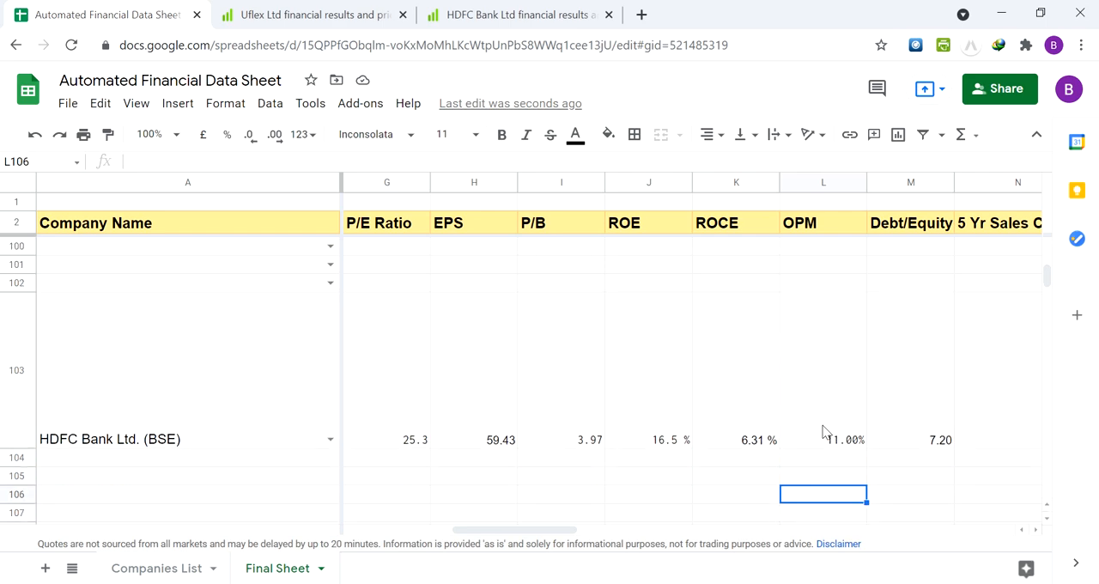
{"action": "key", "text": "Up"}
{"action": "key", "text": "Up"}
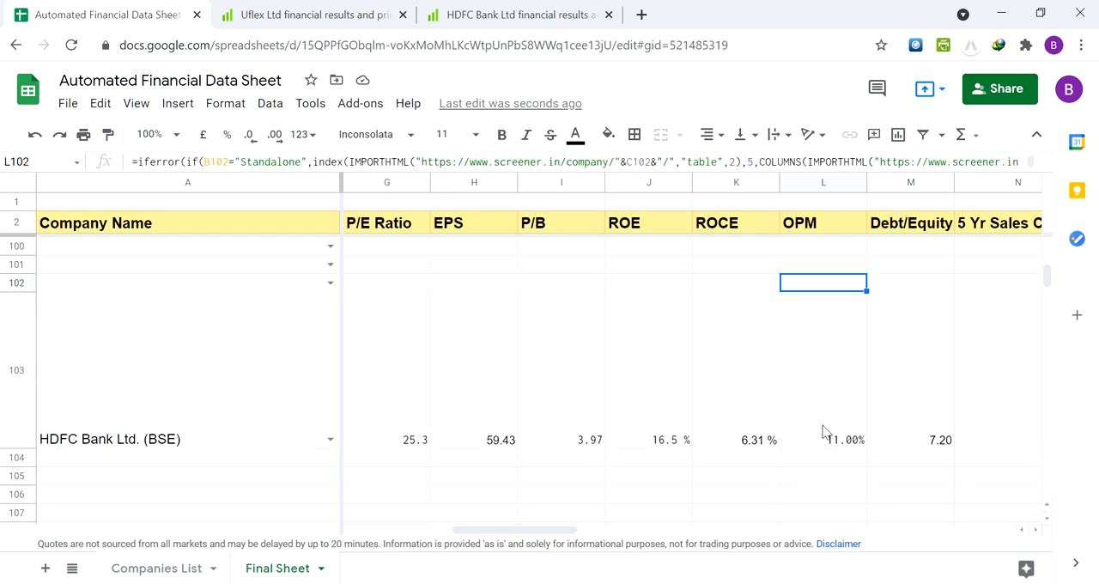
Copy the blank formula row A102:R102 above HDFC Bank, from Company Name through Rating
{"action": "key", "text": "Left"}
{"action": "key", "text": "Left"}
{"action": "key", "text": "Left"}
{"action": "key", "text": "Left"}
{"action": "key", "text": "Left"}
{"action": "key", "text": "Left"}
{"action": "key", "text": "Left"}
{"action": "key", "text": "Left"}
{"action": "key", "text": "Left"}
{"action": "key", "text": "Left"}
{"action": "key", "text": "Left"}
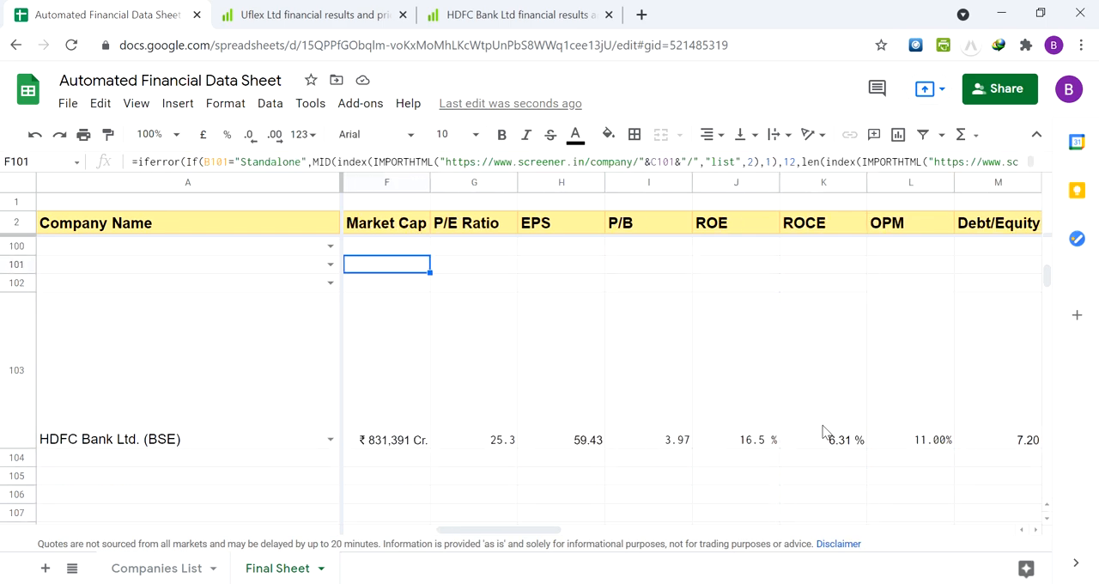
{"action": "key", "text": "Down"}
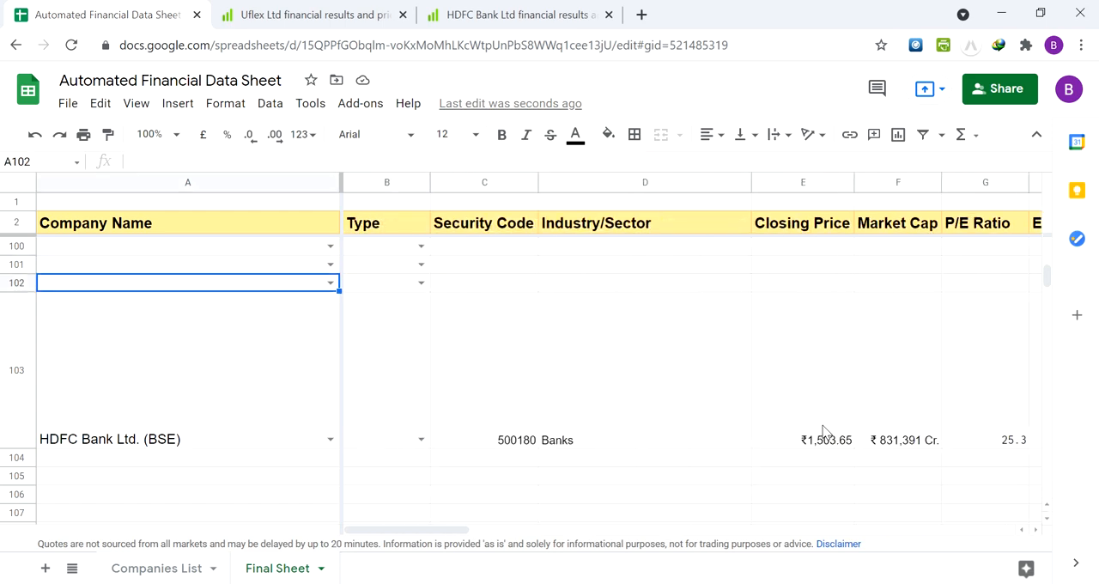
{"action": "key", "text": "shift+Right"}
{"action": "key", "text": "shift+Right"}
{"action": "key", "text": "shift+Right"}
{"action": "key", "text": "shift+Right"}
{"action": "key", "text": "shift+Right"}
{"action": "key", "text": "shift+Right"}
{"action": "key", "text": "shift+Right"}
{"action": "key", "text": "shift+Right"}
{"action": "key", "text": "shift+Right"}
{"action": "key", "text": "shift+Right"}
{"action": "key", "text": "shift+Right"}
{"action": "key", "text": "shift+Right"}
{"action": "key", "text": "shift+Right"}
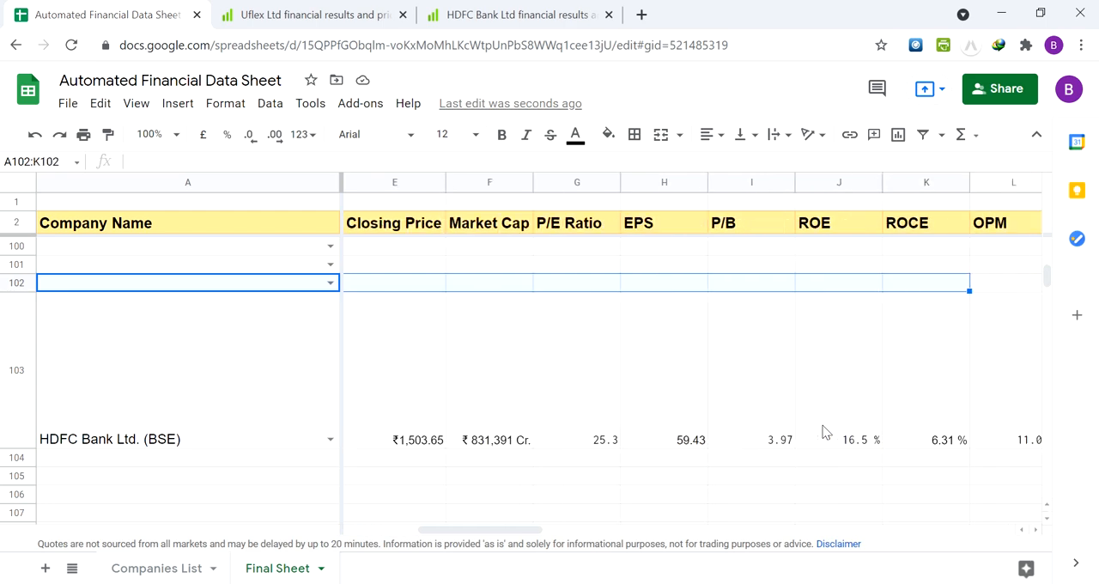
{"action": "key", "text": "shift+Right"}
{"action": "key", "text": "shift+Right"}
{"action": "key", "text": "shift+Right"}
{"action": "key", "text": "shift+Right"}
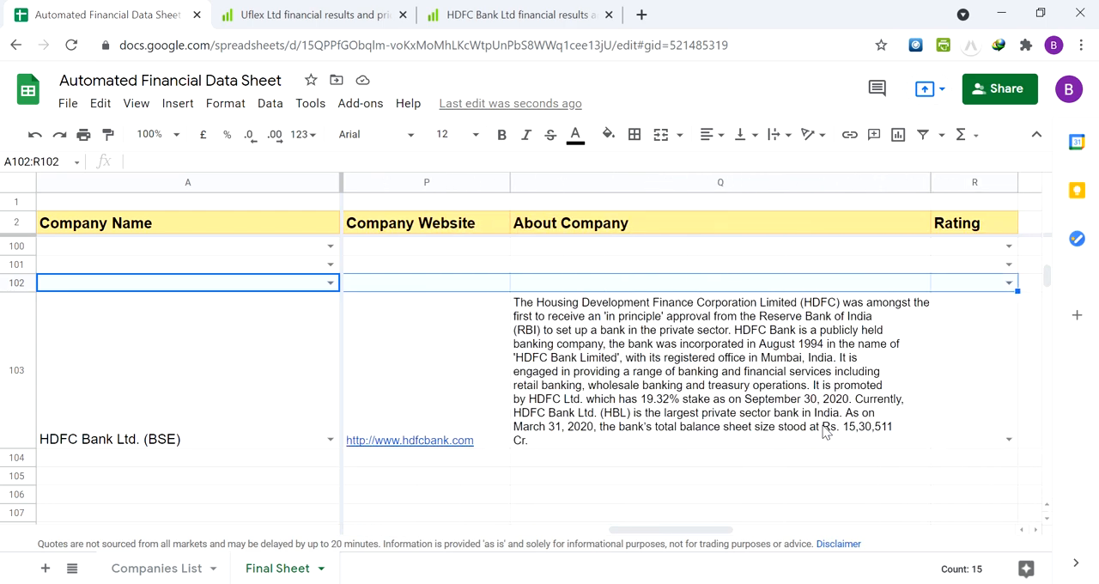
{"action": "key", "text": "ctrl+c"}
Paste the copied formula row into the empty rows A104:R109 below HDFC Bank
{"action": "key", "text": "Down"}
{"action": "key", "text": "Down"}
{"action": "key", "text": "Down"}
{"action": "key", "text": "Down"}
{"action": "key", "text": "Down"}
{"action": "key", "text": "Down"}
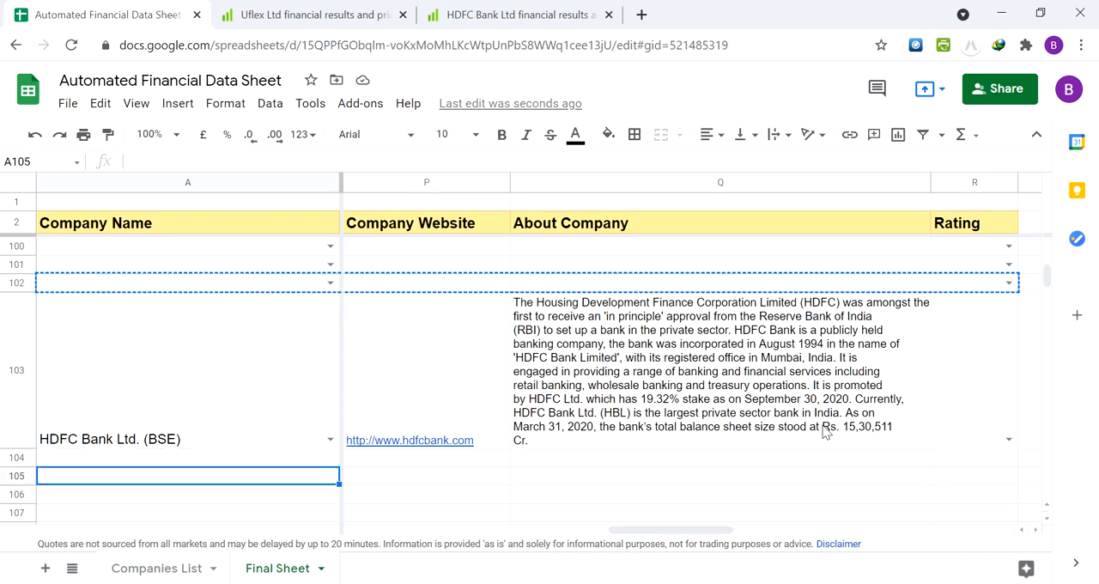
{"action": "key", "text": "Down"}
{"action": "key", "text": "Down"}
{"action": "key", "text": "Up"}
{"action": "key", "text": "Up"}
{"action": "key", "text": "Up"}
{"action": "key", "text": "Up"}
{"action": "key", "text": "Up"}
{"action": "key", "text": "Up"}
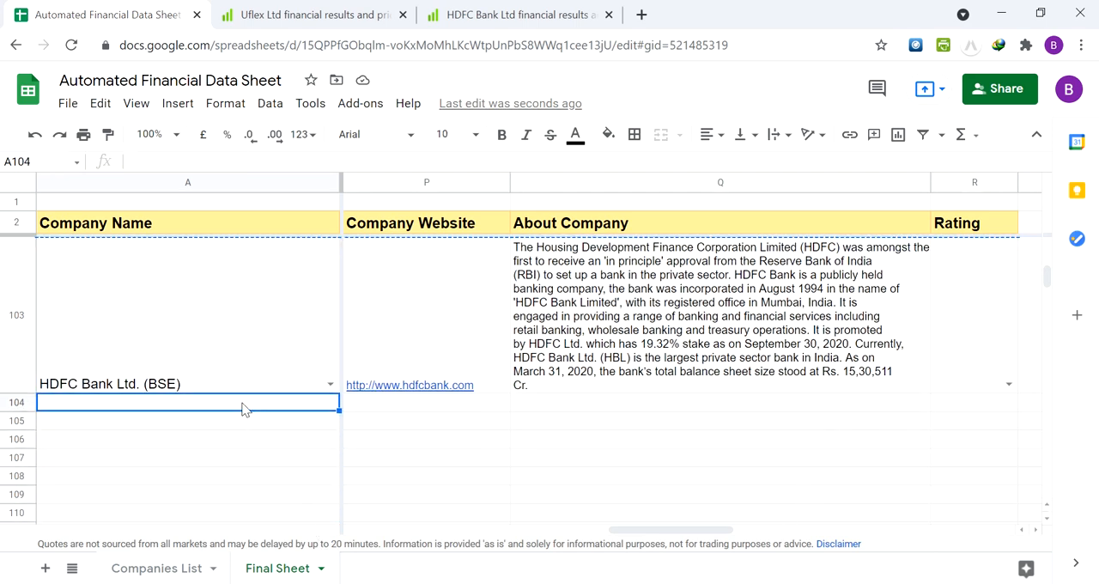
{"action": "key", "text": "shift+Right"}
{"action": "key", "text": "shift+Right"}
{"action": "left_click_drag", "start_coordinate": [458, 418], "coordinate": [782, 503]}
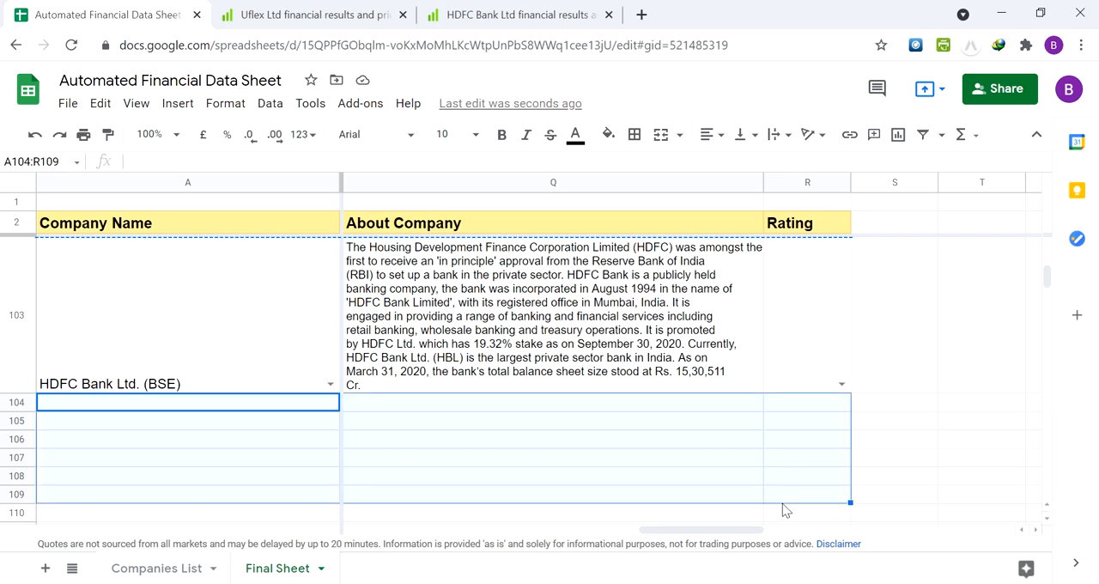
{"action": "key", "text": "ctrl+v"}
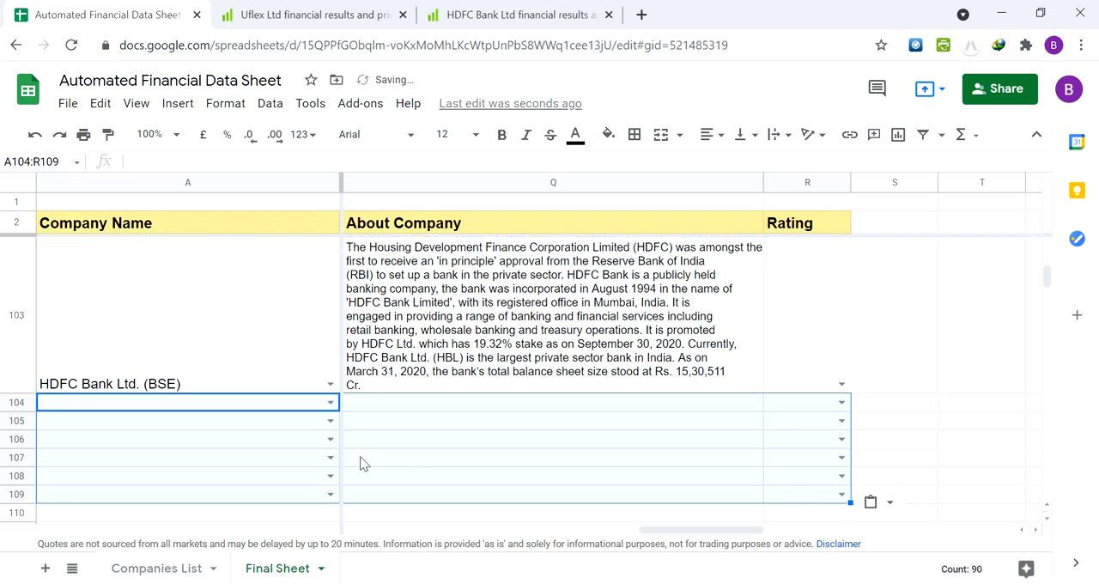
Check the pasted formula cells in the new rows, going from row 107 back to the Type cell B104
{"action": "left_click", "coordinate": [359, 456]}
{"action": "key", "text": "Left"}
{"action": "key", "text": "Left"}
{"action": "key", "text": "Left"}
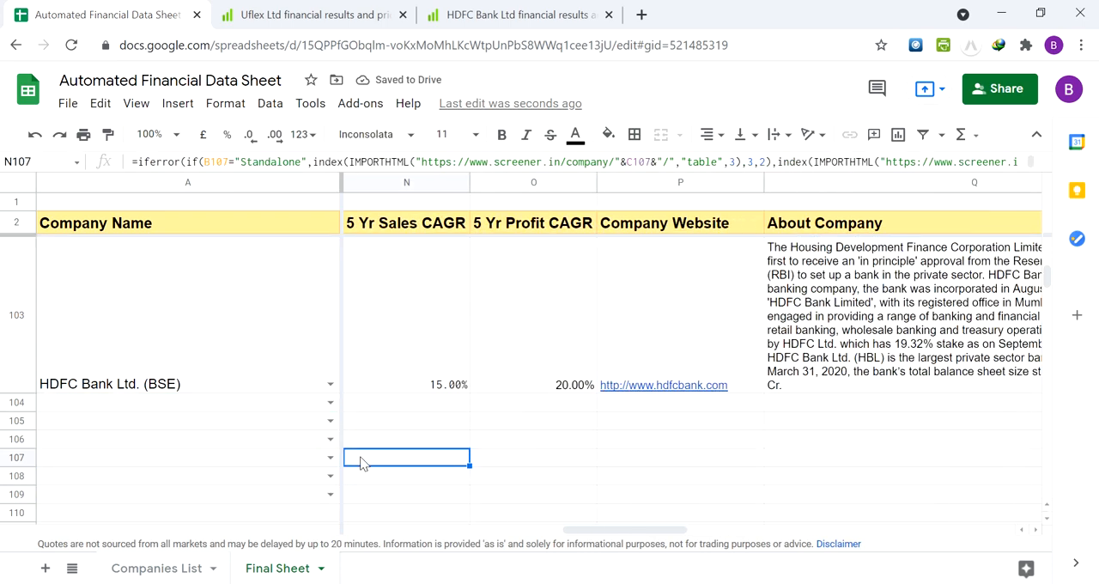
{"action": "key", "text": "Left"}
{"action": "key", "text": "Left"}
{"action": "key", "text": "Left"}
{"action": "key", "text": "Left"}
{"action": "key", "text": "Left"}
{"action": "key", "text": "Left"}
{"action": "key", "text": "Left"}
{"action": "key", "text": "Left"}
{"action": "key", "text": "Left"}
{"action": "key", "text": "Left"}
{"action": "key", "text": "Left"}
{"action": "key", "text": "Up"}
{"action": "key", "text": "Up"}
{"action": "key", "text": "Up"}
{"action": "key", "text": "Left"}
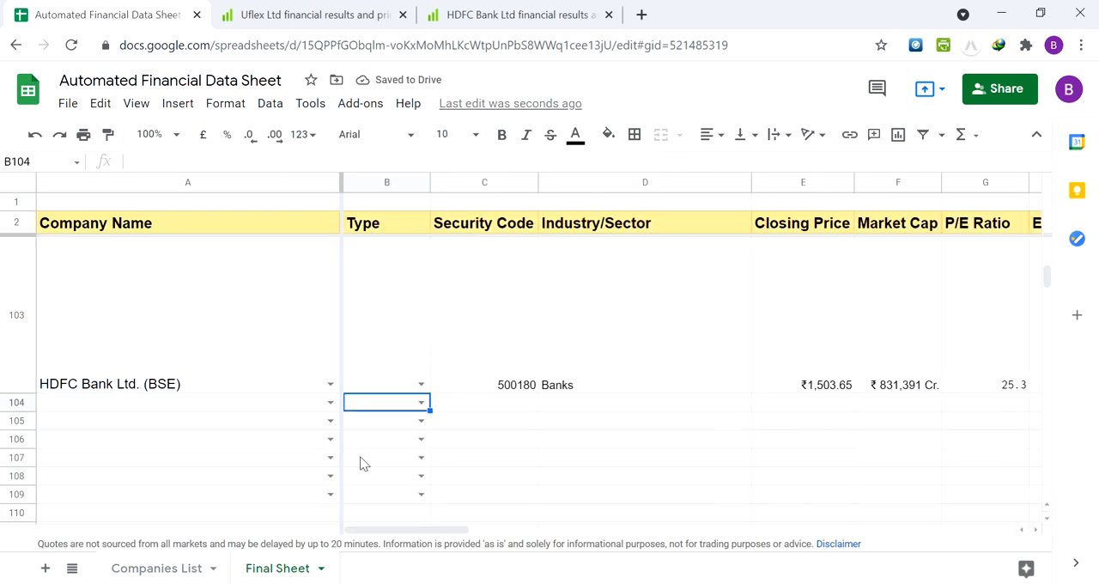
Enter Hikal Ltd. (BSE) as the company name in cell A104
{"action": "key", "text": "Left"}
{"action": "key", "text": "Down"}
{"action": "key", "text": "Up"}
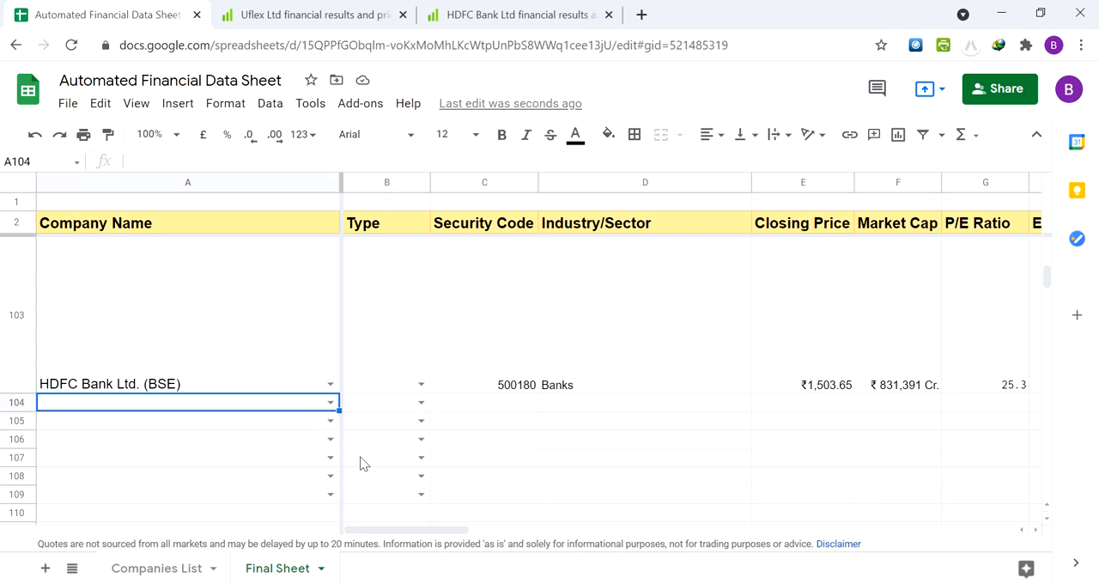
{"action": "type", "text": "Hikal"}
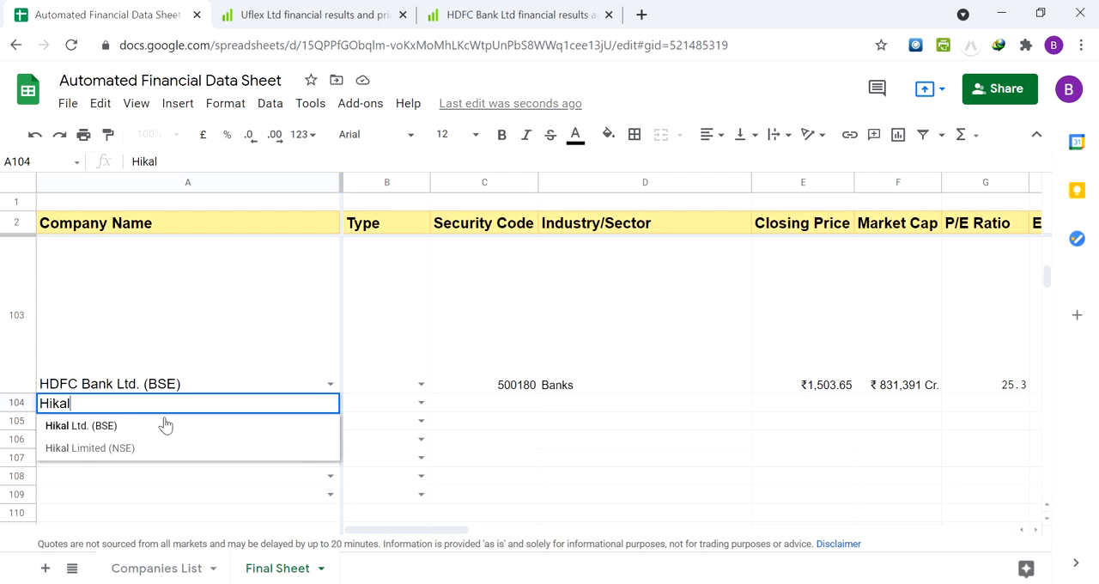
{"action": "left_click", "coordinate": [165, 424]}
Look across Hikal's row 104 from the security code through the financial ratios to the Rating cell R104
{"action": "key", "text": "Right"}
{"action": "key", "text": "Right"}
{"action": "key", "text": "Right"}
{"action": "key", "text": "Right"}
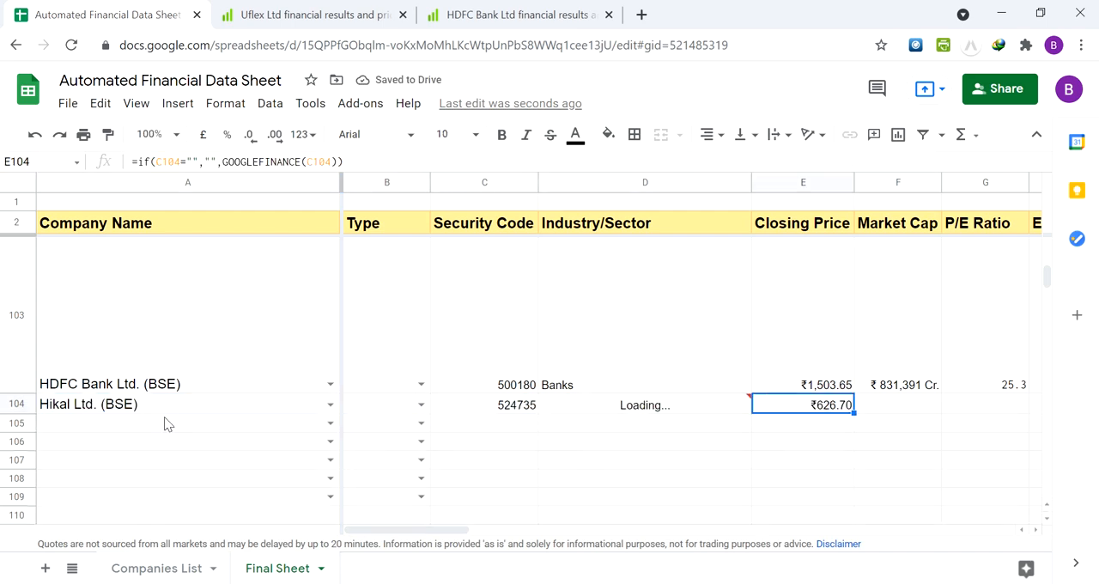
{"action": "key", "text": "Left"}
{"action": "key", "text": "Left"}
{"action": "key", "text": "Right"}
{"action": "key", "text": "Right"}
{"action": "key", "text": "Right"}
{"action": "key", "text": "Right"}
{"action": "key", "text": "Right"}
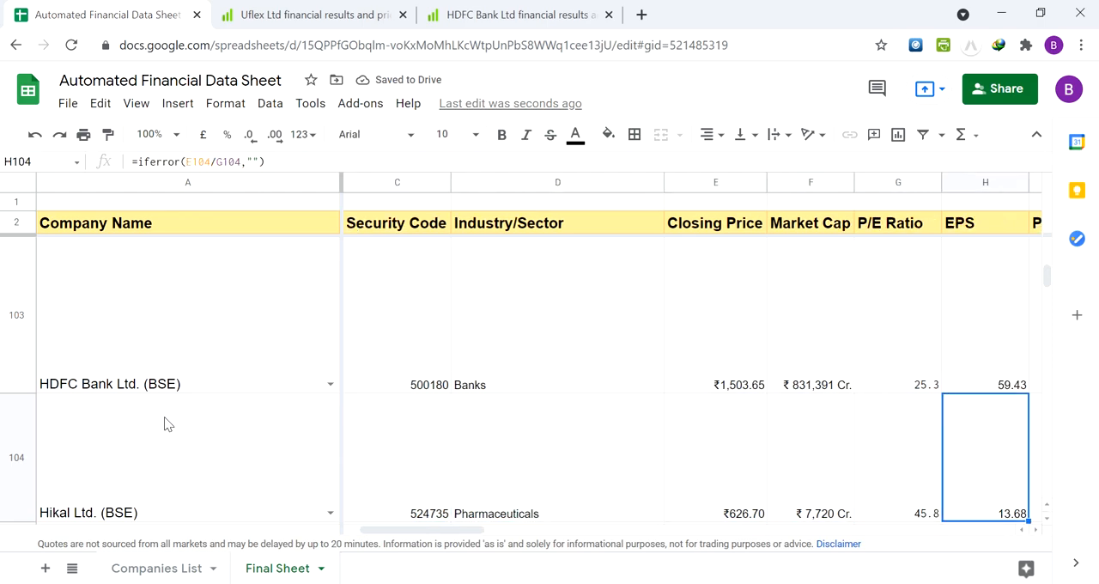
{"action": "key", "text": "Right"}
{"action": "key", "text": "Right"}
{"action": "key", "text": "Right"}
{"action": "key", "text": "Right"}
{"action": "key", "text": "Right"}
{"action": "key", "text": "Right"}
Review Hikal's website and company description cells, and go back along row 104 to the company name
{"action": "key", "text": "Right"}
{"action": "key", "text": "Right"}
{"action": "key", "text": "Right"}
{"action": "key", "text": "Right"}
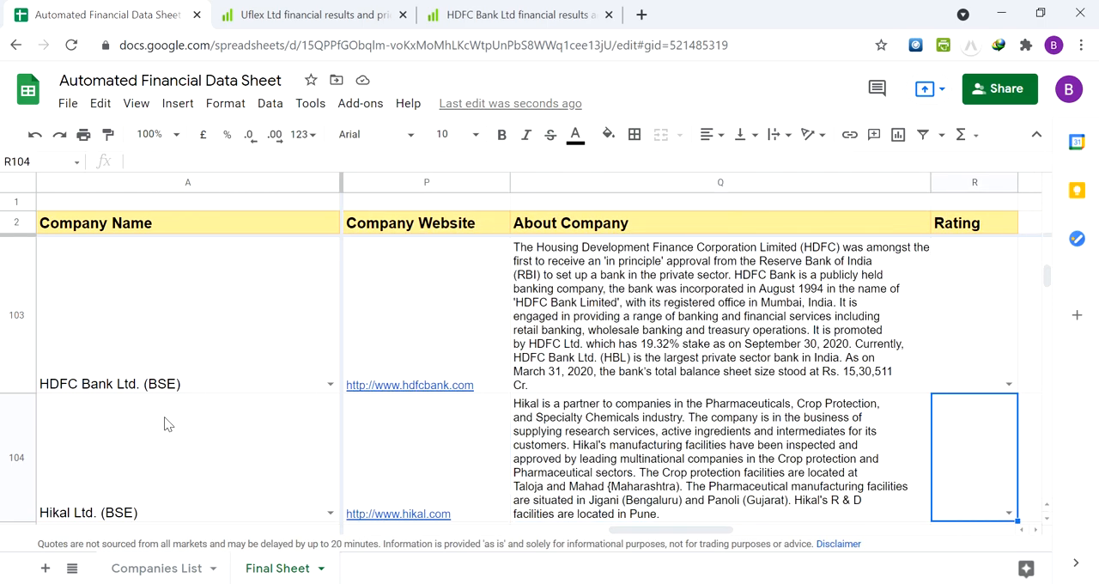
{"action": "key", "text": "Left"}
{"action": "key", "text": "Left"}
{"action": "key", "text": "Left"}
{"action": "key", "text": "Left"}
{"action": "key", "text": "Right"}
{"action": "key", "text": "Right"}
{"action": "key", "text": "Right"}
{"action": "key", "text": "Left"}
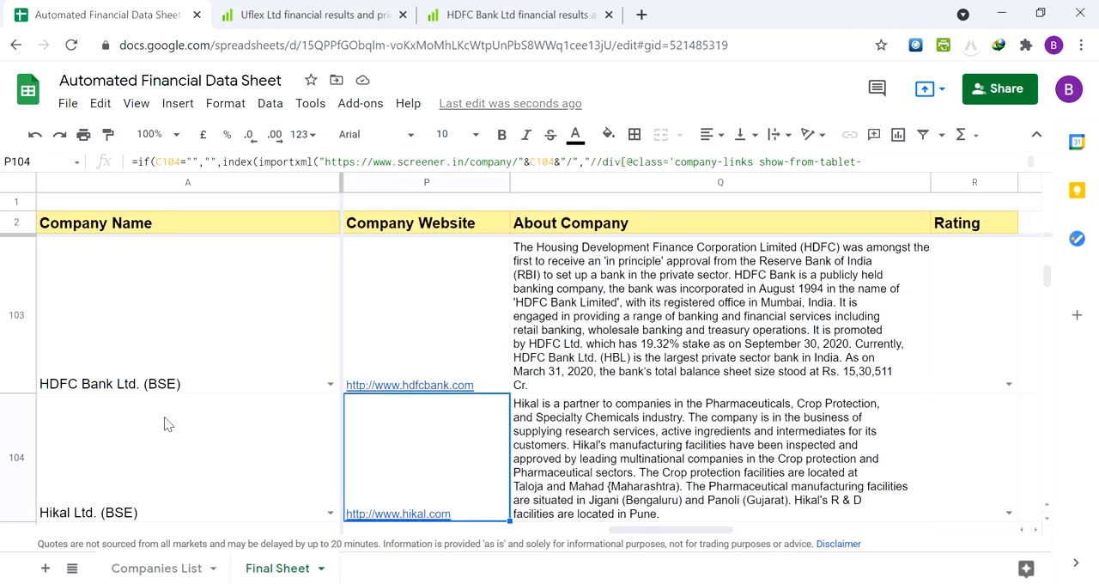
{"action": "key", "text": "Left"}
{"action": "key", "text": "Left"}
{"action": "key", "text": "Left"}
{"action": "key", "text": "Left"}
{"action": "key", "text": "Left"}
{"action": "key", "text": "Left"}
{"action": "key", "text": "Left"}
{"action": "key", "text": "Left"}
{"action": "key", "text": "Left"}
{"action": "key", "text": "Left"}
{"action": "key", "text": "Left"}
{"action": "key", "text": "Left"}
{"action": "key", "text": "Left"}
{"action": "key", "text": "Left"}
{"action": "key", "text": "Left"}
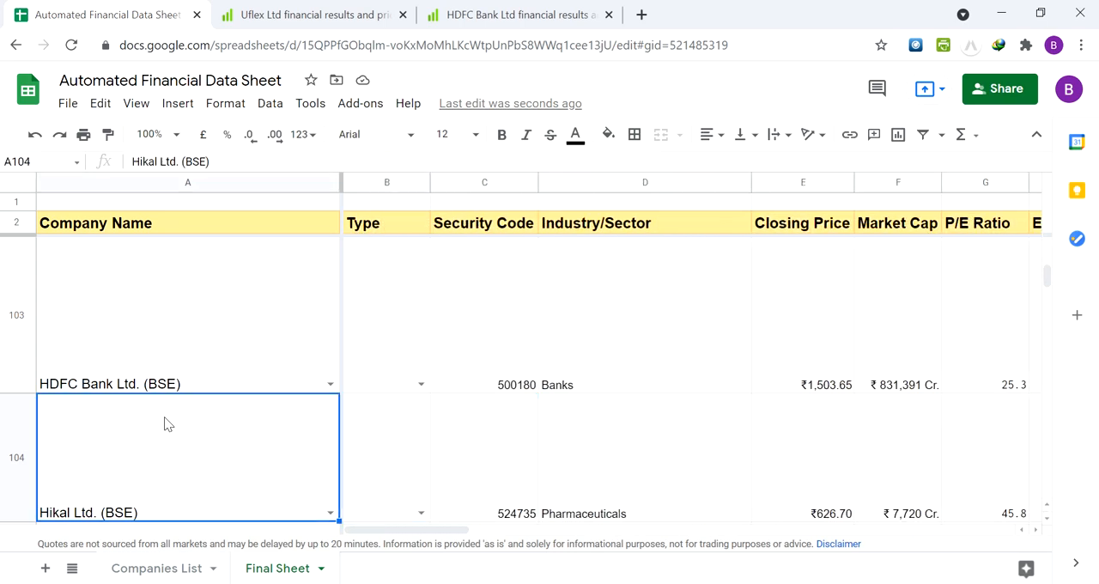
Go back to the top of the company list and select the first company in A3
{"action": "key", "text": "Up"}
{"action": "key", "text": "ctrl+Up"}
{"action": "key", "text": "ctrl+Up"}
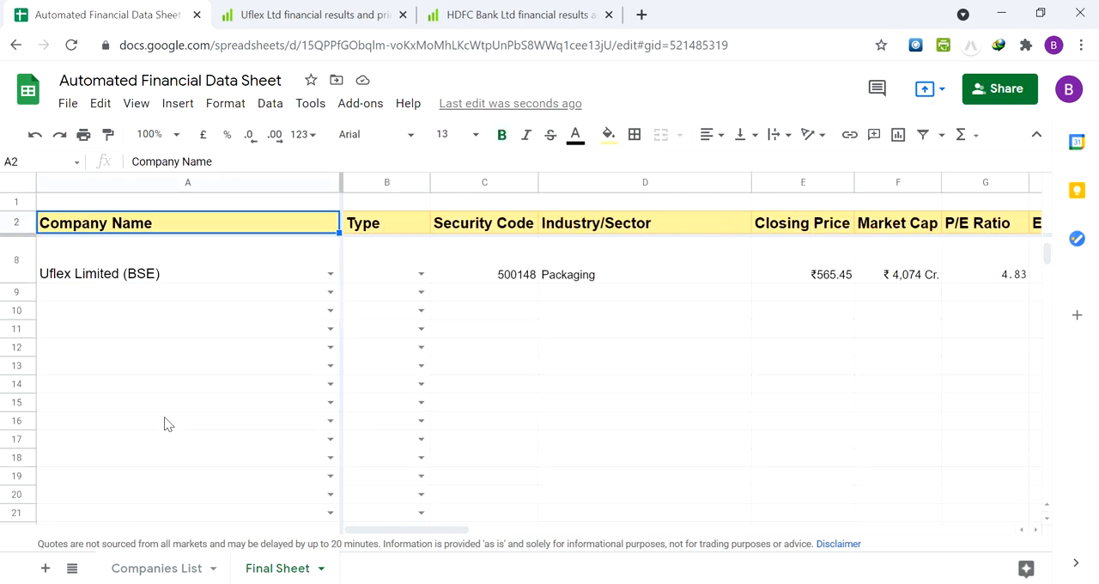
{"action": "key", "text": "Up"}
{"action": "key", "text": "Down"}
{"action": "key", "text": "Down"}
{"action": "key", "text": "Down"}
{"action": "key", "text": "Up"}
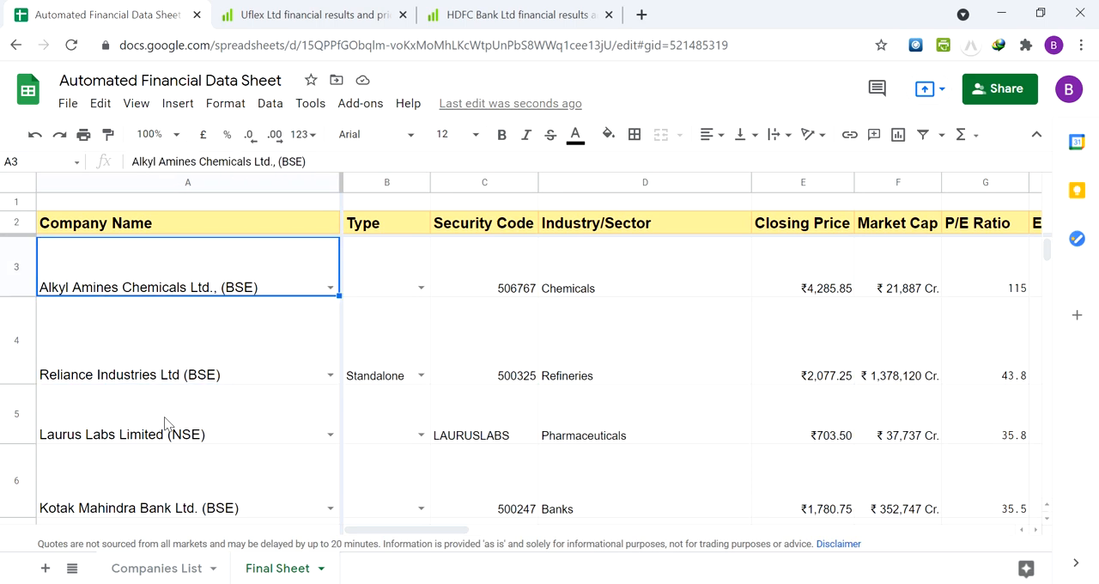
{"action": "key", "text": "Up"}
{"action": "key", "text": "Down"}
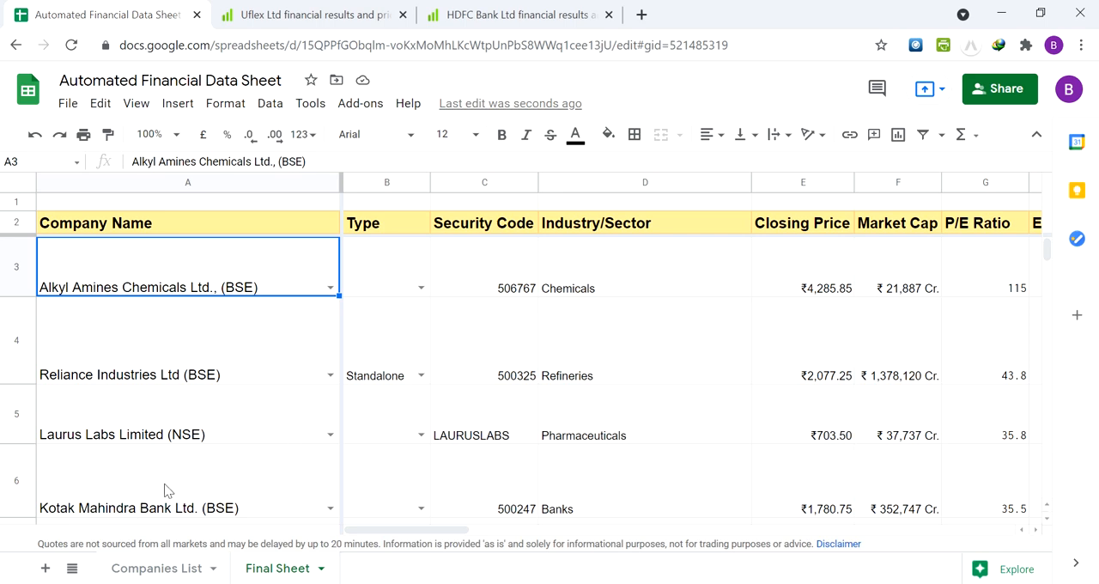
Open the Companies List sheet and look across its BSE and NSE data along row 9
{"action": "left_click", "coordinate": [150, 567]}
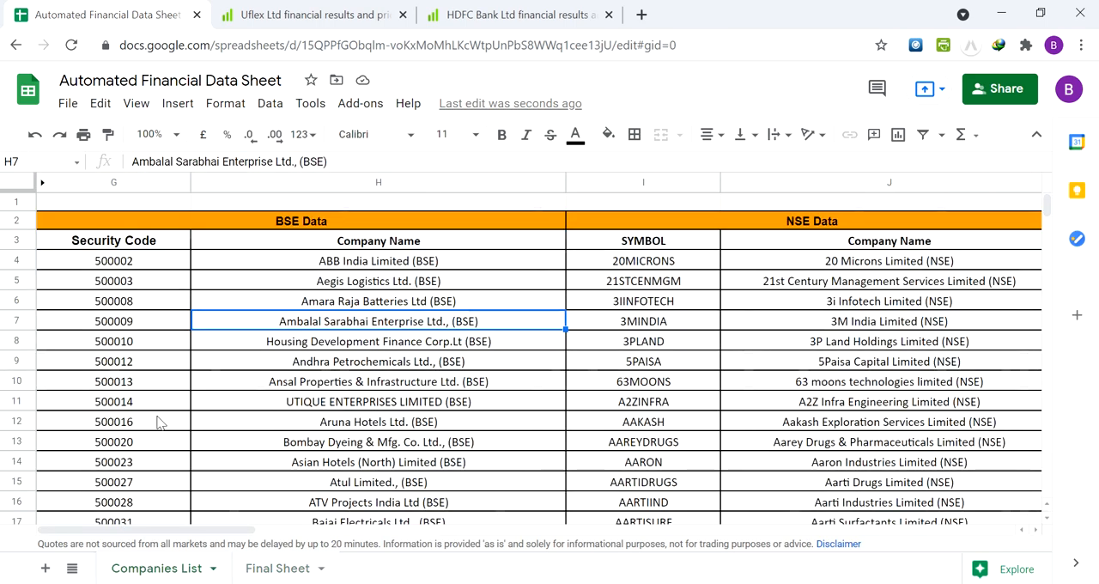
{"action": "left_click", "coordinate": [249, 361]}
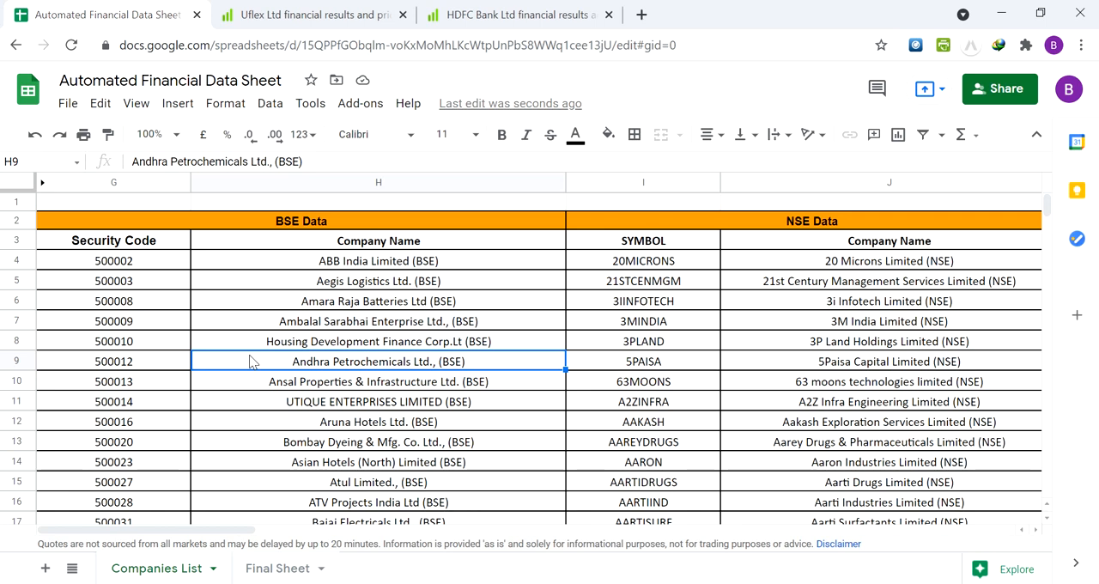
{"action": "key", "text": "Right"}
{"action": "key", "text": "Right"}
{"action": "key", "text": "Right"}
{"action": "key", "text": "Right"}
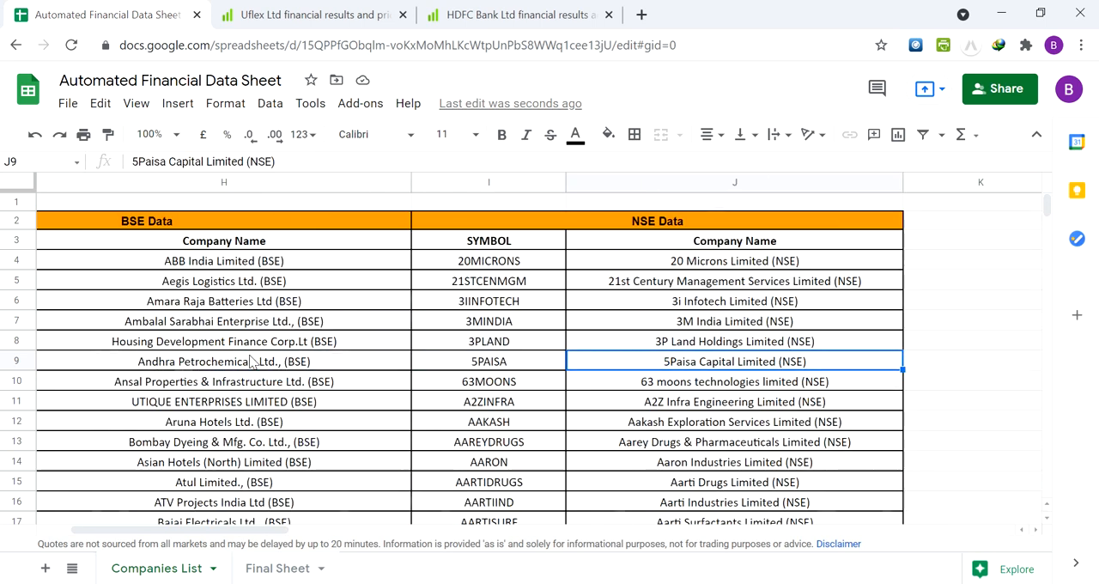
{"action": "key", "text": "Left"}
{"action": "key", "text": "Left"}
{"action": "key", "text": "Left"}
{"action": "key", "text": "Left"}
{"action": "key", "text": "Left"}
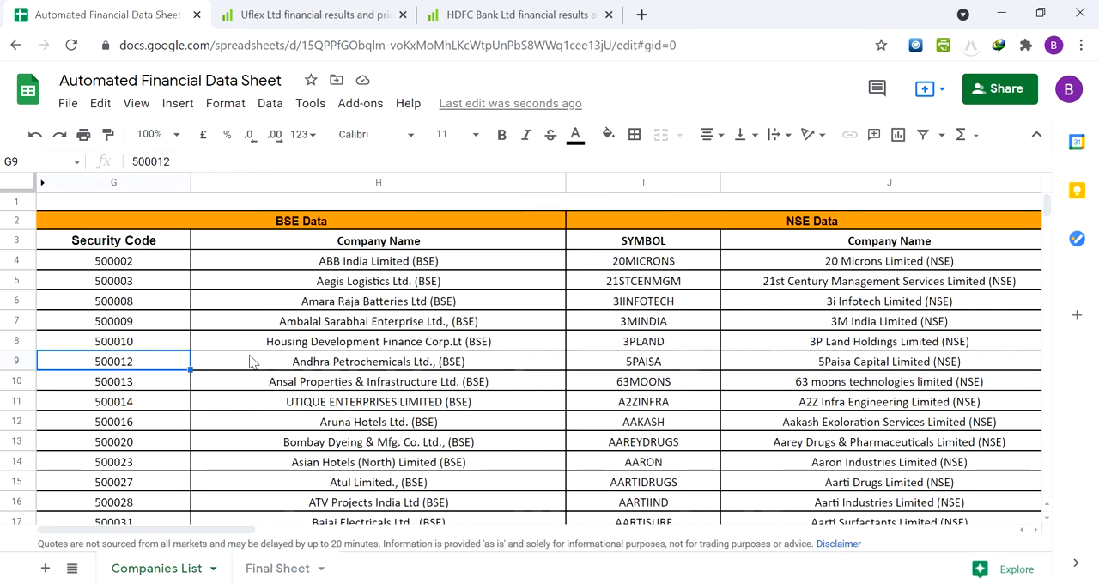
Return to the Final Sheet and go to the Type cell B3 of Alkyl Amines Chemicals
{"action": "left_click", "coordinate": [266, 567]}
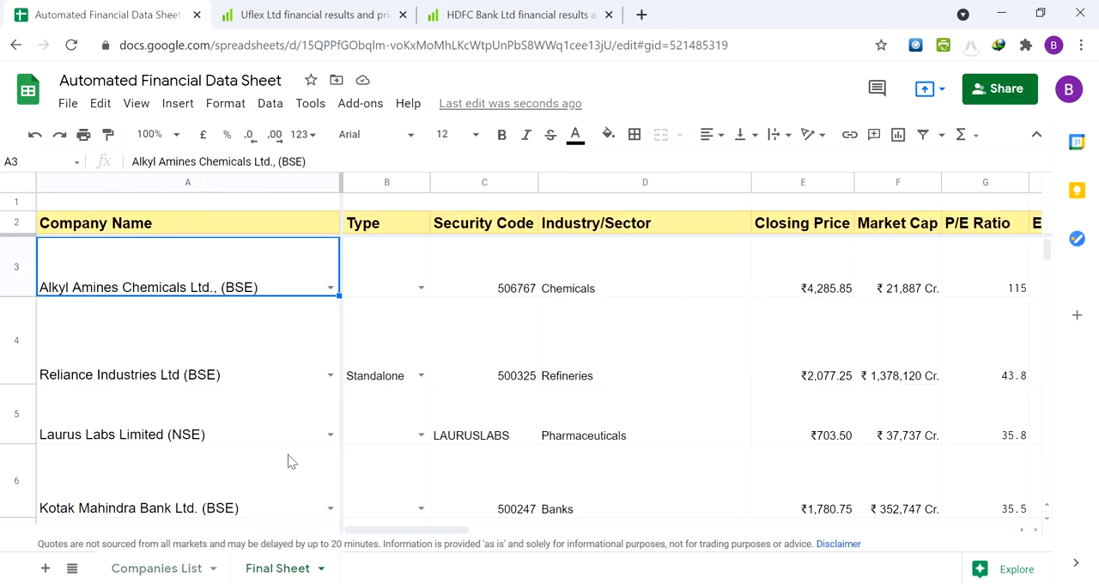
{"action": "key", "text": "Right"}
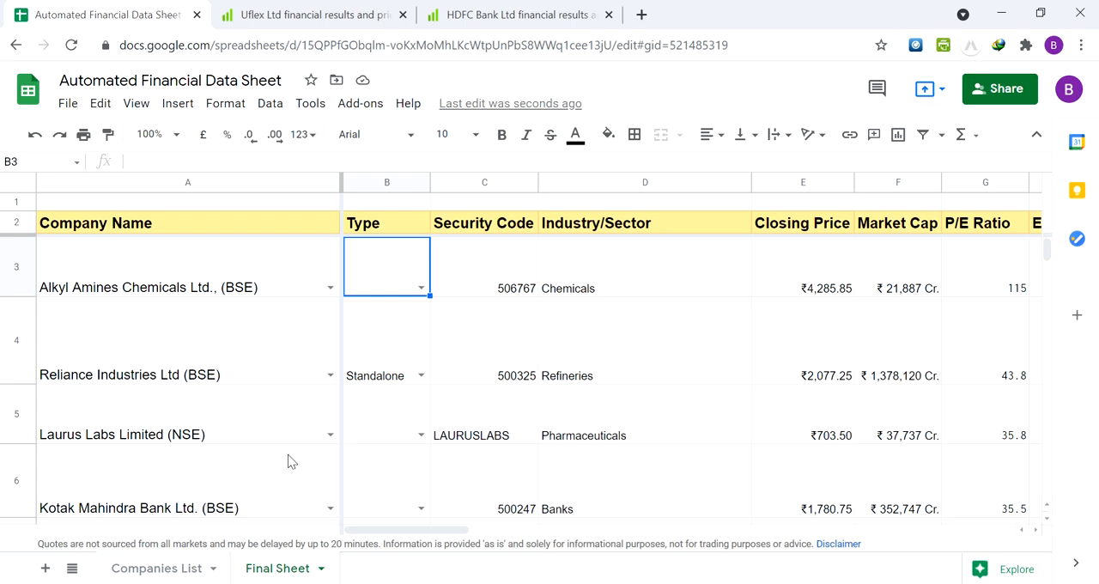